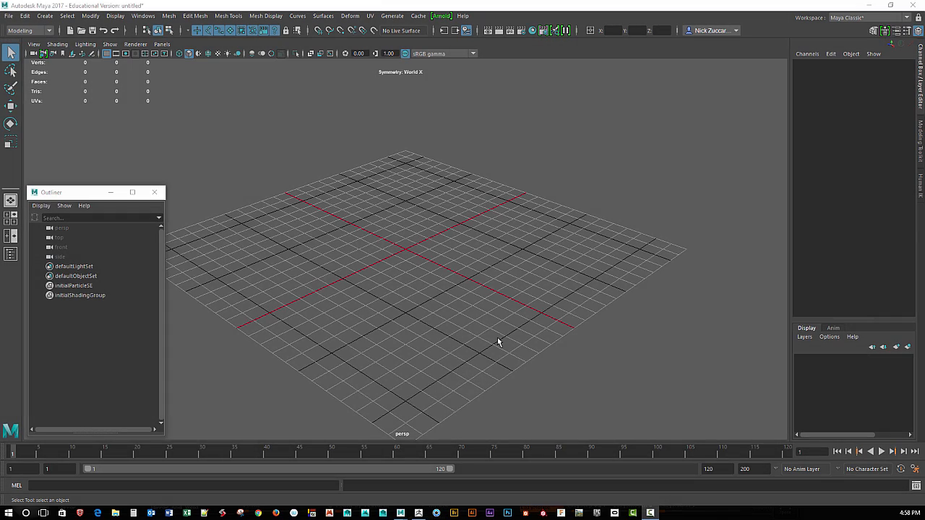
# Create a 1 × 1 × 1 polygon cube with 2 divisions each in width, height and depth.
pyautogui.scroll(6, 498, 341)
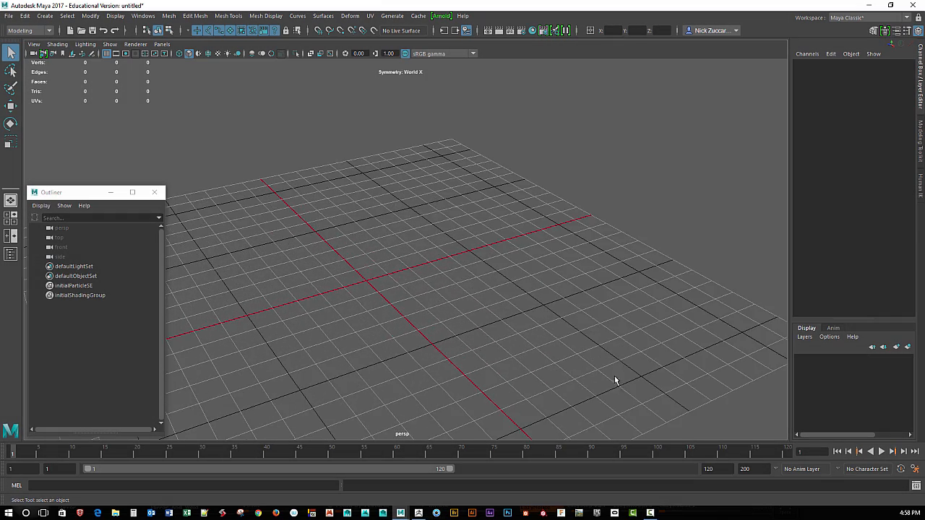
pyautogui.keyDown('alt'); pyautogui.moveTo(615, 381); pyautogui.dragTo(297, 229); pyautogui.keyUp('alt')
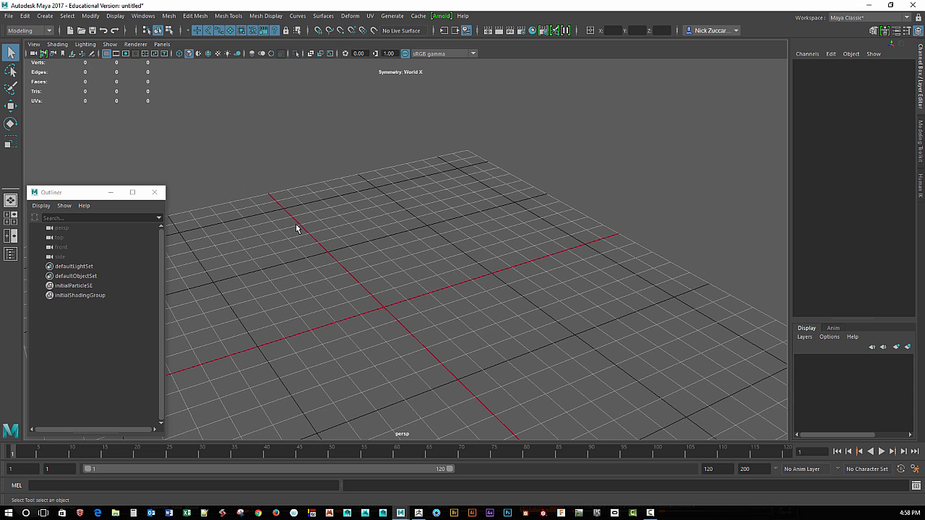
pyautogui.click(52, 18)
pyautogui.moveTo(132, 47)
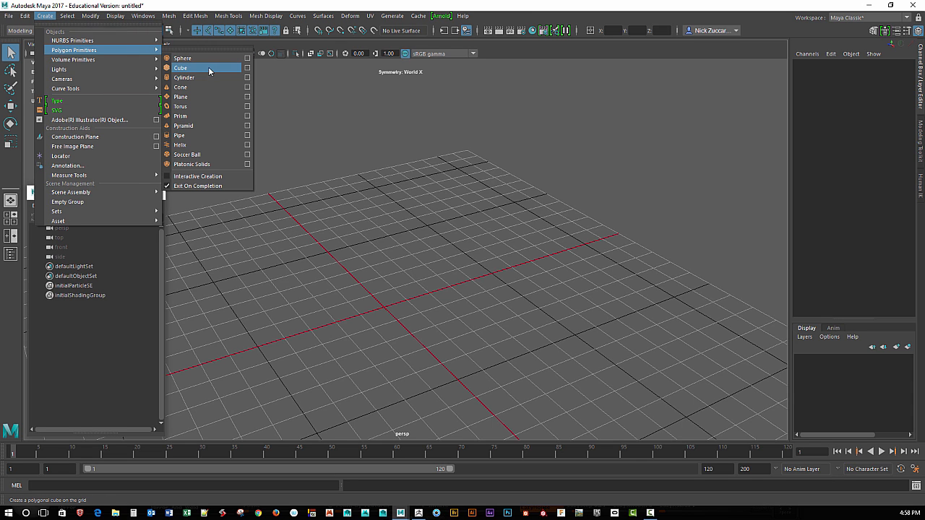
pyautogui.click(247, 69)
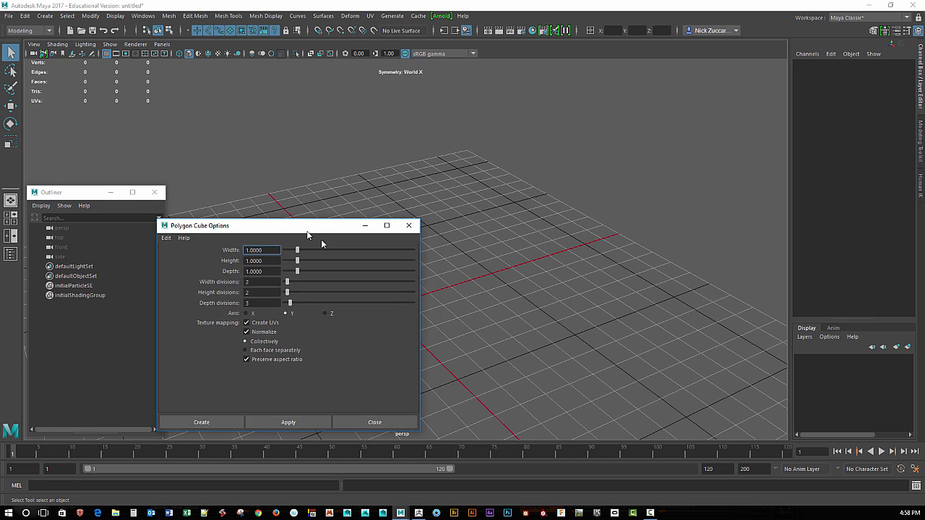
pyautogui.moveTo(314, 224); pyautogui.dragTo(332, 233)
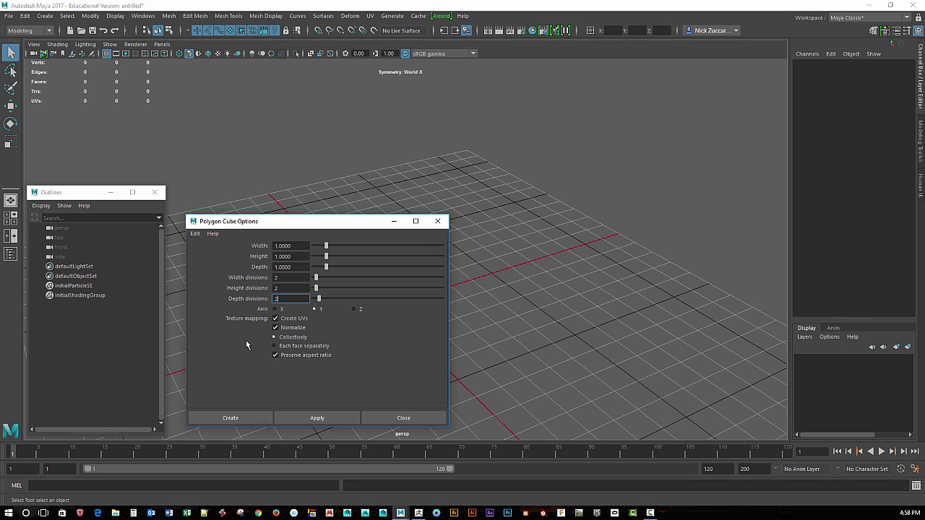
pyautogui.click(319, 417)
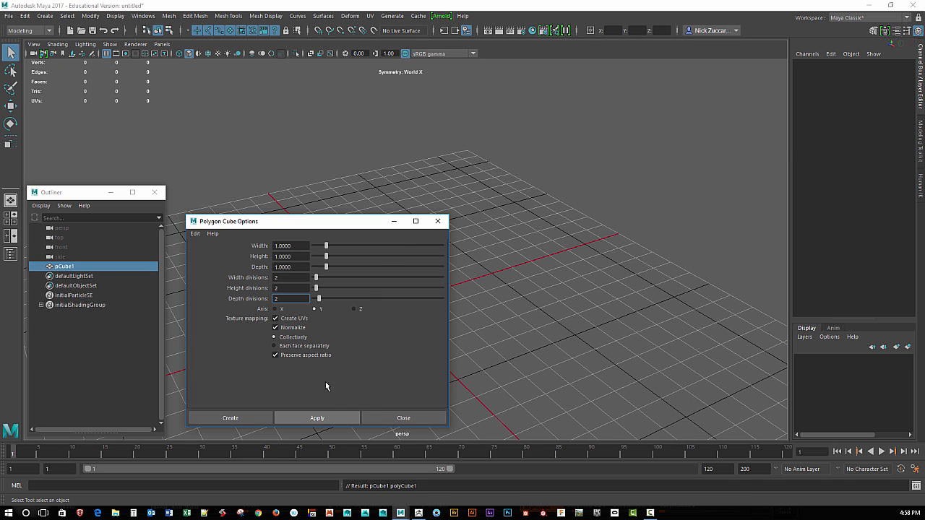
pyautogui.click(437, 221)
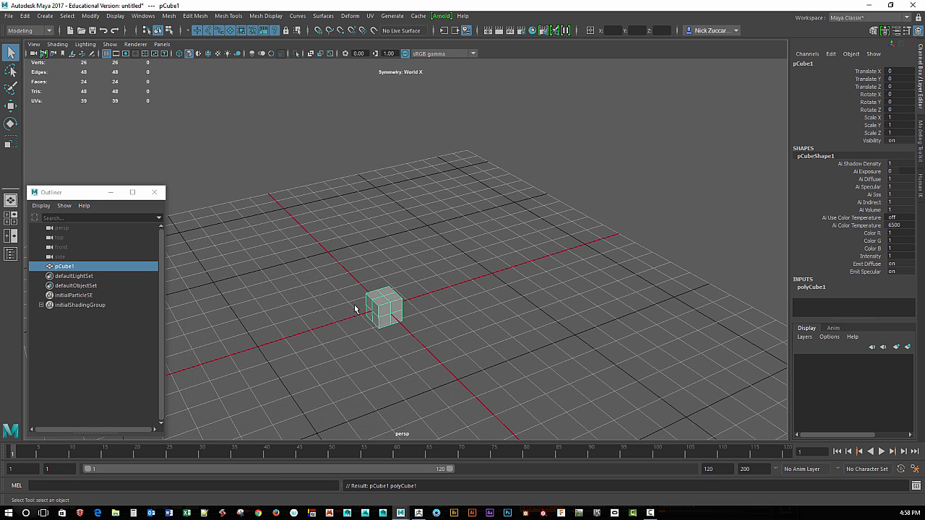
# Scale the cube uniformly to about 2.591.
pyautogui.moveTo(467, 355)
pyautogui.keyDown('alt'); pyautogui.mouseDown()
pyautogui.moveTo(479, 354)
pyautogui.moveTo(456, 349)
pyautogui.mouseUp(); pyautogui.keyUp('alt')
pyautogui.press('r')
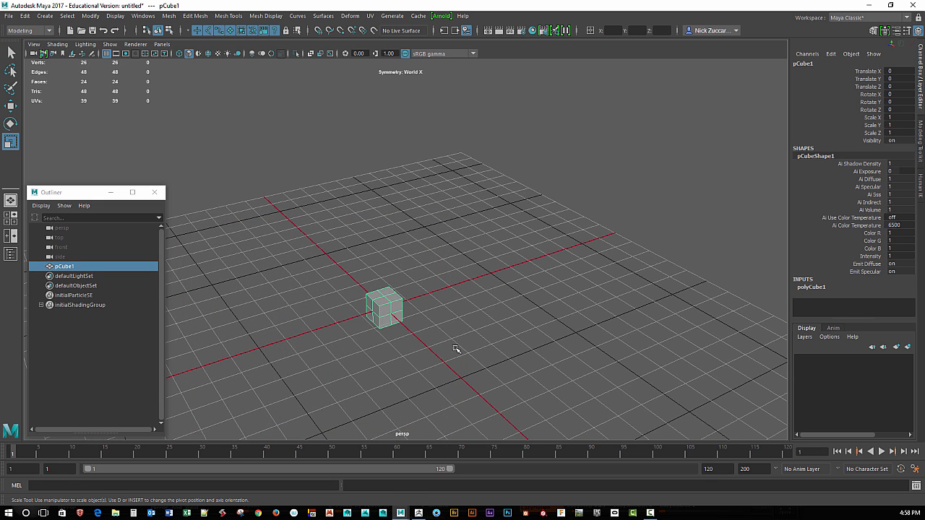
pyautogui.moveTo(385, 309); pyautogui.dragTo(421, 334)
pyautogui.keyDown('alt'); pyautogui.moveTo(477, 358); pyautogui.dragTo(491, 312, button='middle'); pyautogui.keyUp('alt')
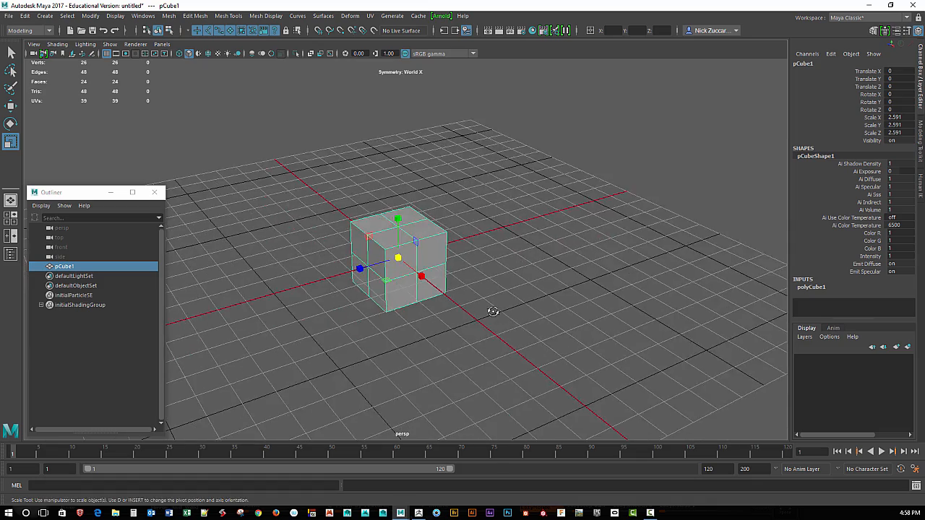
# Extrude the two upper faces on the cube's positive X side outward to form an overhanging block.
pyautogui.keyDown('alt'); pyautogui.moveTo(491, 311); pyautogui.dragTo(466, 305); pyautogui.keyUp('alt')
pyautogui.keyDown('alt'); pyautogui.moveTo(466, 305); pyautogui.dragTo(518, 315, button='right'); pyautogui.keyUp('alt')
pyautogui.keyDown('alt'); pyautogui.moveTo(517, 316); pyautogui.dragTo(482, 315); pyautogui.keyUp('alt')
pyautogui.keyDown('alt'); pyautogui.moveTo(482, 315); pyautogui.dragTo(510, 319, button='right'); pyautogui.keyUp('alt')
pyautogui.keyDown('alt'); pyautogui.moveTo(510, 319); pyautogui.dragTo(507, 341, button='middle'); pyautogui.keyUp('alt')
pyautogui.moveTo(425, 234); pyautogui.dragTo(434, 283, button='right')
pyautogui.click(432, 231)
pyautogui.moveTo(486, 212); pyautogui.dragTo(498, 337)
pyautogui.click(468, 376)
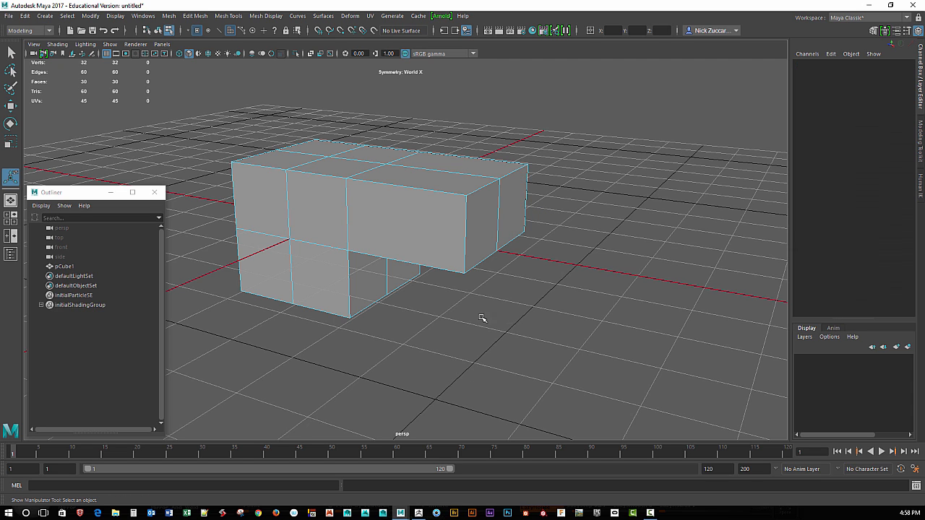
# Bevel the top edge at the outer end of the overhanging block.
pyautogui.press('q')
pyautogui.press('F10')
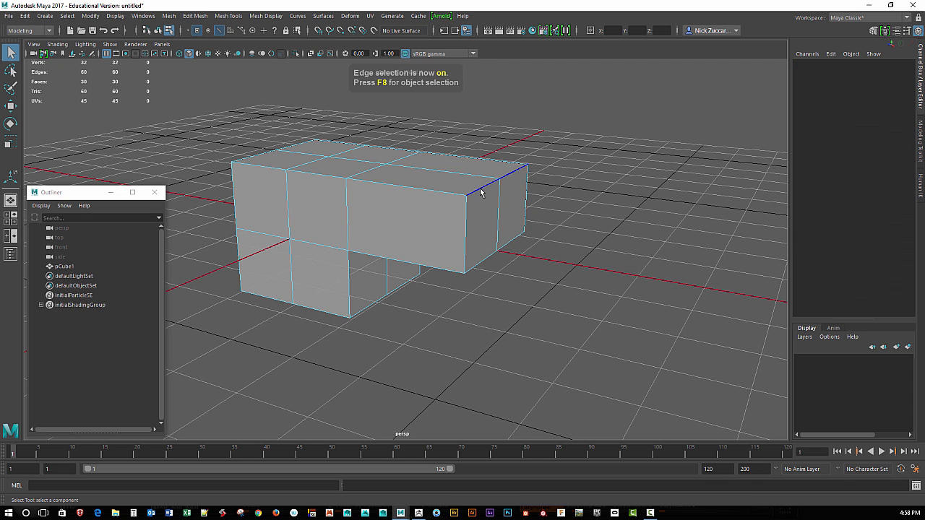
pyautogui.moveTo(479, 194); pyautogui.dragTo(541, 196, button='right')
pyautogui.click(491, 217)
pyautogui.keyDown('alt'); pyautogui.moveTo(535, 319); pyautogui.dragTo(512, 342, button='middle'); pyautogui.keyUp('alt')
pyautogui.keyDown('alt'); pyautogui.moveTo(512, 342); pyautogui.dragTo(541, 322); pyautogui.keyUp('alt')
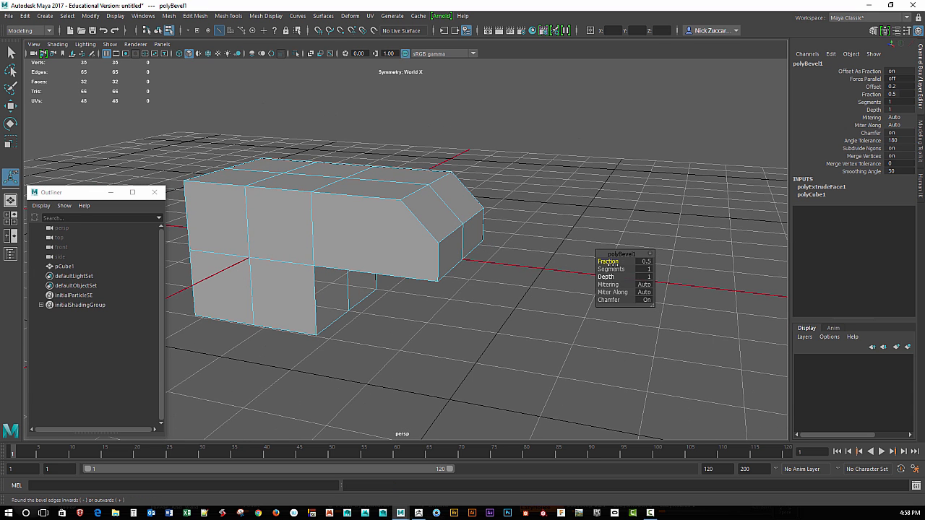
# Set the top edge bevel's fraction to 0.5 and its segments to 6.
pyautogui.moveTo(609, 261); pyautogui.dragTo(639, 264)
pyautogui.click(642, 261)
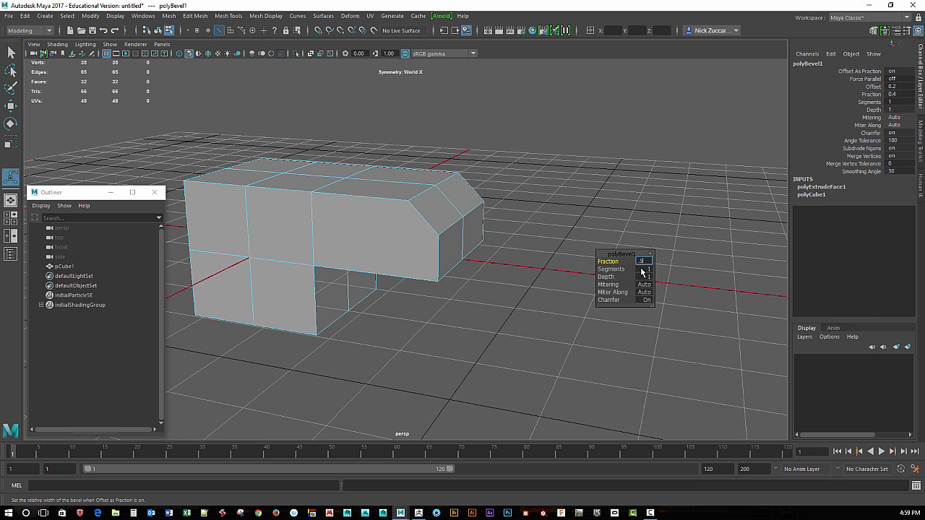
pyautogui.write('.5')
pyautogui.press('Return')
pyautogui.moveTo(612, 269); pyautogui.dragTo(636, 273)
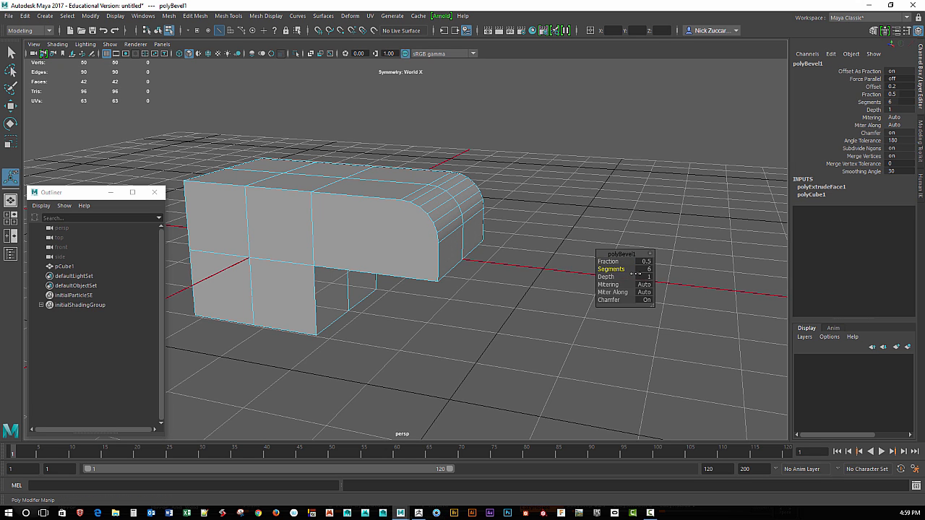
# Bevel the overhang's lower outer edge and the inner corner edge beneath it with fraction 0.2 and 6 segments.
pyautogui.keyDown('alt'); pyautogui.moveTo(479, 345); pyautogui.dragTo(369, 272); pyautogui.keyUp('alt')
pyautogui.click(458, 293)
pyautogui.keyDown('shift'); pyautogui.click(369, 272); pyautogui.keyUp('shift')
pyautogui.keyDown('alt'); pyautogui.moveTo(491, 340); pyautogui.dragTo(526, 345); pyautogui.keyUp('alt')
pyautogui.hotkey('ctrl', 'b')
pyautogui.moveTo(612, 268)
pyautogui.mouseDown()
pyautogui.moveTo(640, 272)
pyautogui.moveTo(611, 261)
pyautogui.mouseUp()
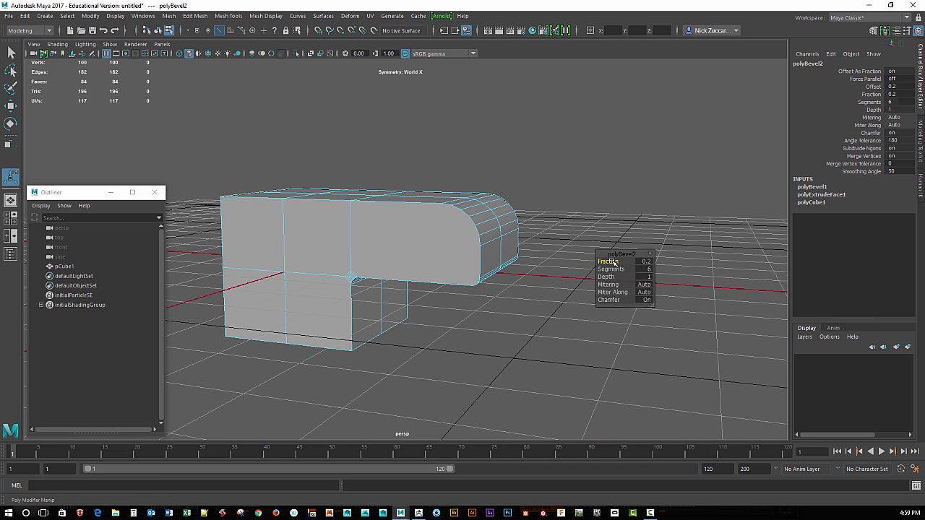
# Bevel the top and bottom edges on the back side of the model together.
pyautogui.moveTo(549, 350)
pyautogui.keyDown('alt'); pyautogui.mouseDown()
pyautogui.moveTo(527, 358)
pyautogui.moveTo(533, 344)
pyautogui.mouseUp(); pyautogui.keyUp('alt')
pyautogui.keyDown('alt'); pyautogui.moveTo(475, 358); pyautogui.dragTo(535, 370); pyautogui.keyUp('alt')
pyautogui.click(291, 241)
pyautogui.keyDown('alt'); pyautogui.moveTo(470, 369); pyautogui.dragTo(510, 334); pyautogui.keyUp('alt')
pyautogui.keyDown('alt'); pyautogui.moveTo(411, 318); pyautogui.dragTo(346, 294); pyautogui.keyUp('alt')
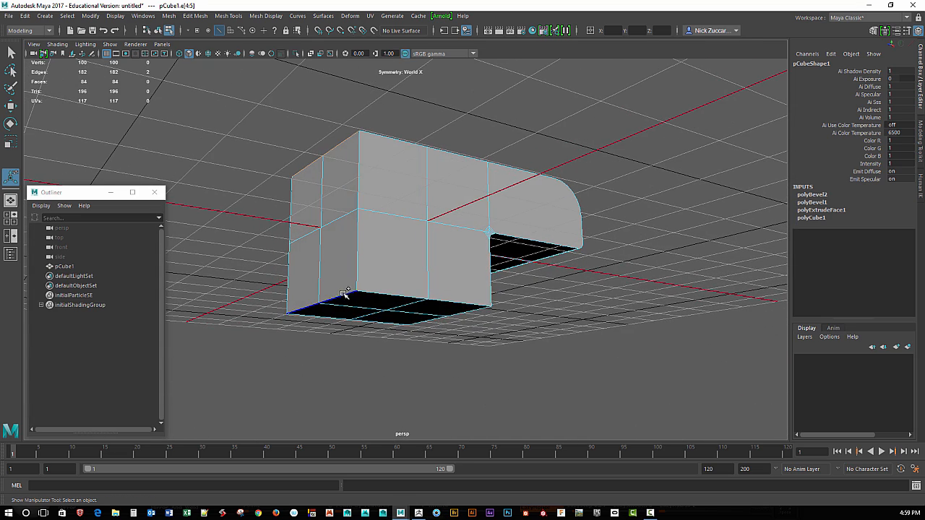
pyautogui.keyDown('alt'); pyautogui.moveTo(507, 367); pyautogui.dragTo(514, 376); pyautogui.keyUp('alt')
pyautogui.hotkey('ctrl', 'b')
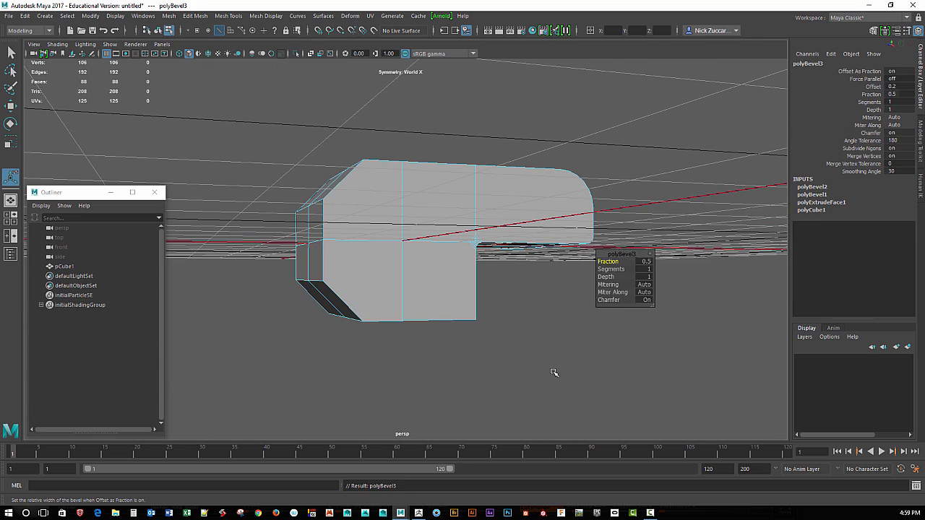
# Set the back edges' bevel to a fraction of 0.2 and 6 segments.
pyautogui.keyDown('alt'); pyautogui.moveTo(578, 359); pyautogui.dragTo(639, 325); pyautogui.keyUp('alt')
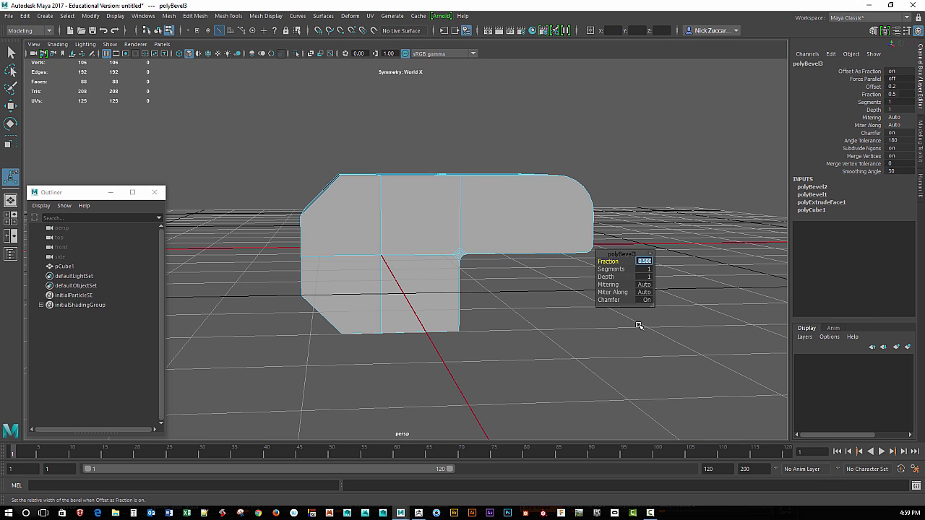
pyautogui.write('.2')
pyautogui.press('Return')
pyautogui.moveTo(625, 269); pyautogui.dragTo(628, 268)
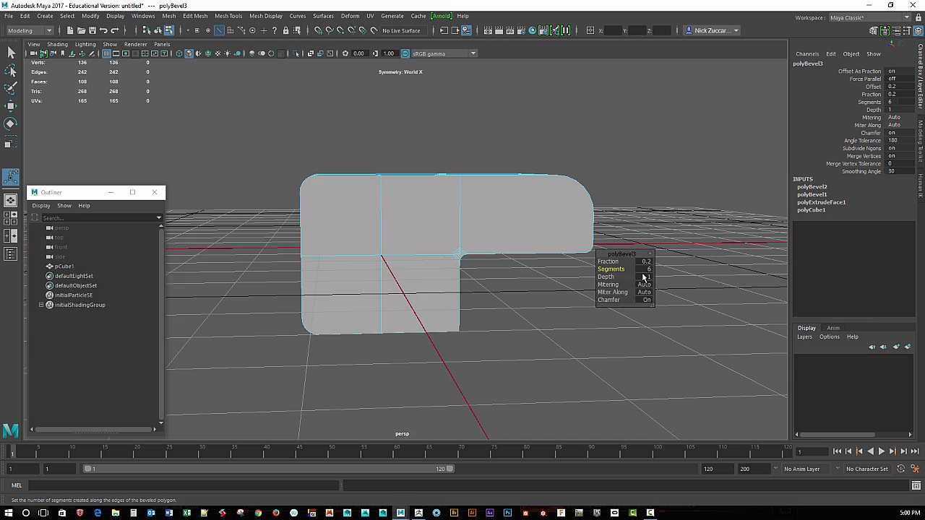
# Bevel the bottom edge of the leg beneath the overhang with fraction 0.5 and 8 segments.
pyautogui.keyDown('alt'); pyautogui.moveTo(567, 360); pyautogui.dragTo(544, 378); pyautogui.keyUp('alt')
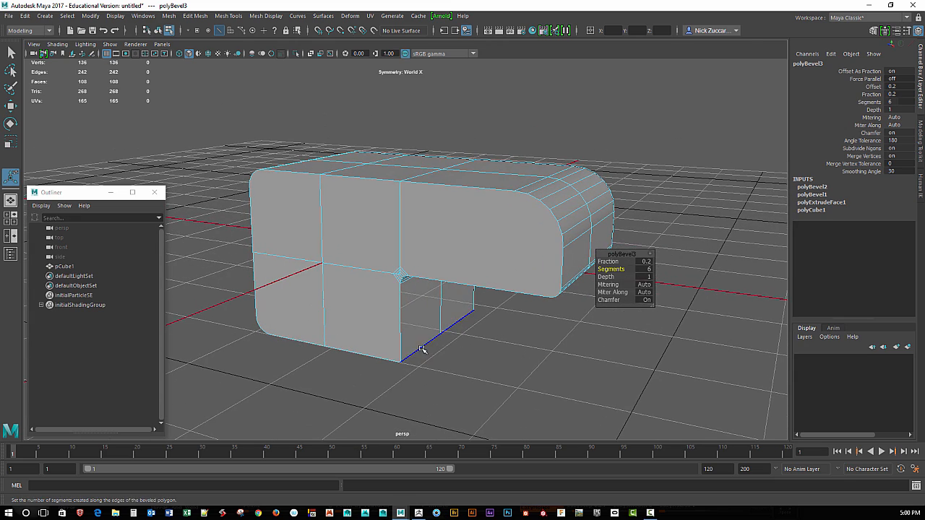
pyautogui.click(424, 347)
pyautogui.hotkey('ctrl', 'b')
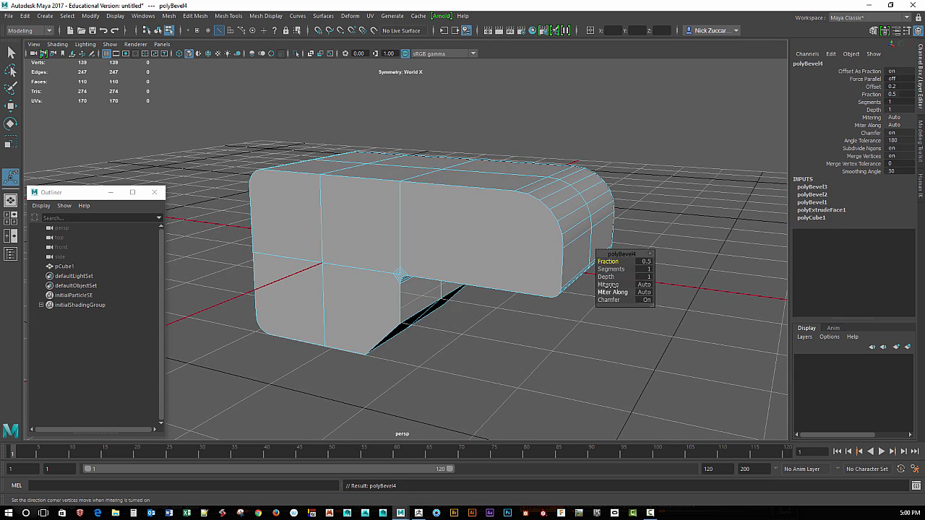
pyautogui.keyDown('alt'); pyautogui.moveTo(578, 296); pyautogui.dragTo(533, 301); pyautogui.keyUp('alt')
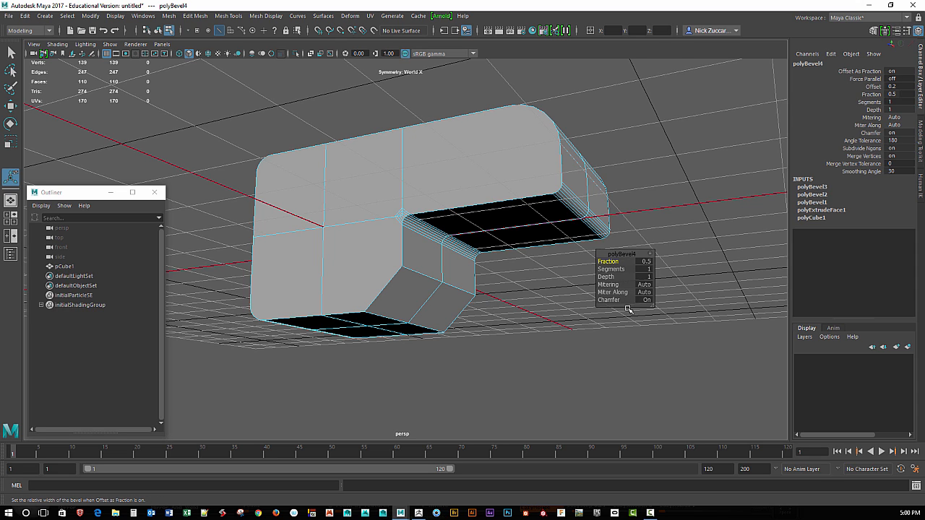
pyautogui.moveTo(623, 269); pyautogui.dragTo(643, 270)
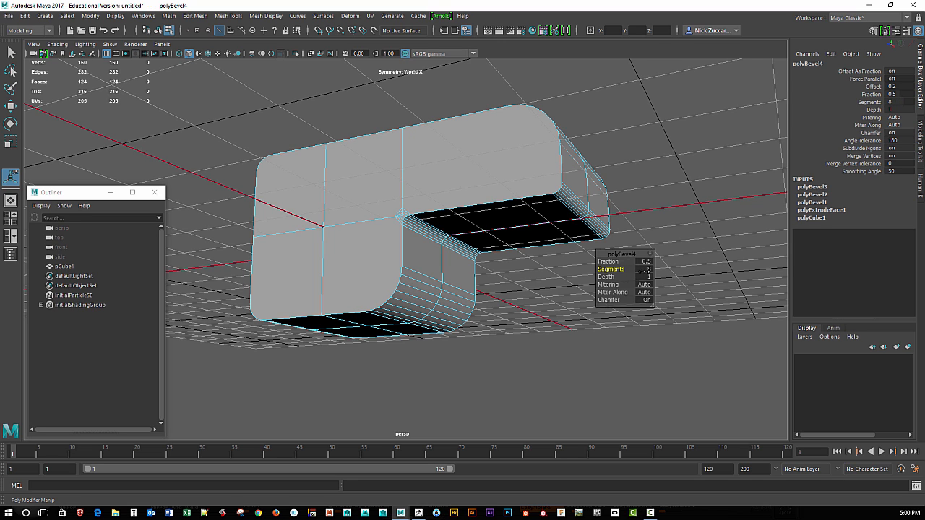
pyautogui.keyDown('alt'); pyautogui.moveTo(557, 325); pyautogui.dragTo(568, 363); pyautogui.keyUp('alt')
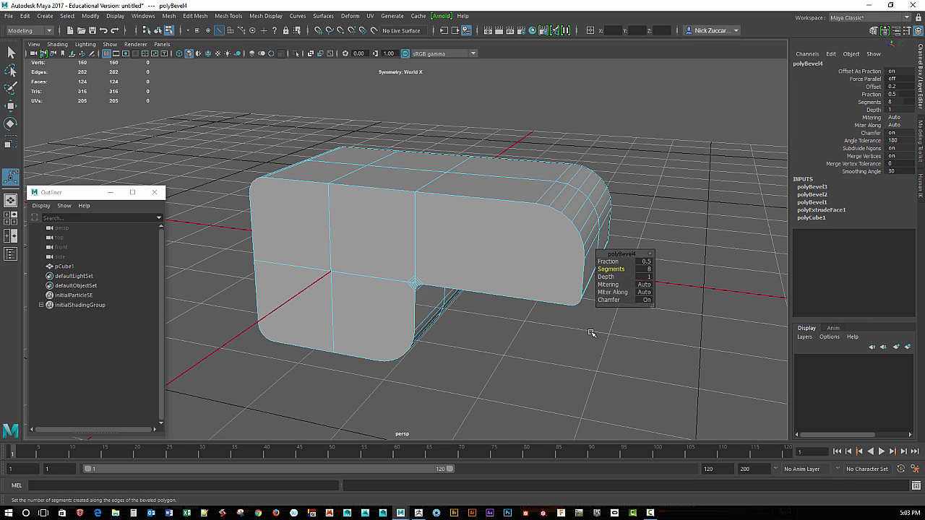
pyautogui.keyDown('alt'); pyautogui.moveTo(541, 368); pyautogui.dragTo(558, 364); pyautogui.keyUp('alt')
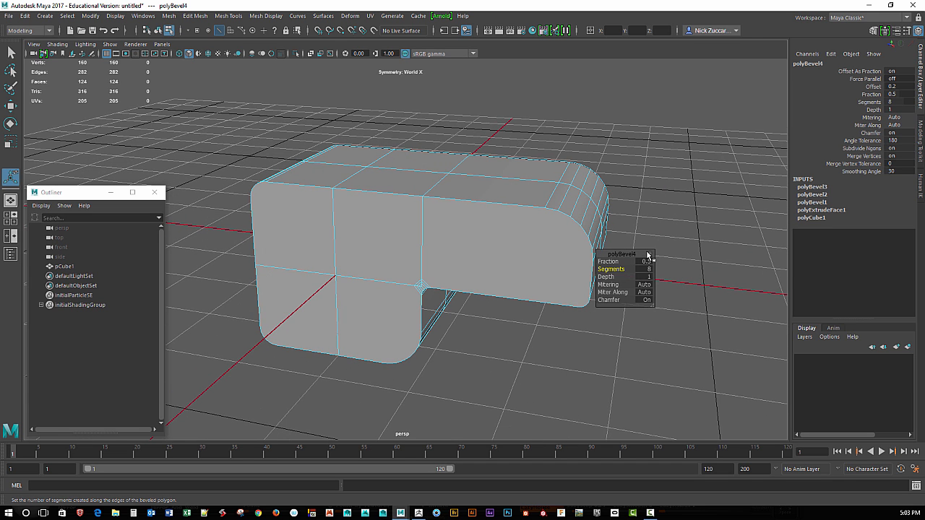
pyautogui.click(651, 252)
pyautogui.click(600, 332)
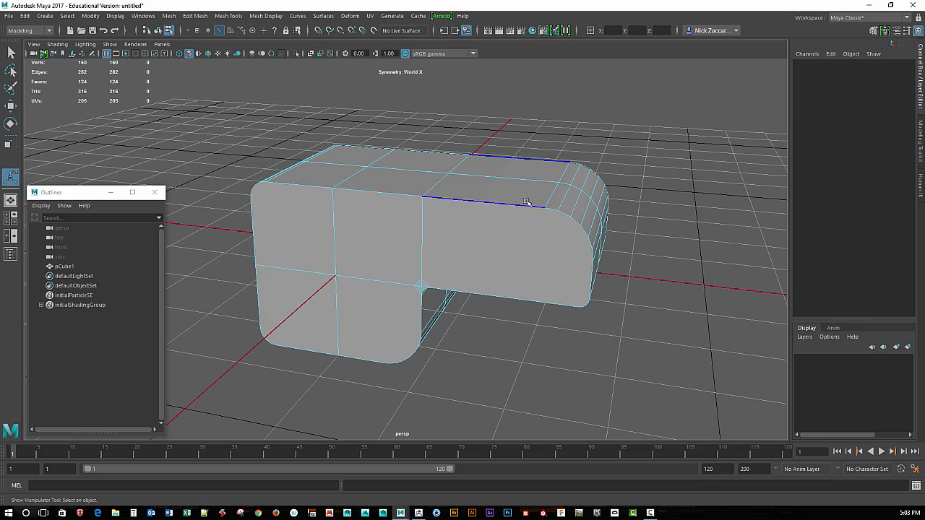
# Turn on multisample anti-aliasing in the perspective viewport.
pyautogui.click(271, 53)
pyautogui.moveTo(458, 304)
pyautogui.keyDown('alt'); pyautogui.mouseDown()
pyautogui.moveTo(504, 368)
pyautogui.moveTo(465, 373)
pyautogui.moveTo(549, 371)
pyautogui.moveTo(440, 243)
pyautogui.mouseUp(); pyautogui.keyUp('alt')
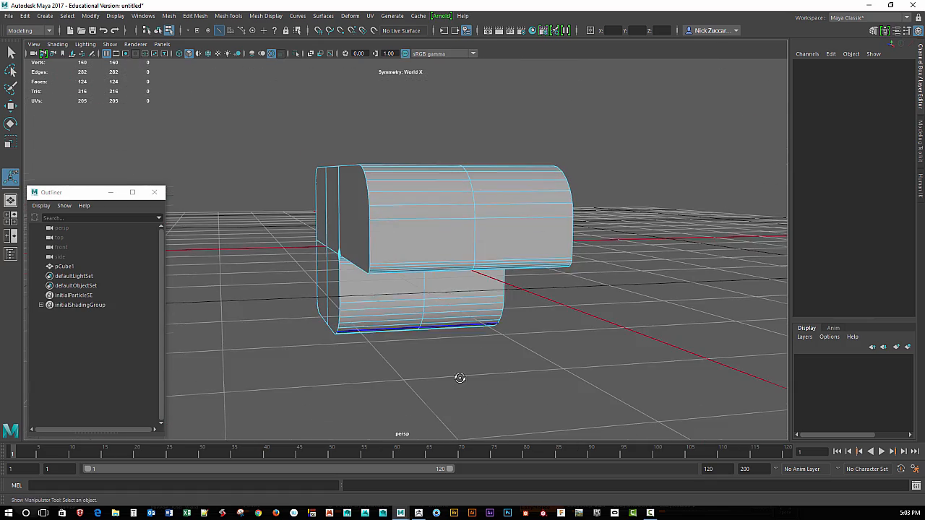
pyautogui.keyDown('alt'); pyautogui.moveTo(458, 378); pyautogui.dragTo(502, 391); pyautogui.keyUp('alt')
# Insert mirrored lengthwise edge loops with Multi-Cut, about halfway between the model's center line and each side.
pyautogui.press('q')
pyautogui.press('F8')
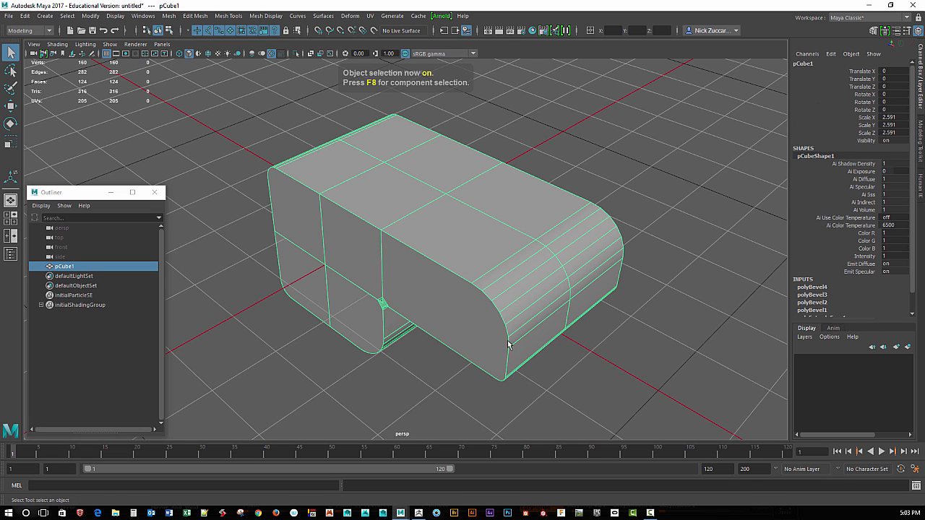
pyautogui.moveTo(507, 340); pyautogui.dragTo(554, 218, button='right')
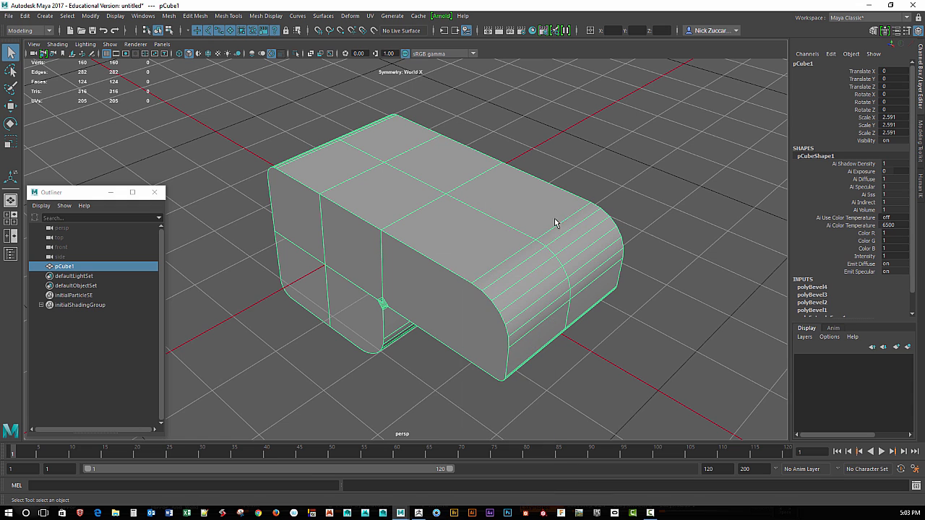
pyautogui.keyDown('shift'); pyautogui.moveTo(515, 273); pyautogui.dragTo(468, 277, button='right'); pyautogui.keyUp('shift')
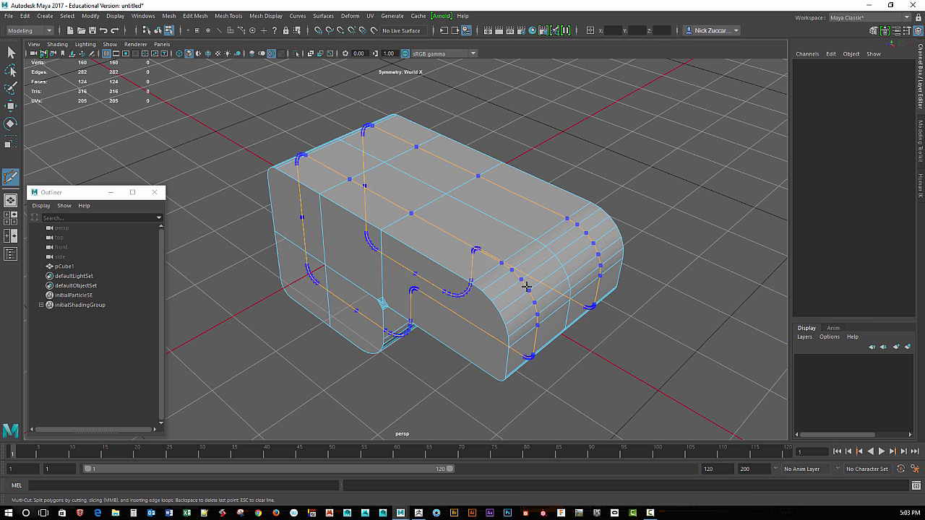
pyautogui.keyDown('ctrl'); pyautogui.click(528, 284); pyautogui.keyUp('ctrl')
pyautogui.keyDown('alt'); pyautogui.moveTo(613, 362); pyautogui.dragTo(504, 346); pyautogui.keyUp('alt')
pyautogui.press('q')
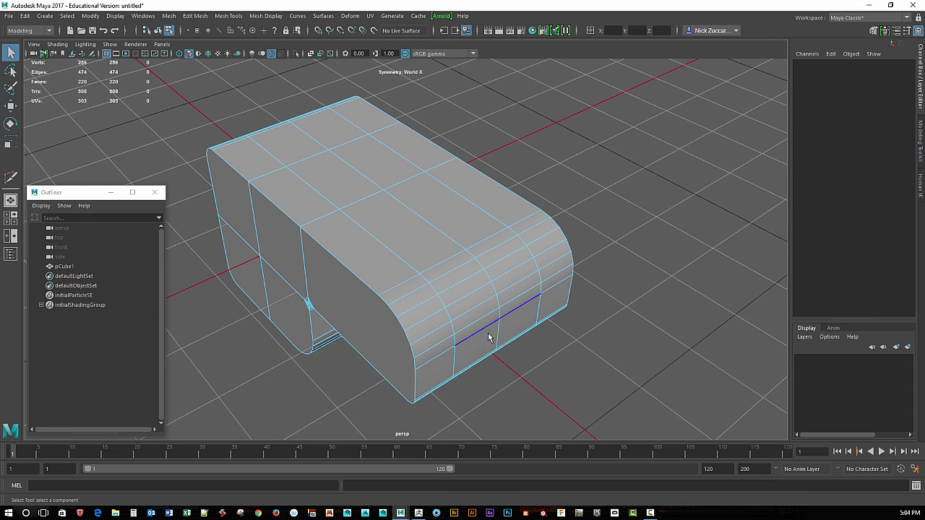
# Select the middle two columns of faces on the overhang's rounded top edge and on the back's rounded top edge.
pyautogui.press('F11')
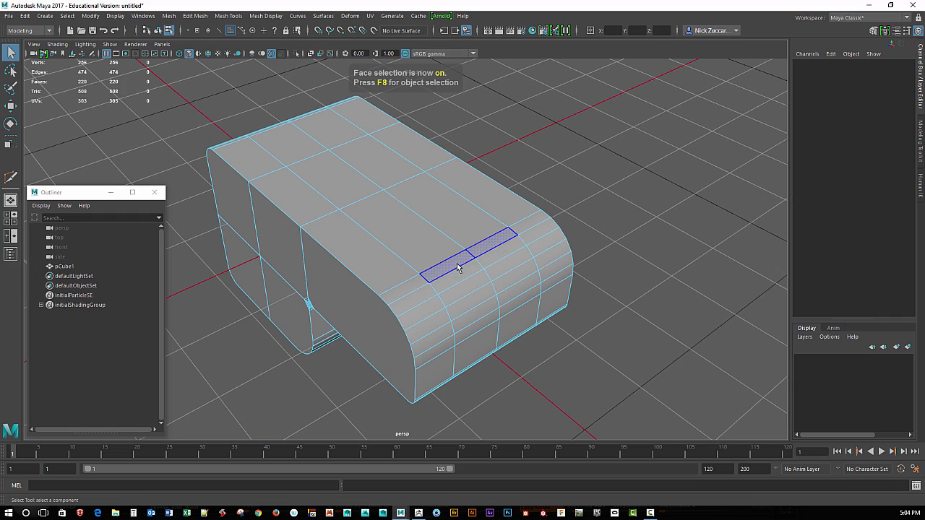
pyautogui.moveTo(460, 260); pyautogui.dragTo(488, 311)
pyautogui.keyDown('alt'); pyautogui.moveTo(570, 373); pyautogui.dragTo(538, 337); pyautogui.keyUp('alt')
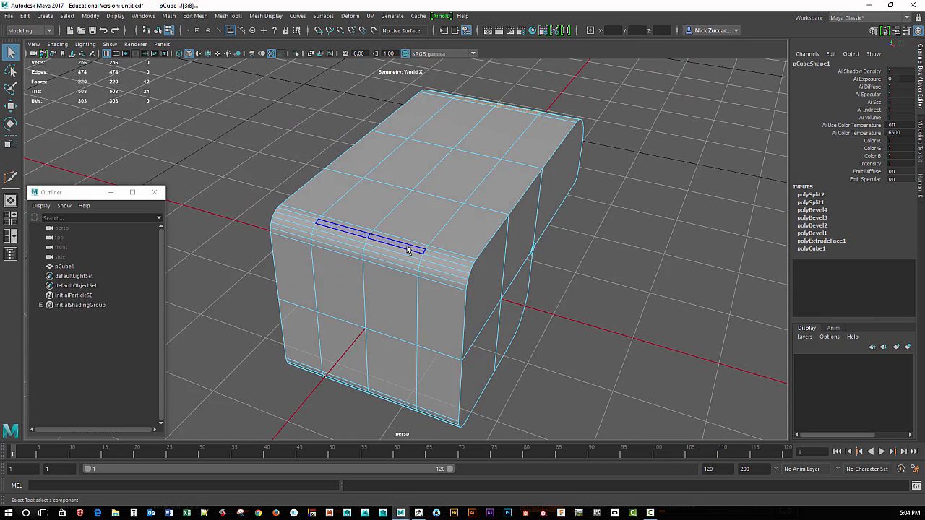
pyautogui.keyDown('shift'); pyautogui.moveTo(414, 241); pyautogui.dragTo(403, 266); pyautogui.keyUp('shift')
pyautogui.keyDown('alt'); pyautogui.moveTo(589, 344); pyautogui.dragTo(492, 330); pyautogui.keyUp('alt')
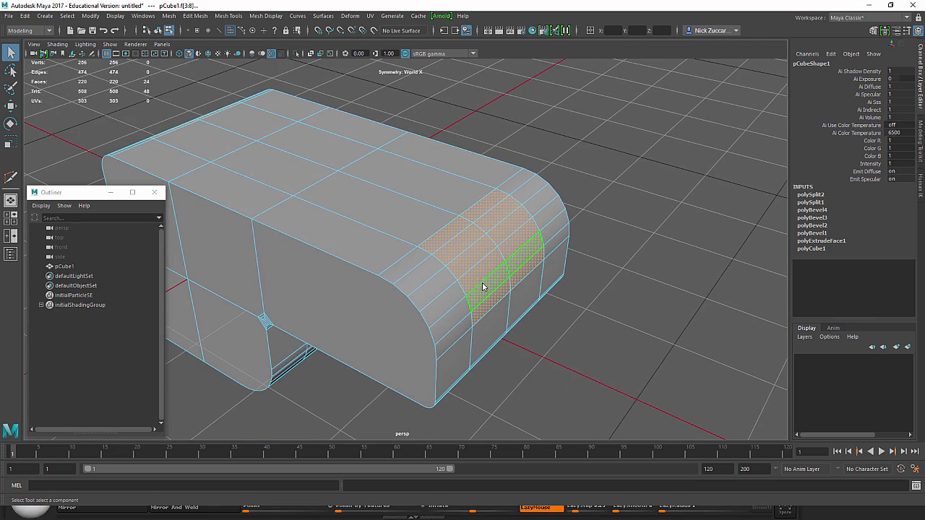
# Extrude the selected rounded-edge faces inward with a Local Translate Z of about -0.103.
pyautogui.keyDown('shift'); pyautogui.moveTo(483, 285); pyautogui.dragTo(487, 310, button='right'); pyautogui.keyUp('shift')
pyautogui.keyDown('alt'); pyautogui.moveTo(567, 320); pyautogui.dragTo(556, 352, button='middle'); pyautogui.keyUp('alt')
pyautogui.moveTo(545, 309); pyautogui.dragTo(532, 305)
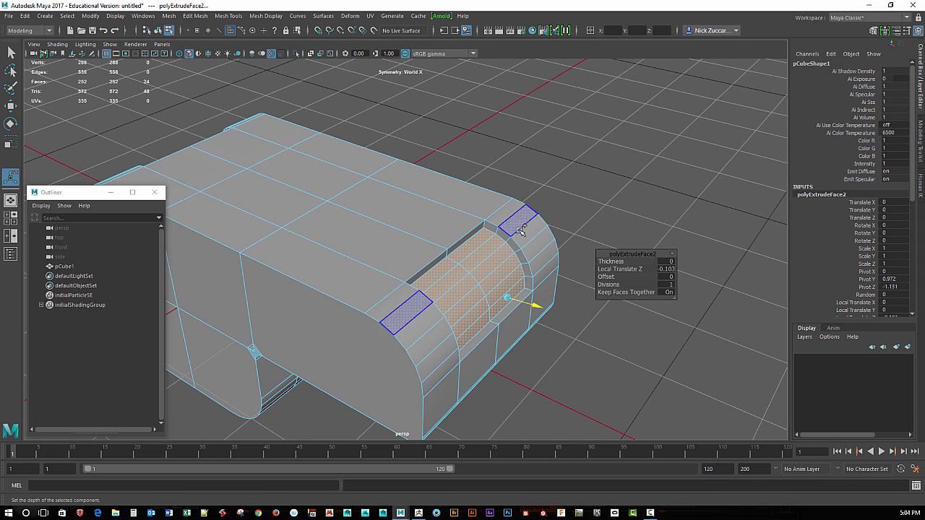
# Return to object mode, check the symmetry options, and deselect the block to inspect its shaded form.
pyautogui.keyDown('shift'); pyautogui.rightClick(520, 230); pyautogui.keyUp('shift')
pyautogui.press('F8')
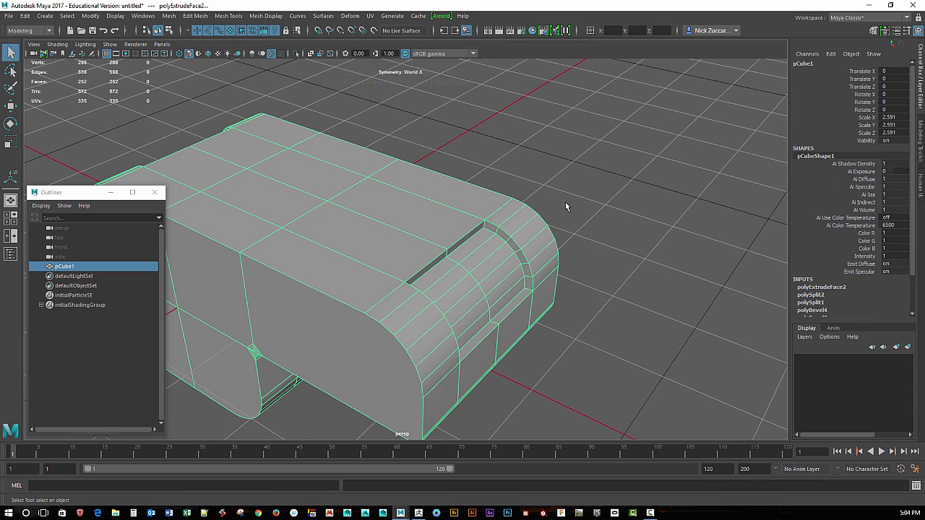
pyautogui.keyDown('ctrl'); pyautogui.keyDown('shift'); pyautogui.rightClick(557, 218); pyautogui.keyUp('shift'); pyautogui.keyUp('ctrl')
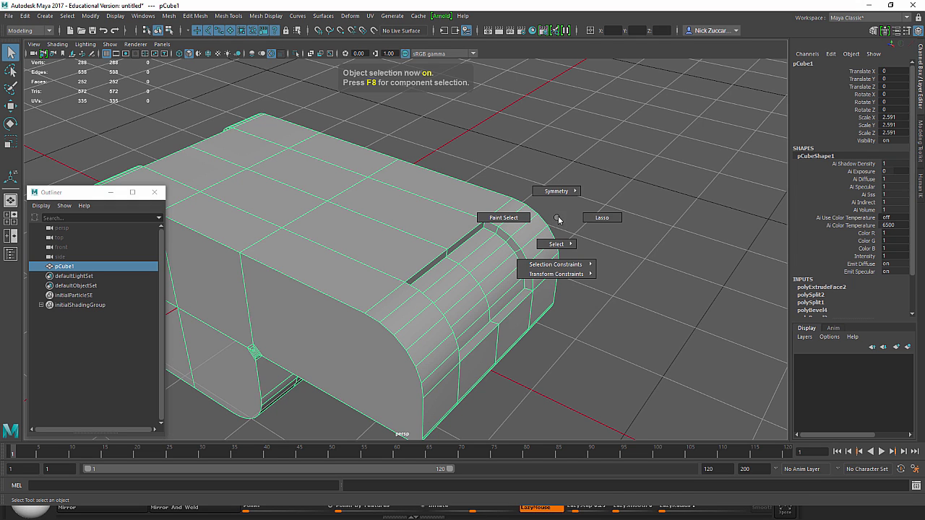
pyautogui.moveTo(563, 191)
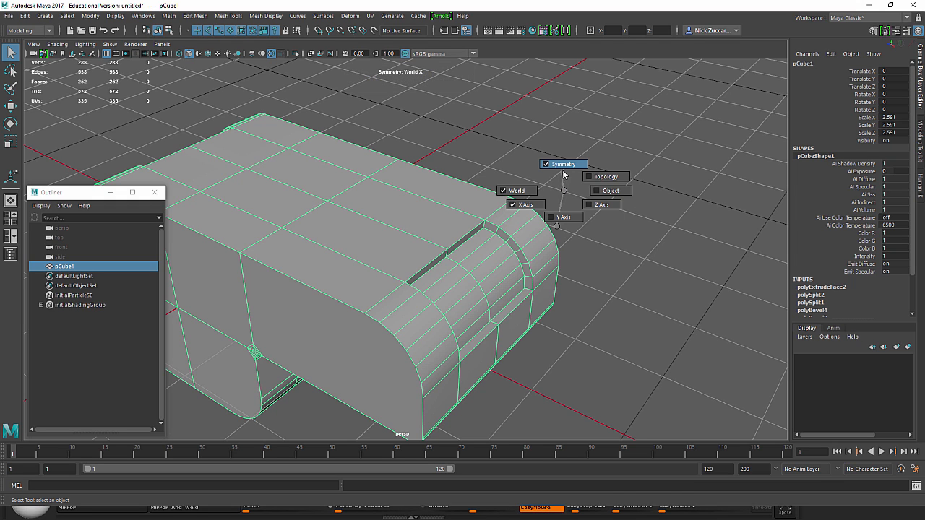
pyautogui.keyDown('ctrl'); pyautogui.keyDown('shift'); pyautogui.moveTo(557, 180); pyautogui.dragTo(562, 187, button='right'); pyautogui.keyUp('shift'); pyautogui.keyUp('ctrl')
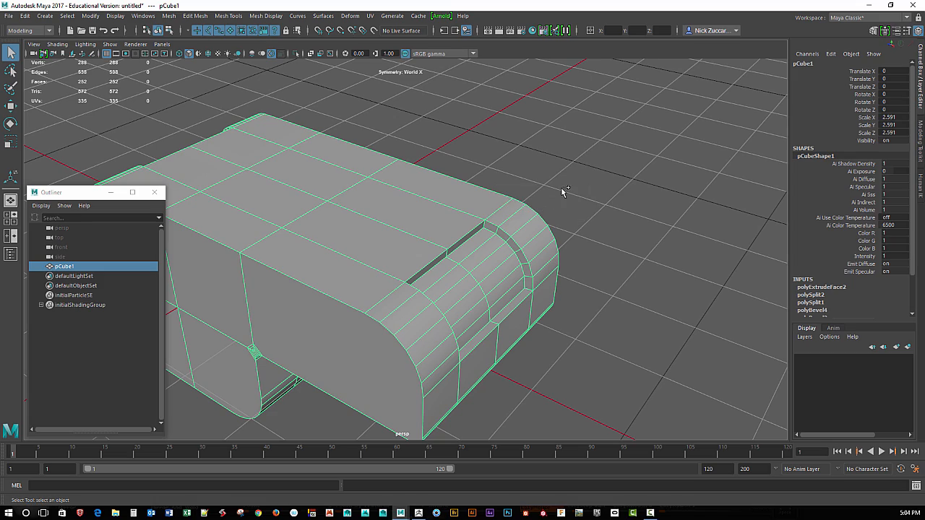
pyautogui.click(599, 321)
pyautogui.keyDown('alt'); pyautogui.moveTo(574, 378); pyautogui.dragTo(559, 351); pyautogui.keyUp('alt')
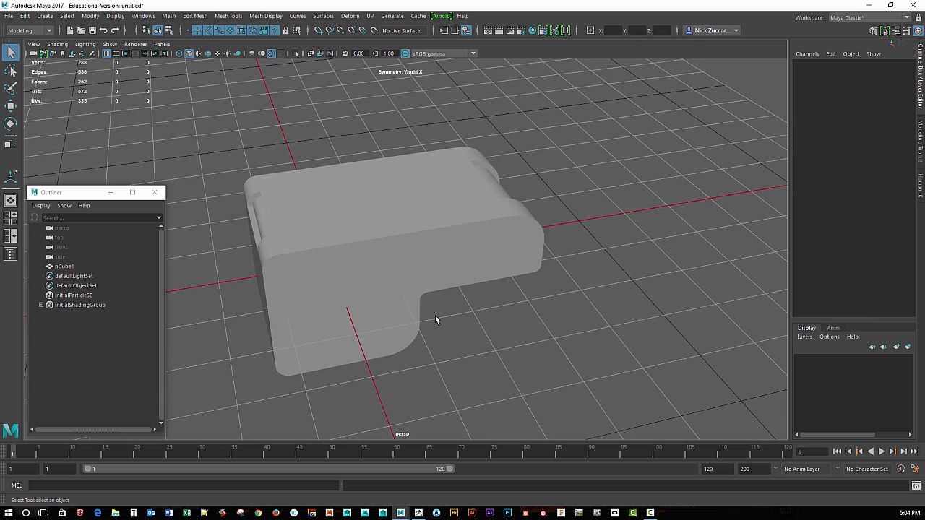
# Select the block, delete its construction history, and display the Shelf in the interface.
pyautogui.click(435, 319)
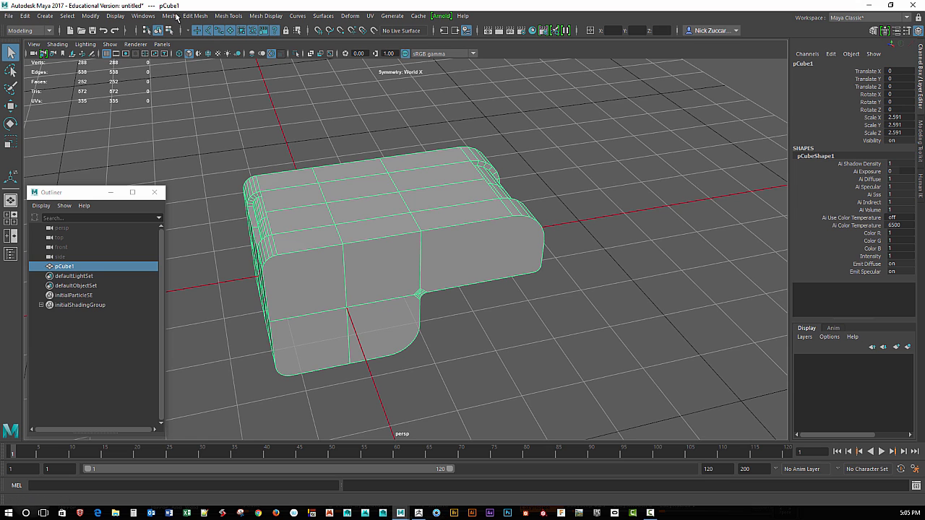
pyautogui.click(143, 16)
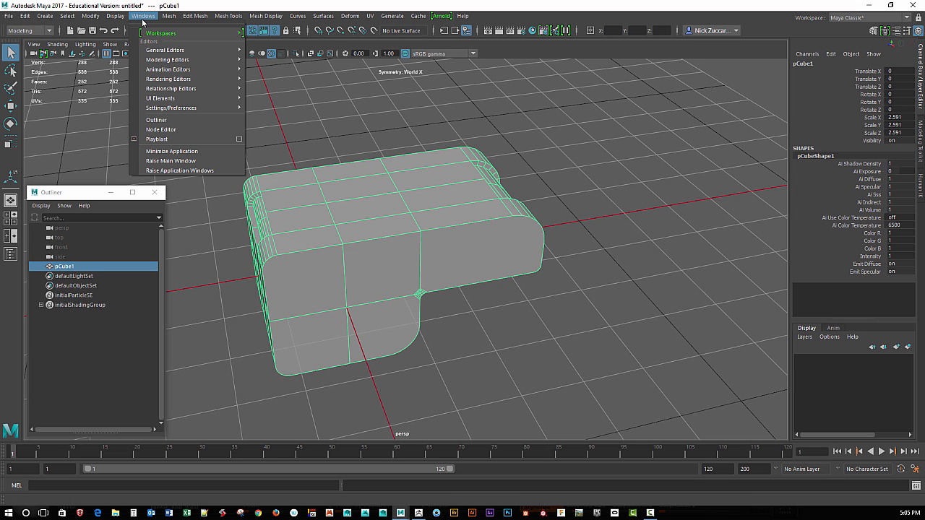
pyautogui.moveTo(196, 104)
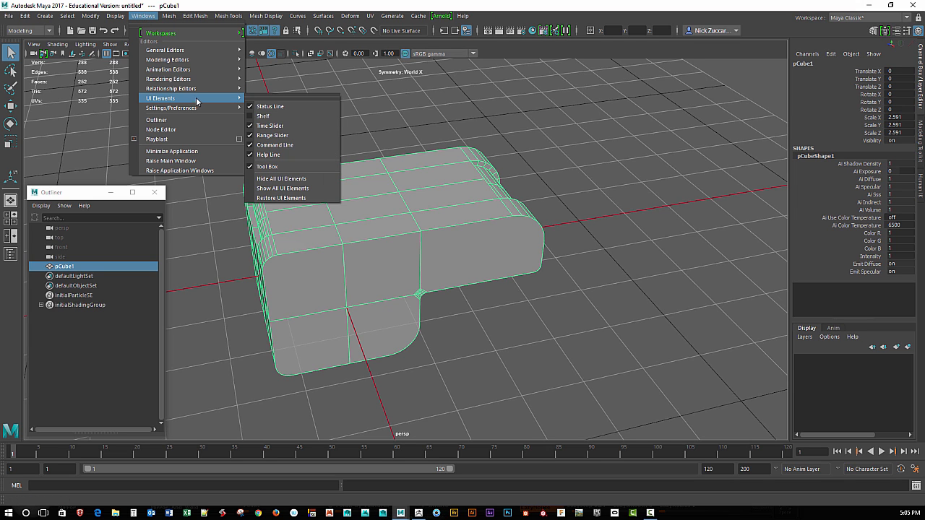
pyautogui.click(267, 117)
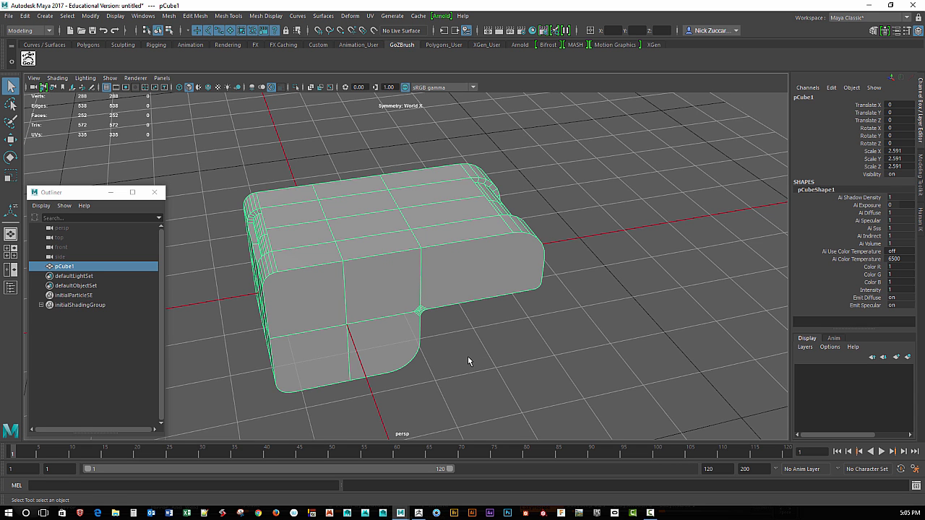
# Triangulate the whole block mesh and inspect its shading and triangle layout from several sides.
pyautogui.moveTo(456, 363)
pyautogui.keyDown('alt'); pyautogui.mouseDown()
pyautogui.moveTo(474, 356)
pyautogui.moveTo(469, 370)
pyautogui.mouseUp(); pyautogui.keyUp('alt')
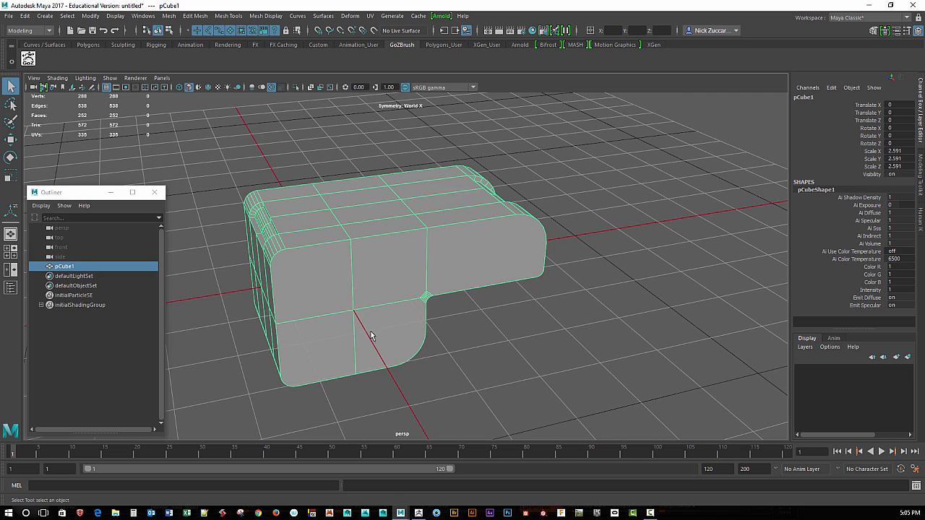
pyautogui.keyDown('alt'); pyautogui.moveTo(371, 336); pyautogui.dragTo(344, 296); pyautogui.keyUp('alt')
pyautogui.keyDown('alt'); pyautogui.moveTo(391, 321); pyautogui.dragTo(474, 361, button='right'); pyautogui.keyUp('alt')
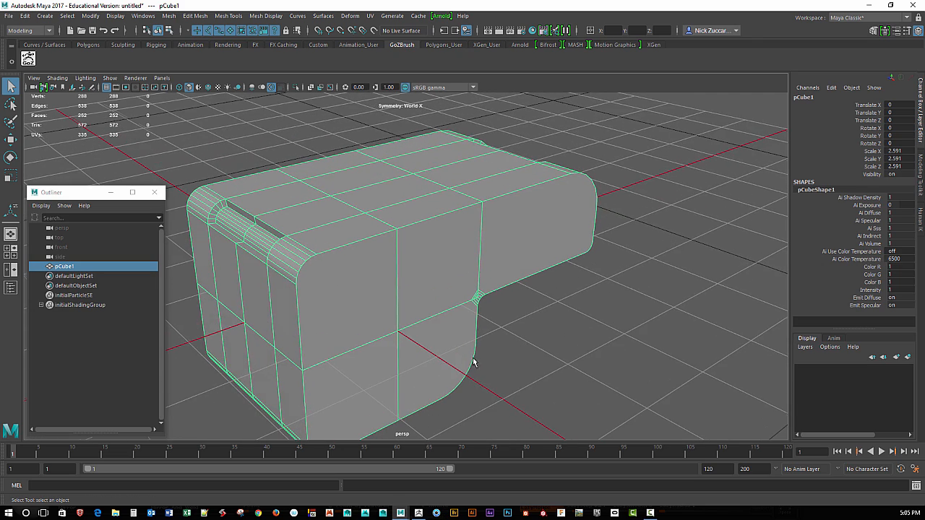
pyautogui.moveTo(466, 323)
pyautogui.keyDown('alt'); pyautogui.mouseDown()
pyautogui.moveTo(477, 312)
pyautogui.moveTo(470, 321)
pyautogui.mouseUp(); pyautogui.keyUp('alt')
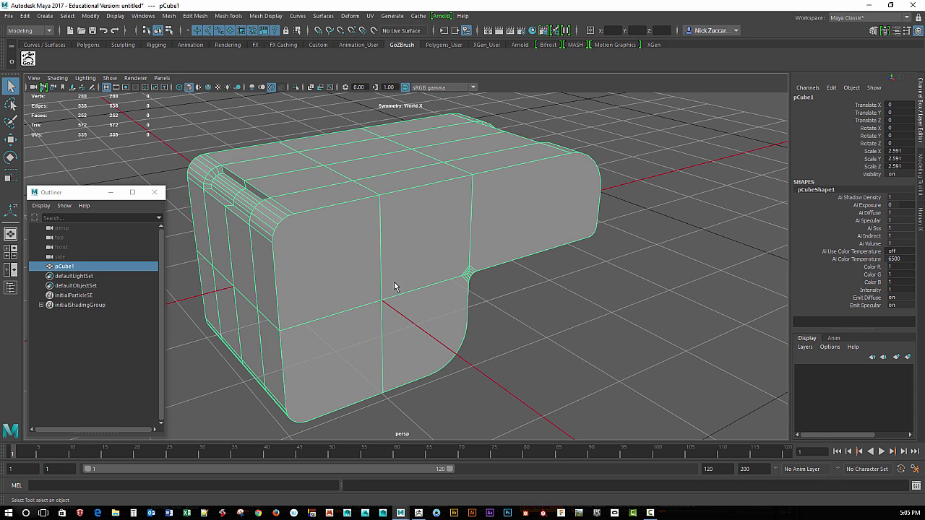
pyautogui.keyDown('shift'); pyautogui.moveTo(393, 277); pyautogui.dragTo(407, 406, button='right'); pyautogui.keyUp('shift')
pyautogui.keyDown('alt'); pyautogui.moveTo(407, 410); pyautogui.dragTo(490, 349); pyautogui.keyUp('alt')
pyautogui.click(491, 387)
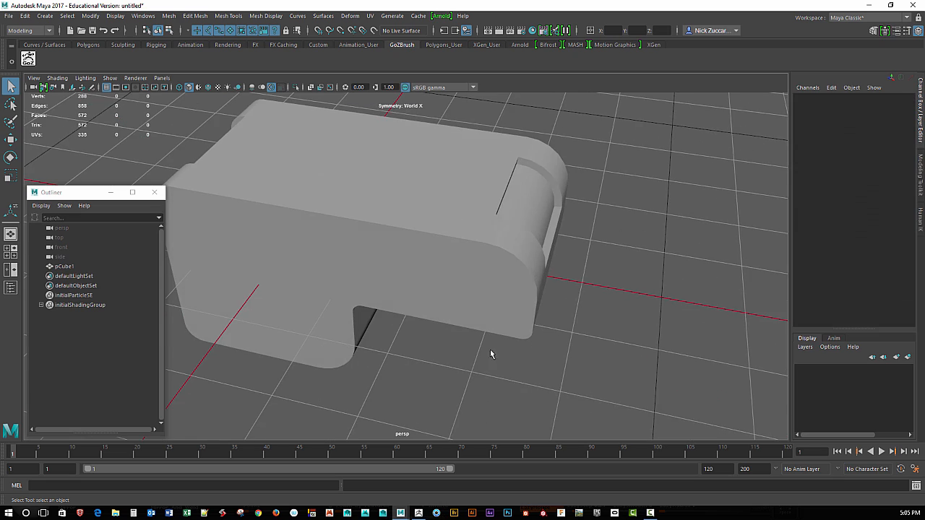
pyautogui.click(451, 309)
pyautogui.keyDown('alt'); pyautogui.moveTo(473, 383); pyautogui.dragTo(491, 367); pyautogui.keyUp('alt')
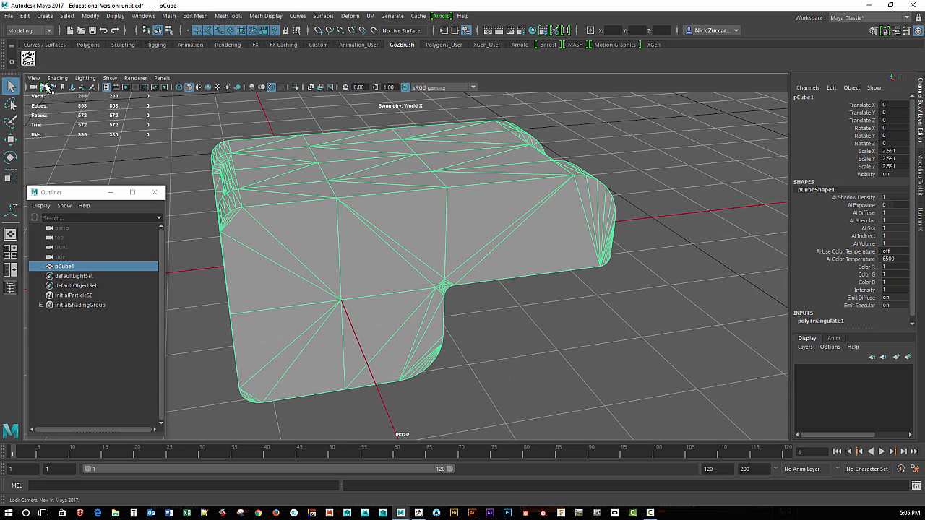
# Review the OBJ settings in the Export Selection options without exporting the block.
pyautogui.click(27, 63)
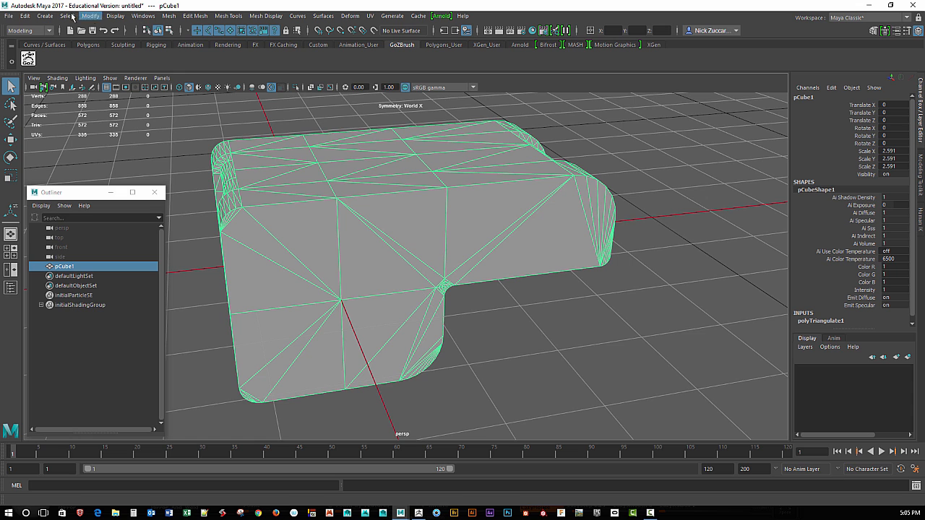
pyautogui.click(9, 15)
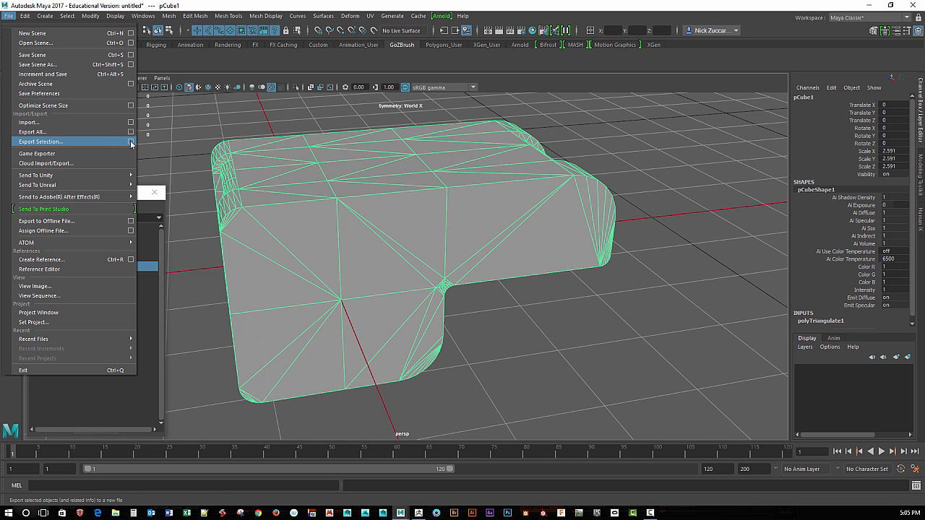
pyautogui.click(131, 141)
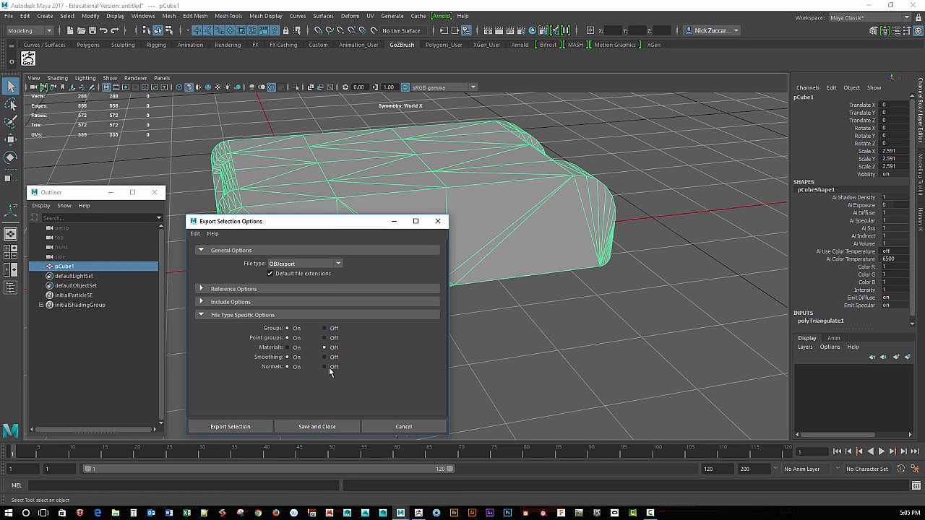
pyautogui.click(438, 221)
# Send the block to ZBrush with GoZ as a newly created GoZ mesh and display its polygroup wireframe.
pyautogui.click(29, 59)
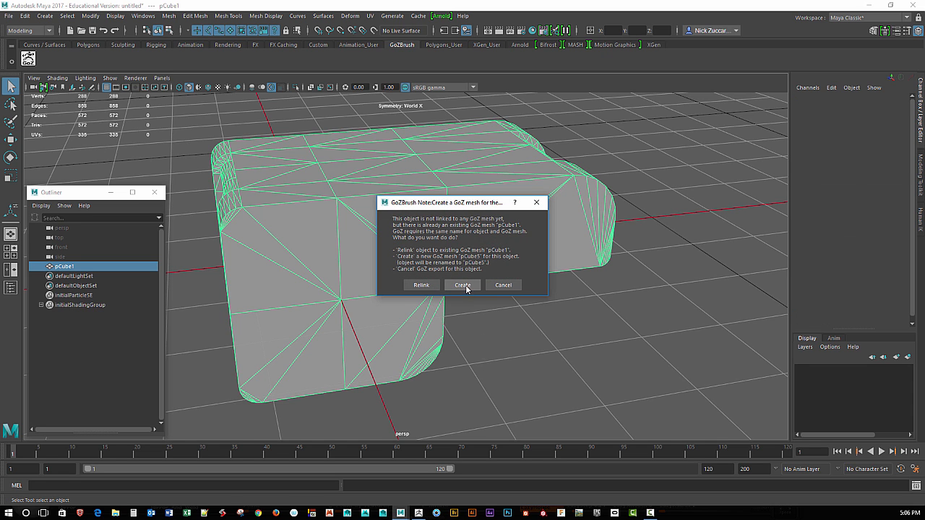
pyautogui.click(464, 285)
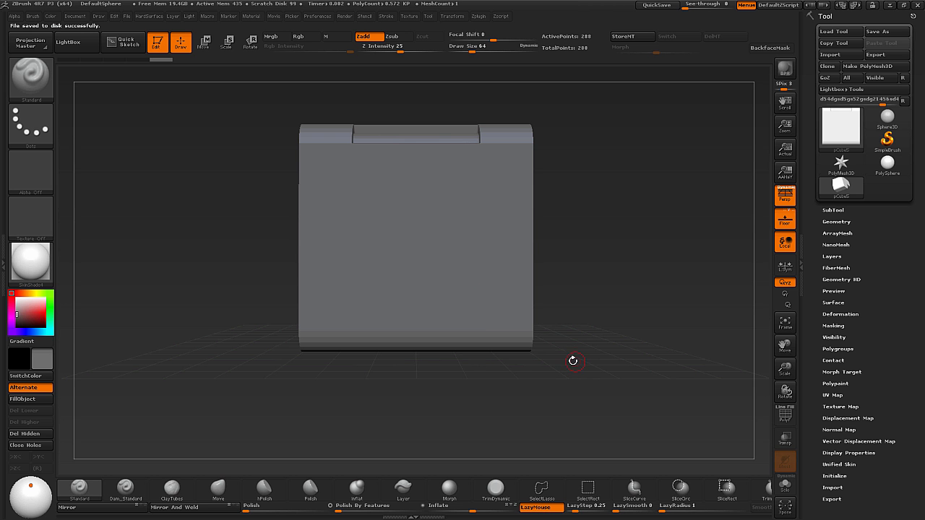
pyautogui.moveTo(592, 357)
pyautogui.mouseDown()
pyautogui.moveTo(488, 383)
pyautogui.moveTo(520, 388)
pyautogui.moveTo(503, 377)
pyautogui.moveTo(543, 376)
pyautogui.moveTo(571, 393)
pyautogui.moveTo(551, 374)
pyautogui.moveTo(577, 377)
pyautogui.moveTo(563, 375)
pyautogui.moveTo(571, 386)
pyautogui.moveTo(595, 378)
pyautogui.moveTo(576, 373)
pyautogui.moveTo(568, 395)
pyautogui.moveTo(577, 388)
pyautogui.mouseUp()
pyautogui.click(784, 414)
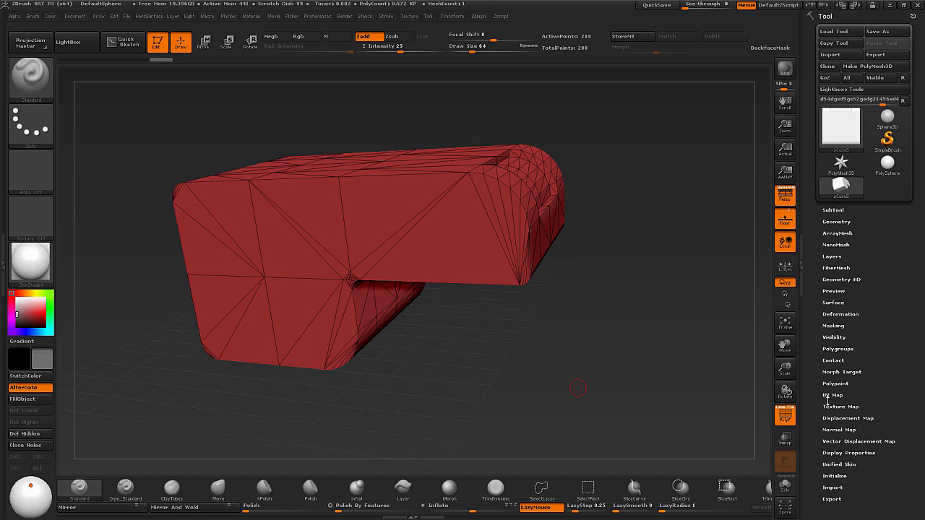
# Assign polygroups to the block with Groups By Normals at the default maximum angle tolerance.
pyautogui.moveTo(888, 416); pyautogui.dragTo(887, 390)
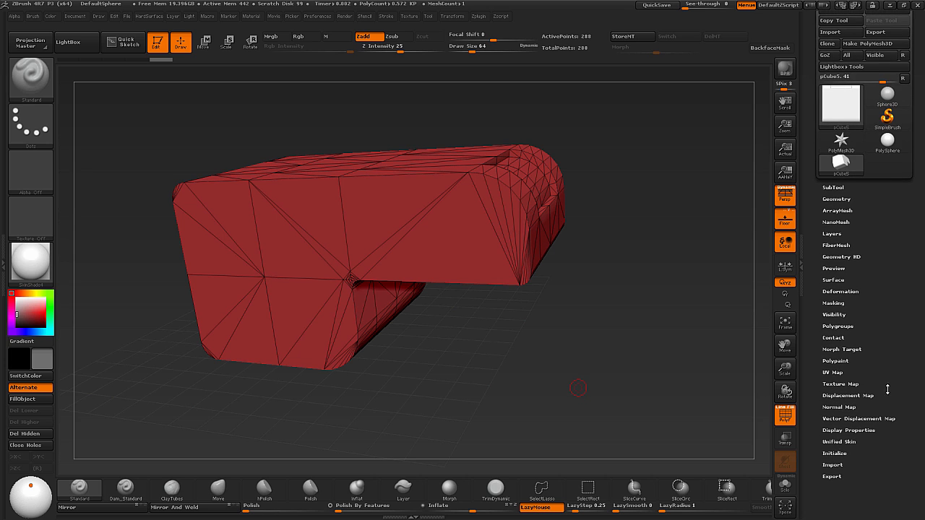
pyautogui.click(836, 326)
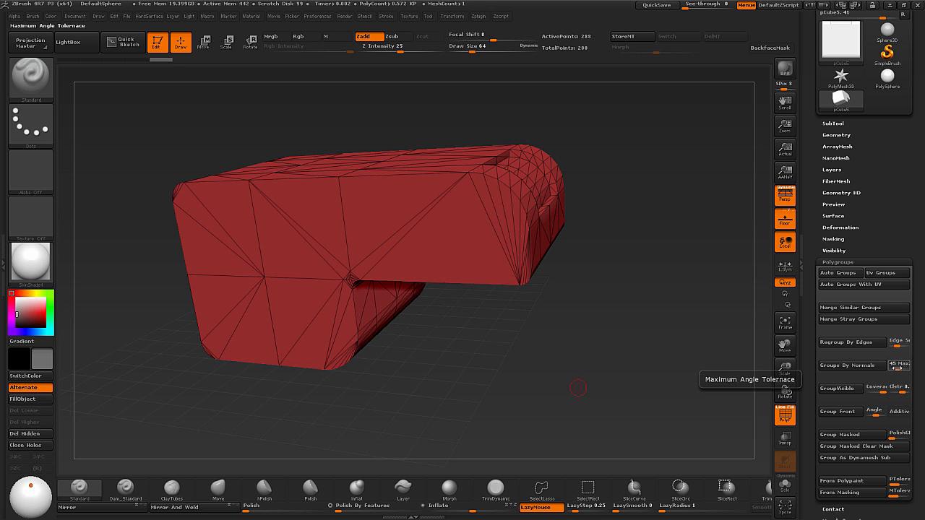
pyautogui.click(846, 365)
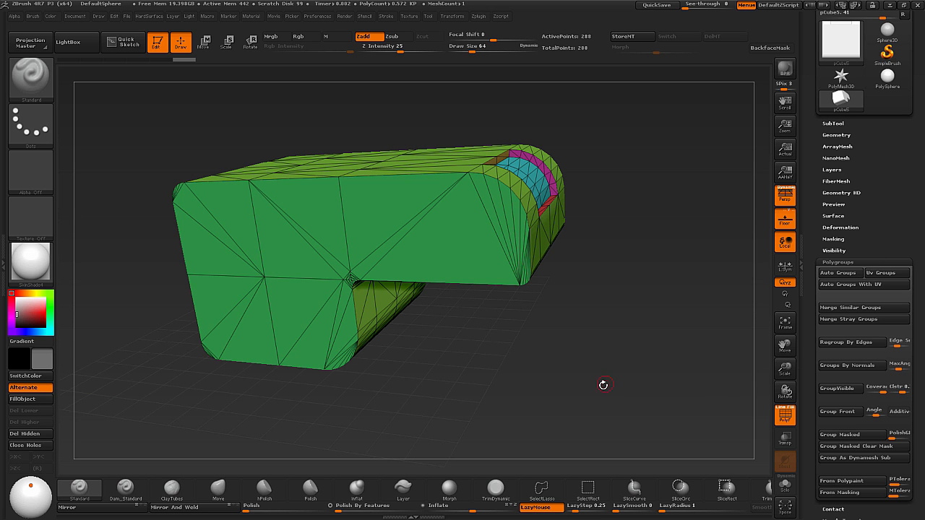
pyautogui.moveTo(602, 380); pyautogui.dragTo(311, 393)
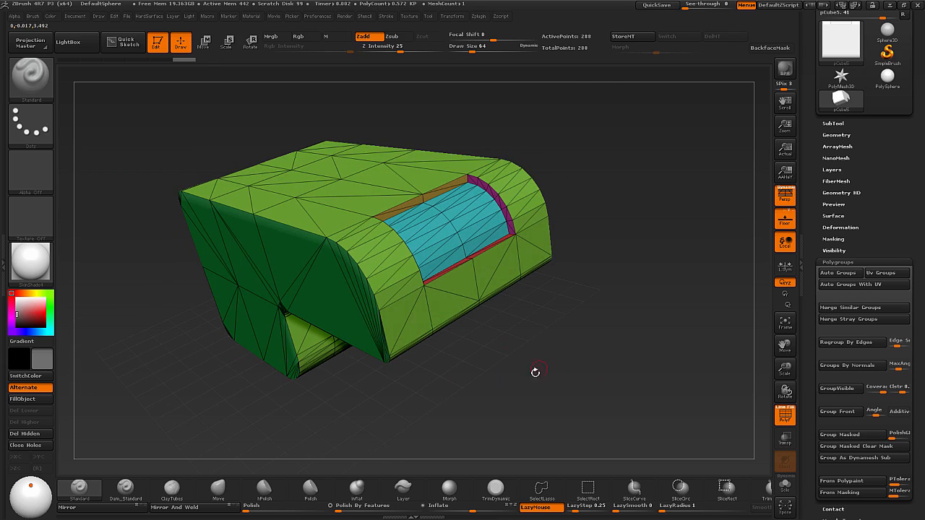
pyautogui.moveTo(533, 374); pyautogui.dragTo(506, 395)
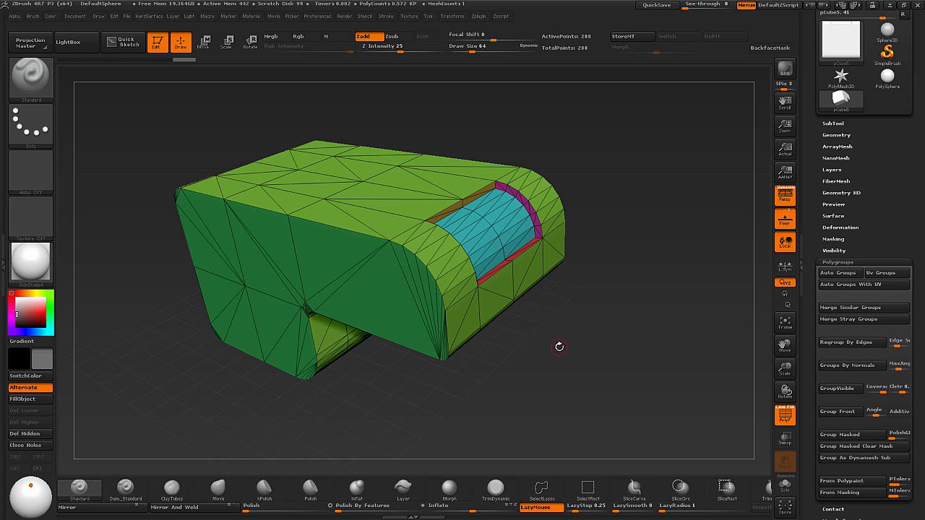
# Apply Mirror And Weld to the block so both side faces share one polygroup.
pyautogui.click(838, 136)
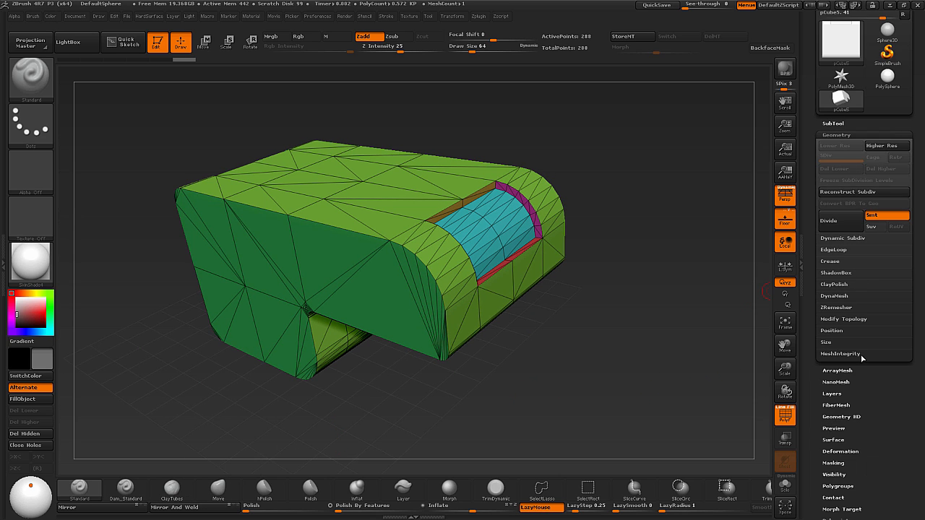
pyautogui.click(843, 318)
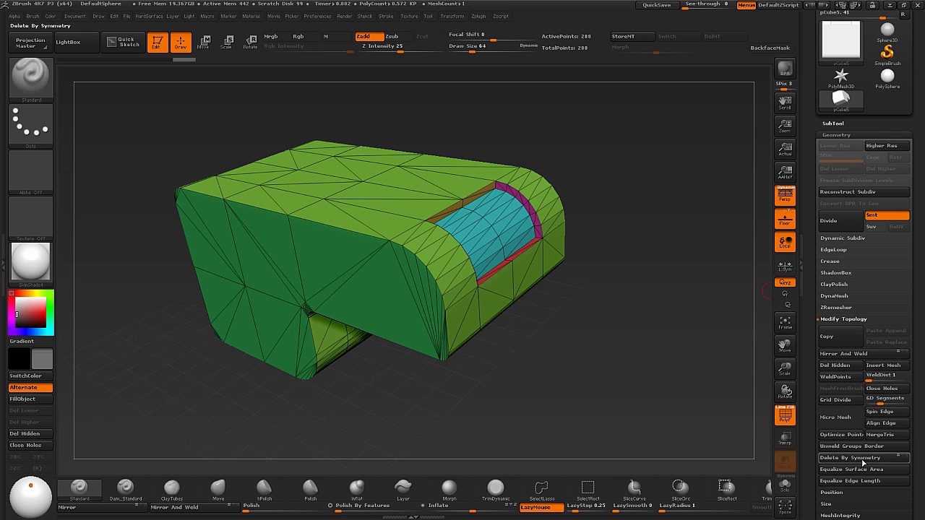
pyautogui.click(861, 354)
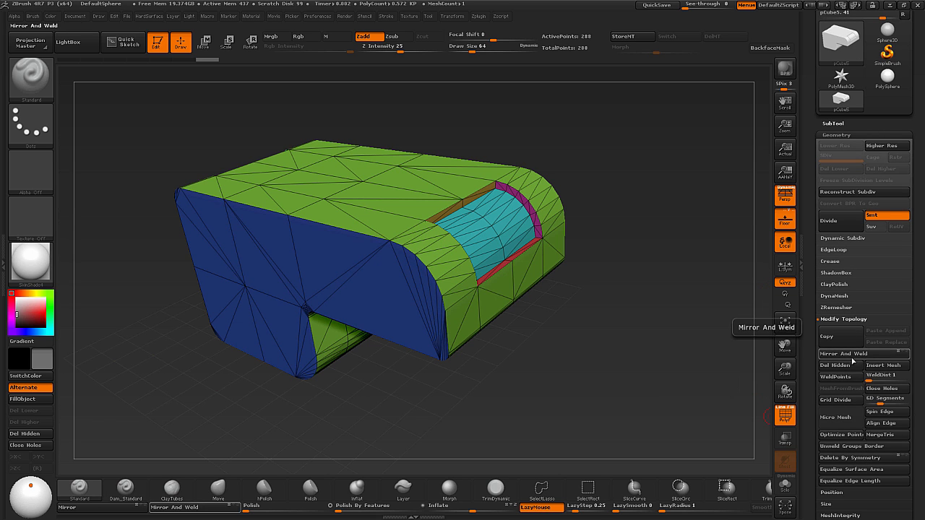
pyautogui.moveTo(630, 373); pyautogui.dragTo(484, 375)
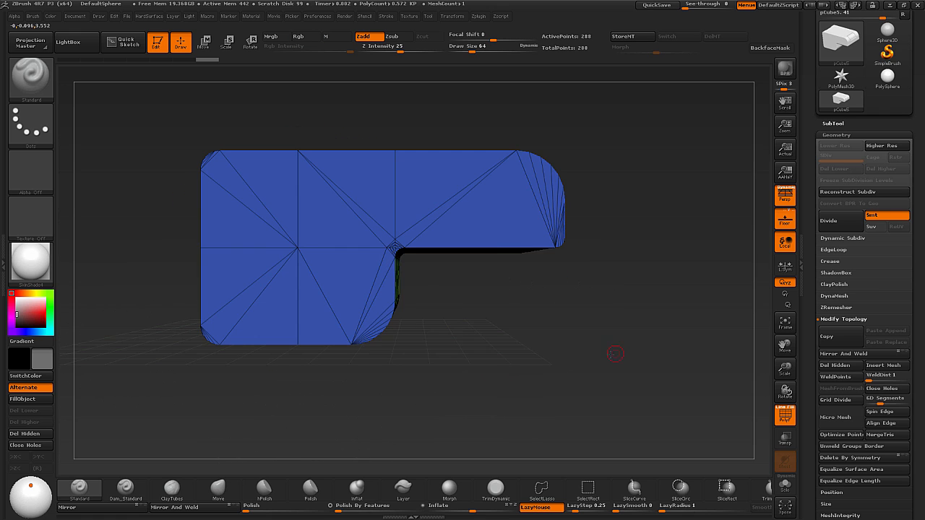
pyautogui.moveTo(612, 352)
pyautogui.mouseDown()
pyautogui.moveTo(591, 358)
pyautogui.moveTo(603, 352)
pyautogui.moveTo(620, 367)
pyautogui.mouseUp()
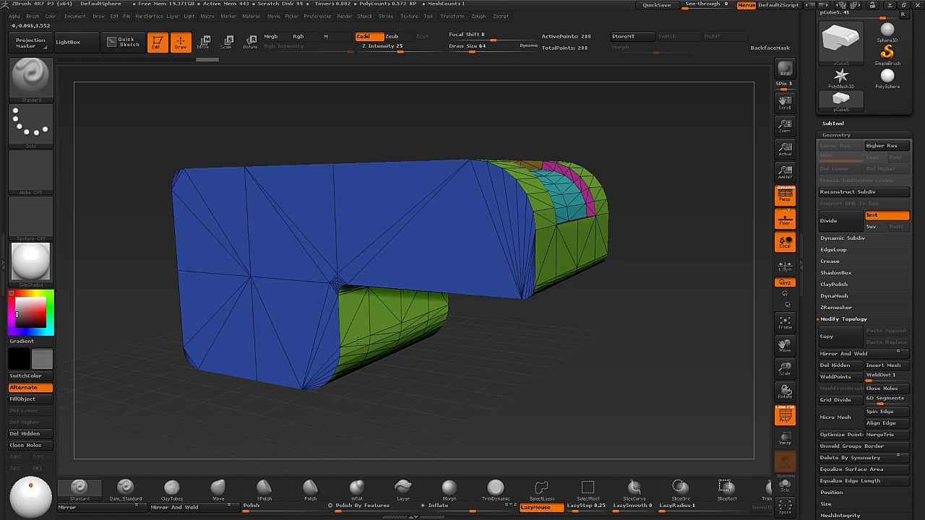
# Dock the Zplugin palette in the opened tray beneath the HardSurface palette.
pyautogui.click(5, 249)
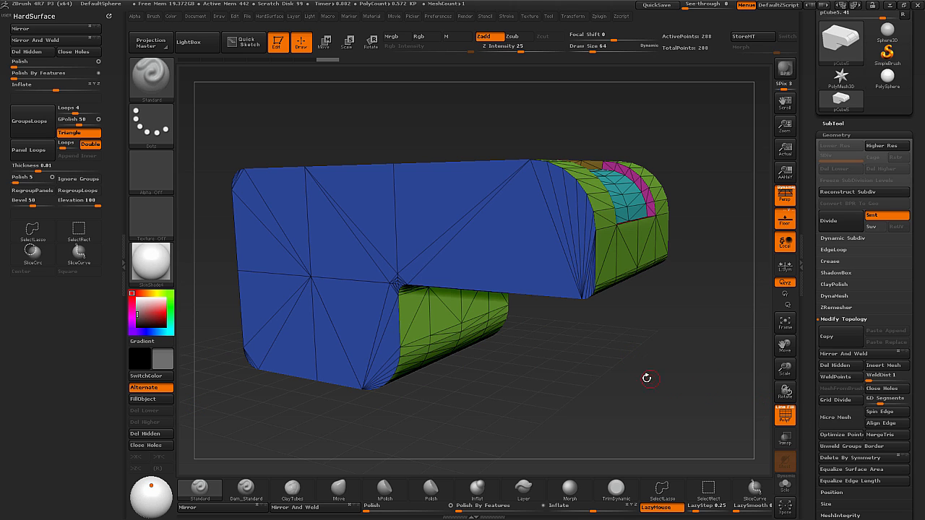
pyautogui.click(598, 17)
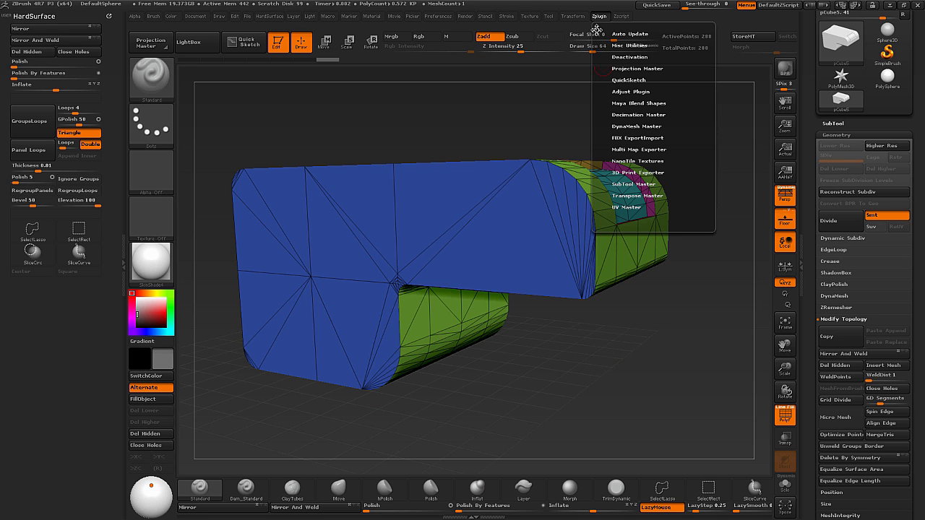
pyautogui.moveTo(595, 29); pyautogui.dragTo(22, 310)
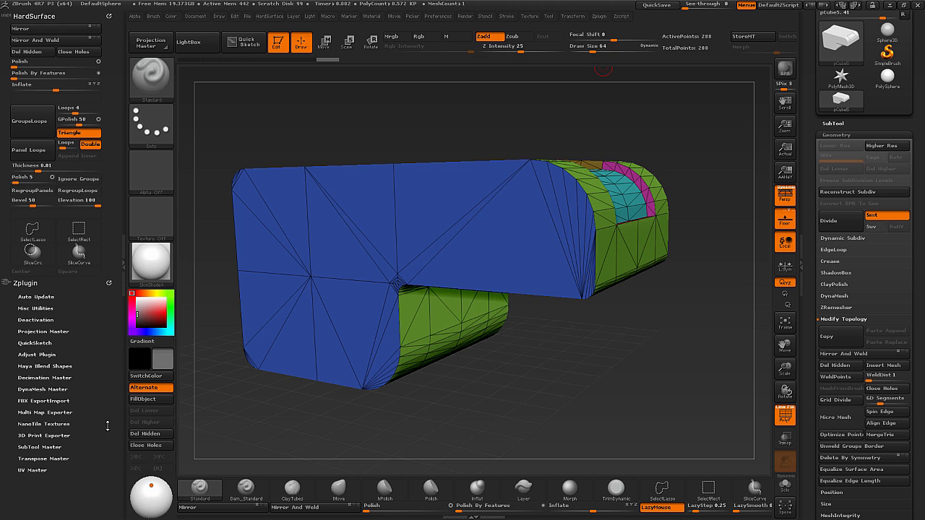
# DynaMesh the block with DynaMesh Master, using a polycount of 1 million and blur 0.
pyautogui.click(62, 388)
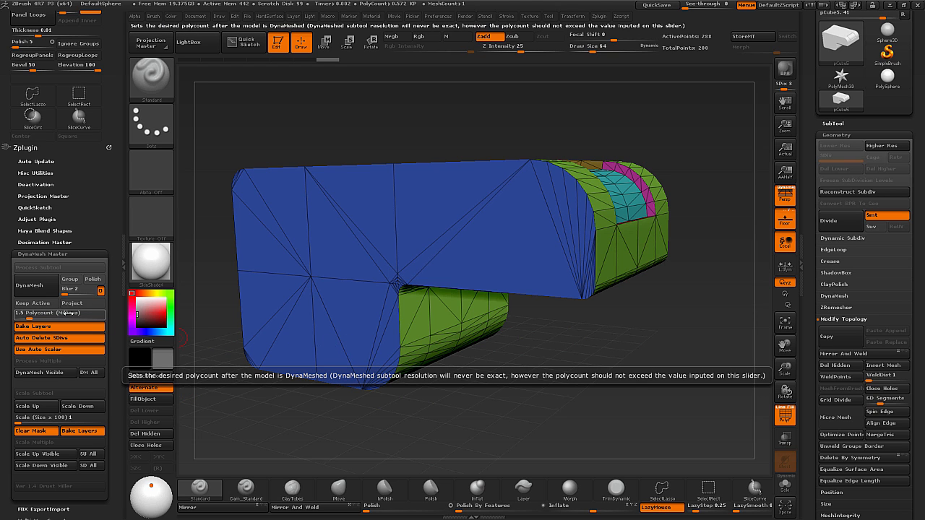
pyautogui.moveTo(89, 318); pyautogui.dragTo(94, 315)
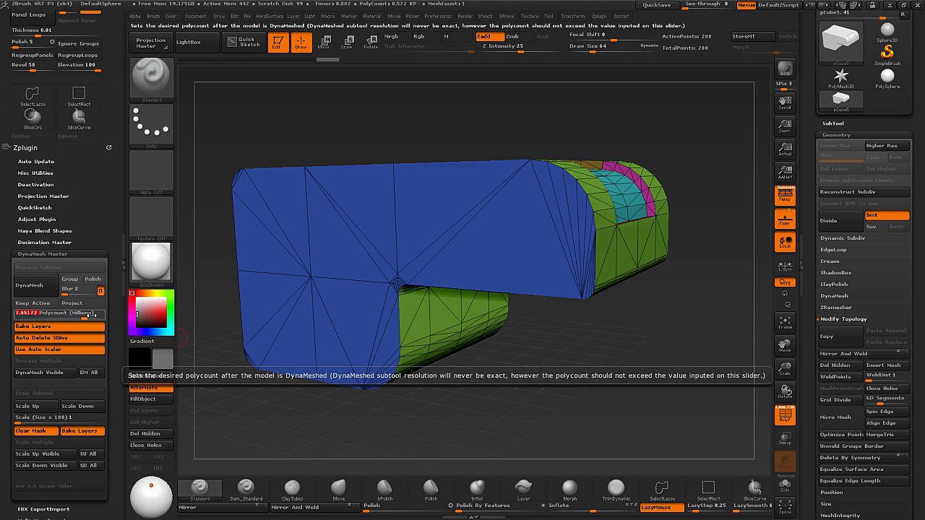
pyautogui.write('0.5')
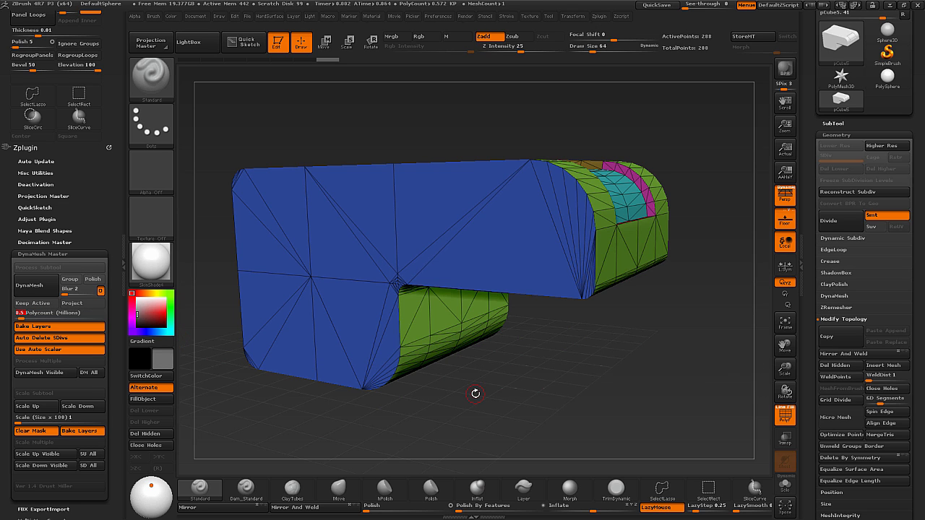
pyautogui.write('1')
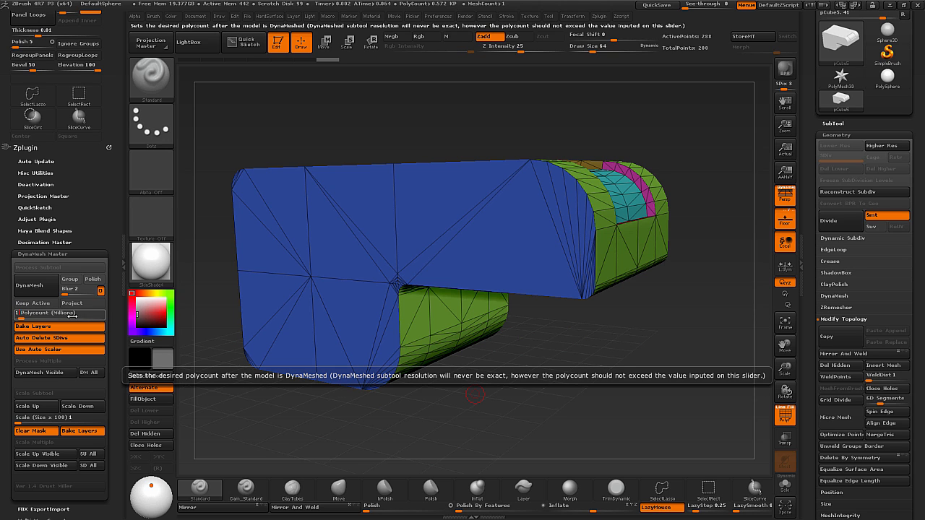
pyautogui.press('Return')
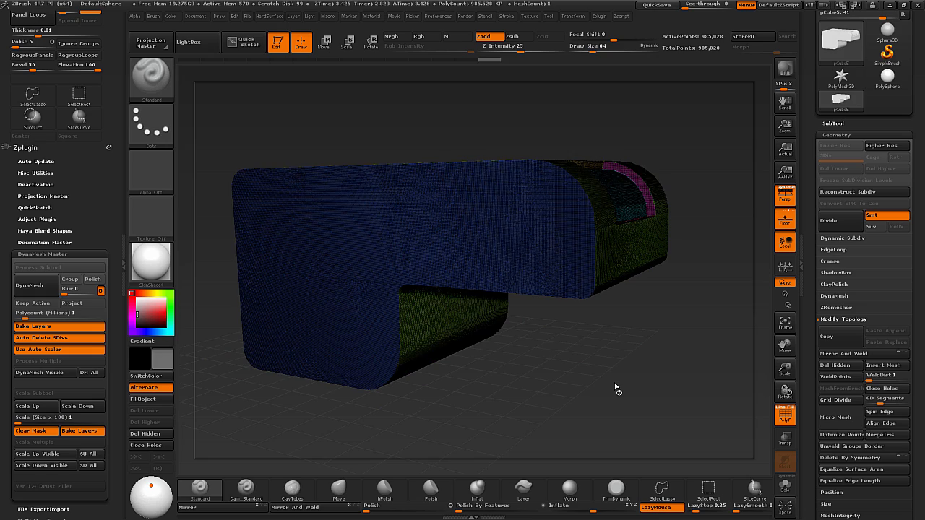
# Hide the polygroup wireframe and inspect the DynaMeshed block's surfaces, recessed panels and edges from several sides.
pyautogui.moveTo(647, 388)
pyautogui.mouseDown()
pyautogui.moveTo(636, 417)
pyautogui.moveTo(635, 401)
pyautogui.mouseUp()
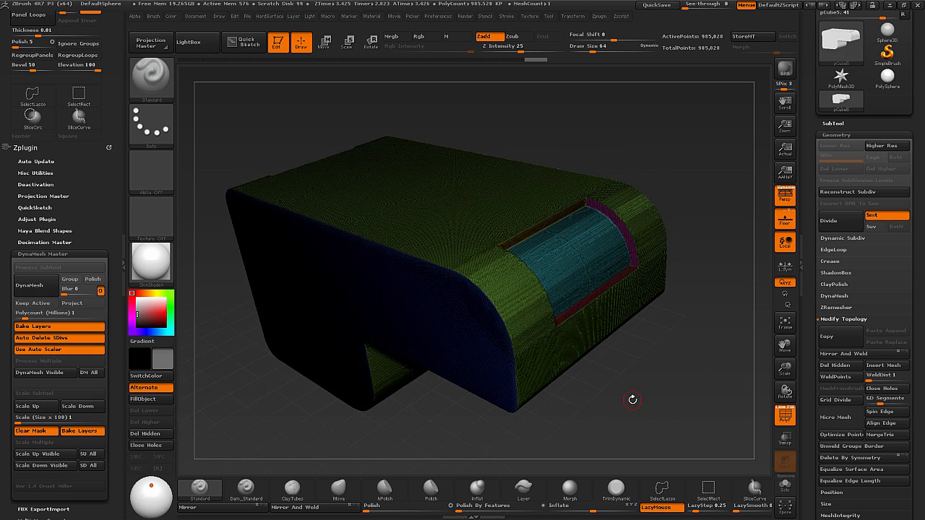
pyautogui.click(781, 416)
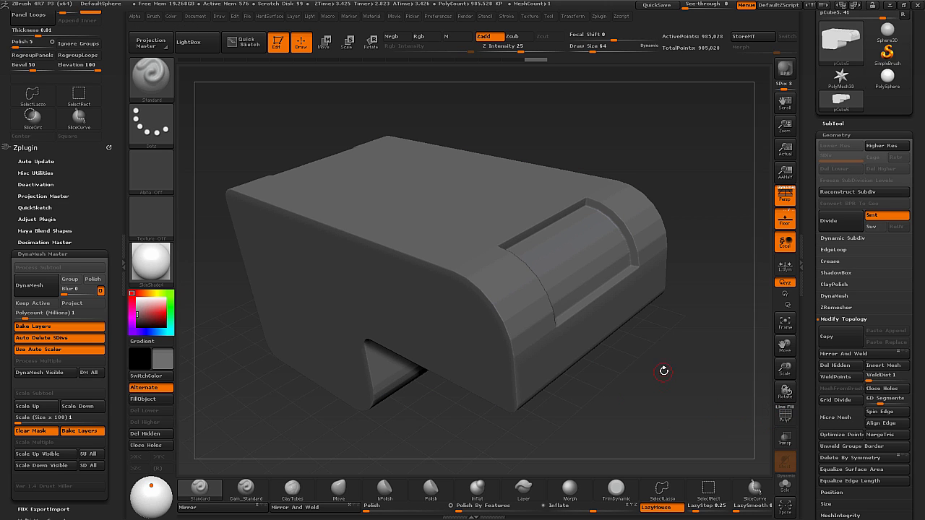
pyautogui.moveTo(636, 398); pyautogui.dragTo(629, 347)
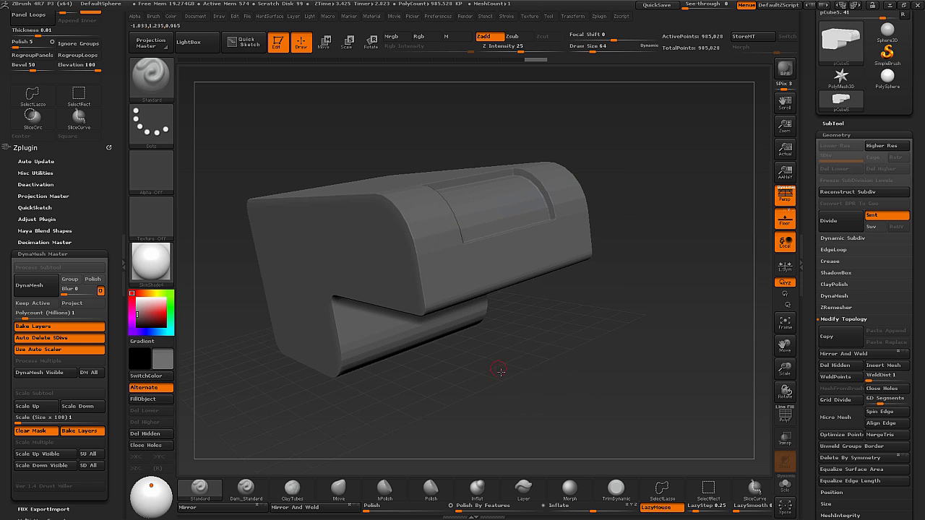
pyautogui.moveTo(500, 374); pyautogui.dragTo(607, 378)
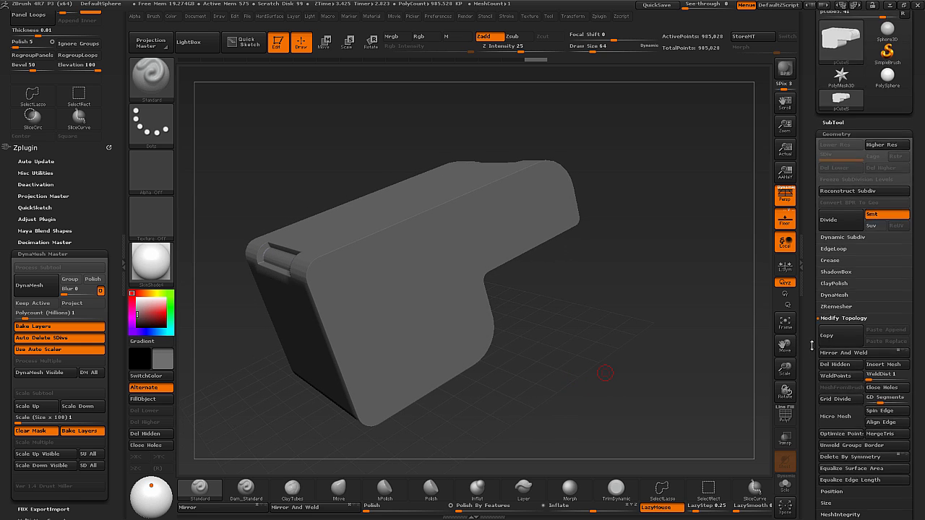
# Switch Polish By Features to its open-circle mode, apply it to the block, and check the edges and recesses.
pyautogui.scroll(-5, 818, 259)
pyautogui.click(848, 296)
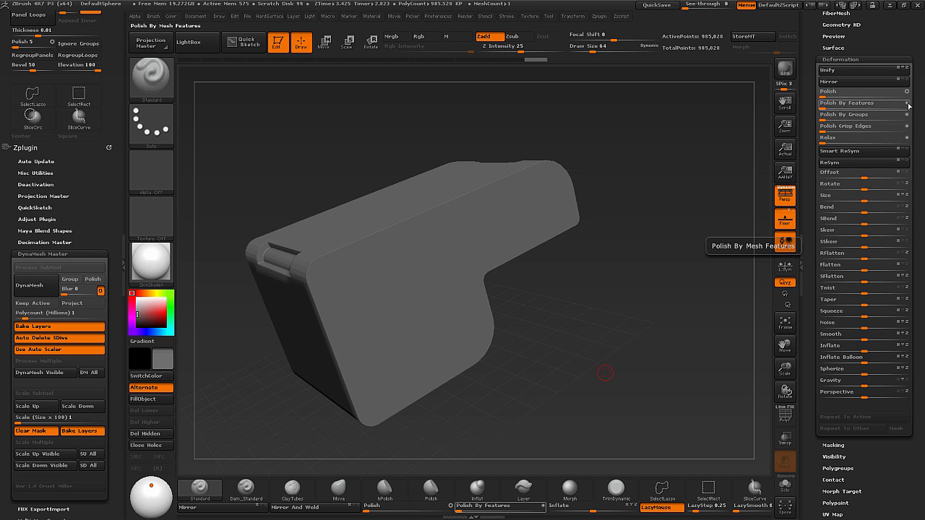
pyautogui.click(907, 103)
pyautogui.click(829, 107)
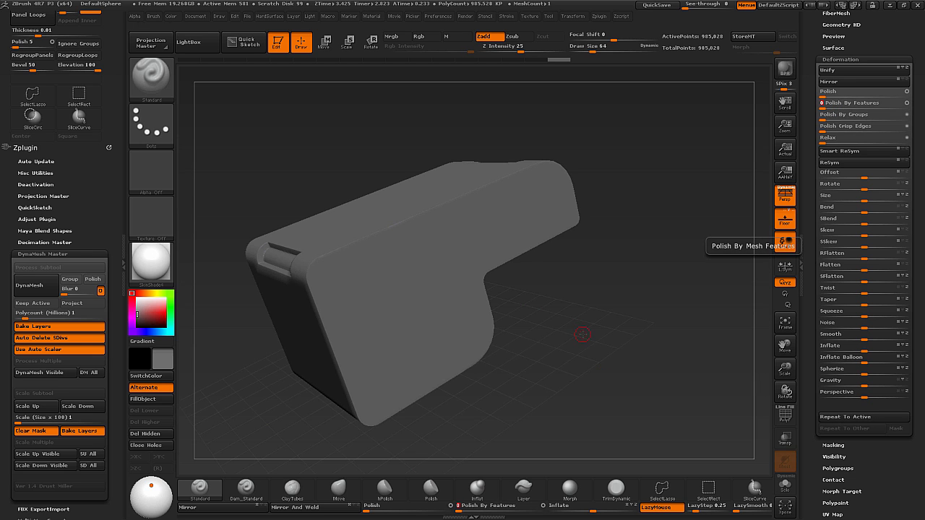
pyautogui.moveTo(581, 330); pyautogui.dragTo(578, 329)
pyautogui.moveTo(523, 283); pyautogui.dragTo(571, 324)
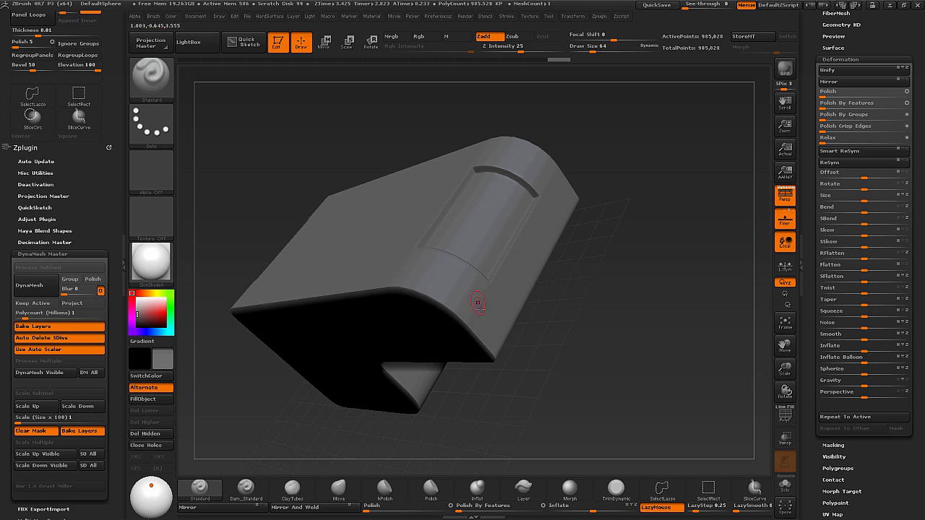
pyautogui.moveTo(534, 339); pyautogui.dragTo(563, 365)
pyautogui.moveTo(537, 395); pyautogui.dragTo(469, 335)
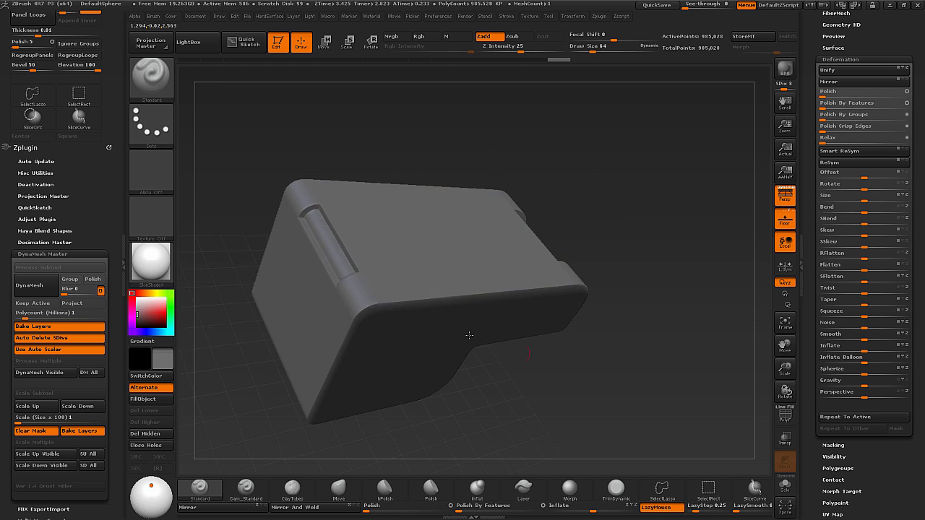
pyautogui.moveTo(517, 391)
pyautogui.mouseDown()
pyautogui.moveTo(465, 380)
pyautogui.moveTo(547, 346)
pyautogui.moveTo(510, 372)
pyautogui.moveTo(564, 379)
pyautogui.moveTo(554, 375)
pyautogui.moveTo(571, 388)
pyautogui.moveTo(578, 368)
pyautogui.mouseUp()
# Set the draw size to 286 and apply Polish By Features to the whole block again.
pyautogui.press('s')
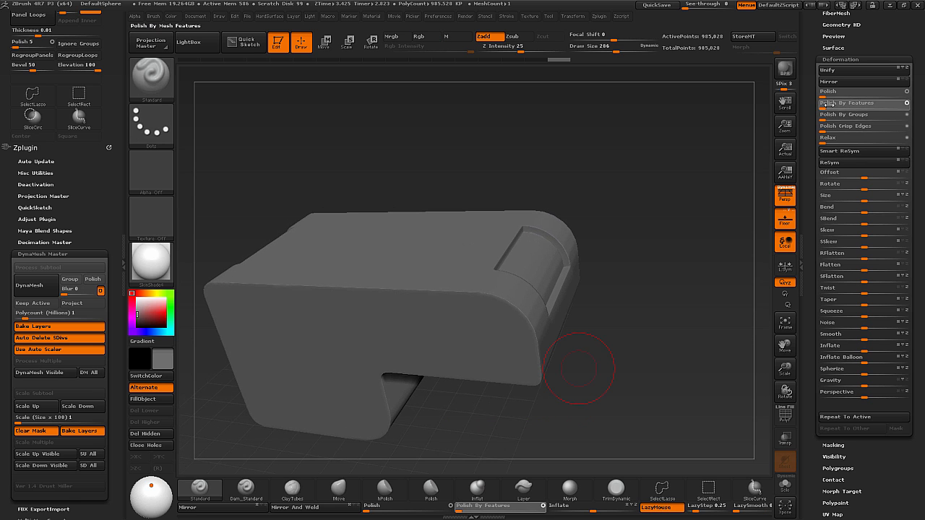
pyautogui.moveTo(849, 103); pyautogui.dragTo(858, 103)
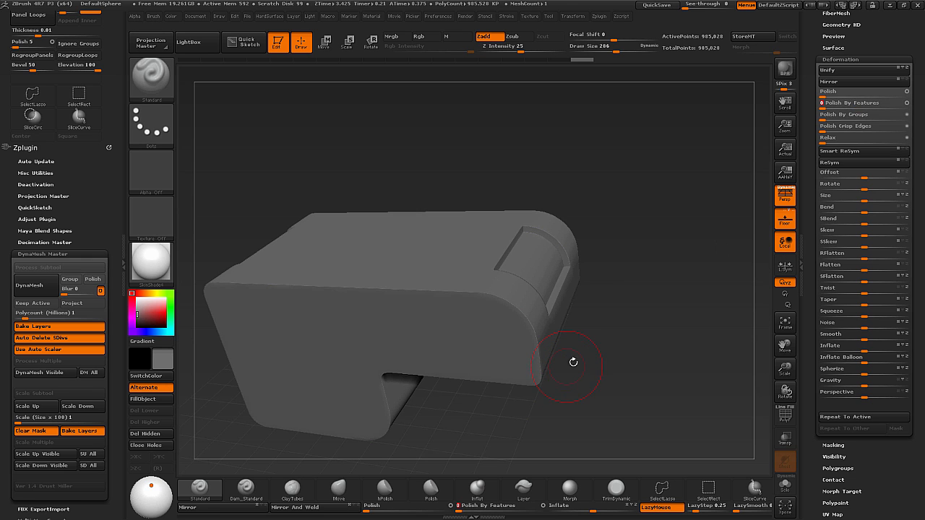
pyautogui.press('ctrl')
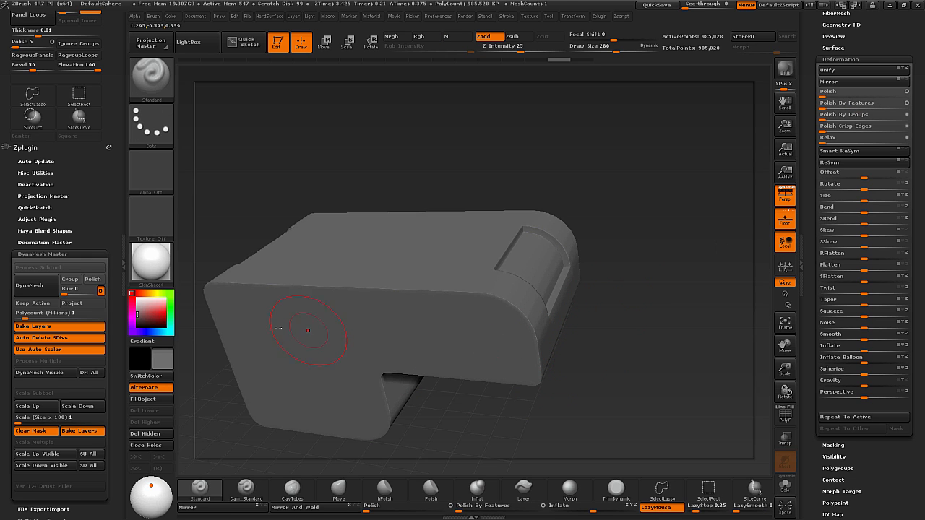
# Paint a mask over the block's rounded end and recessed panel with X symmetry on.
pyautogui.moveTo(585, 316)
pyautogui.mouseDown()
pyautogui.moveTo(607, 354)
pyautogui.moveTo(588, 383)
pyautogui.moveTo(590, 371)
pyautogui.mouseUp()
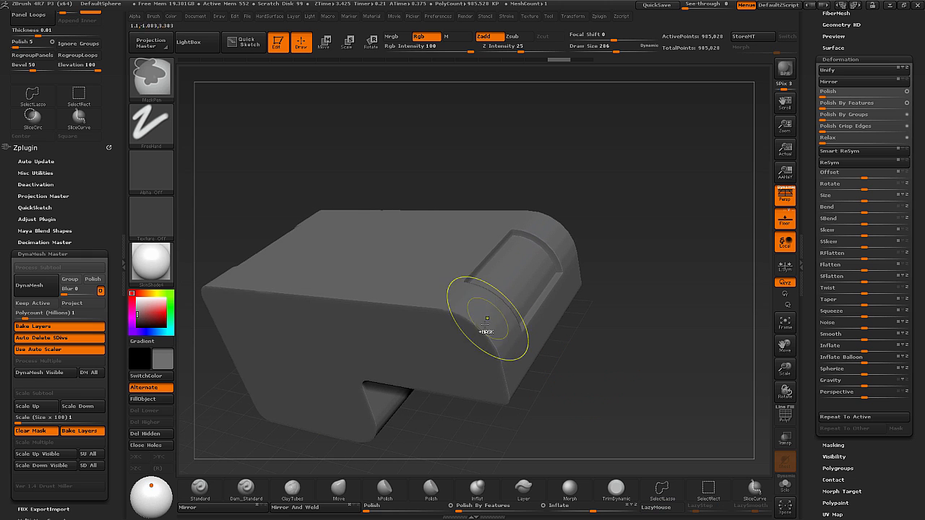
pyautogui.keyDown('ctrl'); pyautogui.moveTo(489, 318); pyautogui.dragTo(533, 263); pyautogui.keyUp('ctrl')
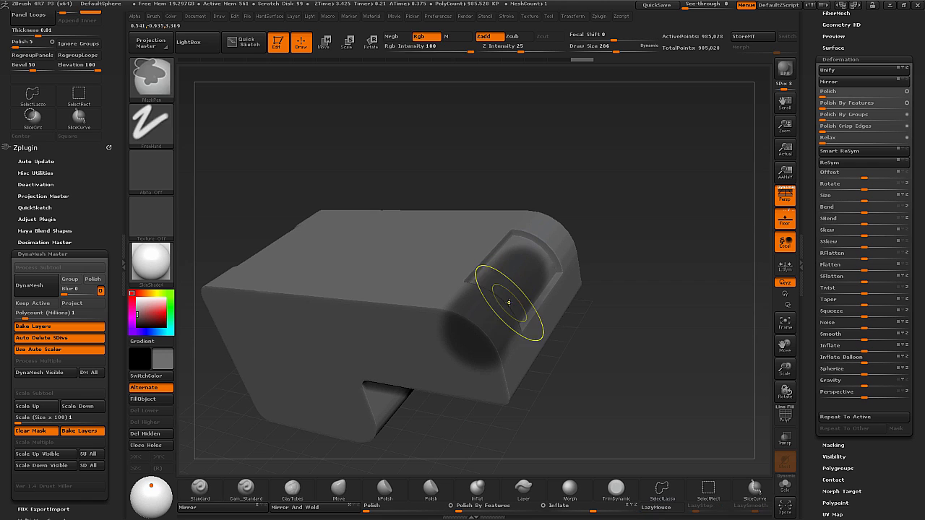
pyautogui.hotkey('ctrl', 'z')
pyautogui.moveTo(481, 320)
pyautogui.keyDown('ctrl'); pyautogui.mouseDown()
pyautogui.moveTo(525, 262)
pyautogui.moveTo(498, 347)
pyautogui.moveTo(480, 298)
pyautogui.moveTo(523, 241)
pyautogui.moveTo(502, 250)
pyautogui.mouseUp(); pyautogui.keyUp('ctrl')
pyautogui.moveTo(470, 335)
pyautogui.keyDown('ctrl'); pyautogui.mouseDown()
pyautogui.moveTo(473, 303)
pyautogui.moveTo(499, 253)
pyautogui.mouseUp(); pyautogui.keyUp('ctrl')
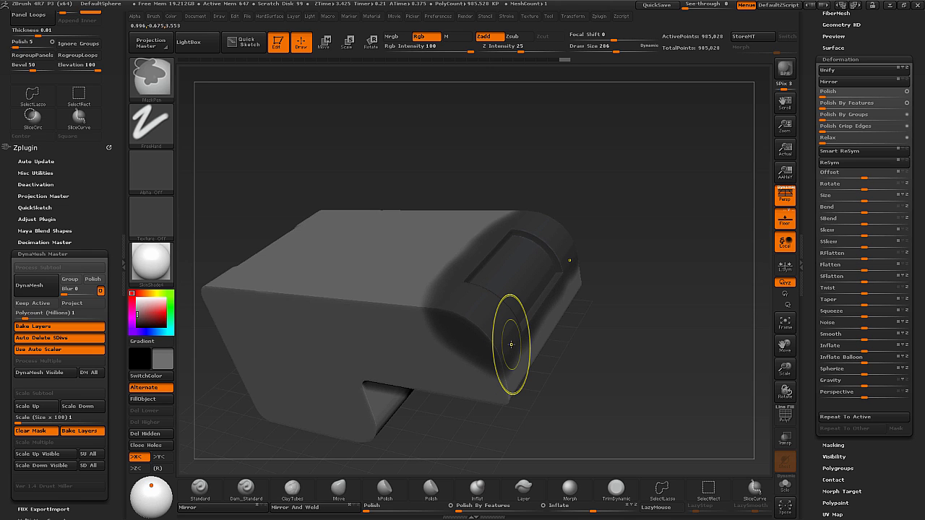
# Invert the mask, polish only the rounded end with Polish By Features, and clear the mask.
pyautogui.hotkey('ctrl', 'i')
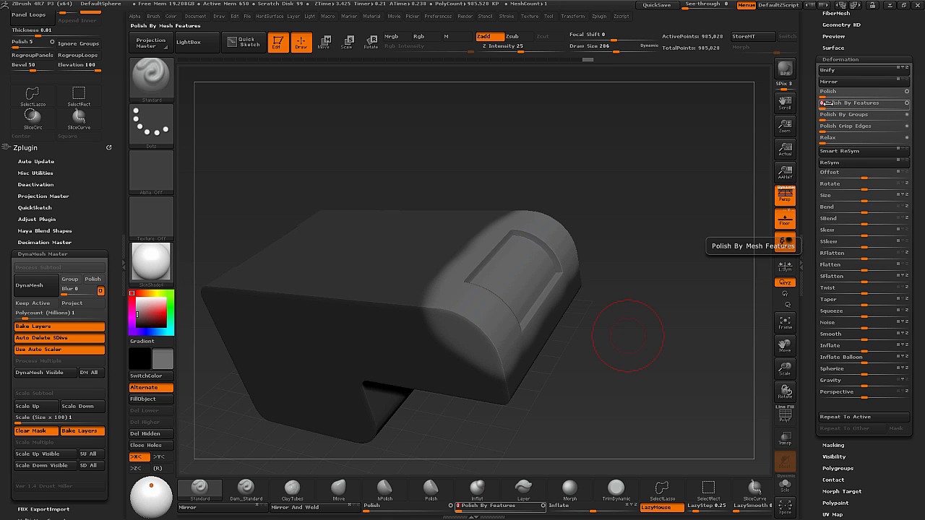
pyautogui.moveTo(592, 364)
pyautogui.mouseDown()
pyautogui.moveTo(588, 371)
pyautogui.moveTo(619, 351)
pyautogui.moveTo(571, 398)
pyautogui.moveTo(589, 399)
pyautogui.moveTo(600, 388)
pyautogui.moveTo(574, 394)
pyautogui.moveTo(590, 402)
pyautogui.moveTo(617, 383)
pyautogui.moveTo(592, 367)
pyautogui.moveTo(613, 362)
pyautogui.moveTo(580, 352)
pyautogui.moveTo(575, 387)
pyautogui.moveTo(571, 378)
pyautogui.mouseUp()
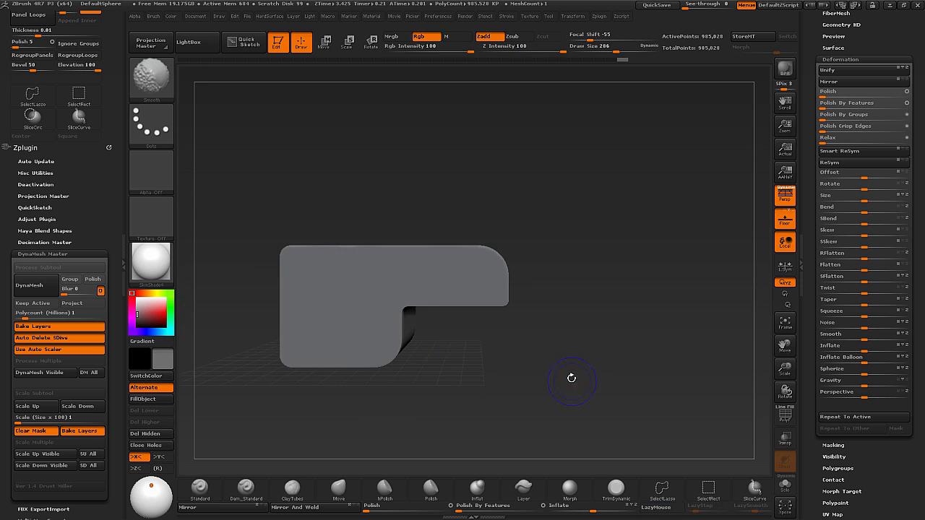
# Display the block's polygroup wireframe and remesh it with the Geometry DynaMesh at resolution 268.
pyautogui.click(784, 414)
pyautogui.moveTo(752, 402)
pyautogui.mouseDown()
pyautogui.moveTo(623, 395)
pyautogui.moveTo(618, 405)
pyautogui.moveTo(616, 380)
pyautogui.moveTo(582, 378)
pyautogui.mouseUp()
pyautogui.press('ctrl')
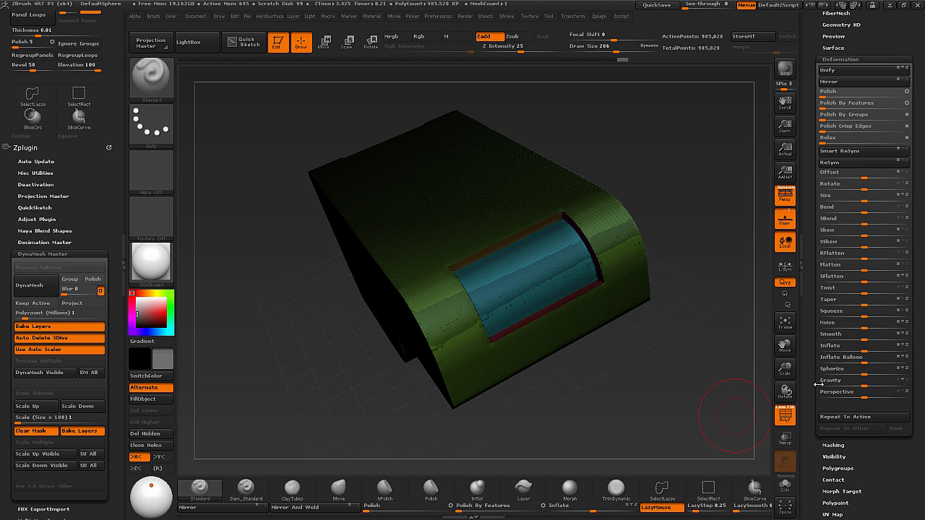
pyautogui.scroll(5, 838, 255)
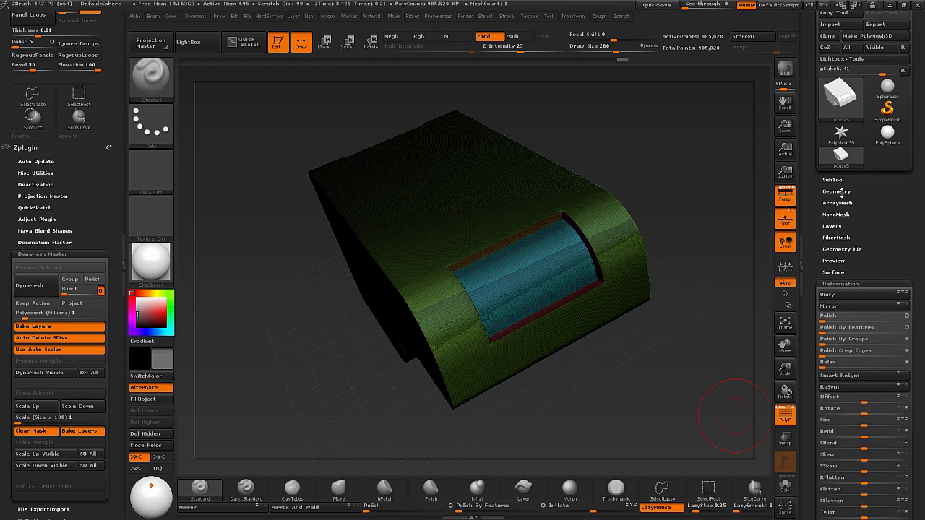
pyautogui.click(849, 191)
pyautogui.click(834, 272)
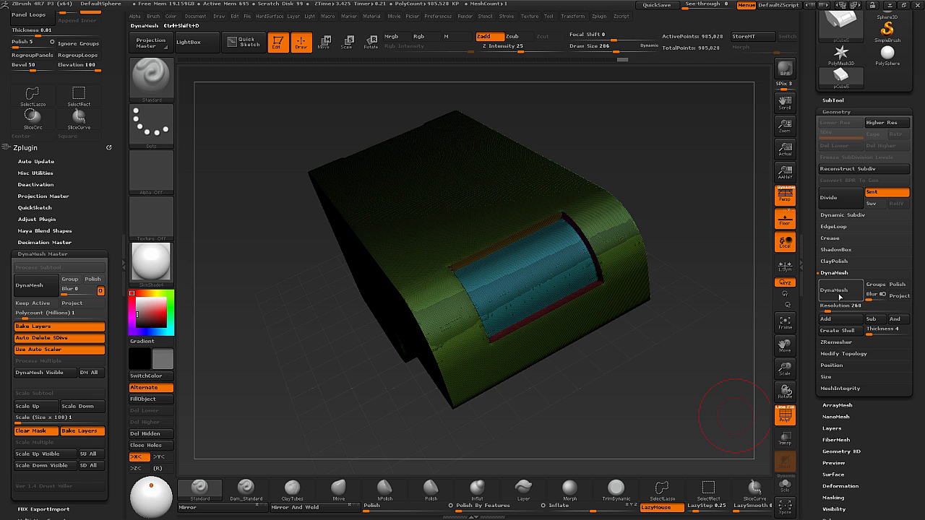
pyautogui.click(838, 293)
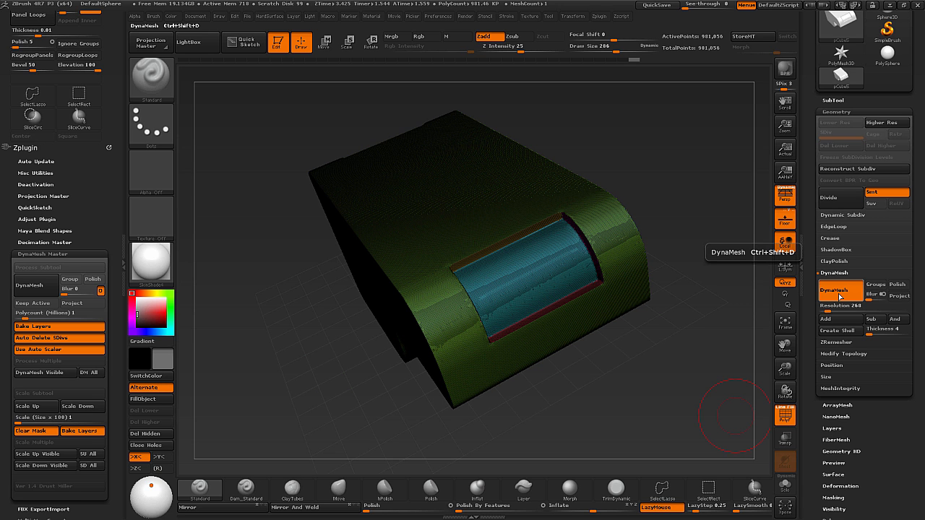
# Hide the polygroup wireframe and soften the block's edges with the Polish deformation.
pyautogui.moveTo(626, 388); pyautogui.dragTo(766, 389)
pyautogui.click(785, 413)
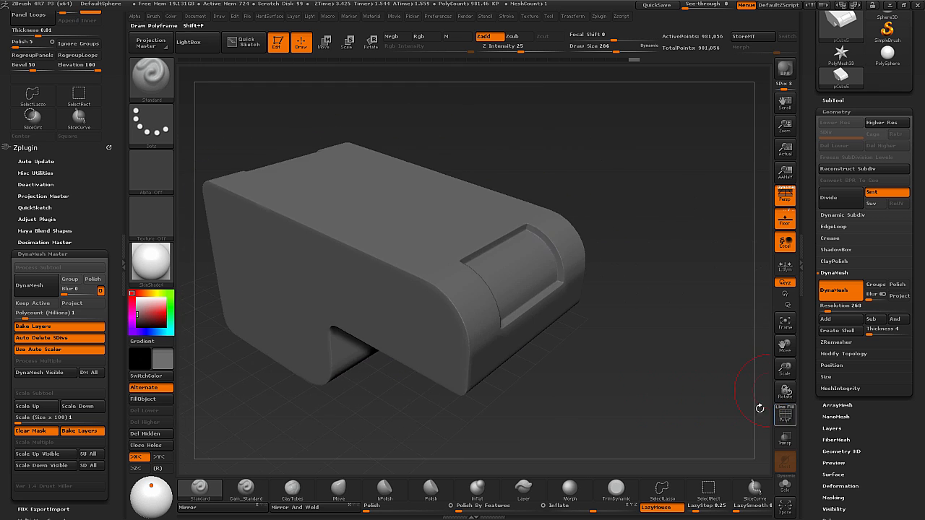
pyautogui.moveTo(679, 388); pyautogui.dragTo(636, 389)
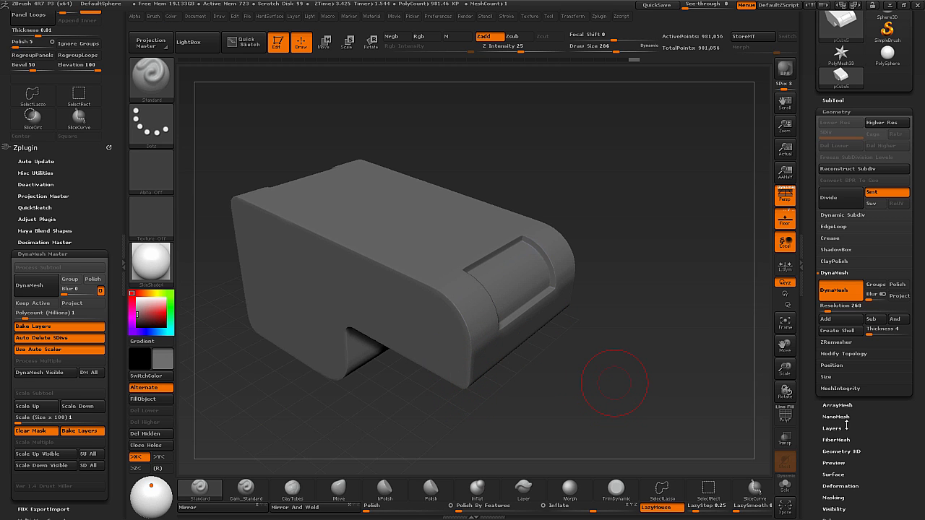
pyautogui.scroll(-5, 846, 425)
pyautogui.click(841, 343)
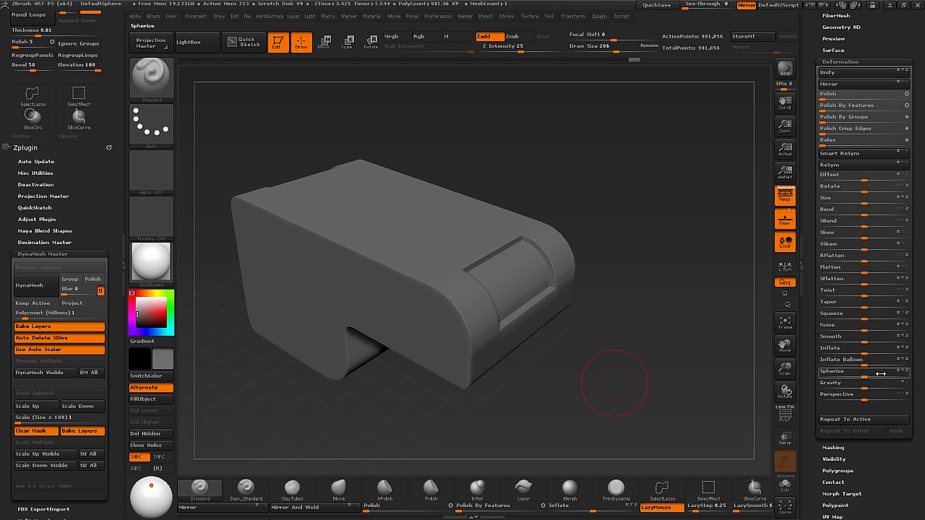
pyautogui.moveTo(821, 95); pyautogui.dragTo(830, 96)
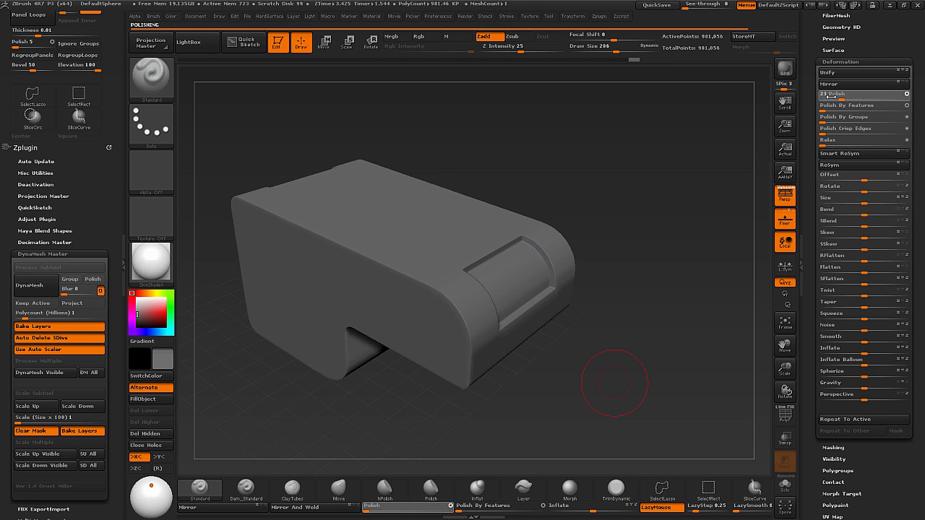
pyautogui.click(828, 96)
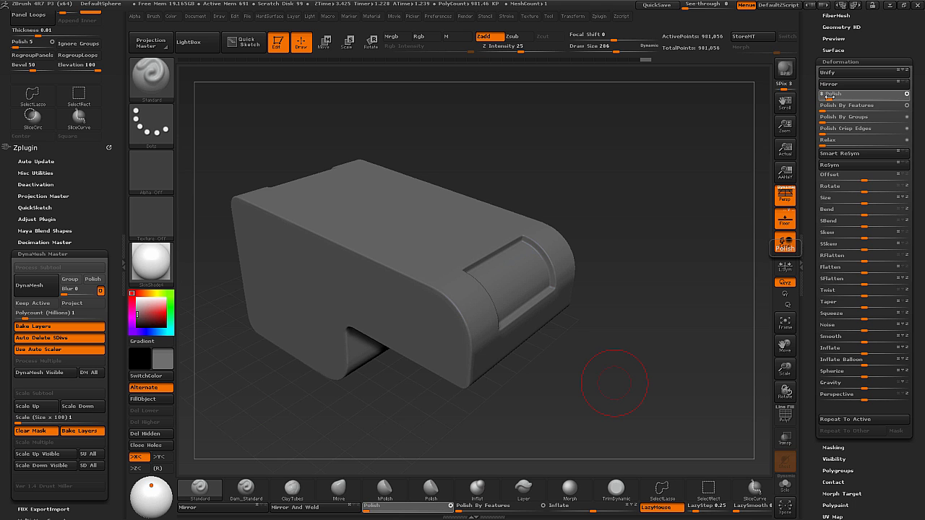
pyautogui.moveTo(555, 395)
pyautogui.mouseDown()
pyautogui.moveTo(562, 386)
pyautogui.moveTo(569, 394)
pyautogui.moveTo(562, 389)
pyautogui.moveTo(547, 407)
pyautogui.moveTo(652, 386)
pyautogui.moveTo(619, 377)
pyautogui.moveTo(631, 376)
pyautogui.mouseUp()
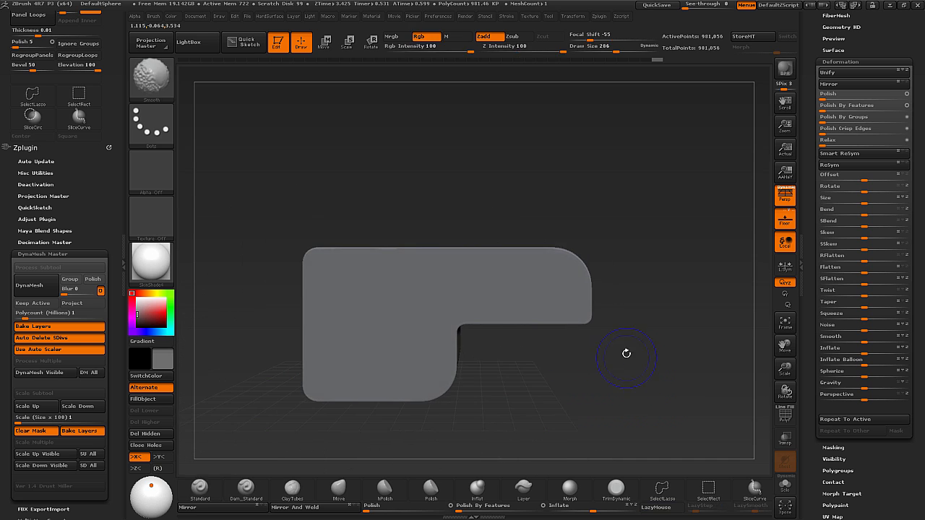
# Collapse the docked plugin tray and load the MAHcut Mech B brush from the LightBox brush library.
pyautogui.click(125, 257)
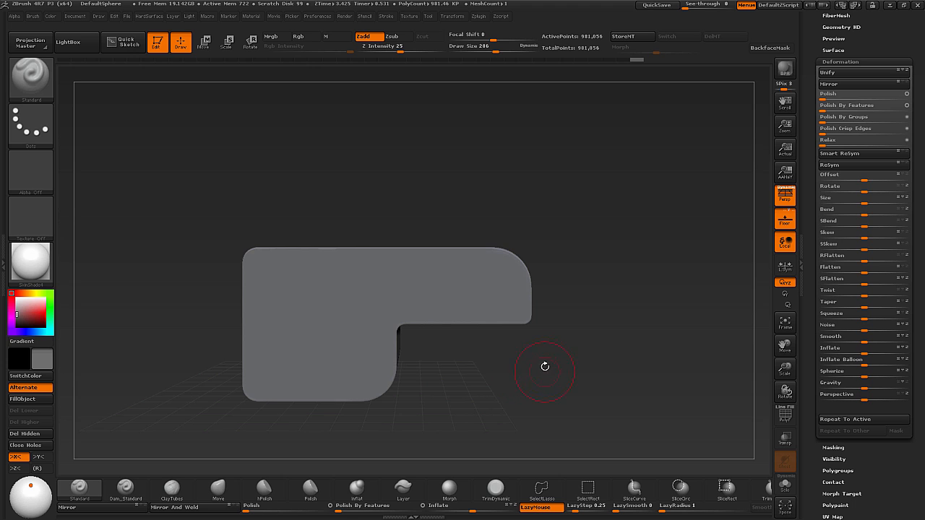
pyautogui.moveTo(554, 359)
pyautogui.mouseDown()
pyautogui.moveTo(578, 355)
pyautogui.moveTo(567, 367)
pyautogui.mouseUp()
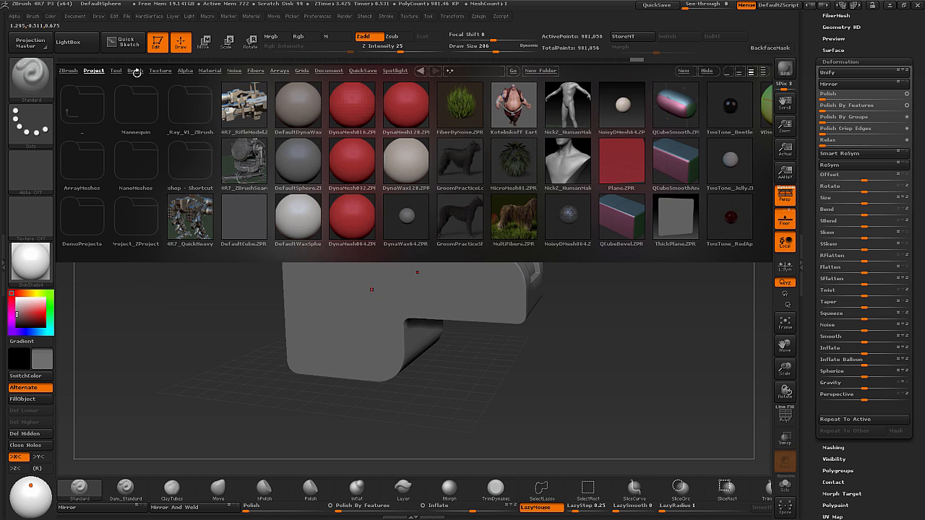
pyautogui.click(135, 71)
pyautogui.click(614, 224)
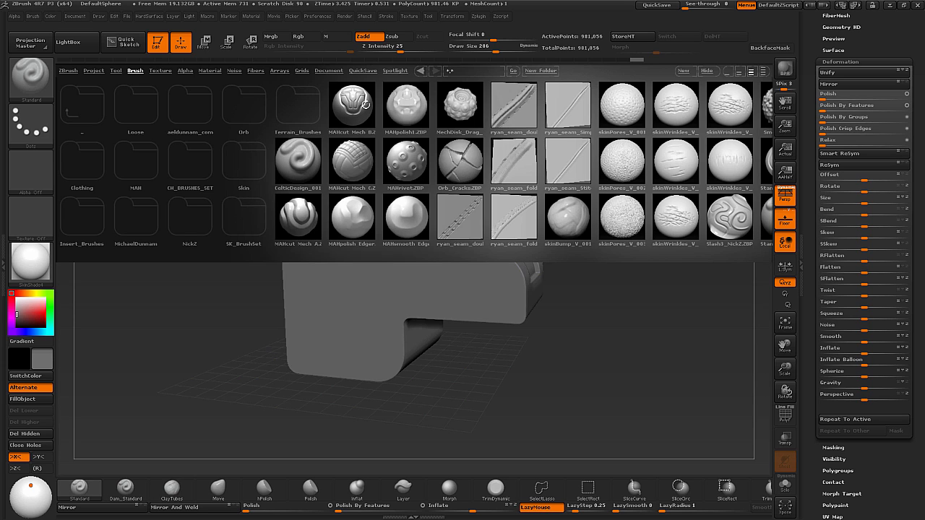
pyautogui.click(356, 99)
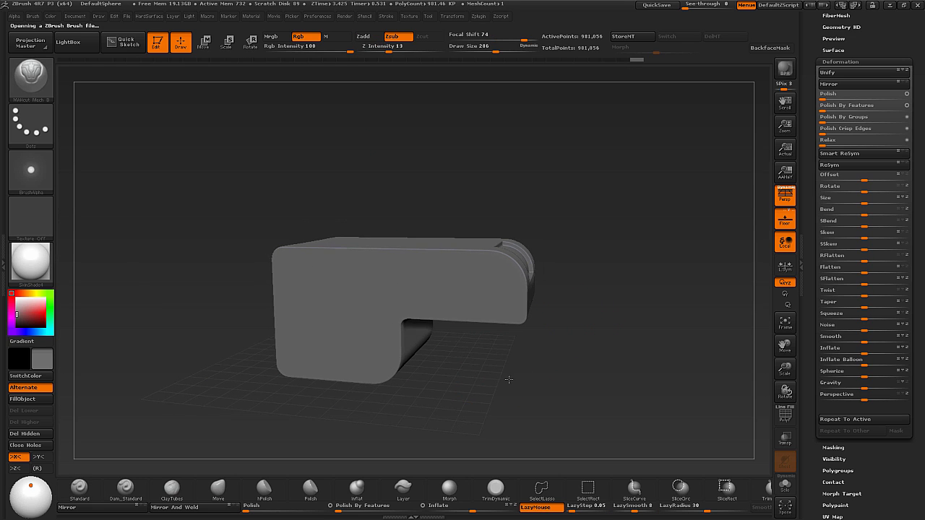
# Set the Draw Size to 80 and carve a straight horizontal groove near the block's upper edge along the side and across both ends.
pyautogui.press('s')
pyautogui.moveTo(507, 378)
pyautogui.keyDown('shift'); pyautogui.mouseDown()
pyautogui.moveTo(491, 388)
pyautogui.moveTo(592, 376)
pyautogui.mouseUp(); pyautogui.keyUp('shift')
pyautogui.press('p')
pyautogui.press('s')
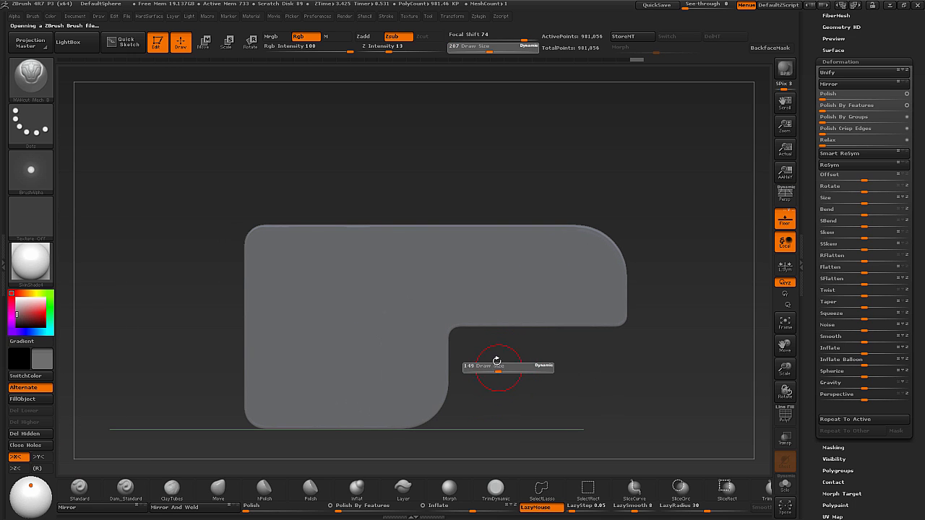
pyautogui.moveTo(498, 367); pyautogui.dragTo(497, 367)
pyautogui.press('s')
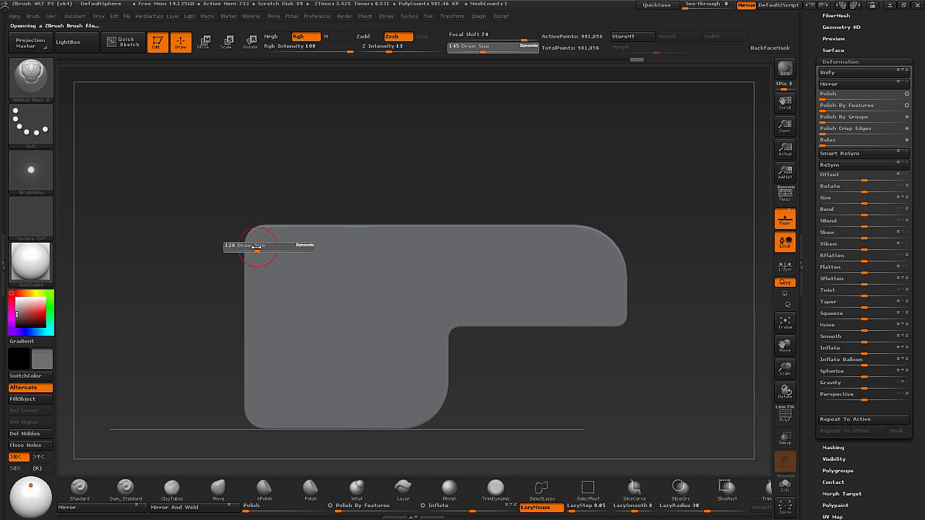
pyautogui.moveTo(254, 247); pyautogui.dragTo(246, 250)
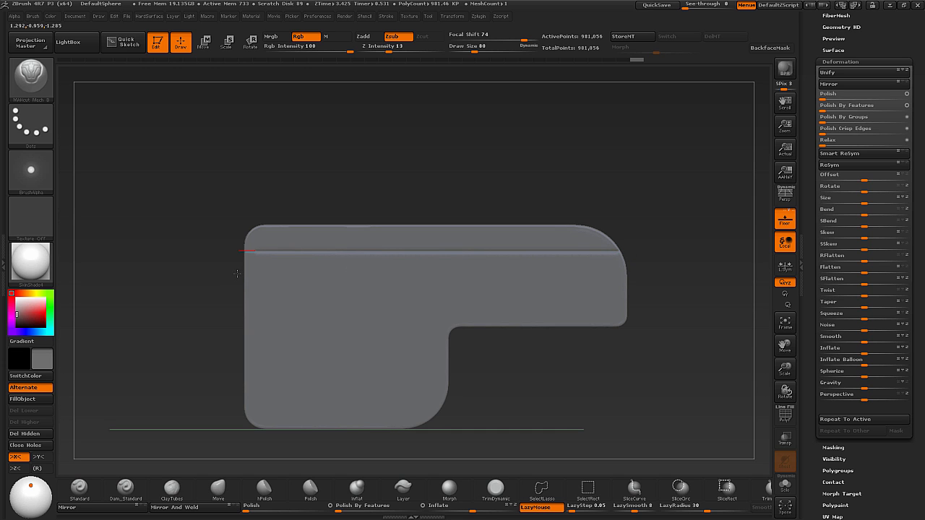
pyautogui.moveTo(210, 305); pyautogui.dragTo(528, 330)
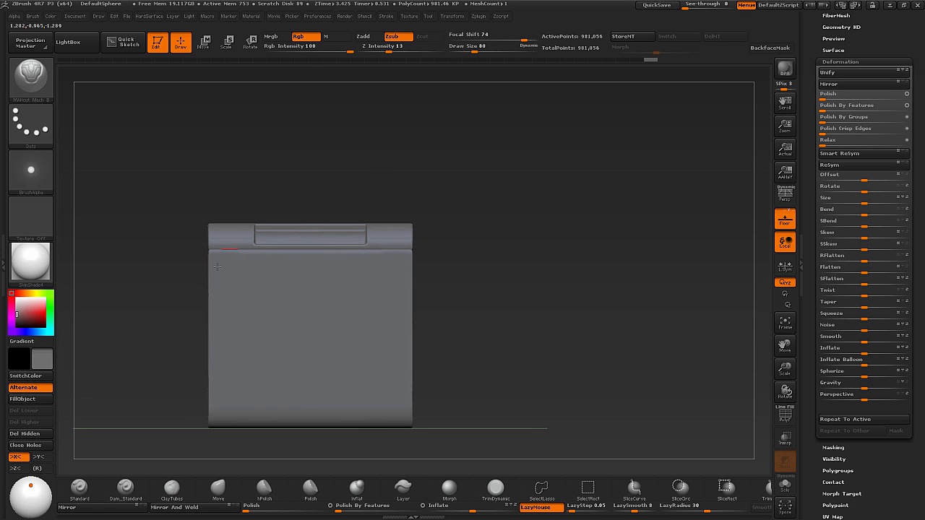
pyautogui.moveTo(196, 269); pyautogui.dragTo(549, 340)
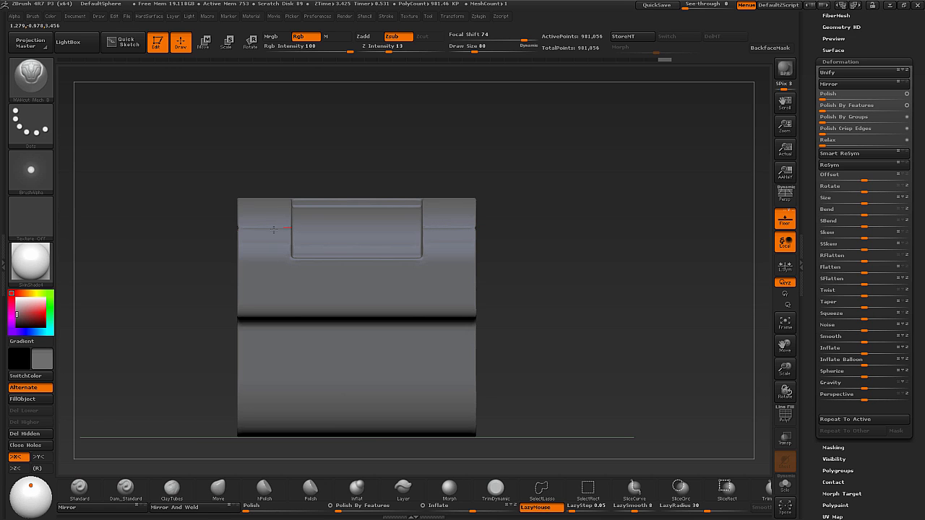
# Try to carve a curved seam from the horizontal groove down to the side's lower rounded corner.
pyautogui.moveTo(224, 238); pyautogui.dragTo(551, 354)
pyautogui.press('p')
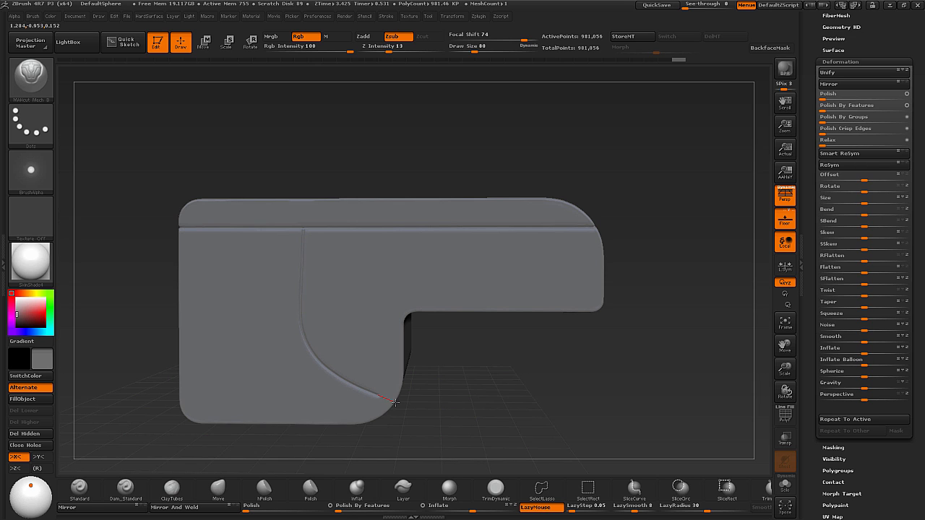
pyautogui.moveTo(561, 411)
pyautogui.keyDown('alt'); pyautogui.mouseDown()
pyautogui.moveTo(506, 372)
pyautogui.moveTo(473, 375)
pyautogui.mouseUp(); pyautogui.keyUp('alt')
pyautogui.hotkey('ctrl', 'z')
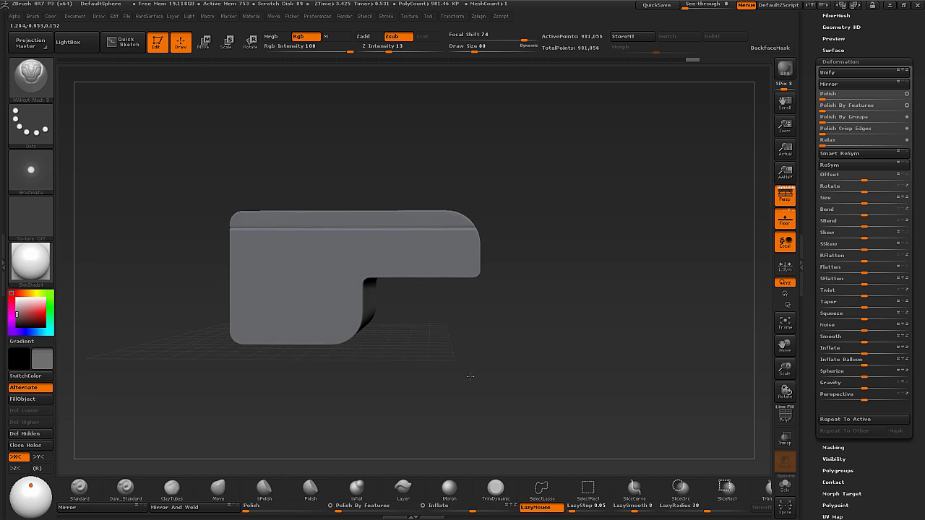
pyautogui.hotkey('ctrl', 'z')
# Carve a curved seam on the orthographic side from the groove to the lower rounded corner and continue it across the lower curved face.
pyautogui.press('p')
pyautogui.moveTo(426, 356)
pyautogui.keyDown('alt'); pyautogui.mouseDown()
pyautogui.moveTo(440, 369)
pyautogui.moveTo(500, 371)
pyautogui.mouseUp(); pyautogui.keyUp('alt')
pyautogui.press('p')
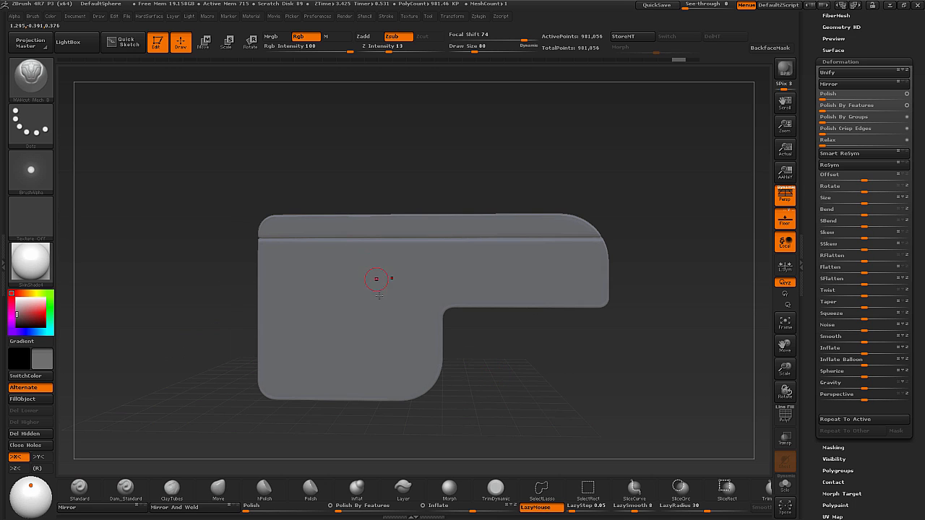
pyautogui.press('p')
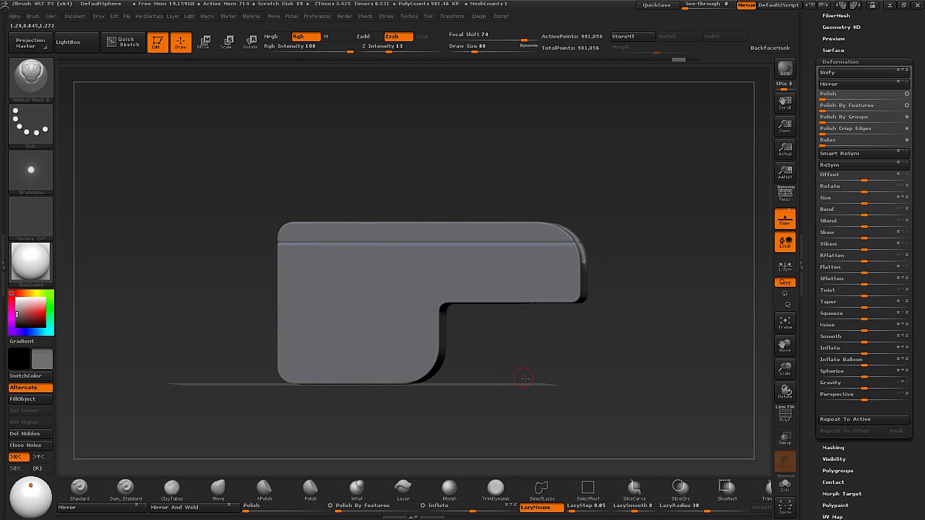
pyautogui.keyDown('shift'); pyautogui.moveTo(523, 377); pyautogui.dragTo(497, 368); pyautogui.keyUp('shift')
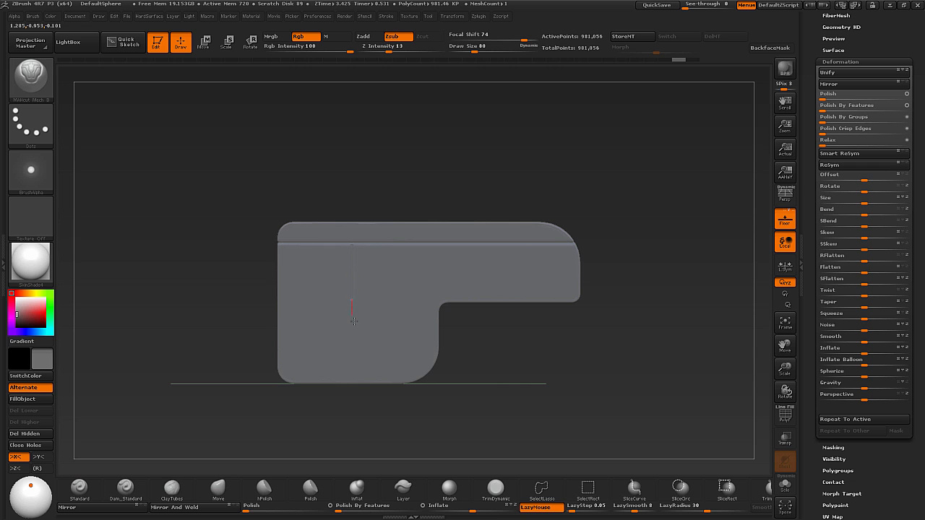
pyautogui.moveTo(574, 366)
pyautogui.mouseDown()
pyautogui.moveTo(556, 370)
pyautogui.moveTo(580, 359)
pyautogui.mouseUp()
pyautogui.keyDown('alt'); pyautogui.moveTo(475, 350); pyautogui.dragTo(369, 269); pyautogui.keyUp('alt')
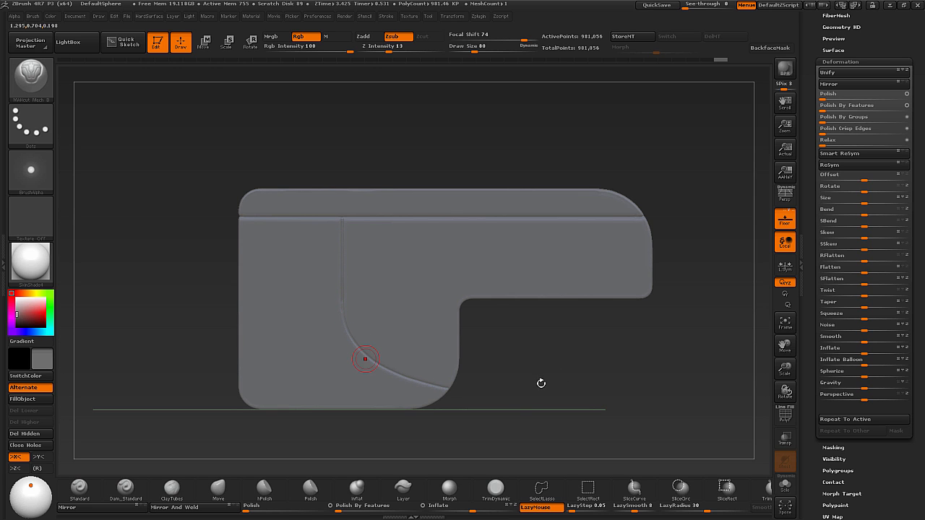
pyautogui.moveTo(539, 382)
pyautogui.mouseDown()
pyautogui.moveTo(630, 406)
pyautogui.moveTo(522, 384)
pyautogui.mouseUp()
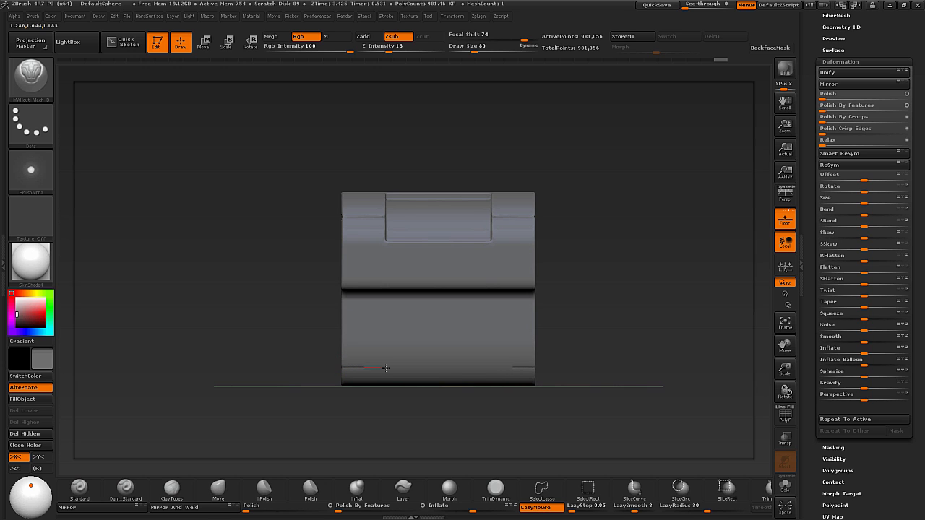
pyautogui.moveTo(550, 370); pyautogui.dragTo(598, 392)
# Isolate the recessed panel's polygroup on the rounded end in perspective view and mask it.
pyautogui.press('p')
pyautogui.click(788, 420)
pyautogui.click(788, 416)
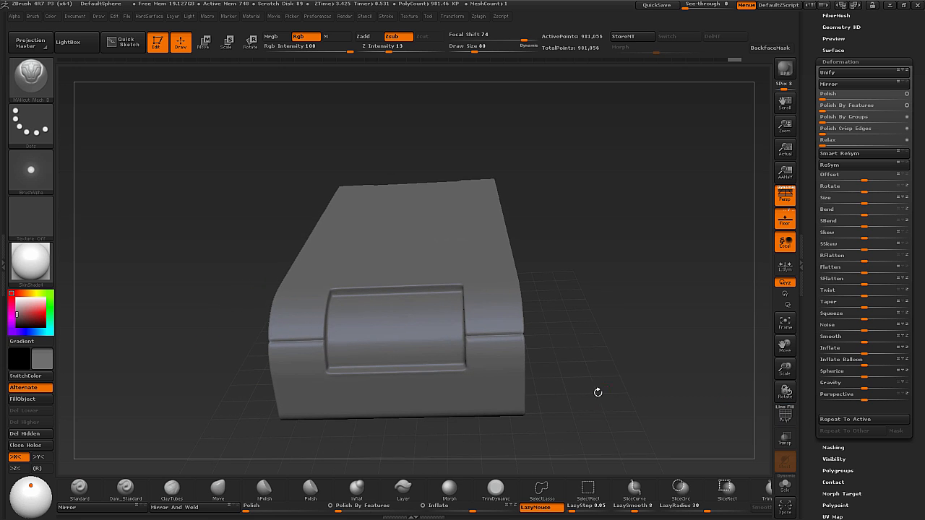
pyautogui.keyDown('ctrl'); pyautogui.keyDown('shift'); pyautogui.click(419, 343); pyautogui.keyUp('shift'); pyautogui.keyUp('ctrl')
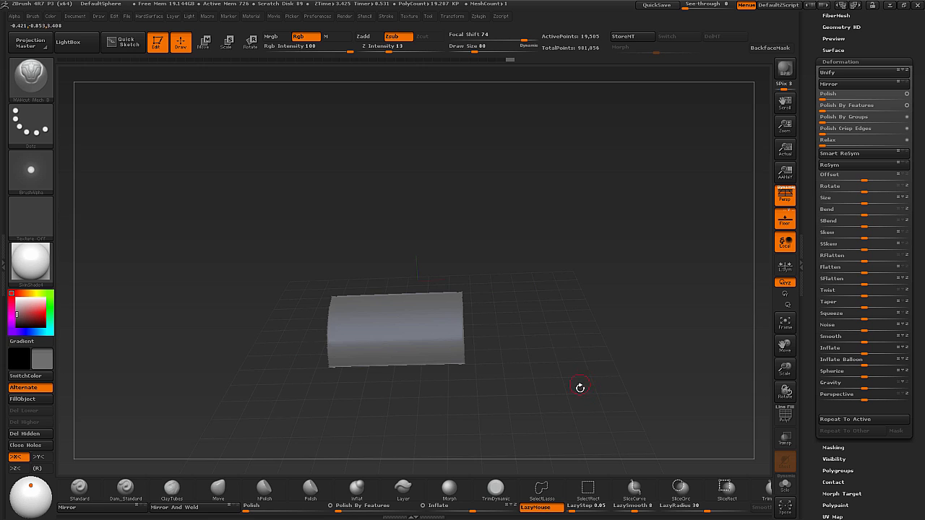
pyautogui.moveTo(579, 388); pyautogui.dragTo(582, 391)
pyautogui.press('ctrl')
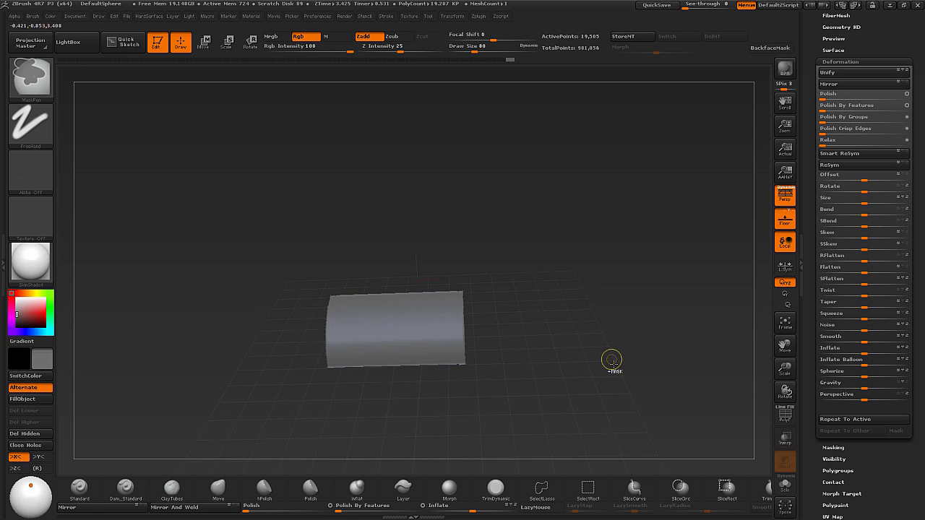
pyautogui.keyDown('ctrl'); pyautogui.click(643, 368); pyautogui.keyUp('ctrl')
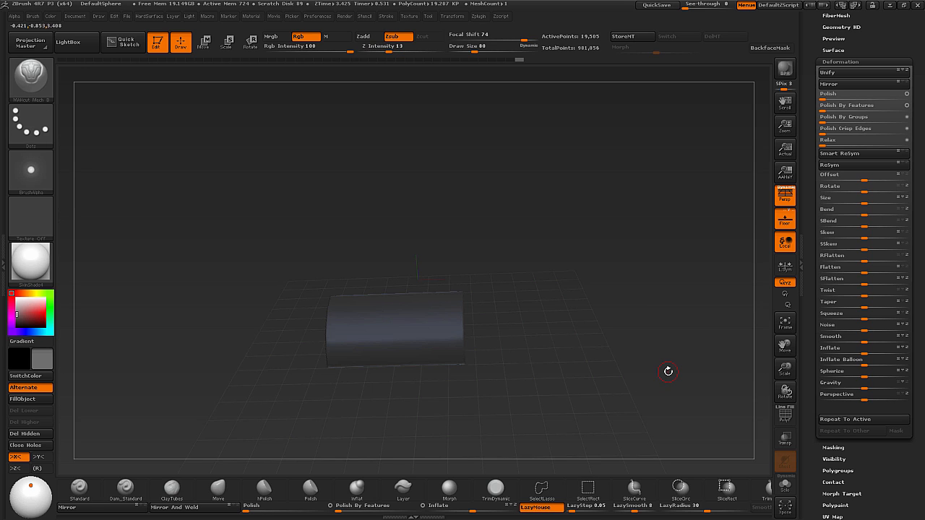
# Unhide the whole block, invert the mask so only the rounded end's panel is editable, and blur the mask's edge.
pyautogui.press('ctrl')
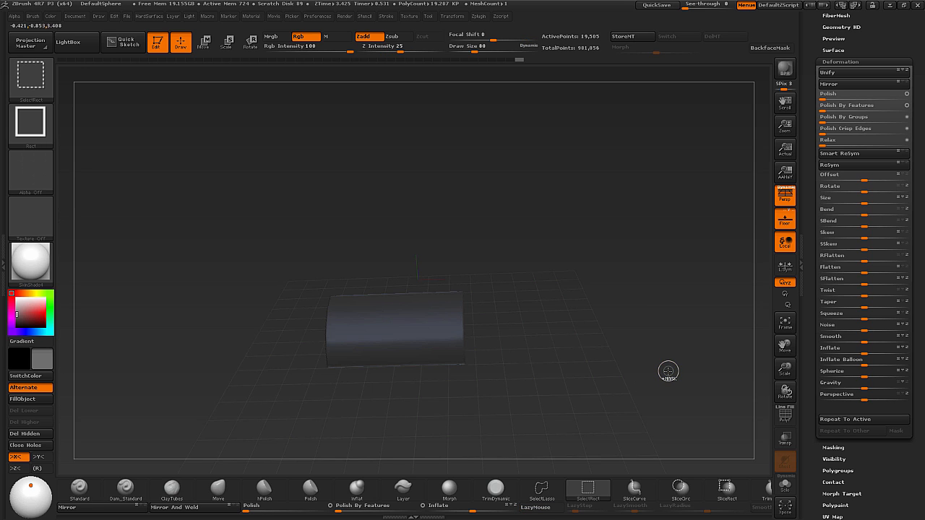
pyautogui.keyDown('ctrl'); pyautogui.keyDown('shift'); pyautogui.click(672, 369); pyautogui.keyUp('shift'); pyautogui.keyUp('ctrl')
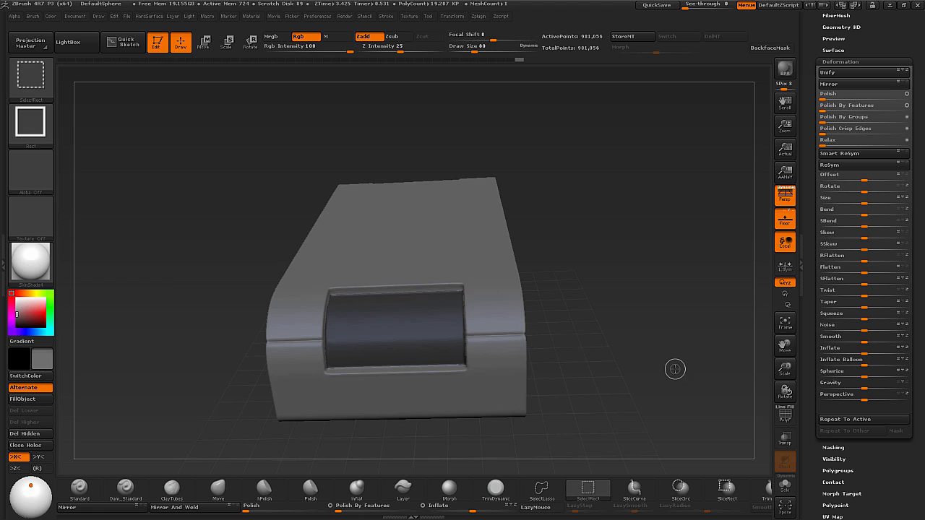
pyautogui.press('ctrl')
pyautogui.keyDown('ctrl'); pyautogui.click(674, 369); pyautogui.keyUp('ctrl')
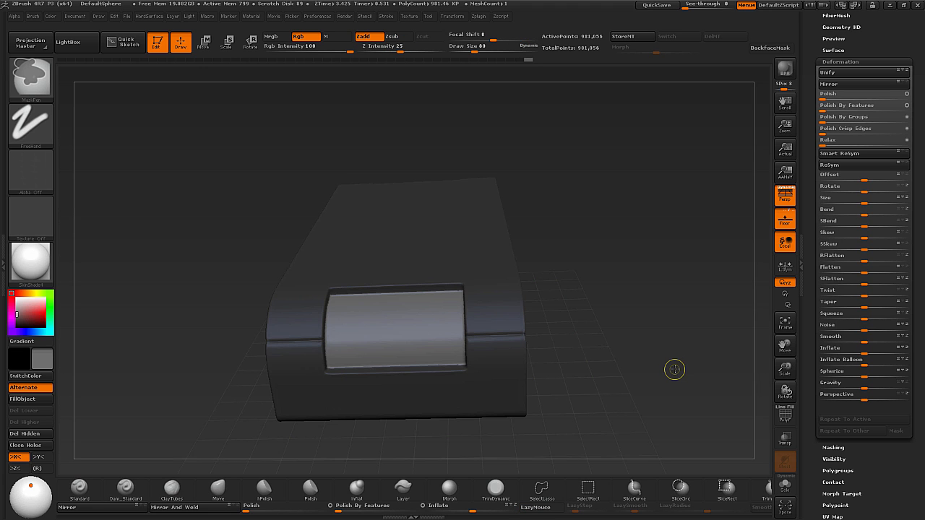
pyautogui.moveTo(611, 375); pyautogui.dragTo(565, 377)
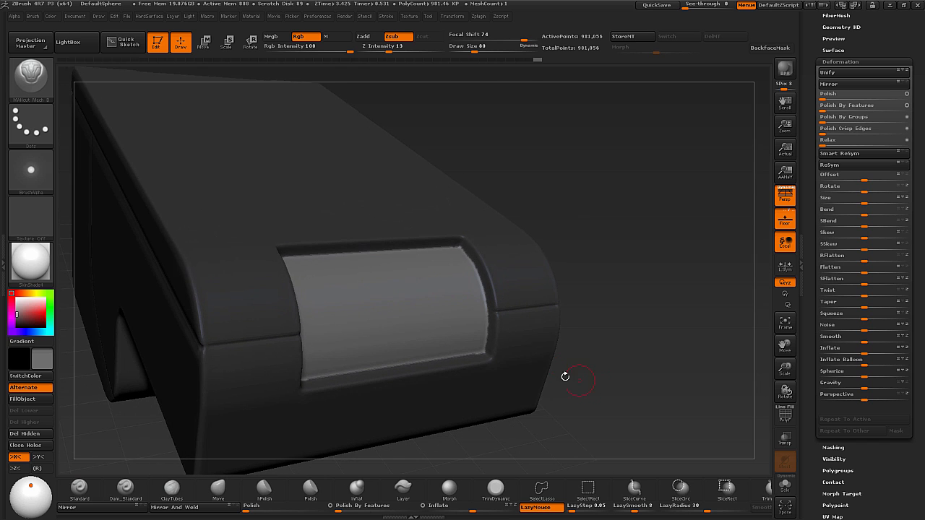
pyautogui.keyDown('ctrl'); pyautogui.click(523, 375); pyautogui.keyUp('ctrl')
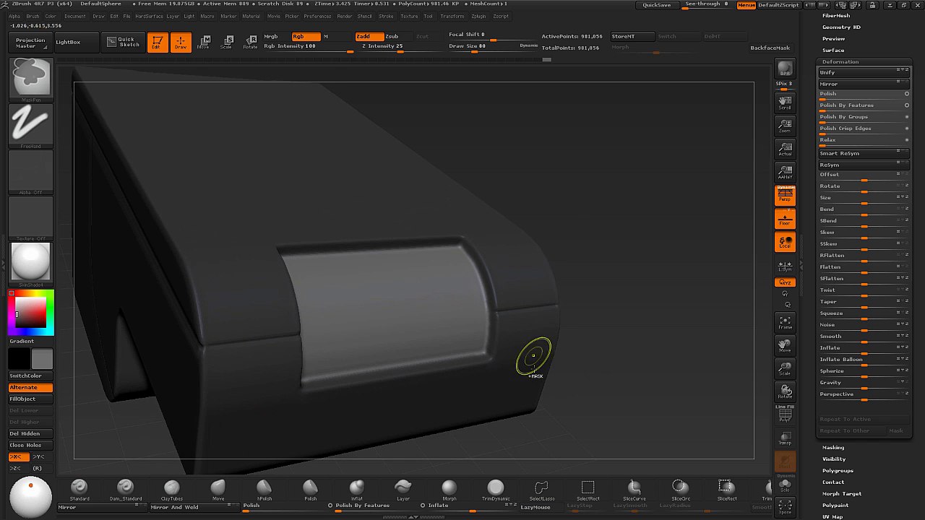
# Load the Drag_Grid_001 brush from the NickZ LightBox folder and stamp its stripes onto the unmasked panel with Draw Size 262.
pyautogui.moveTo(610, 386)
pyautogui.keyDown('alt'); pyautogui.mouseDown()
pyautogui.moveTo(592, 361)
pyautogui.moveTo(594, 325)
pyautogui.moveTo(632, 368)
pyautogui.moveTo(621, 361)
pyautogui.moveTo(600, 373)
pyautogui.moveTo(596, 353)
pyautogui.moveTo(590, 373)
pyautogui.moveTo(585, 362)
pyautogui.mouseUp(); pyautogui.keyUp('alt')
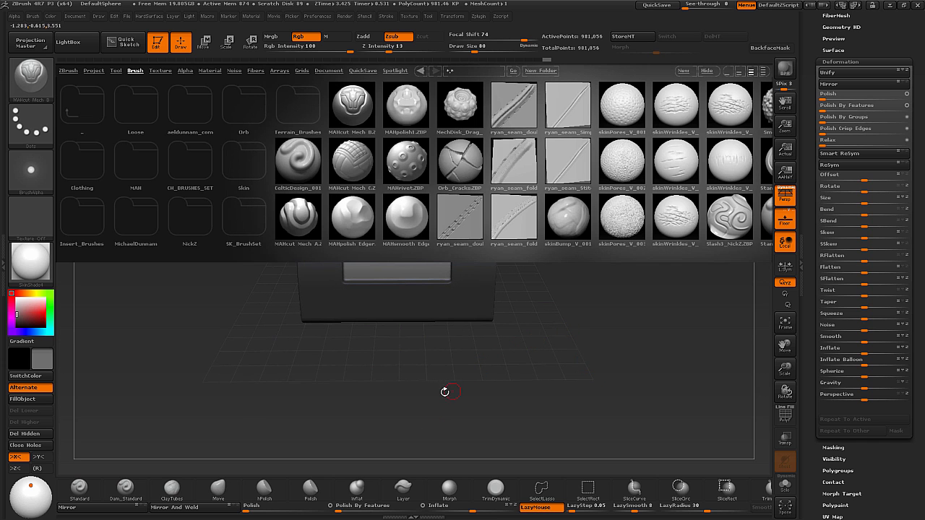
pyautogui.doubleClick(194, 226)
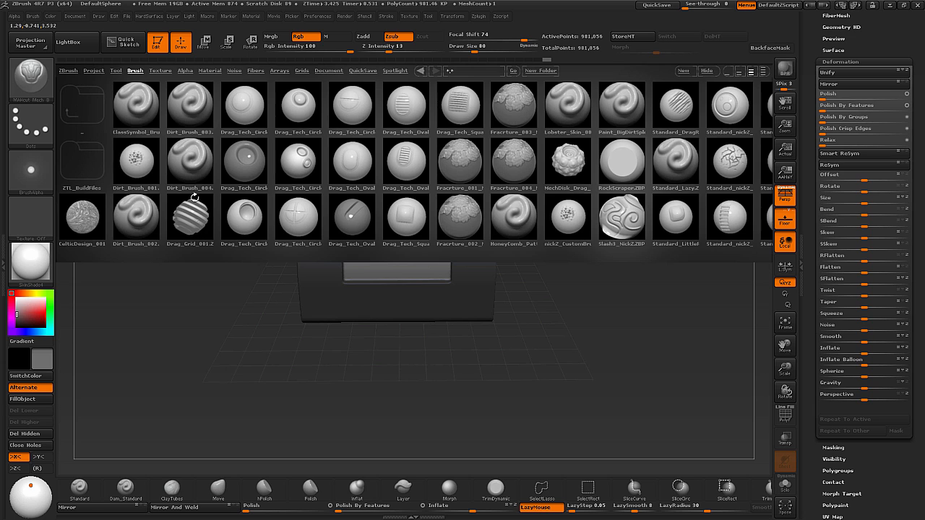
pyautogui.doubleClick(191, 219)
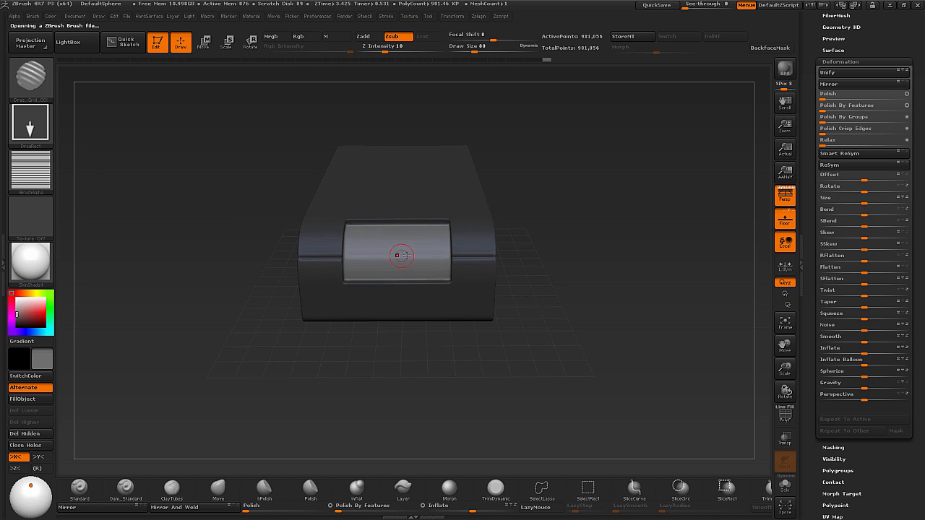
pyautogui.press('s')
pyautogui.moveTo(408, 254)
pyautogui.mouseDown()
pyautogui.moveTo(427, 256)
pyautogui.moveTo(396, 263)
pyautogui.moveTo(393, 381)
pyautogui.moveTo(456, 412)
pyautogui.moveTo(555, 380)
pyautogui.moveTo(555, 348)
pyautogui.moveTo(529, 382)
pyautogui.moveTo(564, 366)
pyautogui.moveTo(522, 340)
pyautogui.moveTo(516, 376)
pyautogui.moveTo(534, 354)
pyautogui.moveTo(514, 292)
pyautogui.moveTo(613, 308)
pyautogui.moveTo(594, 248)
pyautogui.moveTo(574, 289)
pyautogui.moveTo(602, 342)
pyautogui.moveTo(552, 352)
pyautogui.moveTo(571, 309)
pyautogui.moveTo(520, 327)
pyautogui.mouseUp()
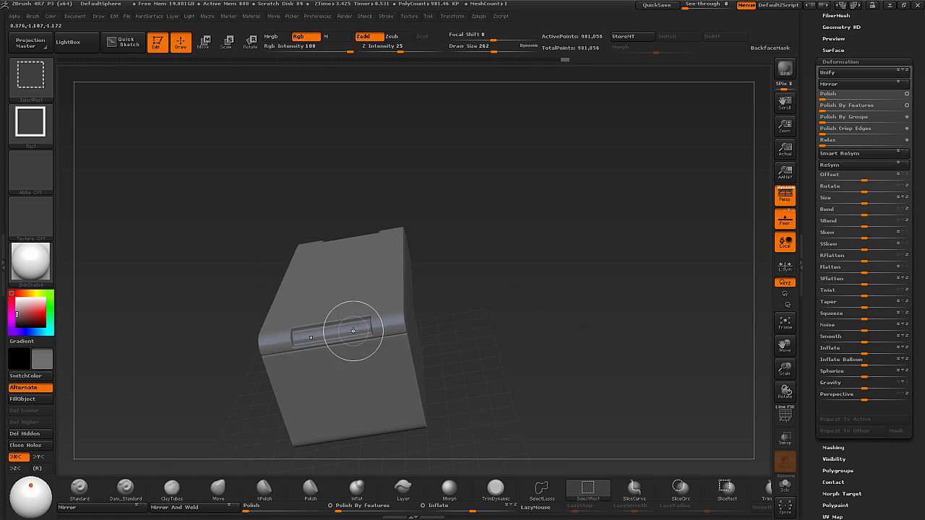
# Mask everything except the narrow recessed panel at the top of the square end.
pyautogui.keyDown('ctrl'); pyautogui.keyDown('shift'); pyautogui.click(351, 330); pyautogui.keyUp('shift'); pyautogui.keyUp('ctrl')
pyautogui.keyDown('ctrl'); pyautogui.keyDown('shift'); pyautogui.click(521, 372); pyautogui.keyUp('shift'); pyautogui.keyUp('ctrl')
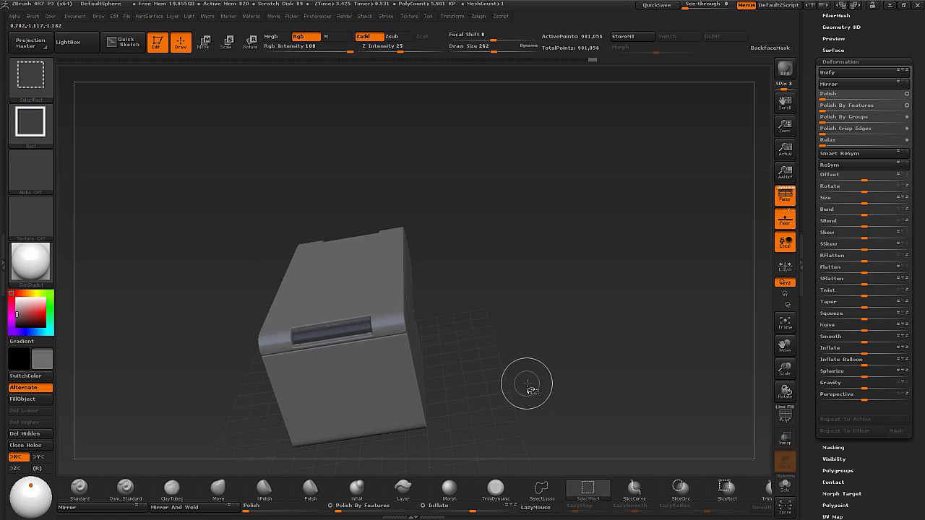
pyautogui.keyDown('ctrl'); pyautogui.click(525, 384); pyautogui.keyUp('ctrl')
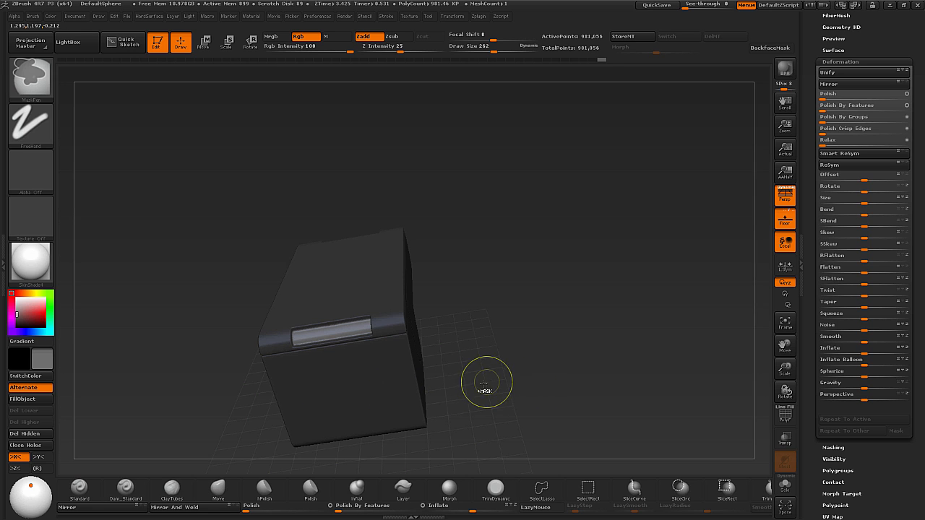
# Try stamping the stripe pattern onto the narrow recessed panel of the square end.
pyautogui.moveTo(502, 382)
pyautogui.keyDown('shift'); pyautogui.mouseDown()
pyautogui.moveTo(496, 378)
pyautogui.moveTo(528, 354)
pyautogui.moveTo(530, 399)
pyautogui.moveTo(529, 389)
pyautogui.mouseUp(); pyautogui.keyUp('shift')
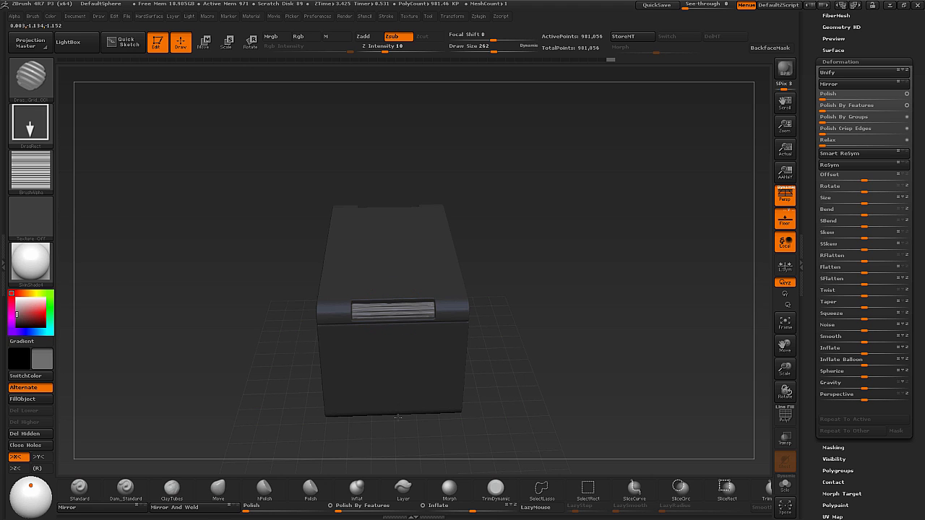
pyautogui.moveTo(398, 424); pyautogui.dragTo(398, 426)
pyautogui.moveTo(499, 364)
pyautogui.mouseDown()
pyautogui.moveTo(501, 385)
pyautogui.moveTo(523, 393)
pyautogui.moveTo(530, 378)
pyautogui.moveTo(531, 385)
pyautogui.mouseUp()
pyautogui.hotkey('ctrl', 'z')
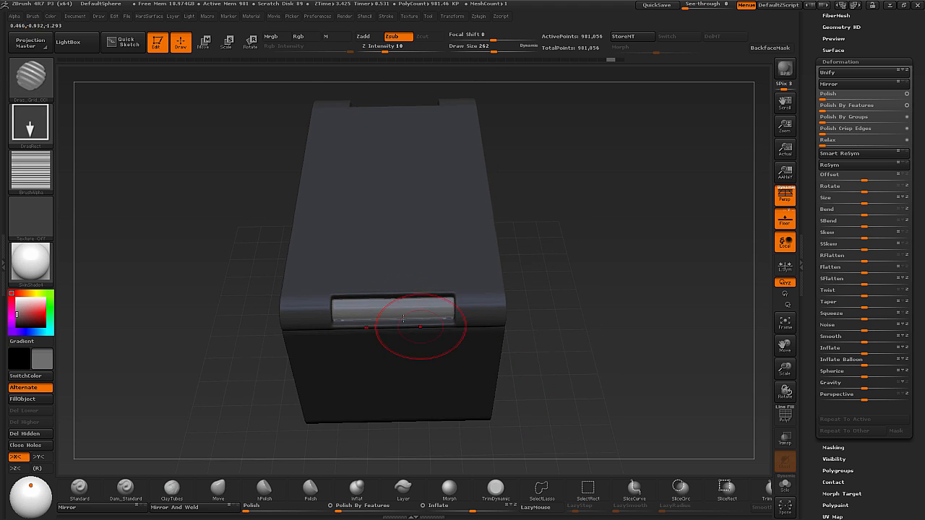
# Stamp horizontal Drag_Grid stripes from the centre of the square end's narrow recessed panel.
pyautogui.moveTo(531, 320); pyautogui.dragTo(532, 327)
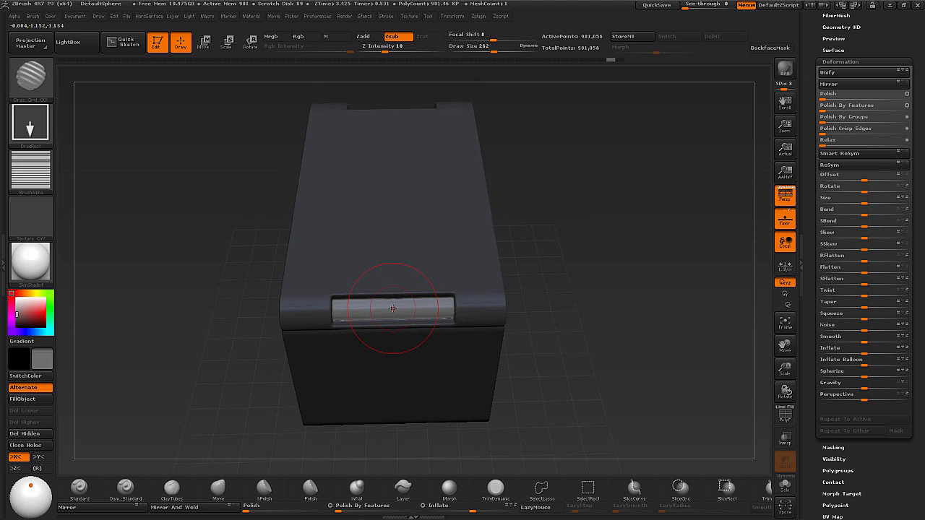
pyautogui.moveTo(396, 345); pyautogui.dragTo(395, 407)
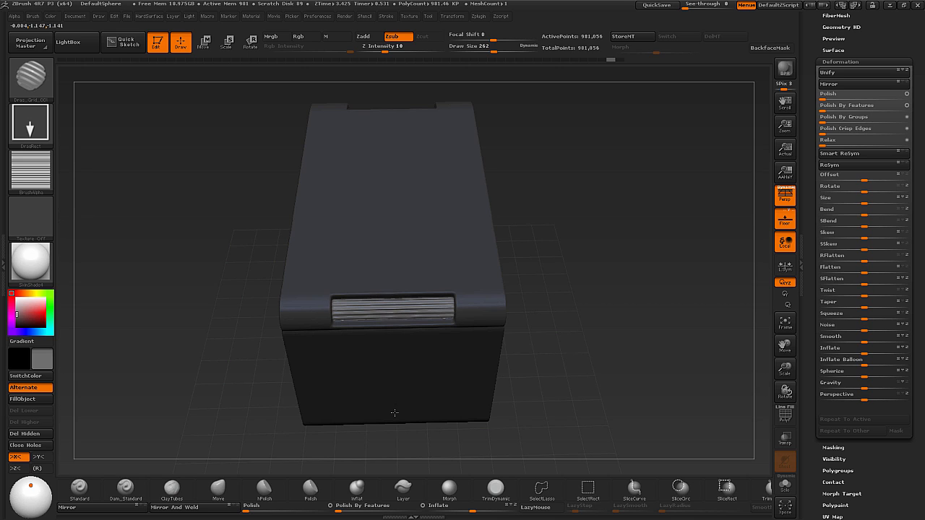
pyautogui.moveTo(564, 364)
pyautogui.mouseDown()
pyautogui.moveTo(574, 355)
pyautogui.moveTo(586, 382)
pyautogui.moveTo(580, 340)
pyautogui.moveTo(550, 362)
pyautogui.mouseUp()
# Try to smooth the stripes on the square end's narrow panel.
pyautogui.moveTo(390, 313)
pyautogui.keyDown('shift'); pyautogui.mouseDown()
pyautogui.moveTo(421, 315)
pyautogui.moveTo(350, 327)
pyautogui.mouseUp(); pyautogui.keyUp('shift')
pyautogui.hotkey('ctrl', 'z')
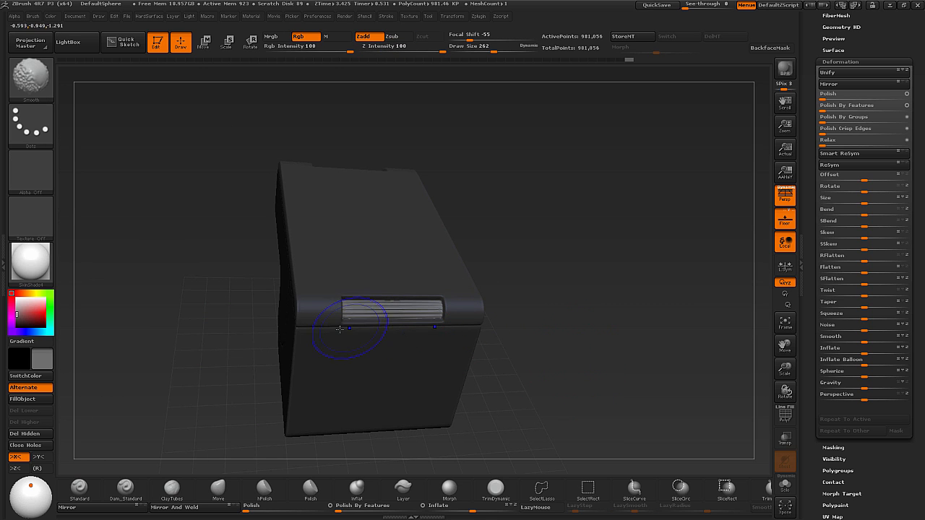
pyautogui.hotkey('ctrl', 'z')
pyautogui.hotkey('ctrl', 'z')
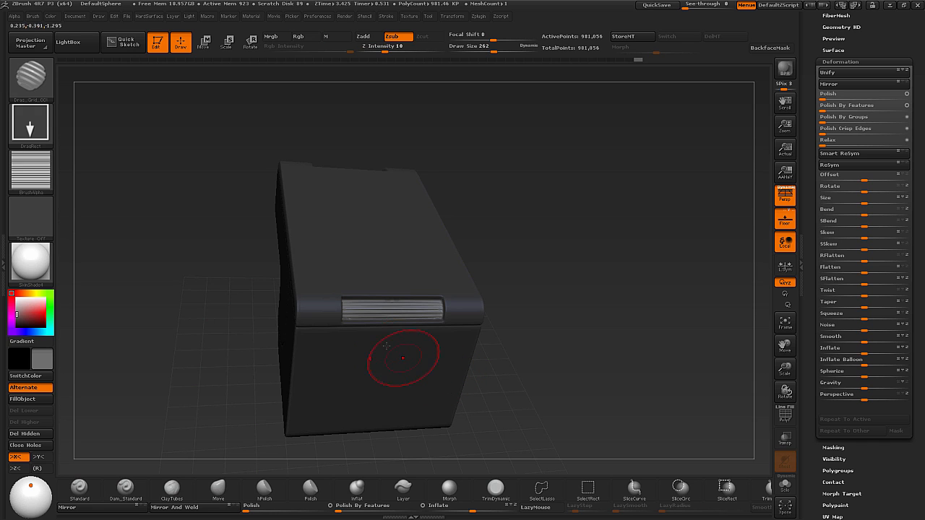
# Smooth across the striped panel on the square end and clear the mask.
pyautogui.moveTo(316, 311)
pyautogui.keyDown('shift'); pyautogui.mouseDown()
pyautogui.moveTo(392, 330)
pyautogui.moveTo(469, 318)
pyautogui.mouseUp(); pyautogui.keyUp('shift')
pyautogui.moveTo(589, 345); pyautogui.dragTo(604, 324)
pyautogui.keyDown('ctrl'); pyautogui.moveTo(598, 345); pyautogui.dragTo(617, 365); pyautogui.keyUp('ctrl')
# Load the raised-ring Drag_Tech_Circle brush and stamp a bolt in the side face's lower corner and at the arm's lower end.
pyautogui.moveTo(587, 392)
pyautogui.keyDown('shift'); pyautogui.mouseDown()
pyautogui.moveTo(593, 366)
pyautogui.moveTo(561, 389)
pyautogui.mouseUp(); pyautogui.keyUp('shift')
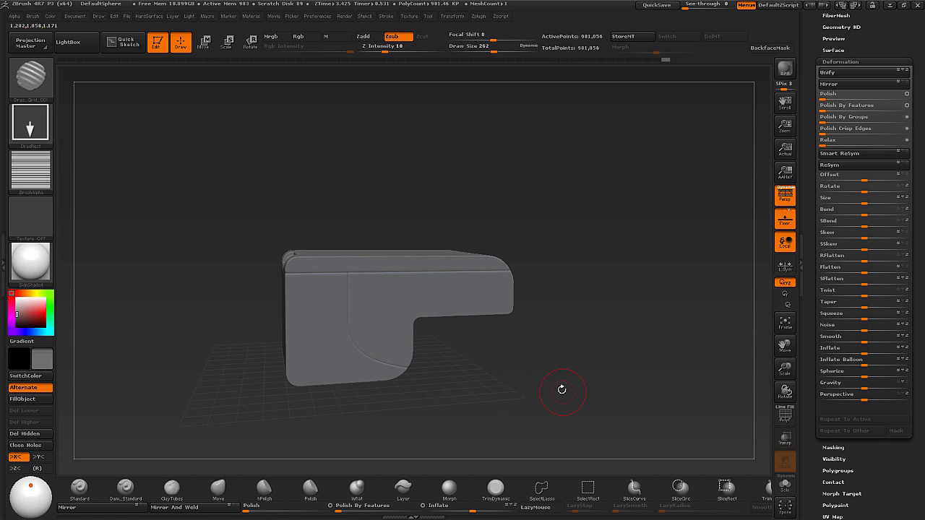
pyautogui.press(',')
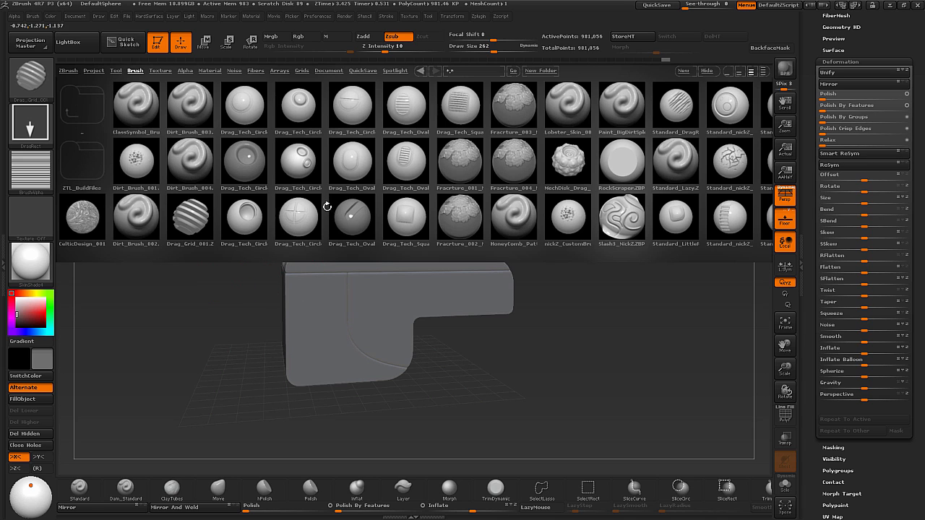
pyautogui.doubleClick(299, 104)
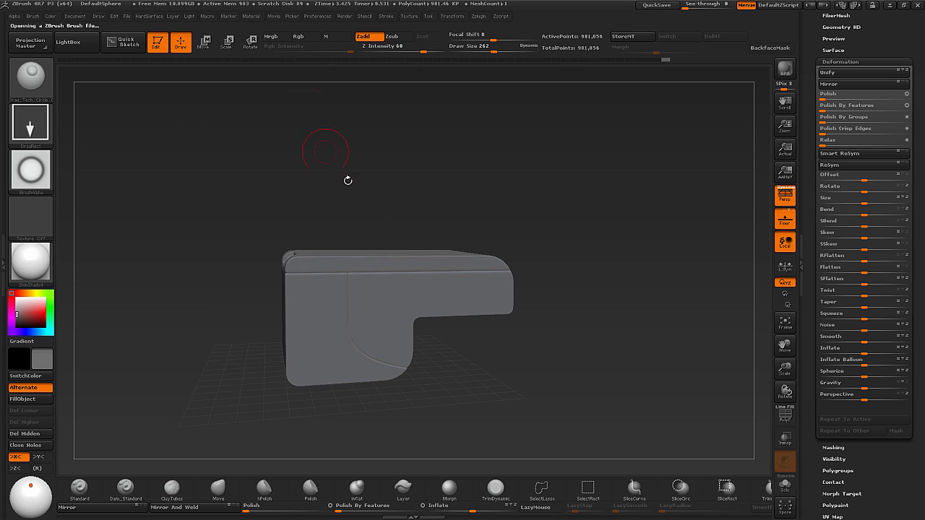
pyautogui.press('s')
pyautogui.click(483, 390)
pyautogui.moveTo(470, 388)
pyautogui.keyDown('alt'); pyautogui.mouseDown()
pyautogui.moveTo(492, 414)
pyautogui.moveTo(505, 382)
pyautogui.mouseUp(); pyautogui.keyUp('alt')
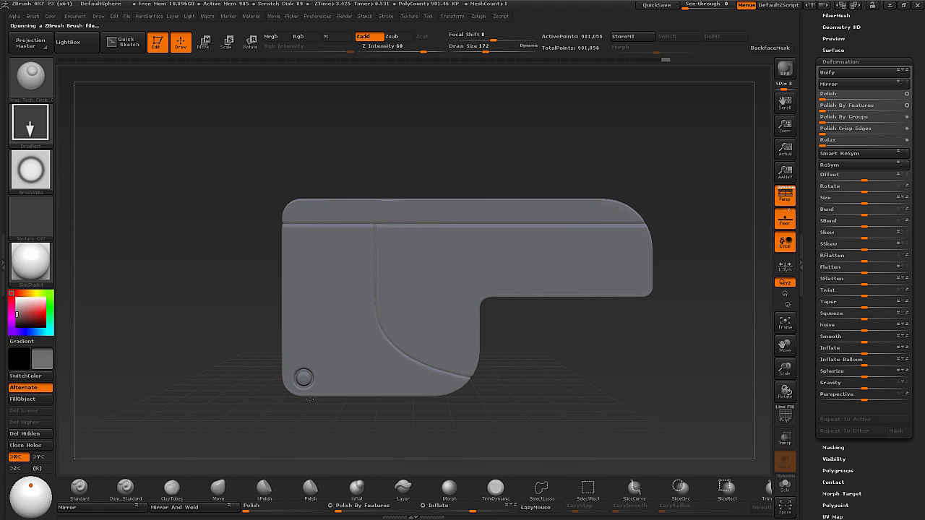
pyautogui.moveTo(506, 408)
pyautogui.mouseDown()
pyautogui.moveTo(548, 413)
pyautogui.moveTo(584, 382)
pyautogui.moveTo(500, 417)
pyautogui.mouseUp()
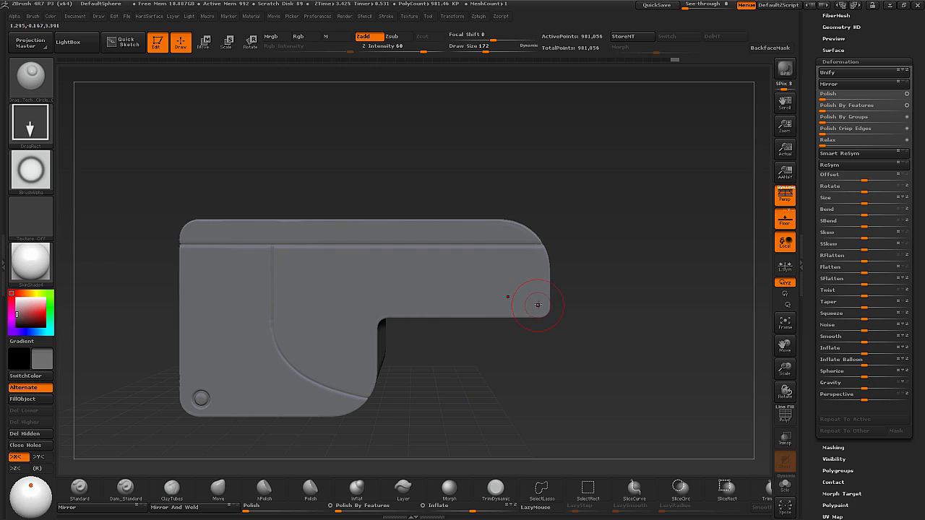
pyautogui.moveTo(537, 383); pyautogui.dragTo(531, 365)
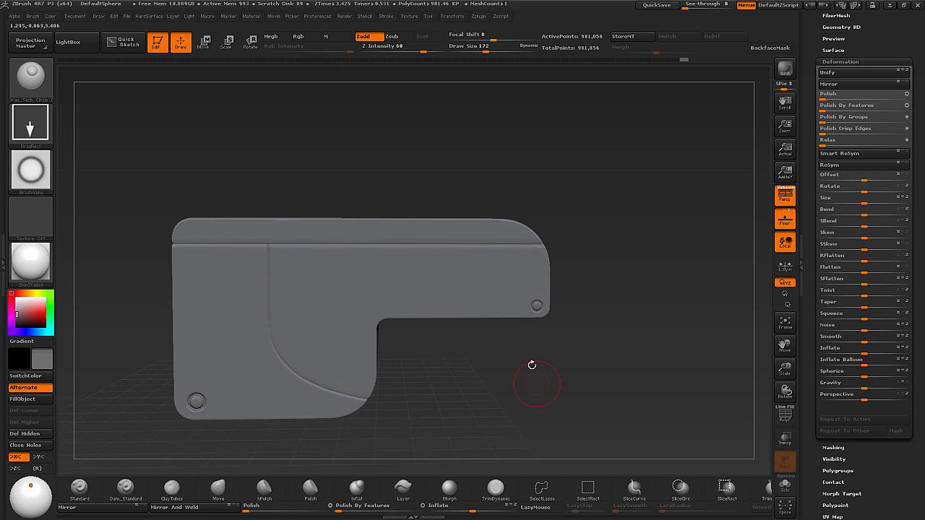
# Switch the ring brush to the DragDot stroke, set Draw Size to 68, and stamp bolts along the upper strip and inside the curved panel.
pyautogui.click(30, 122)
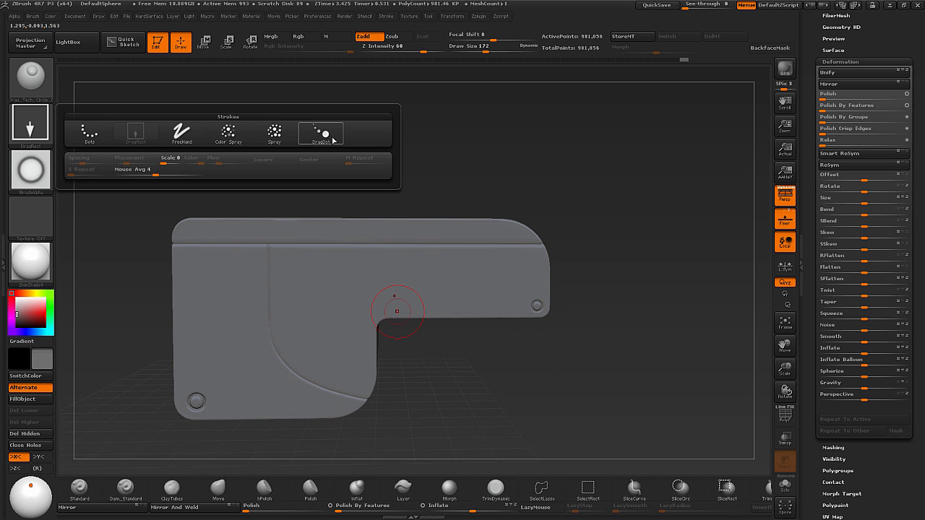
pyautogui.click(322, 134)
pyautogui.press('s')
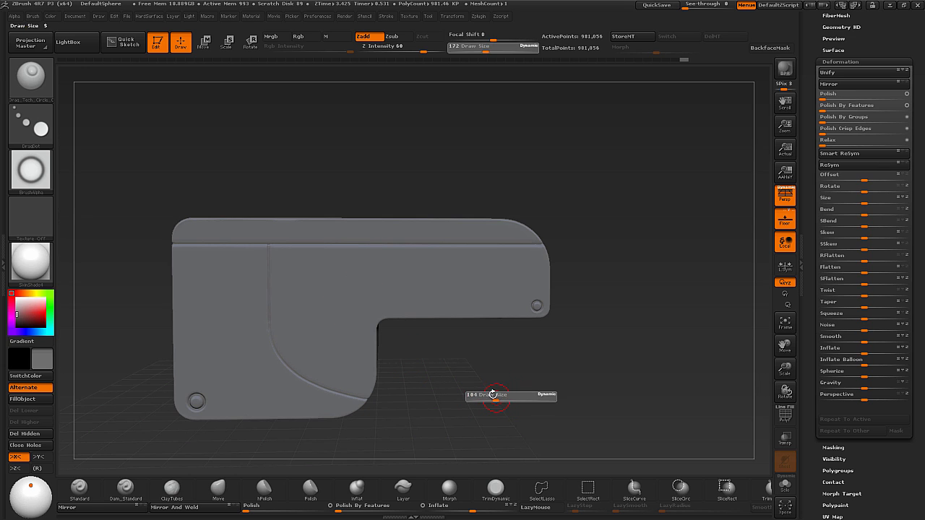
pyautogui.press('s')
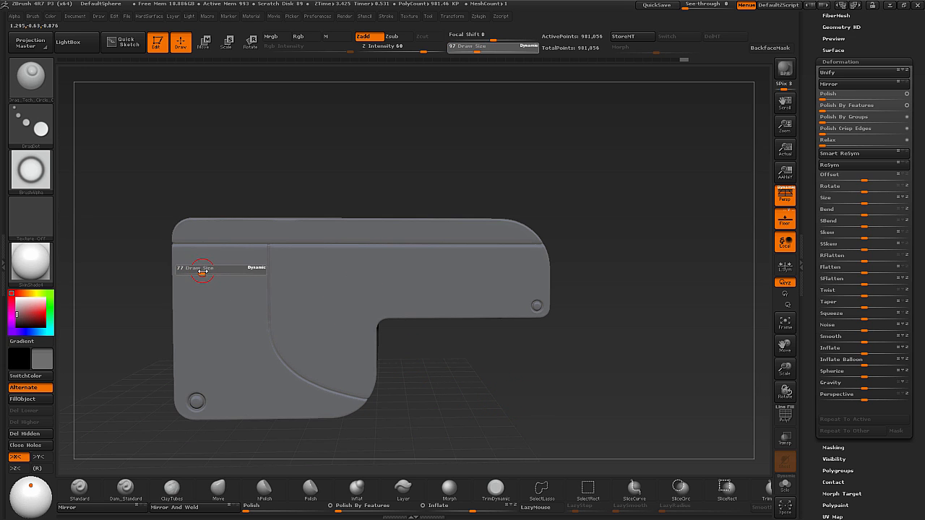
pyautogui.click(201, 271)
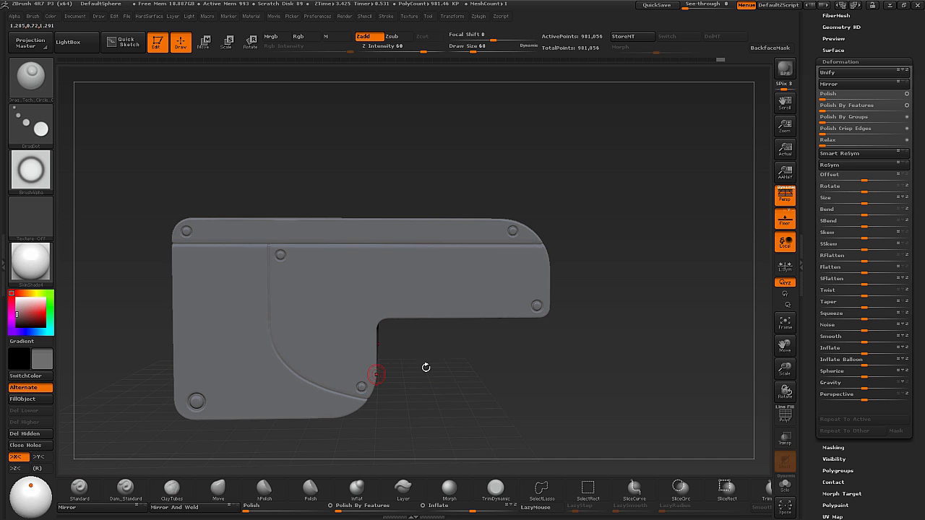
# Load the slotted Drag_Tech_Circle brush and set its Z Intensity to 43.
pyautogui.moveTo(423, 368); pyautogui.dragTo(625, 357)
pyautogui.press(',')
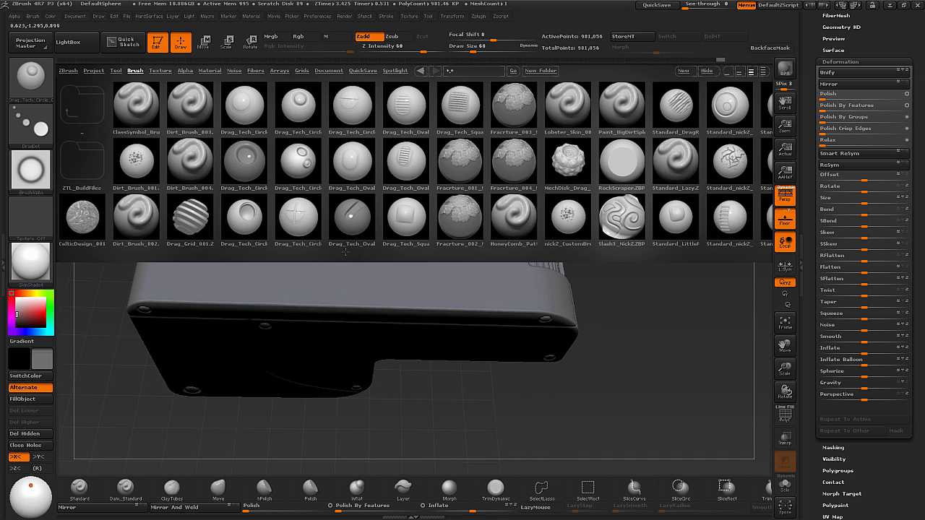
pyautogui.doubleClick(352, 108)
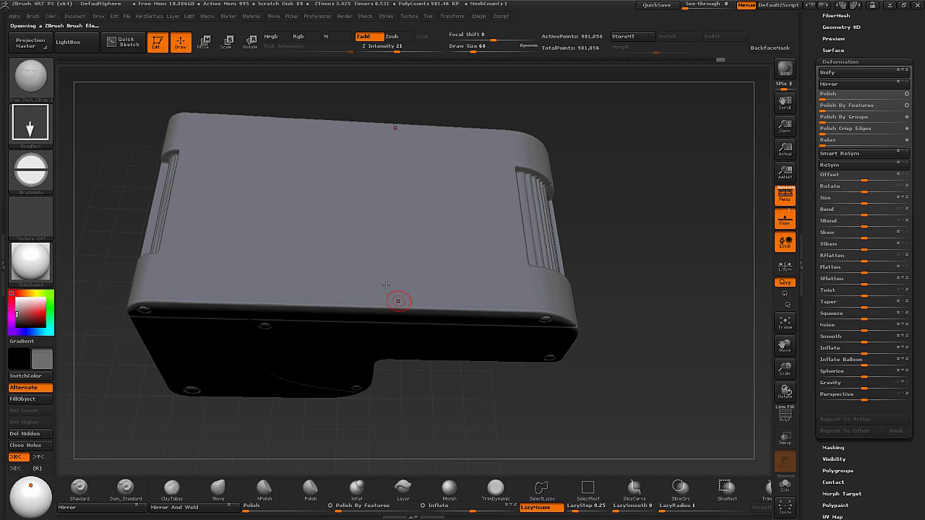
pyautogui.press('u')
pyautogui.moveTo(377, 282); pyautogui.dragTo(395, 283)
# Try stamping slotted screws on the large flat face near the striped recess with the DragRect stroke.
pyautogui.moveTo(511, 393); pyautogui.dragTo(512, 374)
pyautogui.moveTo(273, 320); pyautogui.dragTo(251, 331)
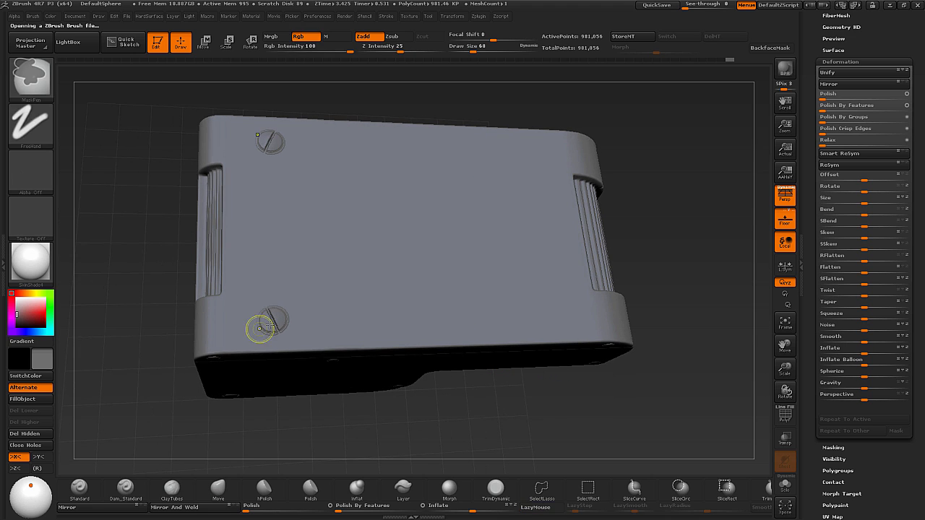
pyautogui.hotkey('ctrl', 'z')
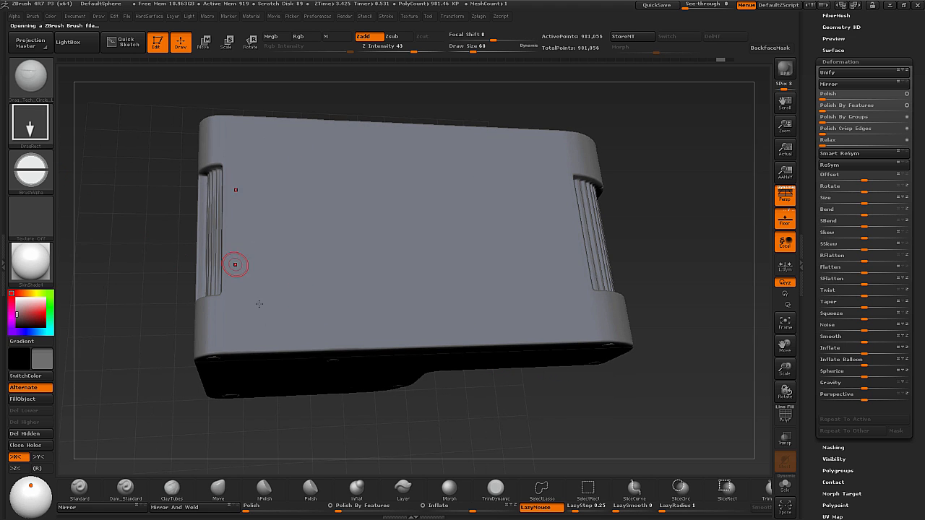
pyautogui.moveTo(234, 332); pyautogui.dragTo(261, 342)
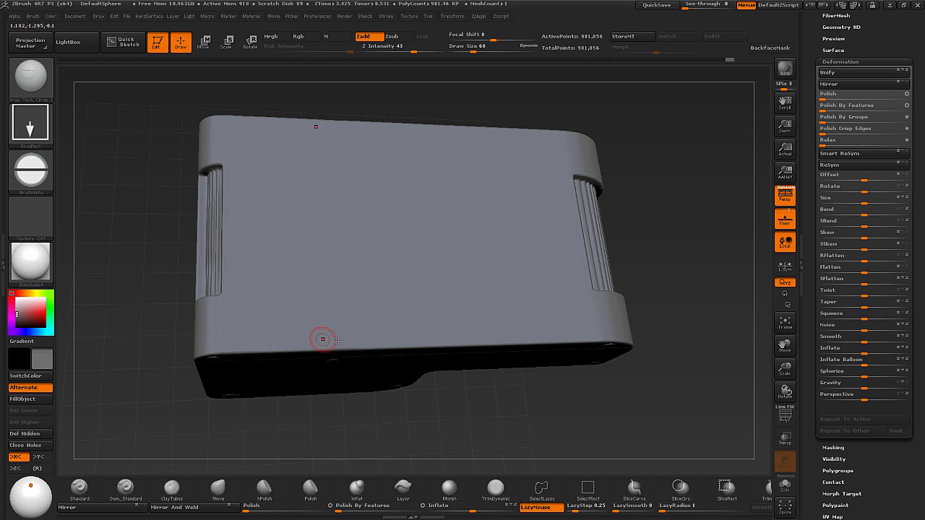
# Switch the slotted brush to the DragDot stroke and try a screw stamp in the large flat face's corner.
pyautogui.click(36, 132)
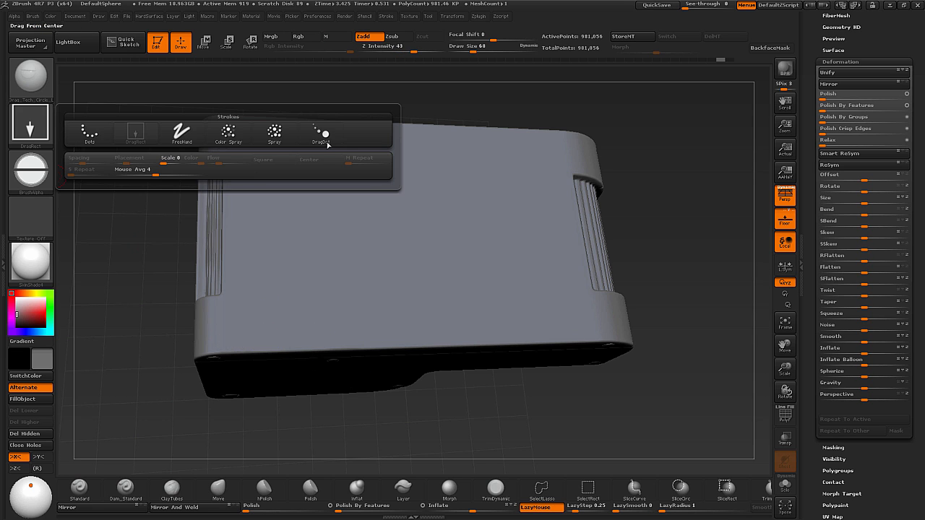
pyautogui.click(320, 132)
pyautogui.moveTo(264, 315); pyautogui.dragTo(232, 333)
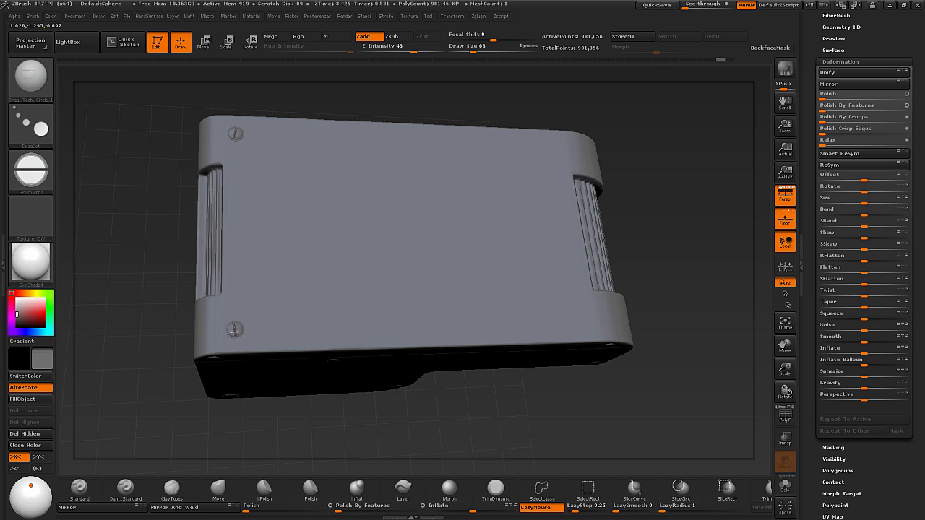
pyautogui.hotkey('ctrl', 'z')
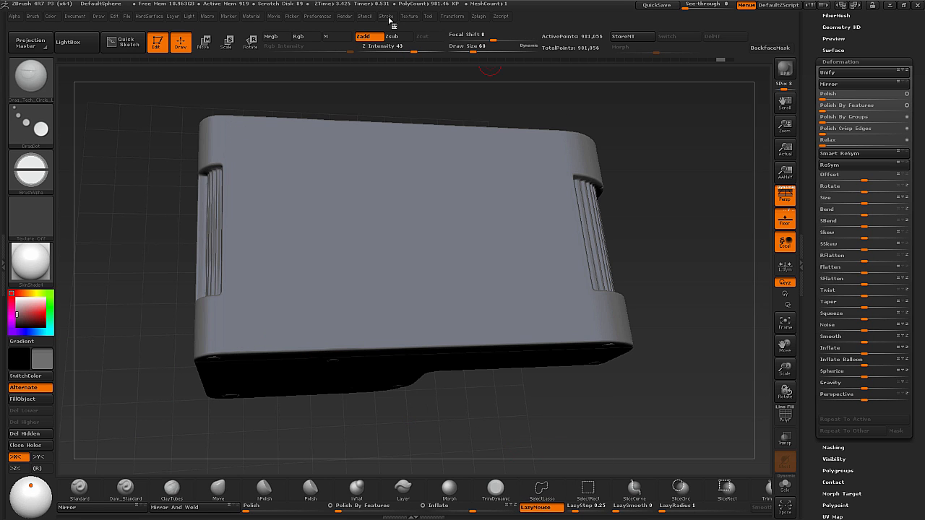
# Turn off LazyMouse for the slotted brush.
pyautogui.click(387, 16)
pyautogui.click(415, 163)
pyautogui.press('l')
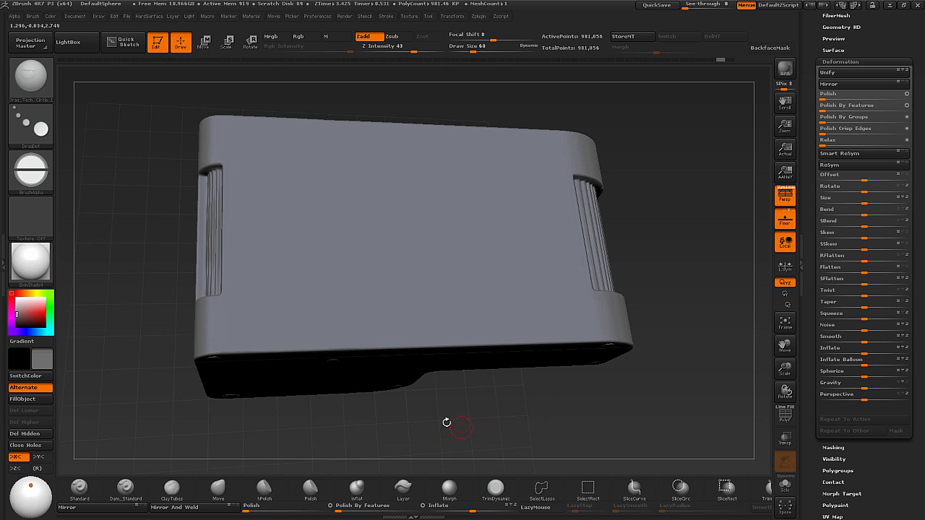
# Try stamping a slotted screw in the large face's corner without LazyMouse.
pyautogui.moveTo(447, 422); pyautogui.dragTo(492, 419)
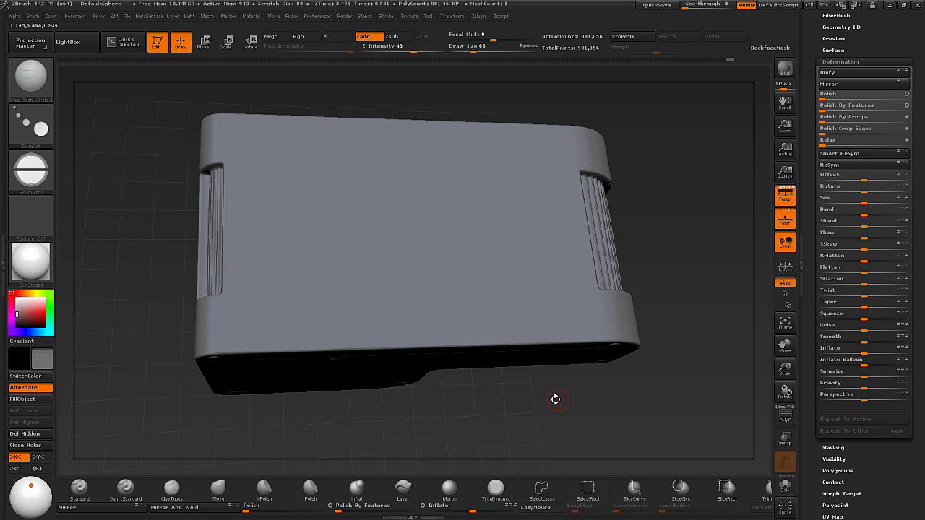
pyautogui.moveTo(553, 398); pyautogui.dragTo(616, 369)
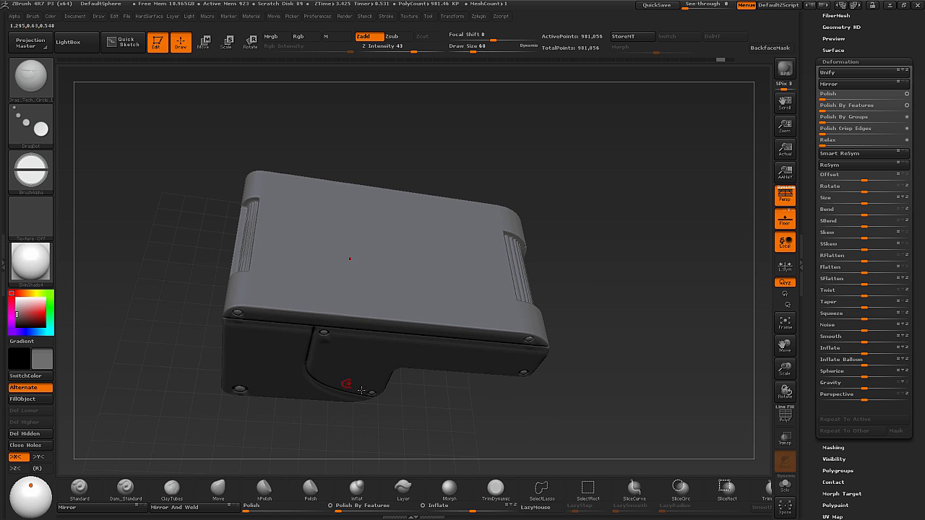
pyautogui.moveTo(362, 394); pyautogui.dragTo(247, 282)
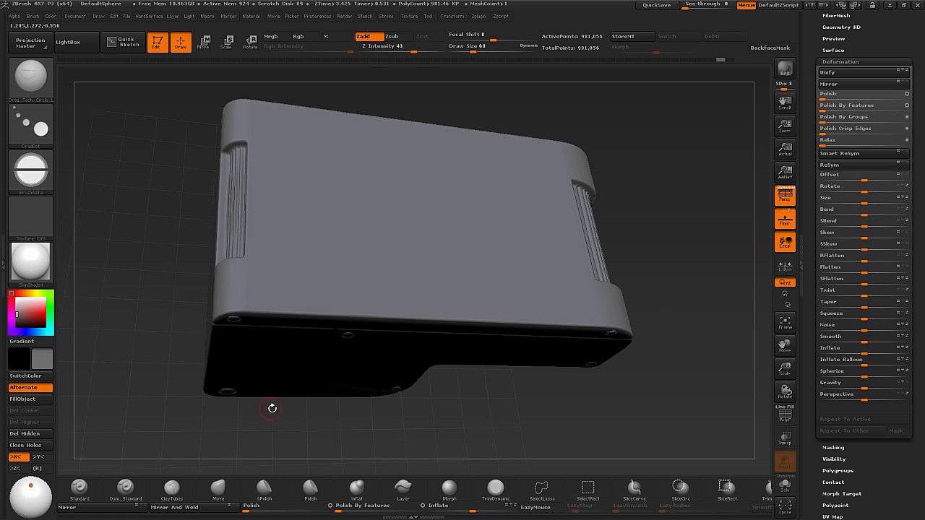
pyautogui.moveTo(271, 409); pyautogui.dragTo(254, 306)
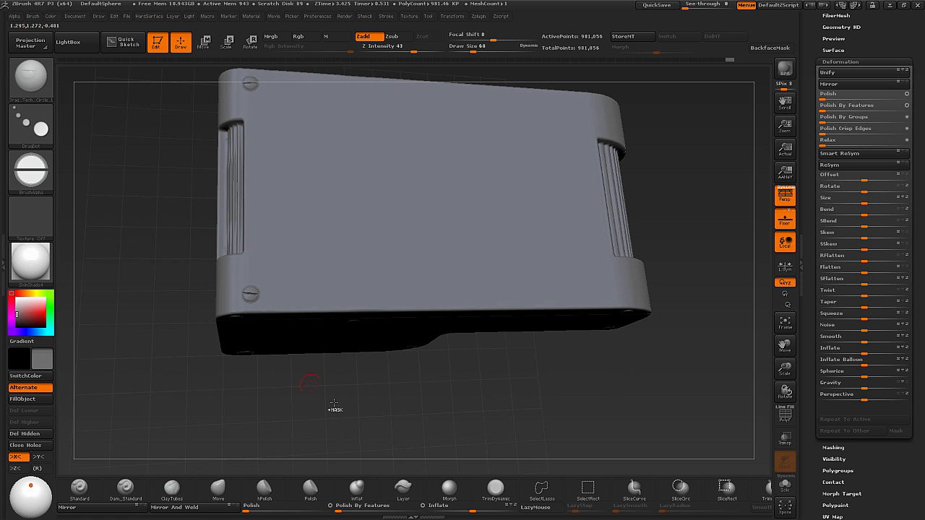
pyautogui.hotkey('ctrl', 'z')
# Show the polyframe, paint a mask over the face's corner below the stripes, and subdivide that area locally.
pyautogui.moveTo(297, 404); pyautogui.dragTo(335, 418)
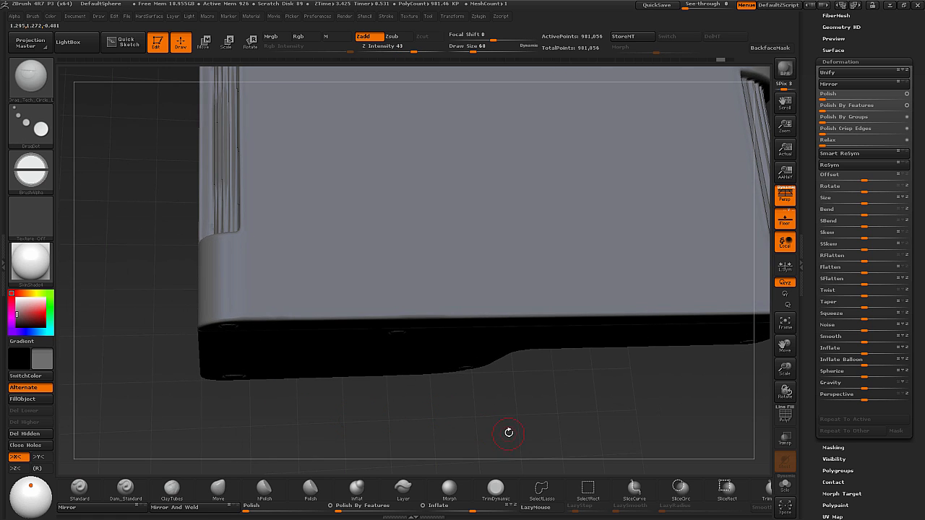
pyautogui.moveTo(508, 432); pyautogui.dragTo(569, 408)
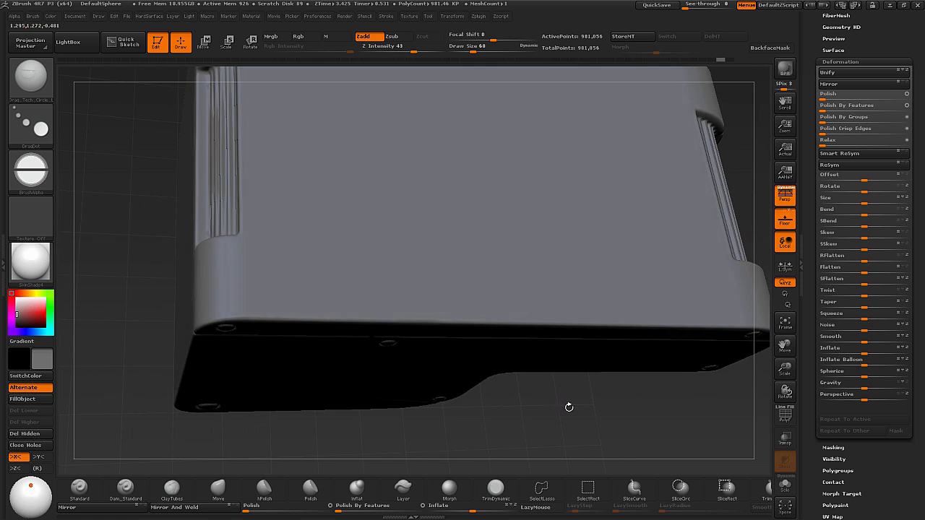
pyautogui.click(784, 415)
pyautogui.moveTo(521, 420); pyautogui.dragTo(569, 423)
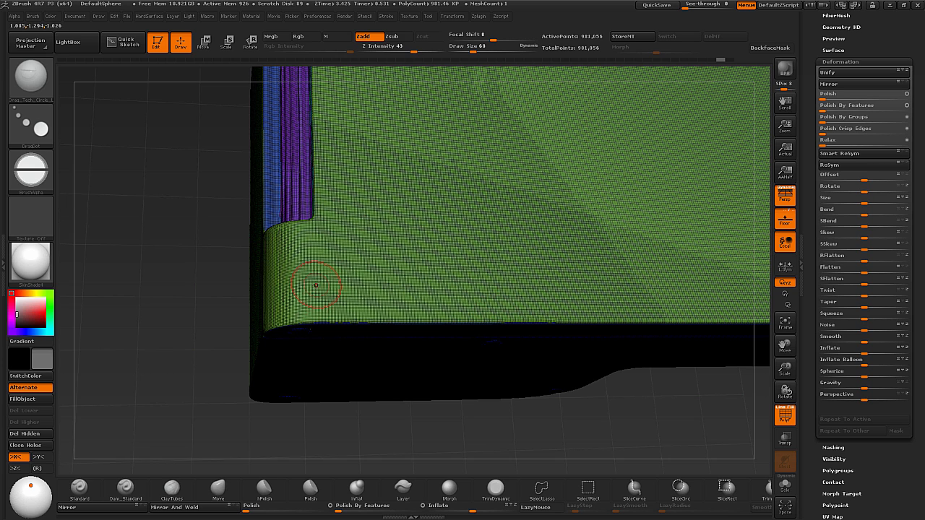
pyautogui.press('ctrl')
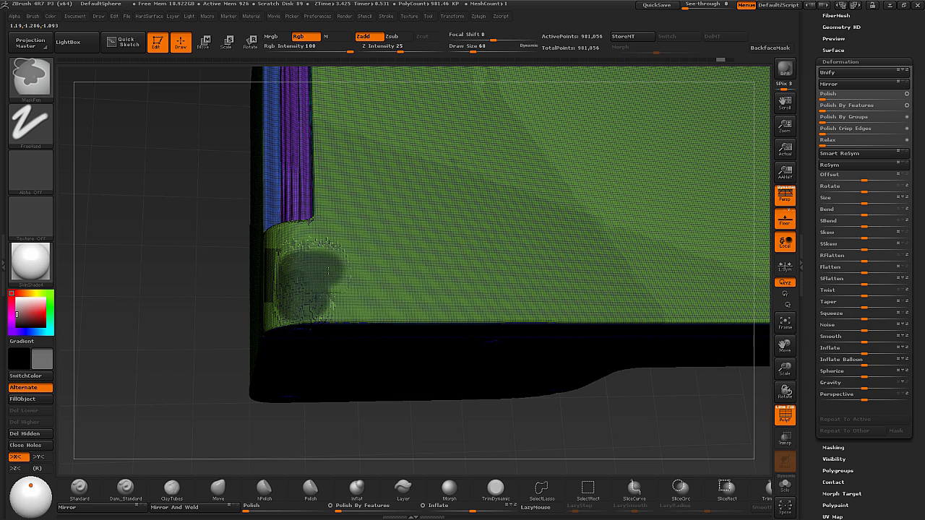
pyautogui.keyDown('ctrl'); pyautogui.moveTo(288, 305); pyautogui.dragTo(293, 271); pyautogui.keyUp('ctrl')
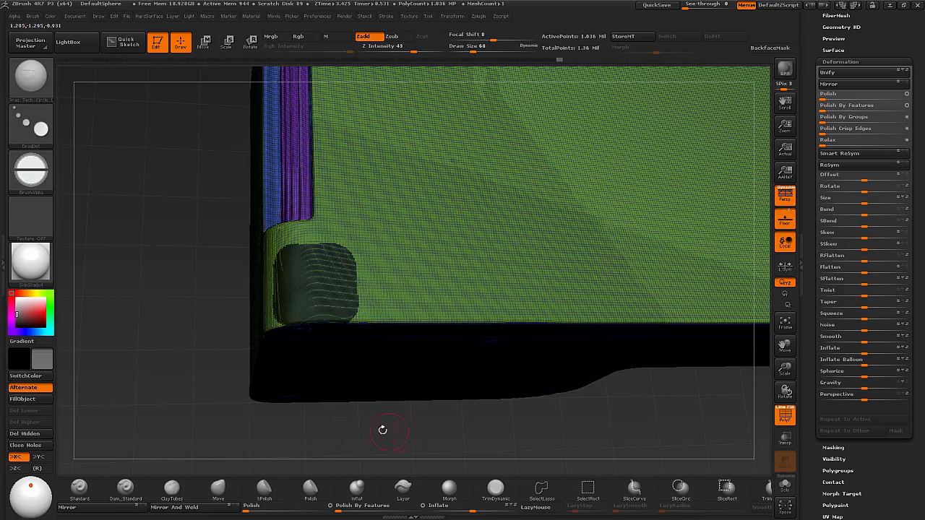
# Set Draw Size to 33, hide the polyframe, and try stamping a slotted screw on the subdivided corner.
pyautogui.keyDown('alt'); pyautogui.moveTo(383, 430); pyautogui.dragTo(488, 491); pyautogui.keyUp('alt')
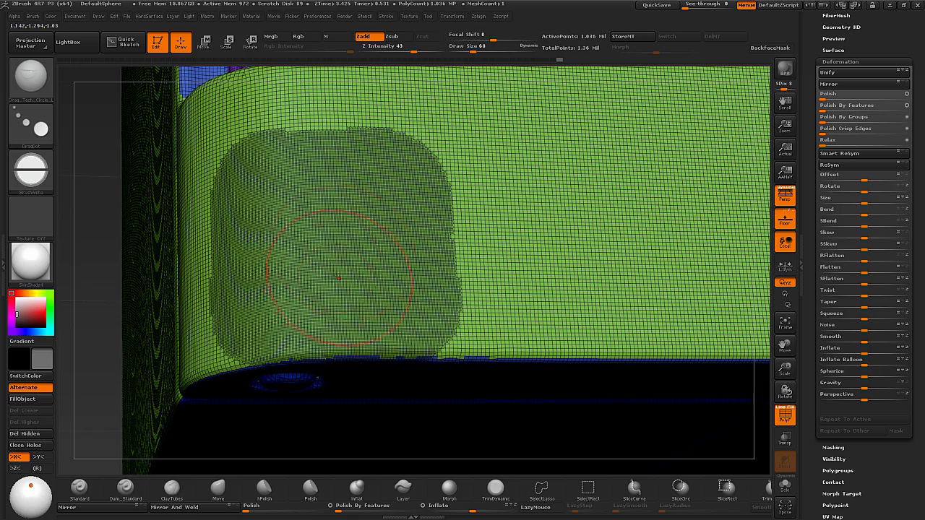
pyautogui.keyDown('alt'); pyautogui.moveTo(99, 356); pyautogui.dragTo(77, 316); pyautogui.keyUp('alt')
pyautogui.press('s')
pyautogui.moveTo(154, 362); pyautogui.dragTo(200, 355)
pyautogui.click(785, 415)
pyautogui.moveTo(335, 294); pyautogui.dragTo(328, 296)
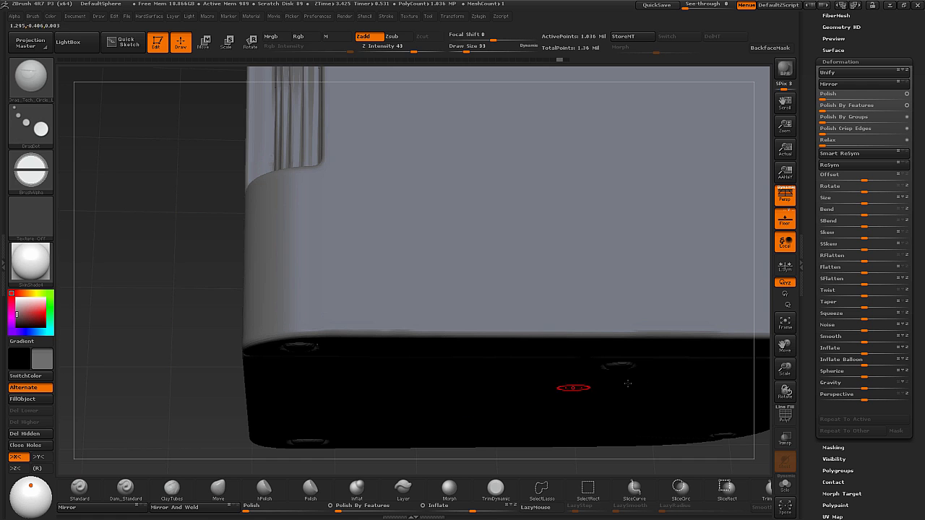
# Try masking and locally subdividing a small patch beside the dense corner area with the polyframe shown.
pyautogui.click(785, 415)
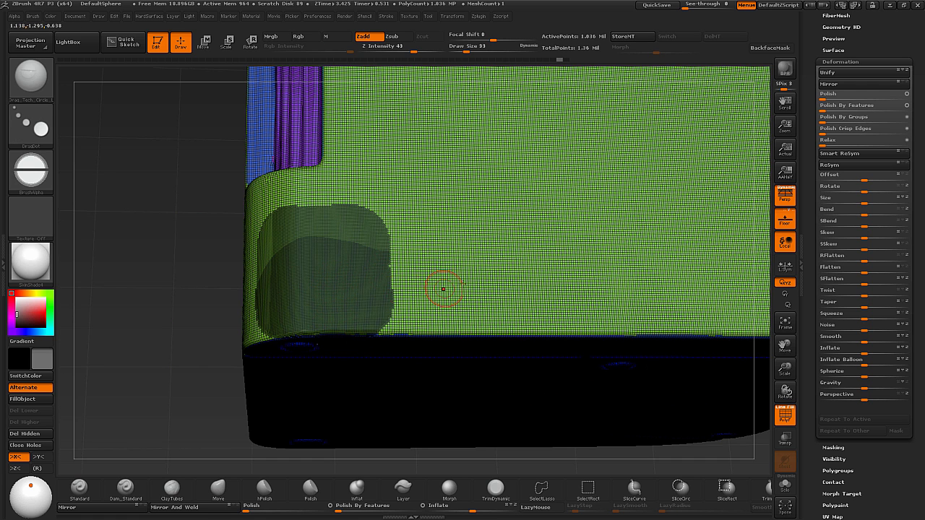
pyautogui.press('ctrl')
pyautogui.moveTo(448, 296)
pyautogui.keyDown('ctrl'); pyautogui.mouseDown()
pyautogui.moveTo(427, 275)
pyautogui.moveTo(437, 246)
pyautogui.moveTo(460, 292)
pyautogui.mouseUp(); pyautogui.keyUp('ctrl')
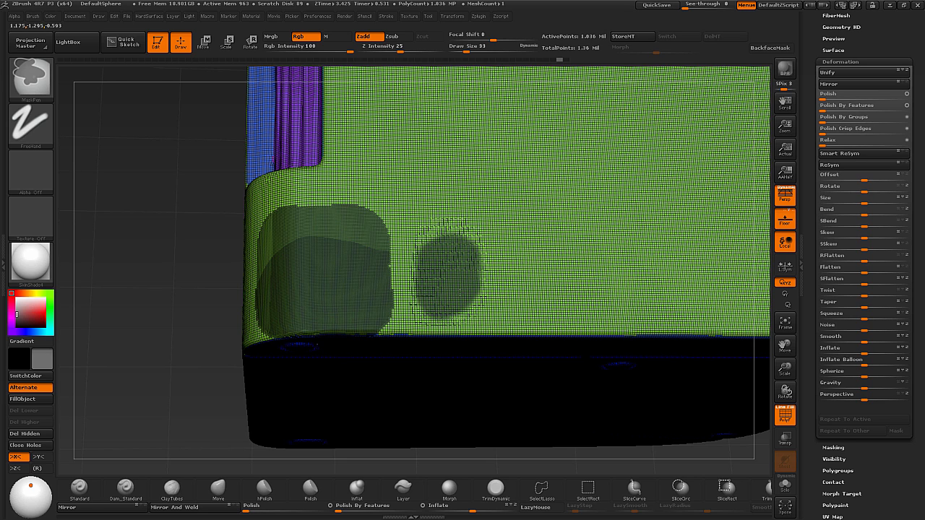
pyautogui.keyDown('ctrl'); pyautogui.keyDown('alt'); pyautogui.click(451, 271); pyautogui.keyUp('alt'); pyautogui.keyUp('ctrl')
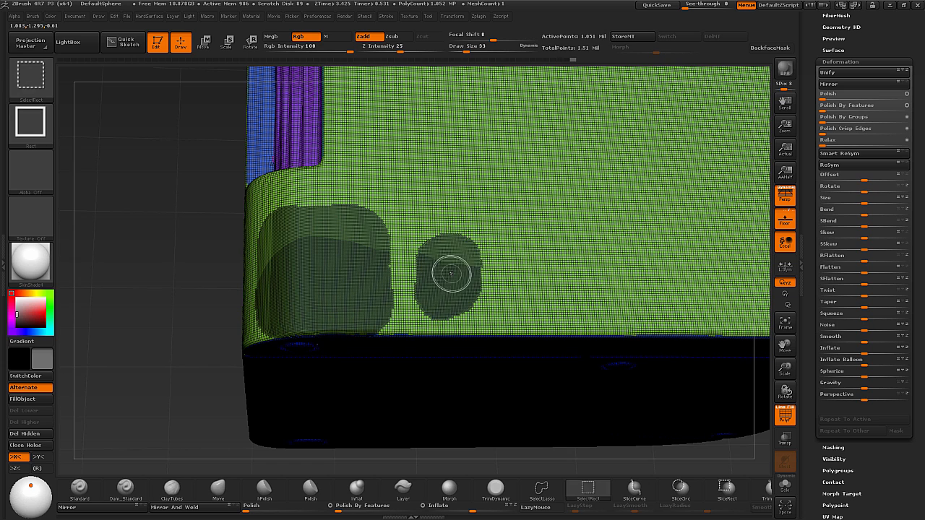
pyautogui.keyDown('ctrl'); pyautogui.click(561, 343); pyautogui.keyUp('ctrl')
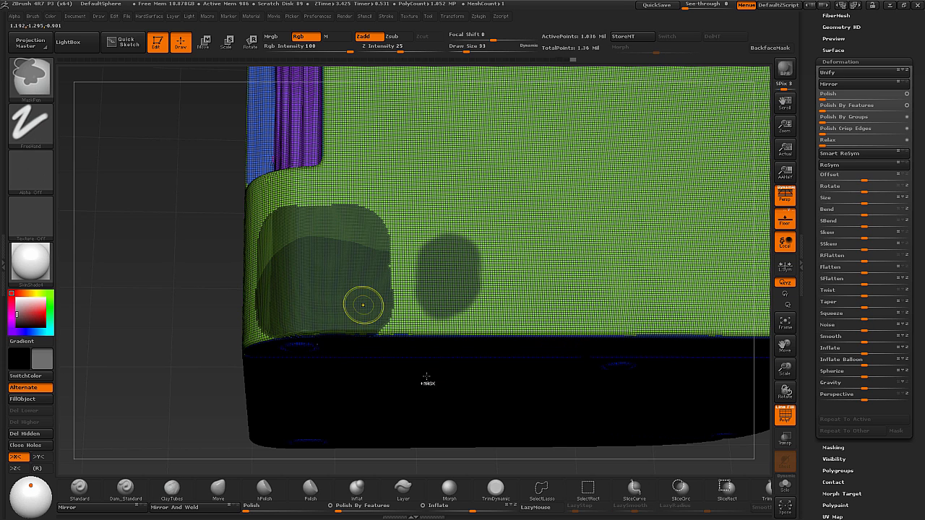
pyautogui.hotkey('ctrl', 'z')
# Try masking and locally subdividing a smaller patch inside the corner area, then stamp a small slotted screw on it with the polyframe hidden.
pyautogui.moveTo(310, 316)
pyautogui.keyDown('ctrl'); pyautogui.mouseDown()
pyautogui.moveTo(295, 290)
pyautogui.moveTo(307, 260)
pyautogui.moveTo(329, 310)
pyautogui.moveTo(340, 250)
pyautogui.moveTo(280, 254)
pyautogui.moveTo(328, 312)
pyautogui.moveTo(340, 265)
pyautogui.moveTo(296, 260)
pyautogui.moveTo(300, 312)
pyautogui.moveTo(318, 307)
pyautogui.mouseUp(); pyautogui.keyUp('ctrl')
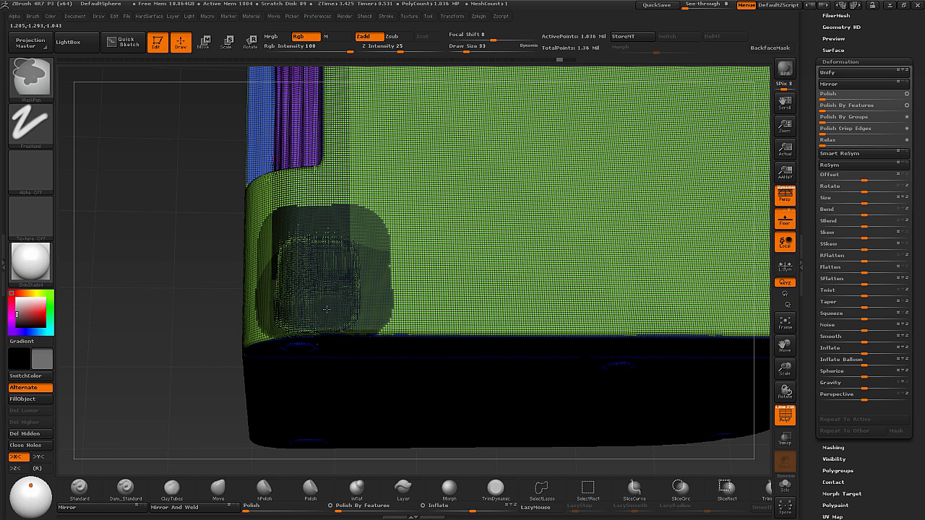
pyautogui.keyDown('ctrl'); pyautogui.click(323, 305); pyautogui.keyUp('ctrl')
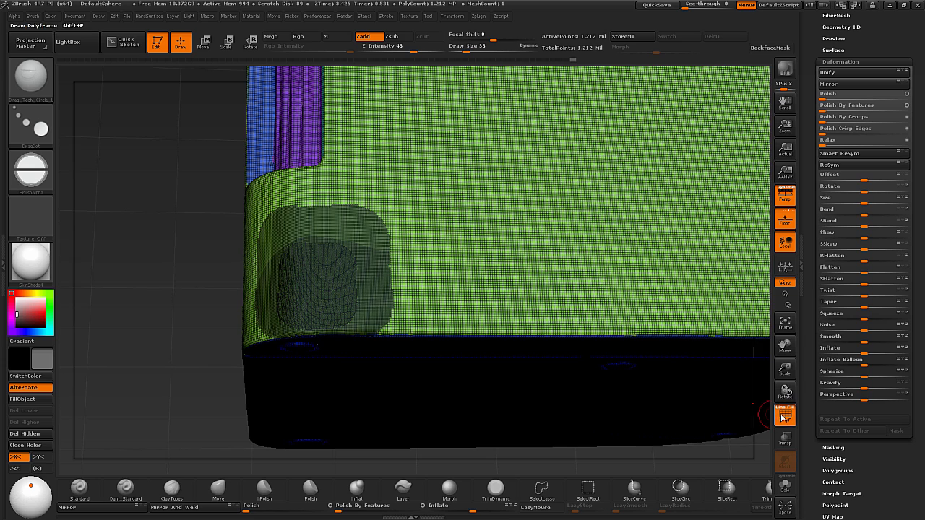
pyautogui.click(785, 414)
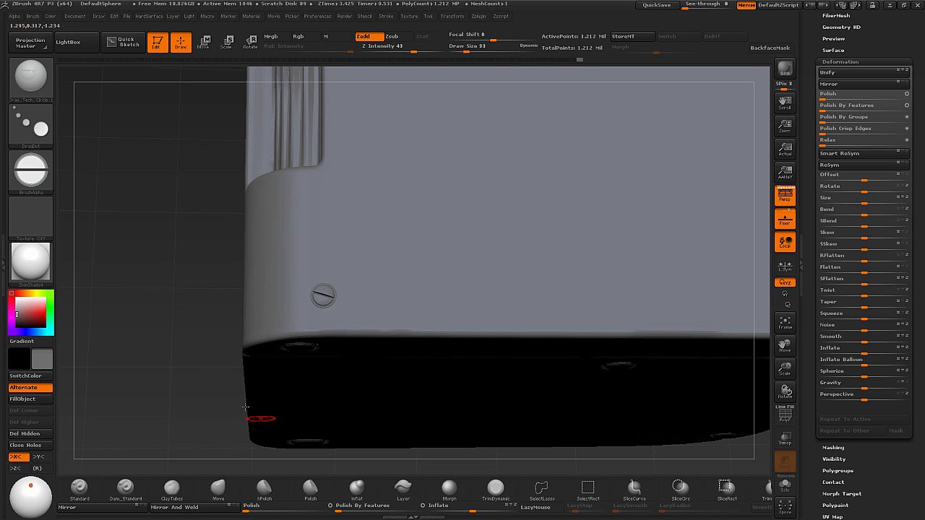
pyautogui.moveTo(209, 402); pyautogui.dragTo(312, 444)
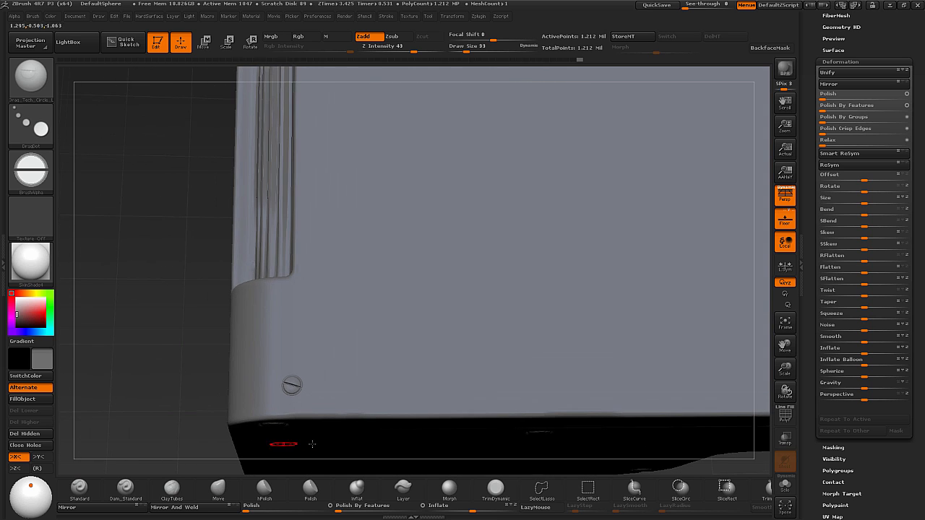
# Show the polyframe and undo the stamped screw, the corner's local subdivisions and its mask.
pyautogui.hotkey('shift', 'f')
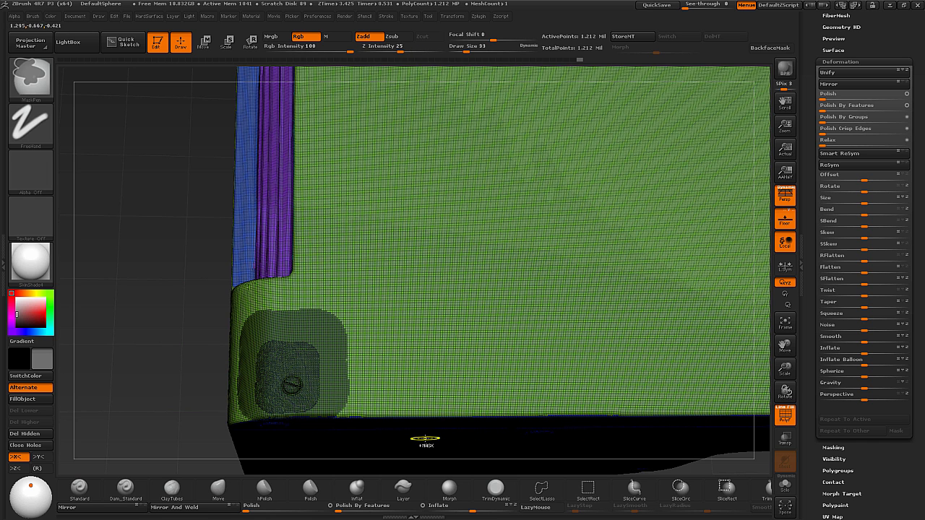
pyautogui.hotkey('ctrl', 'z')
pyautogui.hotkey('ctrl', 'z')
pyautogui.hotkey('ctrl', 'z')
pyautogui.hotkey('ctrl', 'z')
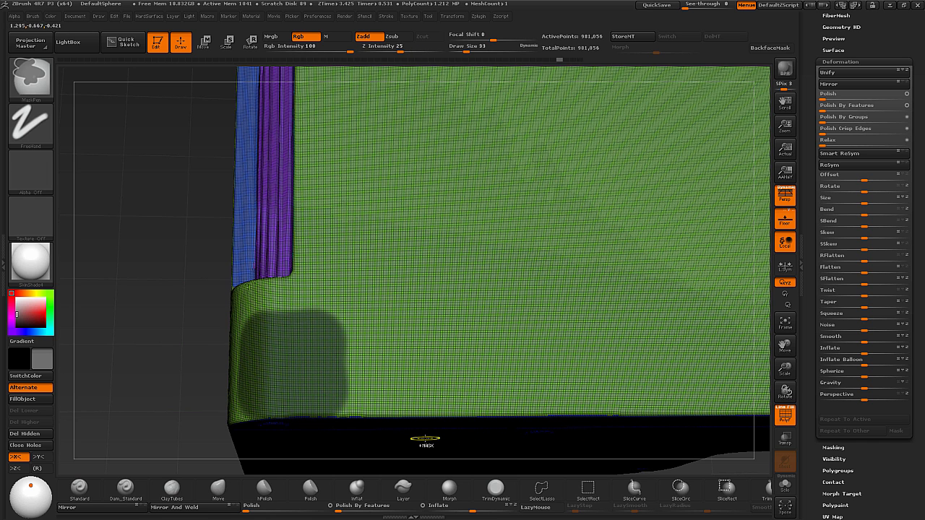
pyautogui.hotkey('ctrl', 'z')
pyautogui.hotkey('ctrl', 'shift', 'z')
pyautogui.hotkey('ctrl', 'z')
# Mask a square patch at the face's corner, invert the mask, subdivide the patch locally twice, and hide the polyframe.
pyautogui.moveTo(266, 398)
pyautogui.keyDown('ctrl'); pyautogui.mouseDown()
pyautogui.moveTo(327, 390)
pyautogui.moveTo(289, 383)
pyautogui.moveTo(264, 318)
pyautogui.moveTo(326, 299)
pyautogui.moveTo(348, 397)
pyautogui.moveTo(352, 310)
pyautogui.moveTo(271, 296)
pyautogui.moveTo(271, 390)
pyautogui.moveTo(341, 399)
pyautogui.moveTo(329, 318)
pyautogui.moveTo(283, 388)
pyautogui.moveTo(318, 361)
pyautogui.moveTo(338, 375)
pyautogui.moveTo(303, 399)
pyautogui.moveTo(274, 398)
pyautogui.moveTo(271, 309)
pyautogui.moveTo(331, 328)
pyautogui.moveTo(261, 303)
pyautogui.moveTo(350, 327)
pyautogui.mouseUp(); pyautogui.keyUp('ctrl')
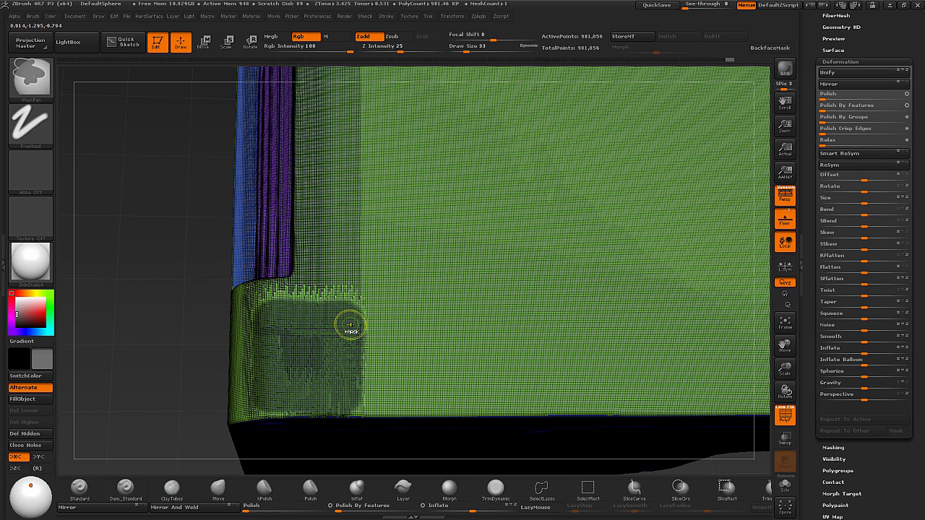
pyautogui.hotkey('ctrl', 'i')
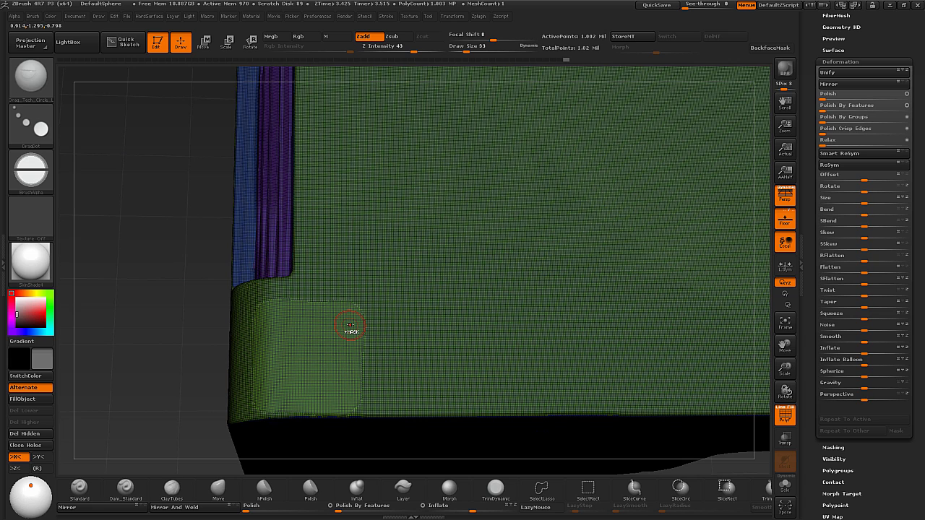
pyautogui.press('ctrl')
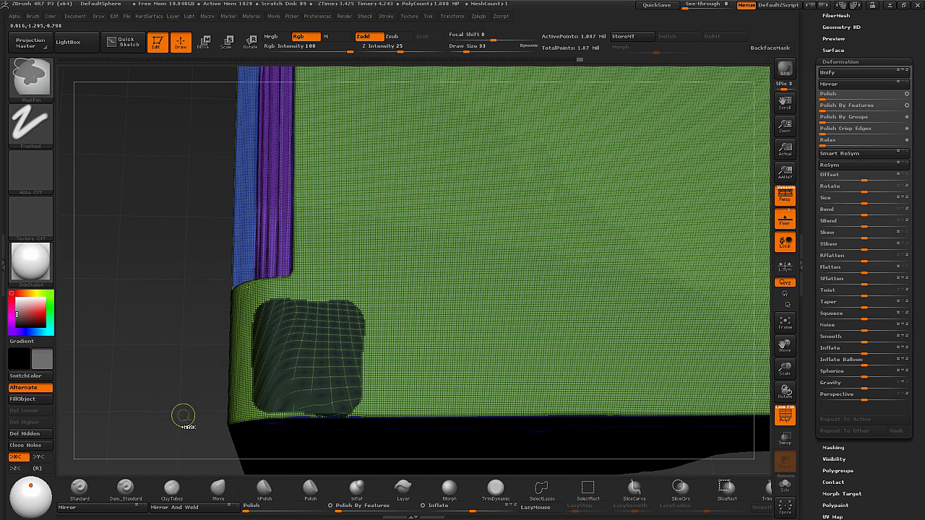
pyautogui.moveTo(175, 402); pyautogui.dragTo(382, 407)
pyautogui.click(785, 419)
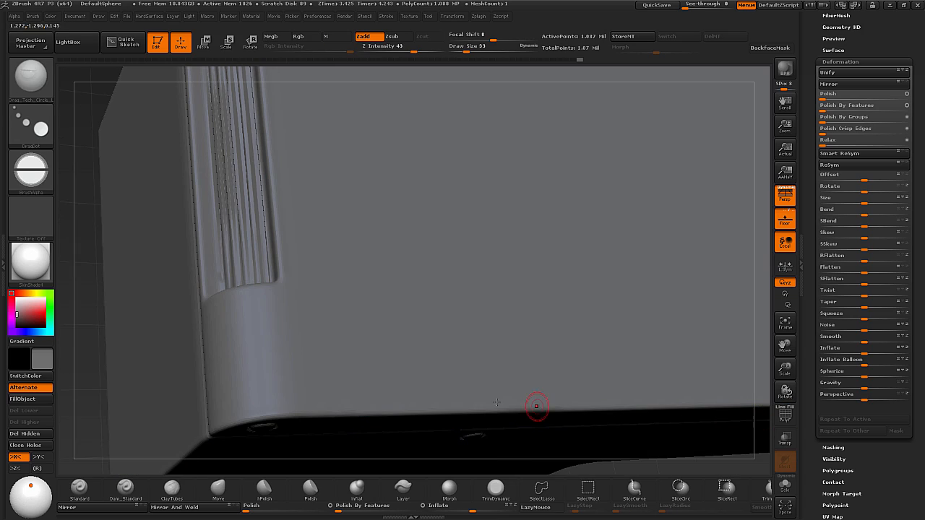
# Stamp a slotted screw on the densely subdivided corner, set Draw Size to 56, and smooth the surface around the screw.
pyautogui.keyDown('shift'); pyautogui.moveTo(83, 392); pyautogui.dragTo(224, 375); pyautogui.keyUp('shift')
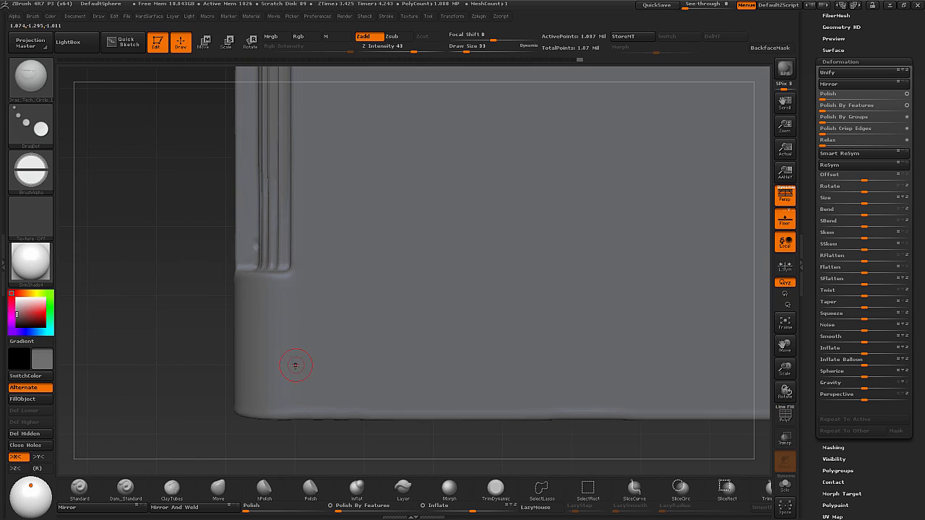
pyautogui.press('s')
pyautogui.moveTo(297, 370)
pyautogui.mouseDown()
pyautogui.moveTo(303, 380)
pyautogui.moveTo(297, 371)
pyautogui.mouseUp()
pyautogui.moveTo(448, 423)
pyautogui.mouseDown()
pyautogui.moveTo(435, 404)
pyautogui.moveTo(419, 406)
pyautogui.mouseUp()
pyautogui.keyDown('alt'); pyautogui.moveTo(217, 402); pyautogui.dragTo(246, 416); pyautogui.keyUp('alt')
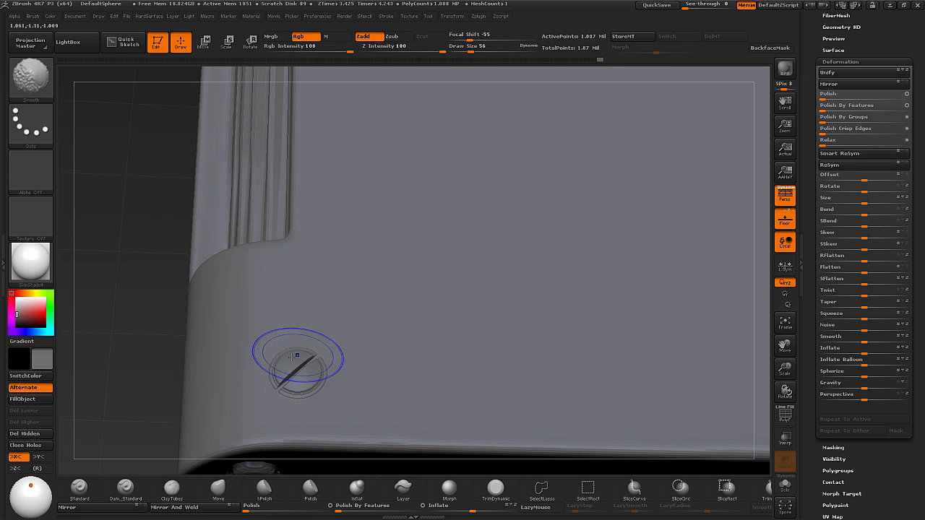
pyautogui.moveTo(277, 385)
pyautogui.keyDown('shift'); pyautogui.mouseDown()
pyautogui.moveTo(313, 353)
pyautogui.moveTo(322, 385)
pyautogui.moveTo(253, 406)
pyautogui.mouseUp(); pyautogui.keyUp('shift')
pyautogui.keyDown('alt'); pyautogui.moveTo(161, 410); pyautogui.dragTo(136, 342); pyautogui.keyUp('alt')
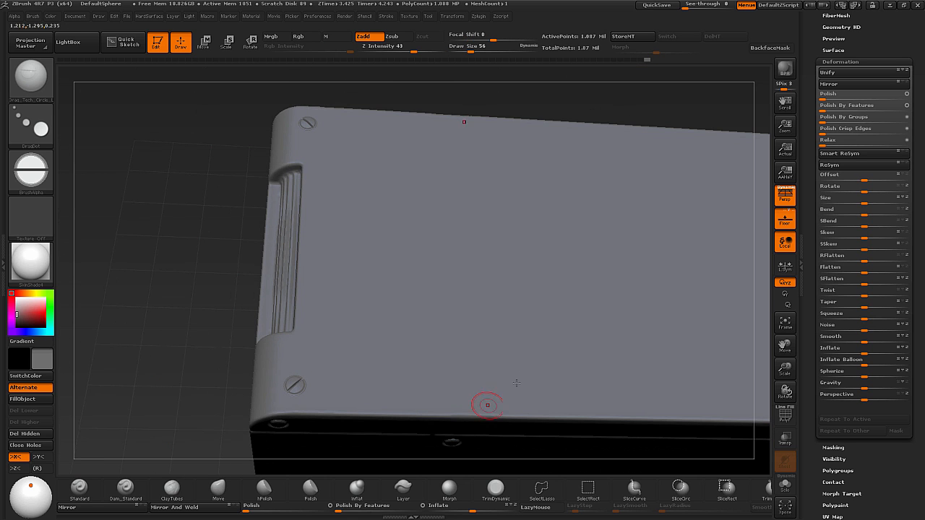
# Select the MAHcut Mech B brush and carve straight mirrored seams along both long edges of the large face.
pyautogui.moveTo(521, 101); pyautogui.dragTo(718, 332)
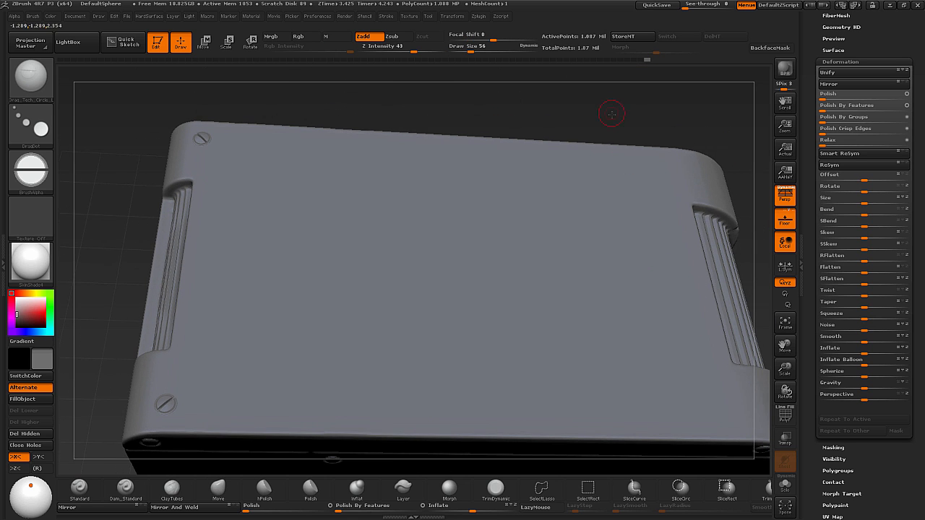
pyautogui.moveTo(611, 114); pyautogui.dragTo(631, 128)
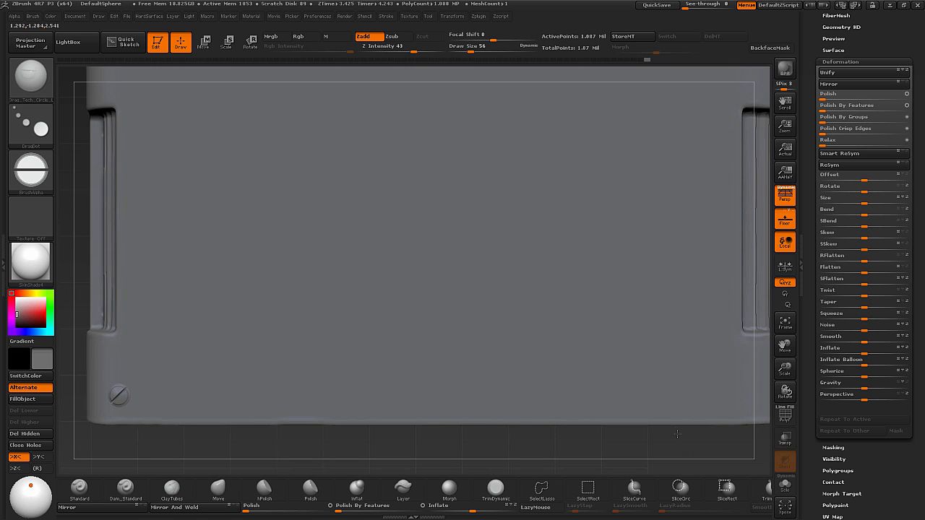
pyautogui.keyDown('alt'); pyautogui.moveTo(676, 434); pyautogui.dragTo(637, 414); pyautogui.keyUp('alt')
pyautogui.keyDown('alt'); pyautogui.moveTo(542, 425); pyautogui.dragTo(589, 423); pyautogui.keyUp('alt')
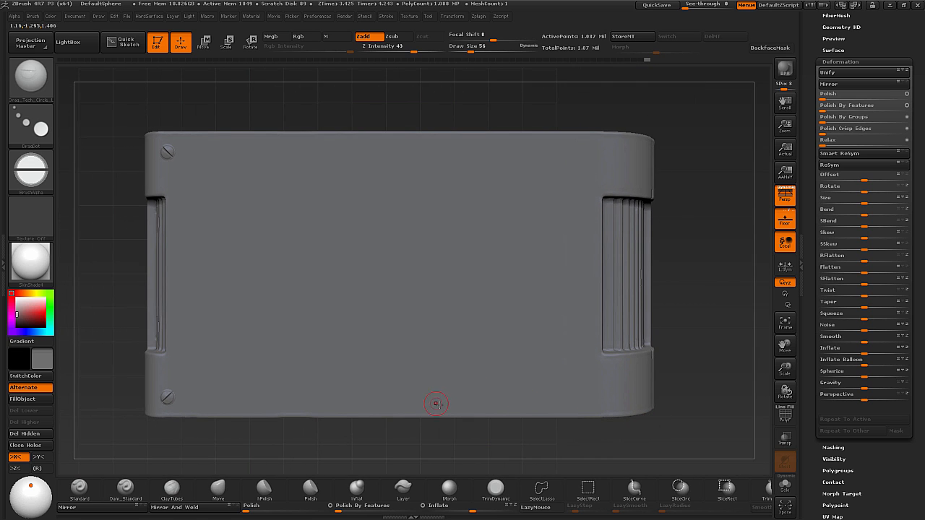
pyautogui.press('b')
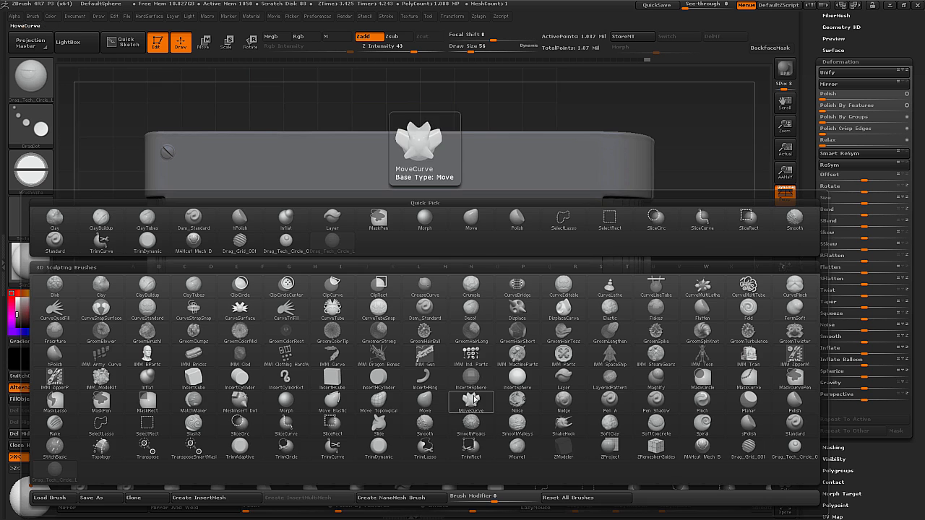
pyautogui.click(200, 242)
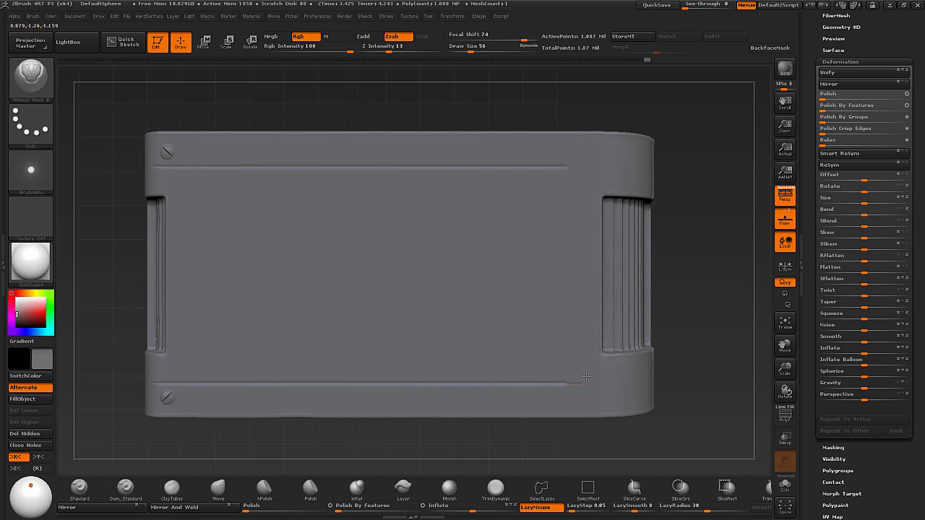
pyautogui.keyDown('shift'); pyautogui.moveTo(641, 375); pyautogui.dragTo(642, 375); pyautogui.keyUp('shift')
# Extend the mirrored seams around rounded corners to the striped recess at the end opposite the screws.
pyautogui.moveTo(711, 372); pyautogui.dragTo(661, 369)
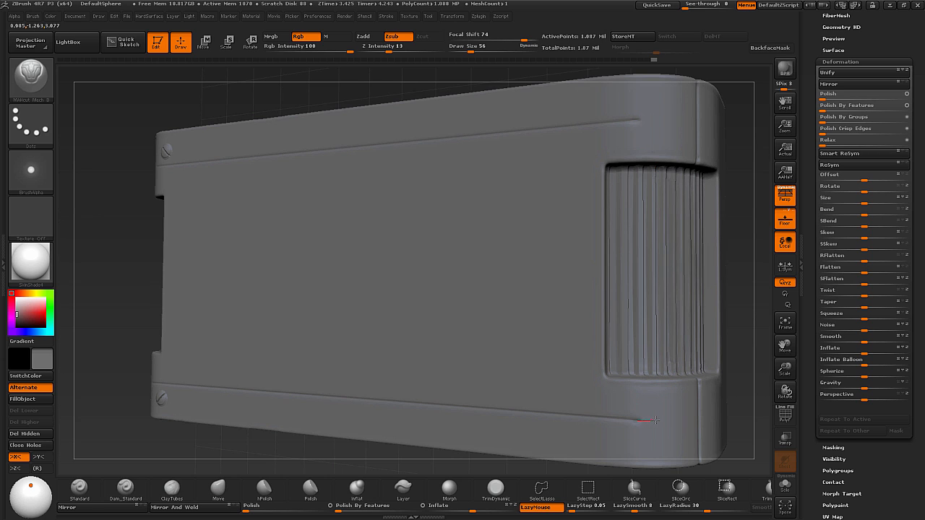
pyautogui.keyDown('shift'); pyautogui.moveTo(657, 419); pyautogui.dragTo(647, 420); pyautogui.keyUp('shift')
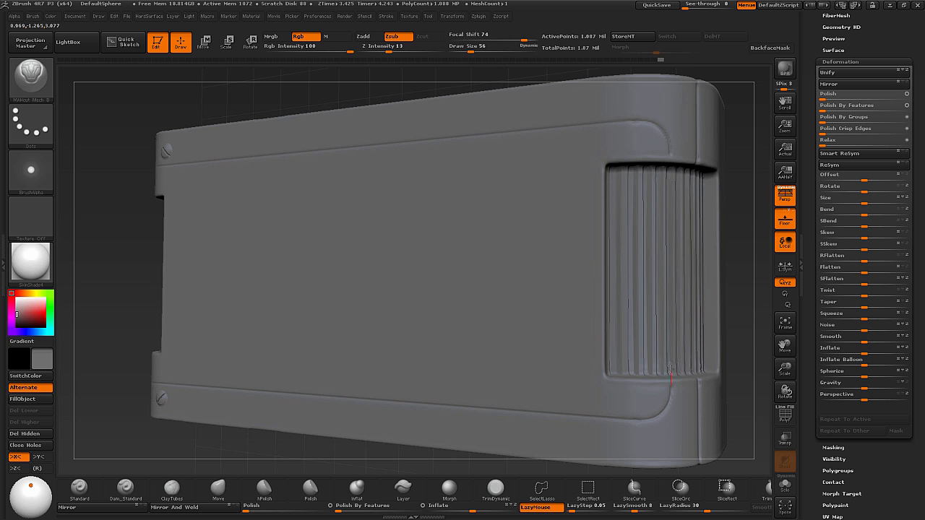
pyautogui.moveTo(750, 219)
pyautogui.mouseDown()
pyautogui.moveTo(739, 209)
pyautogui.moveTo(684, 287)
pyautogui.moveTo(631, 311)
pyautogui.moveTo(690, 289)
pyautogui.moveTo(687, 300)
pyautogui.mouseUp()
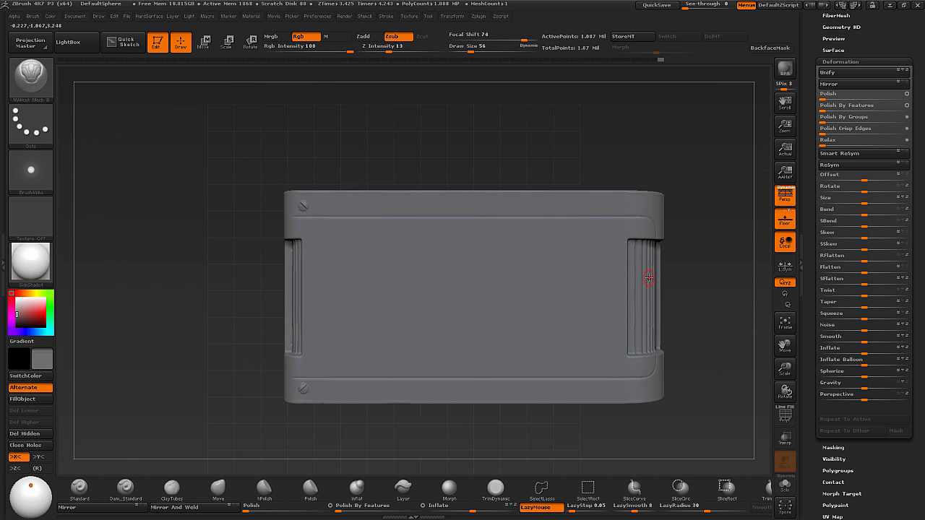
# Carve short perpendicular seams from the long seams to the recess at the face's screw end, redoing the first stroke.
pyautogui.keyDown('alt'); pyautogui.moveTo(352, 157); pyautogui.dragTo(390, 178); pyautogui.keyUp('alt')
pyautogui.keyDown('alt'); pyautogui.moveTo(234, 70); pyautogui.dragTo(453, 147); pyautogui.keyUp('alt')
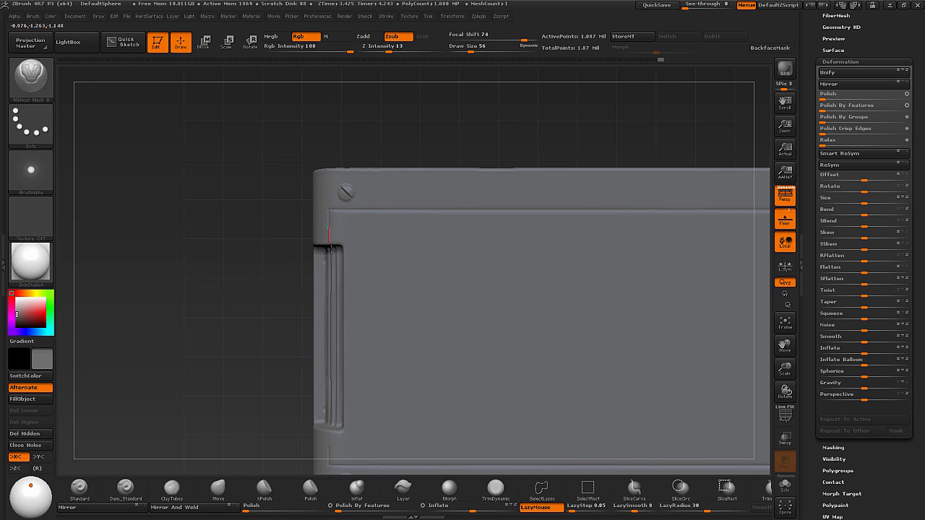
pyautogui.hotkey('ctrl', 'z')
pyautogui.press('f')
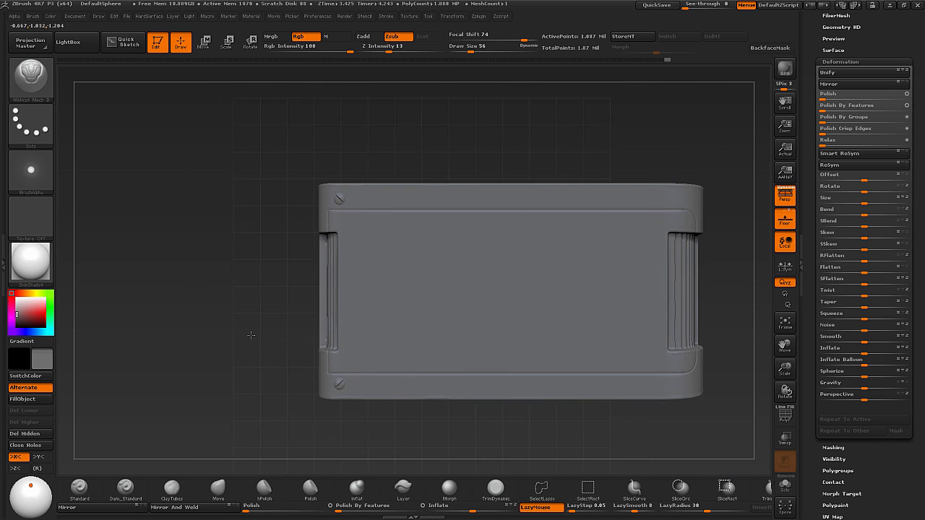
# Mask the face's central rectangle between the two end bands and trim both ends of the mask away from the recesses.
pyautogui.moveTo(652, 448); pyautogui.dragTo(544, 411)
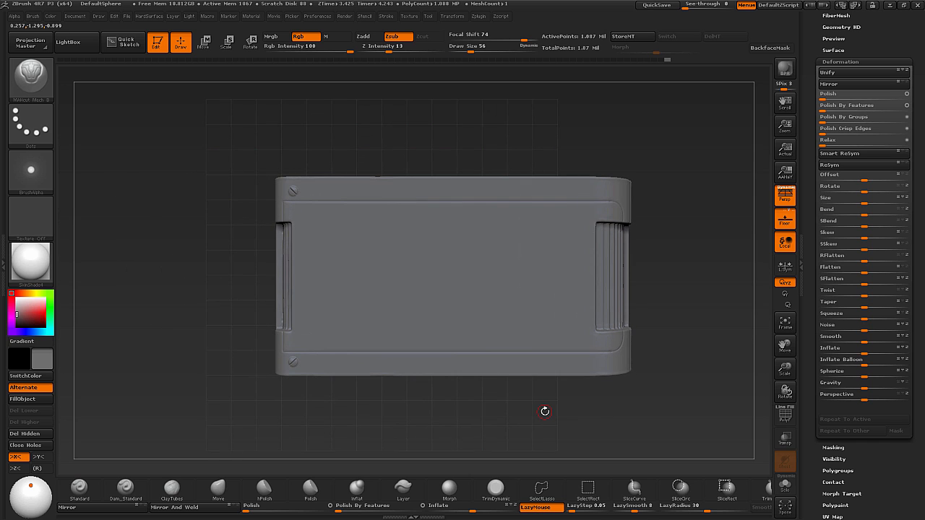
pyautogui.keyDown('alt'); pyautogui.moveTo(448, 406); pyautogui.dragTo(466, 420); pyautogui.keyUp('alt')
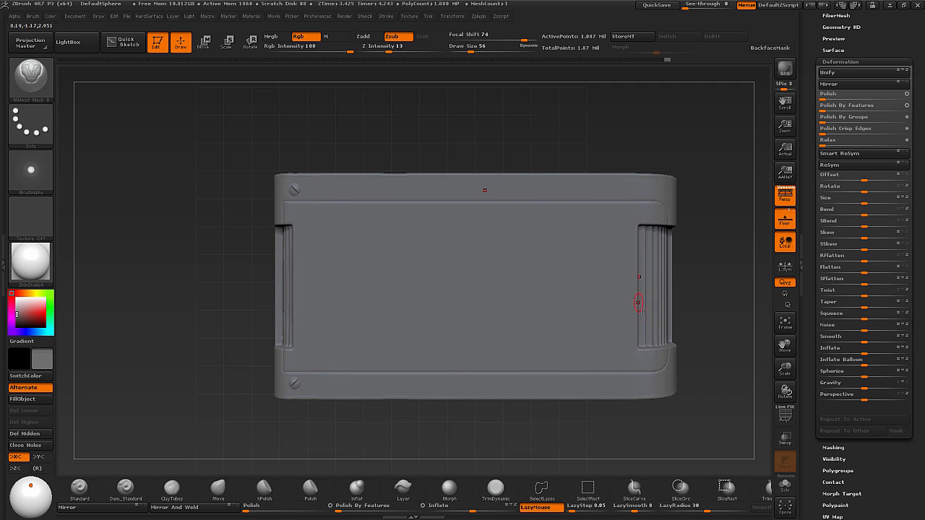
pyautogui.keyDown('alt'); pyautogui.moveTo(598, 402); pyautogui.dragTo(587, 400); pyautogui.keyUp('alt')
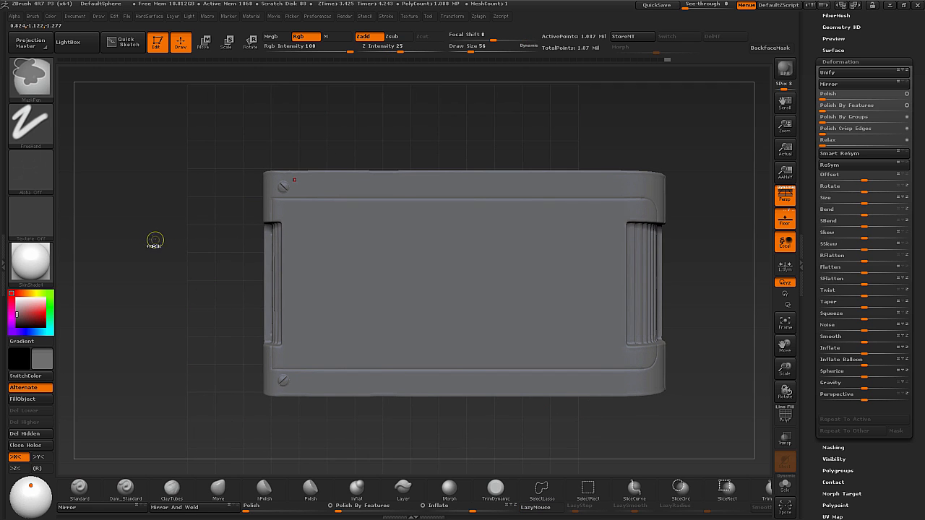
pyautogui.keyDown('ctrl'); pyautogui.moveTo(159, 213); pyautogui.dragTo(260, 263); pyautogui.keyUp('ctrl')
pyautogui.keyDown('ctrl'); pyautogui.moveTo(213, 243); pyautogui.dragTo(631, 346); pyautogui.keyUp('ctrl')
pyautogui.keyDown('ctrl'); pyautogui.moveTo(630, 346); pyautogui.dragTo(627, 341); pyautogui.keyUp('ctrl')
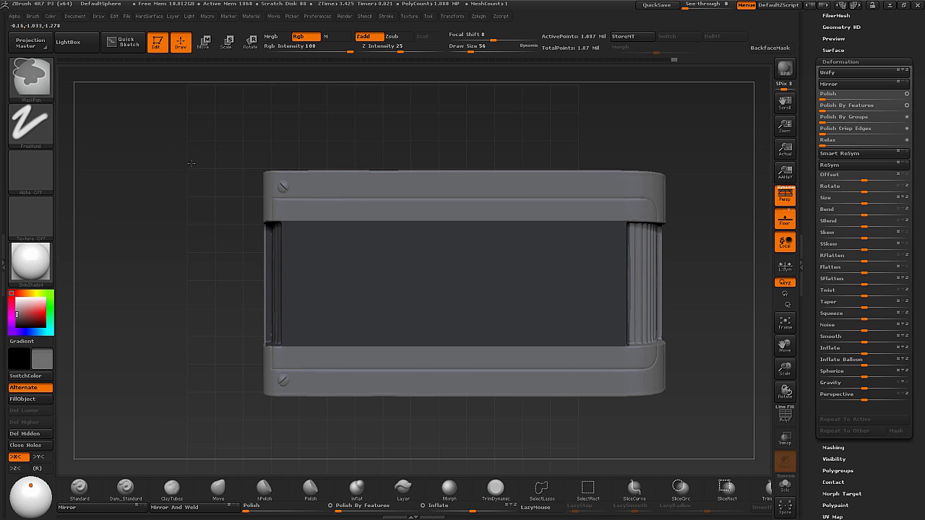
pyautogui.keyDown('ctrl'); pyautogui.moveTo(184, 159); pyautogui.dragTo(296, 445); pyautogui.keyUp('ctrl')
pyautogui.moveTo(726, 171)
pyautogui.keyDown('ctrl'); pyautogui.mouseDown()
pyautogui.moveTo(629, 383)
pyautogui.moveTo(574, 453)
pyautogui.moveTo(603, 443)
pyautogui.moveTo(643, 398)
pyautogui.mouseUp(); pyautogui.keyUp('ctrl')
# Show the polyframe and turn the masked central rectangle into its own polygroup.
pyautogui.click(784, 417)
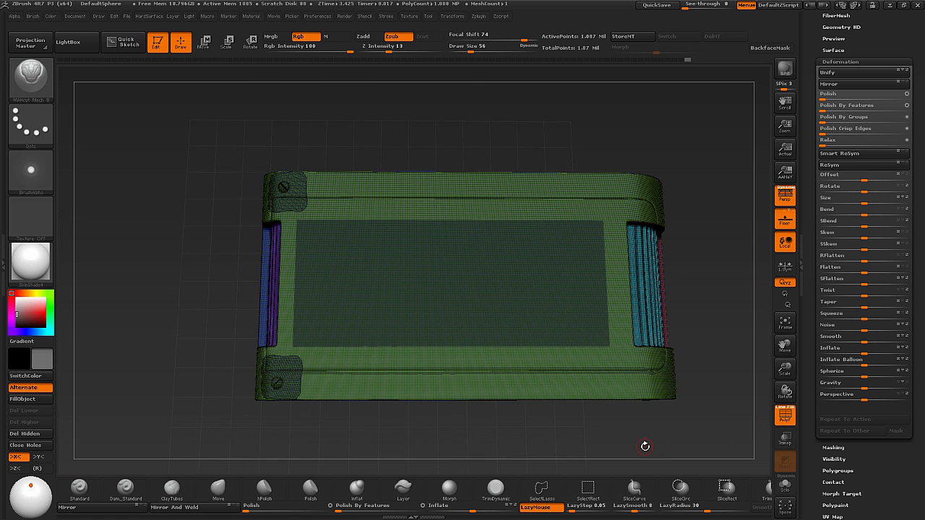
pyautogui.press('ctrl')
pyautogui.moveTo(645, 446)
pyautogui.keyDown('ctrl'); pyautogui.mouseDown()
pyautogui.moveTo(698, 455)
pyautogui.moveTo(499, 320)
pyautogui.mouseUp(); pyautogui.keyUp('ctrl')
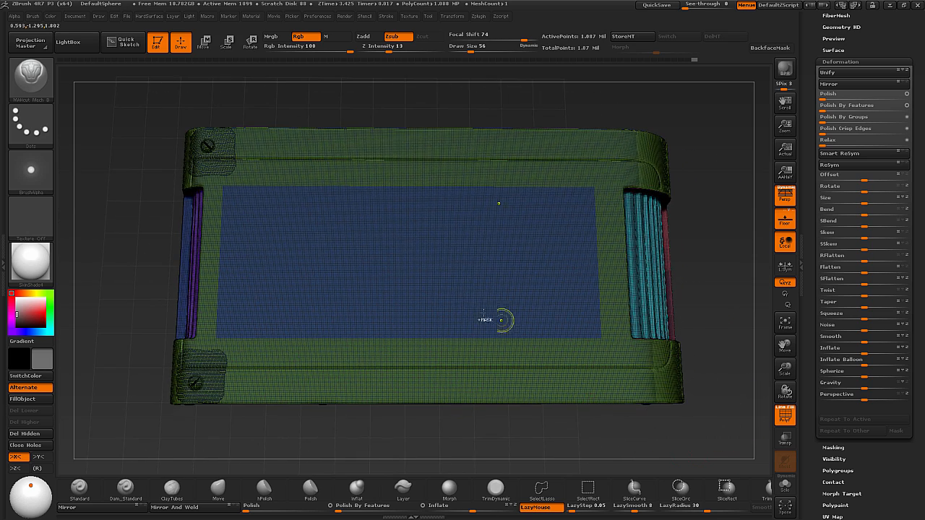
# Isolate the central rectangle's polygroup, apply Polish By Features to it, and unhide the whole model.
pyautogui.keyDown('ctrl'); pyautogui.keyDown('shift'); pyautogui.click(464, 299); pyautogui.keyUp('shift'); pyautogui.keyUp('ctrl')
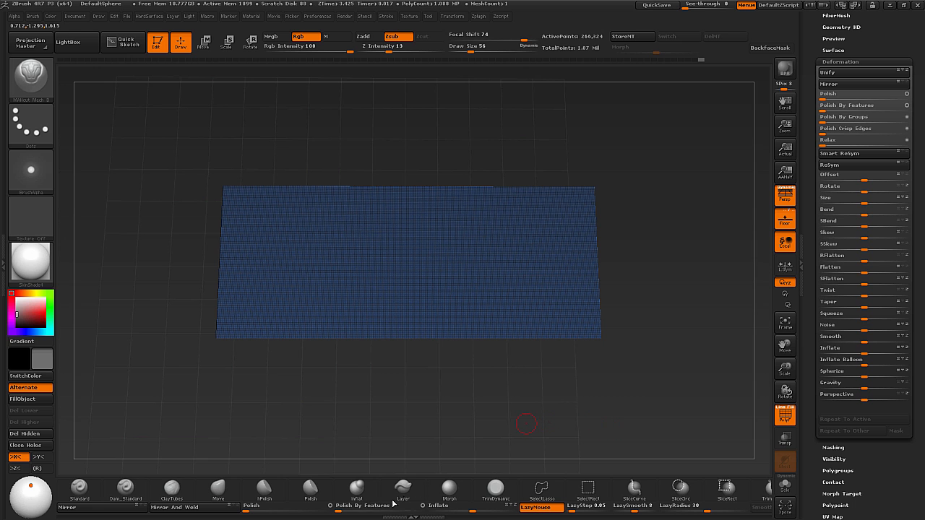
pyautogui.click(343, 510)
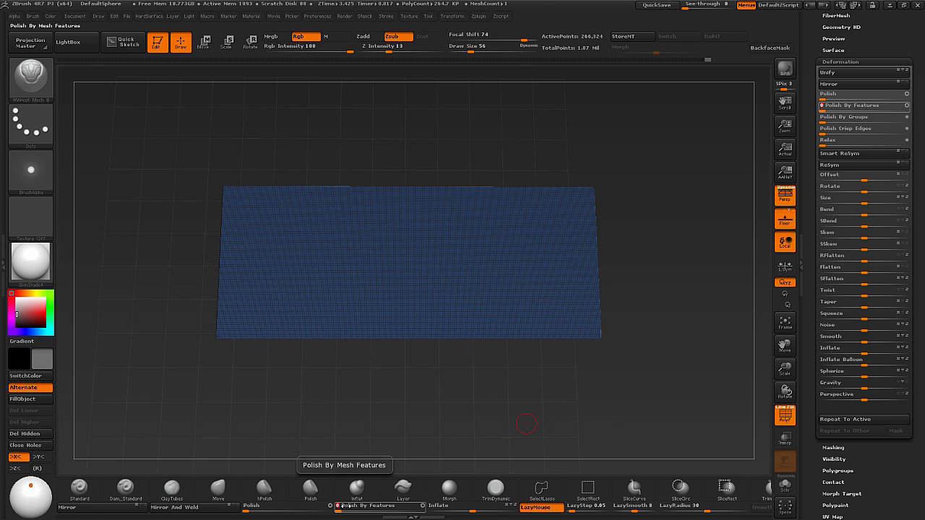
pyautogui.press('ctrl')
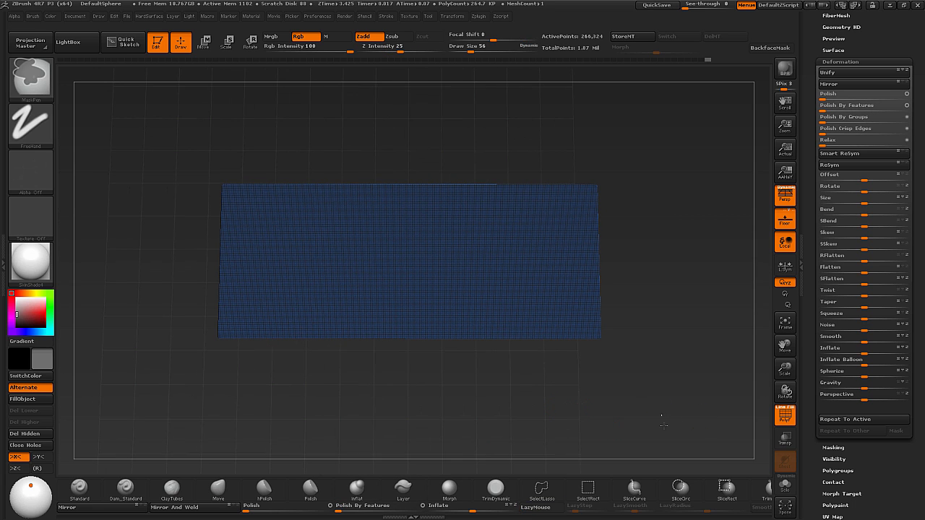
pyautogui.keyDown('ctrl'); pyautogui.click(662, 419); pyautogui.keyUp('ctrl')
pyautogui.keyDown('ctrl'); pyautogui.keyDown('shift'); pyautogui.click(664, 417); pyautogui.keyUp('shift'); pyautogui.keyUp('ctrl')
pyautogui.moveTo(664, 416); pyautogui.dragTo(682, 345)
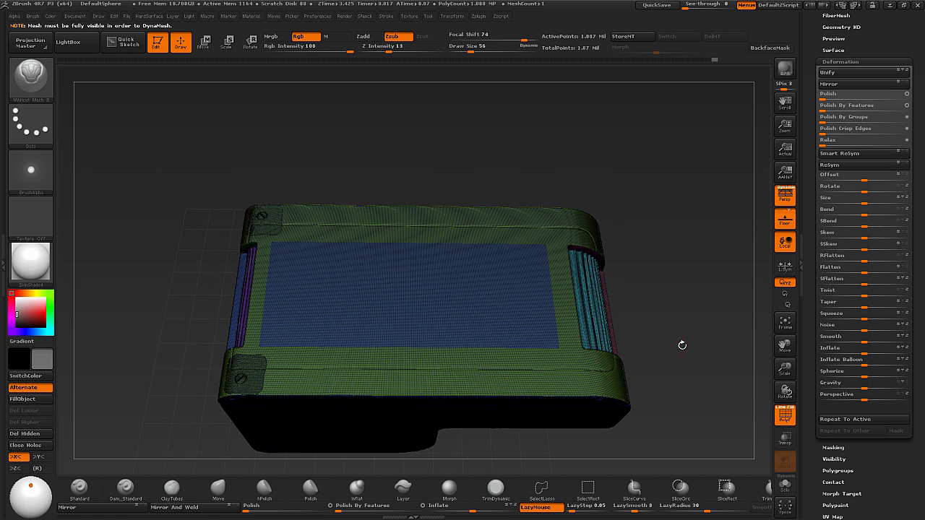
# Isolate the central rectangle's polygroup, try to move it inward along a vertical transpose line, and unhide the whole model.
pyautogui.keyDown('ctrl'); pyautogui.keyDown('shift'); pyautogui.click(450, 318); pyautogui.keyUp('shift'); pyautogui.keyUp('ctrl')
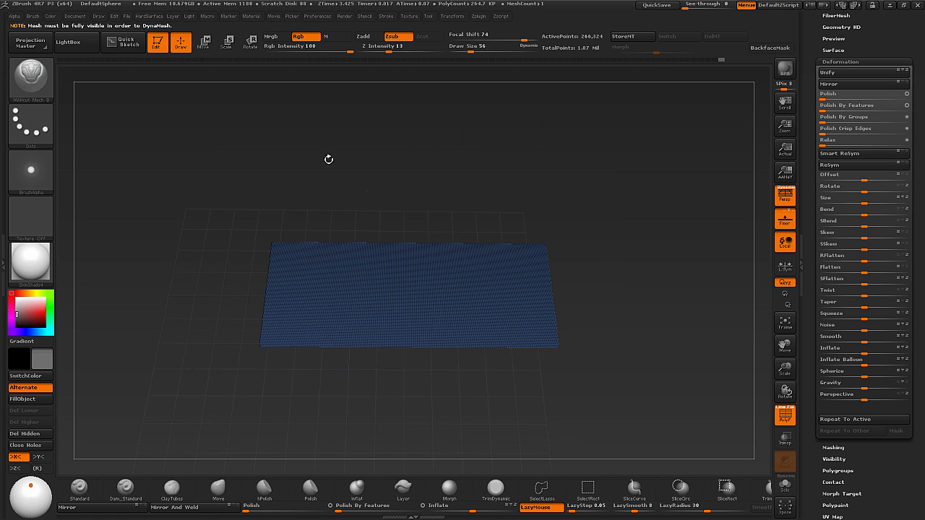
pyautogui.press('w')
pyautogui.keyDown('shift'); pyautogui.moveTo(597, 320); pyautogui.dragTo(599, 297); pyautogui.keyUp('shift')
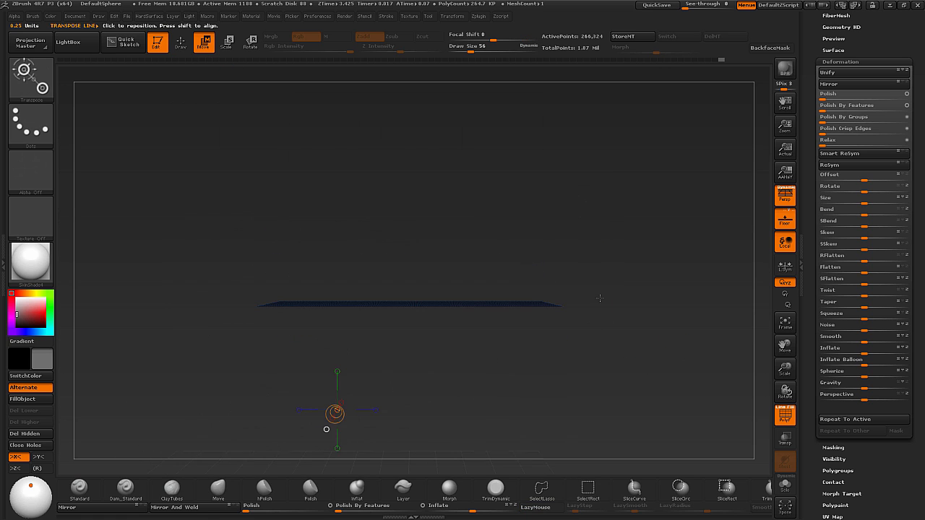
pyautogui.keyDown('shift'); pyautogui.moveTo(456, 305); pyautogui.dragTo(457, 222); pyautogui.keyUp('shift')
pyautogui.moveTo(555, 229); pyautogui.dragTo(550, 253)
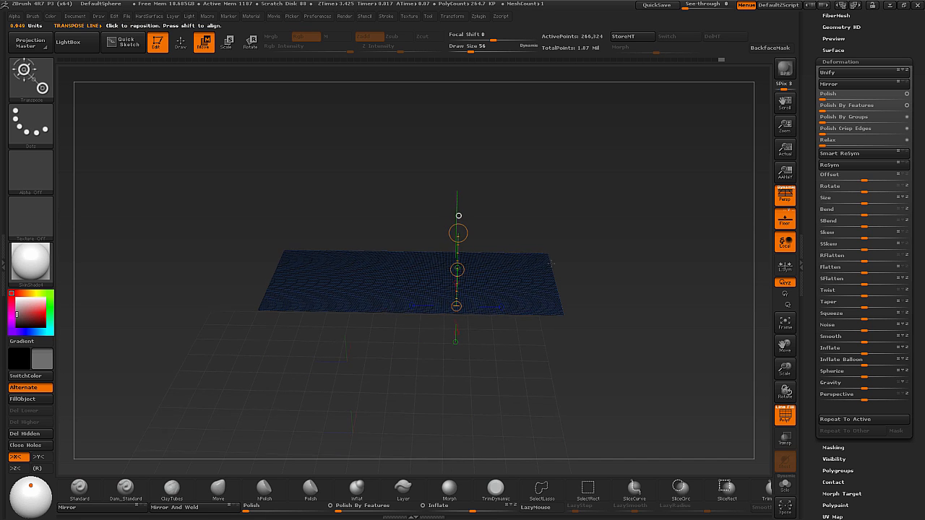
pyautogui.moveTo(457, 270); pyautogui.dragTo(459, 280)
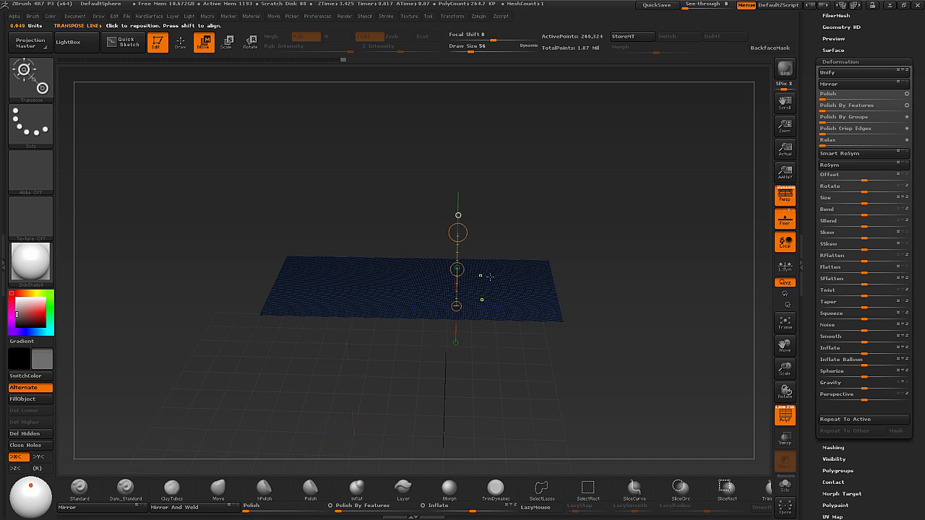
pyautogui.hotkey('ctrl', 'z')
pyautogui.keyDown('ctrl'); pyautogui.keyDown('shift'); pyautogui.click(626, 282); pyautogui.keyUp('shift'); pyautogui.keyUp('ctrl')
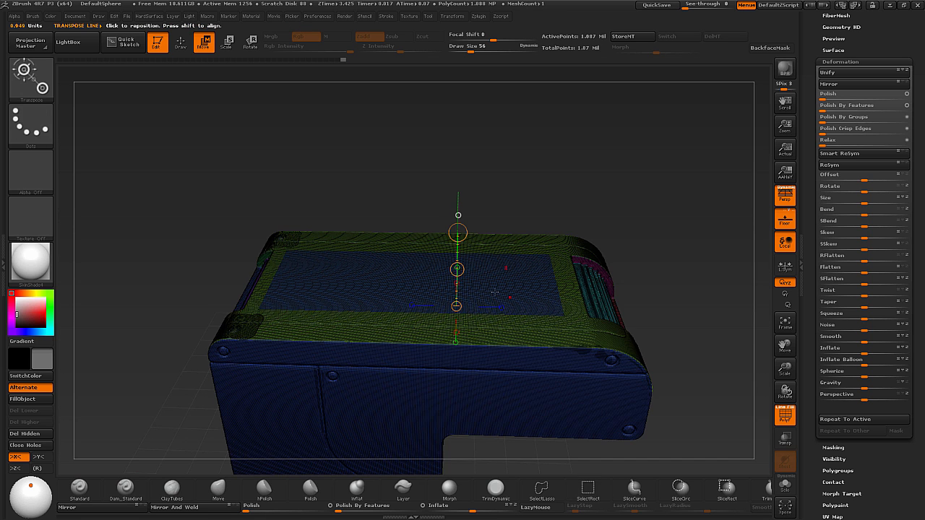
# Mask everything except the central rectangle and try to push it into the block along a transpose line.
pyautogui.keyDown('ctrl'); pyautogui.moveTo(500, 281); pyautogui.dragTo(504, 203); pyautogui.keyUp('ctrl')
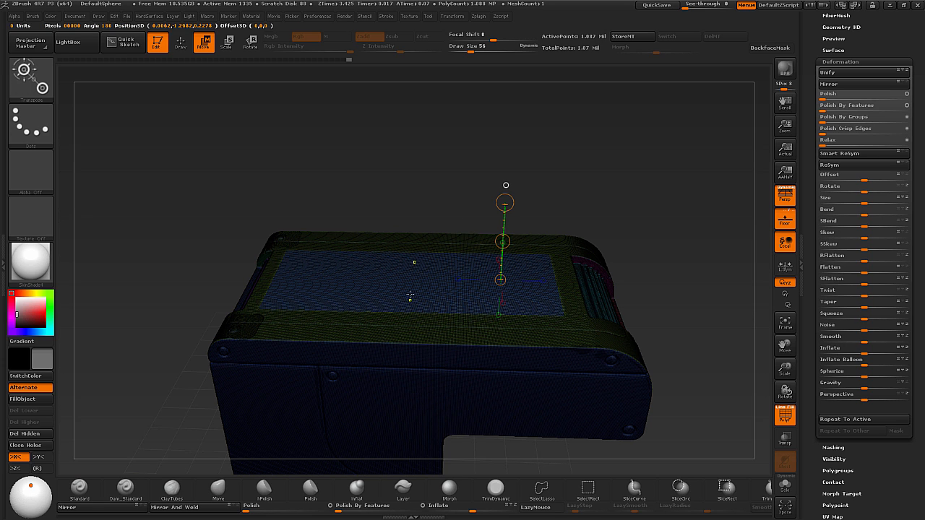
pyautogui.moveTo(504, 245); pyautogui.dragTo(504, 258)
pyautogui.moveTo(626, 227); pyautogui.dragTo(523, 247)
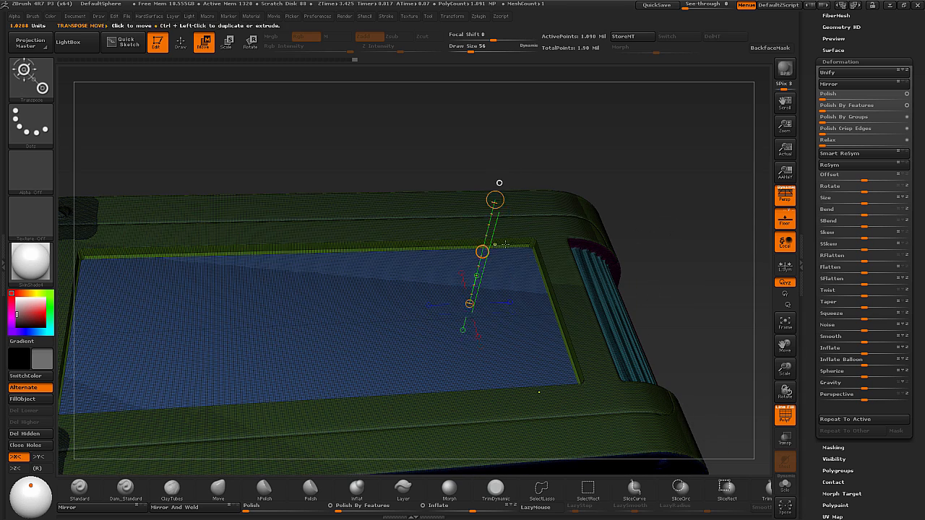
pyautogui.press('ctrl')
pyautogui.hotkey('ctrl', 'z')
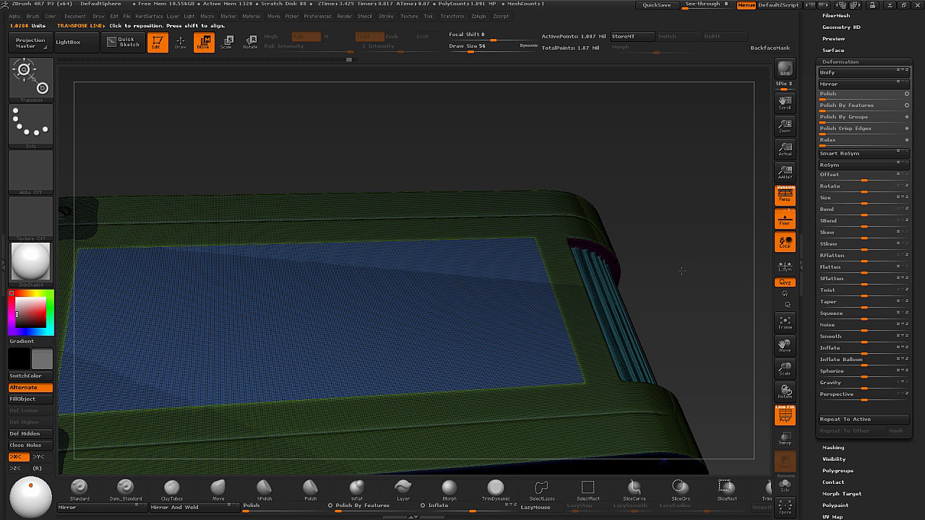
# Isolate the central rectangle's polygroup and run GroupsLoops on it with Loops set to 1.
pyautogui.moveTo(676, 264)
pyautogui.keyDown('alt'); pyautogui.mouseDown()
pyautogui.moveTo(662, 251)
pyautogui.moveTo(454, 221)
pyautogui.mouseUp(); pyautogui.keyUp('alt')
pyautogui.click(181, 42)
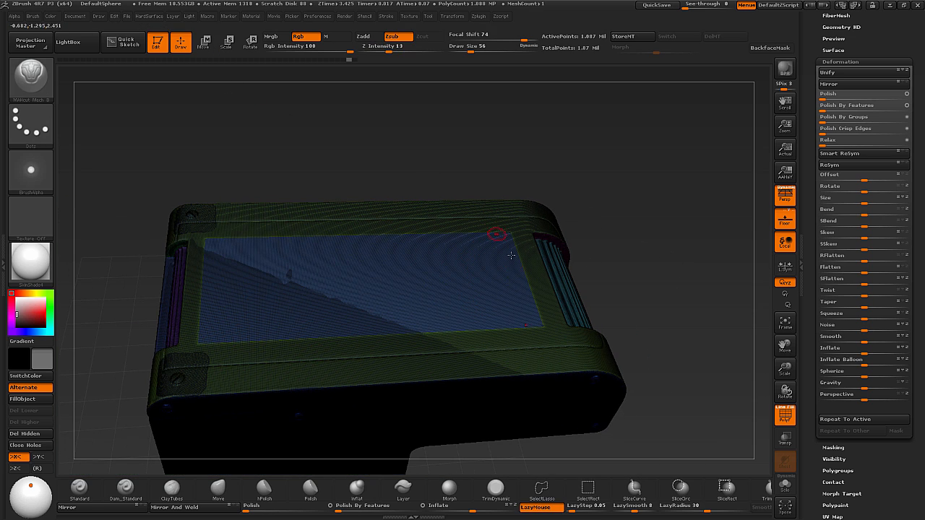
pyautogui.keyDown('ctrl'); pyautogui.keyDown('shift'); pyautogui.click(456, 302); pyautogui.keyUp('shift'); pyautogui.keyUp('ctrl')
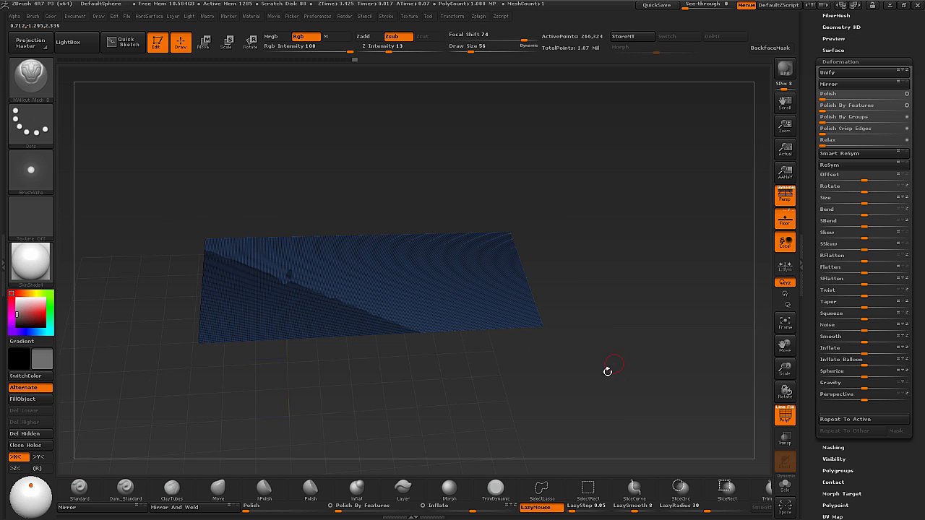
pyautogui.moveTo(840, 27); pyautogui.dragTo(839, 192)
pyautogui.click(836, 134)
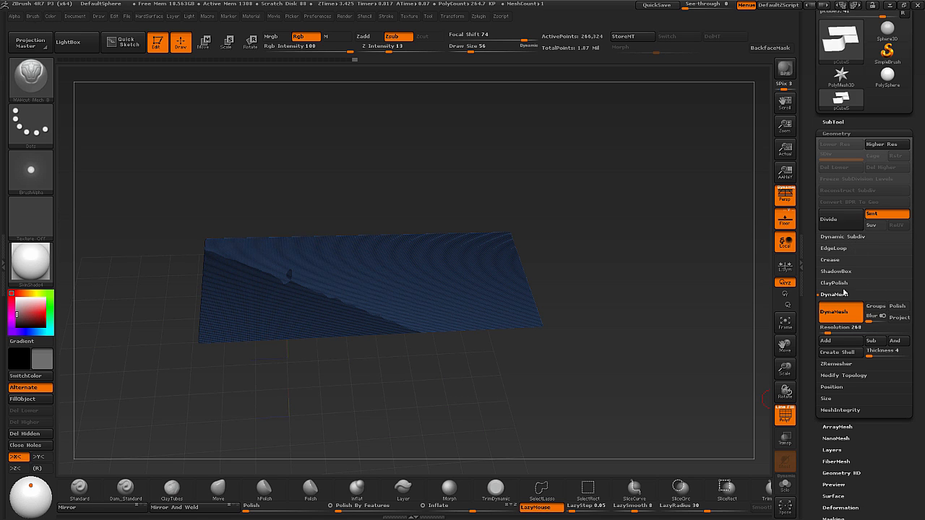
pyautogui.click(834, 295)
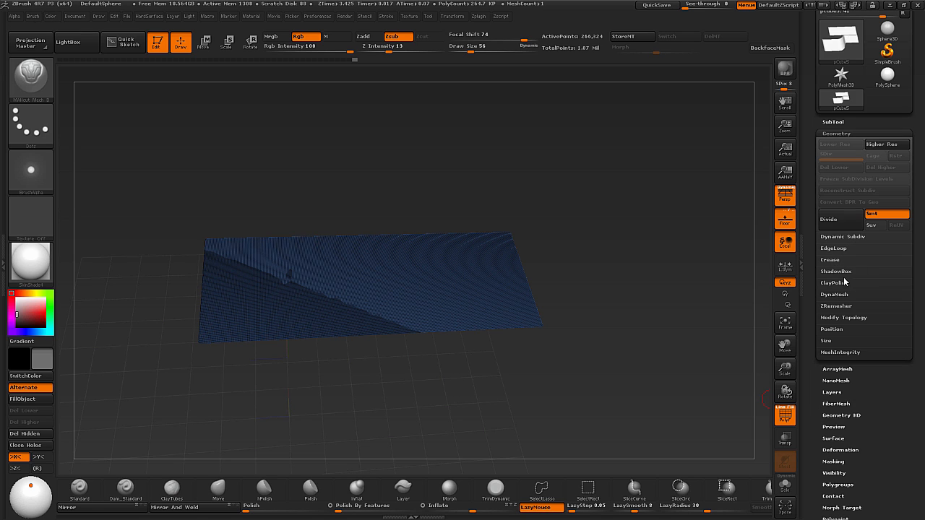
pyautogui.click(834, 248)
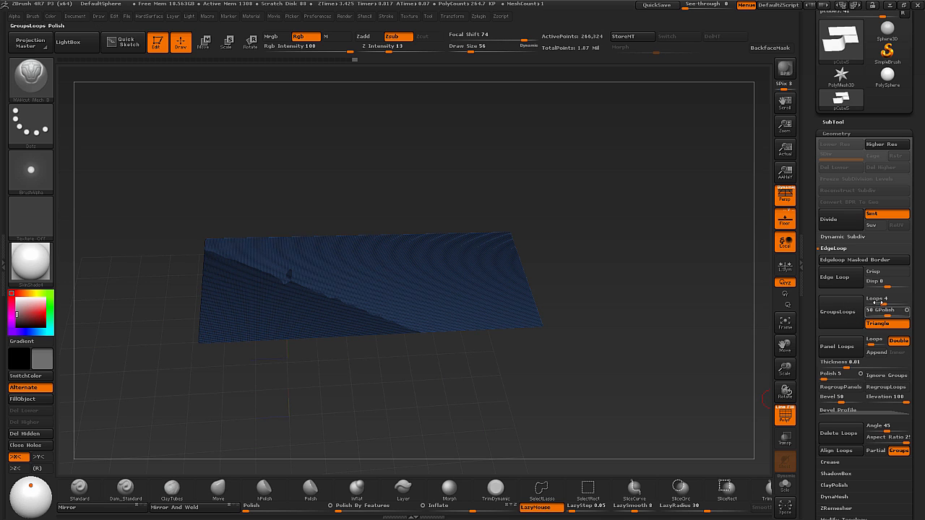
pyautogui.click(872, 304)
pyautogui.moveTo(870, 304); pyautogui.dragTo(872, 304)
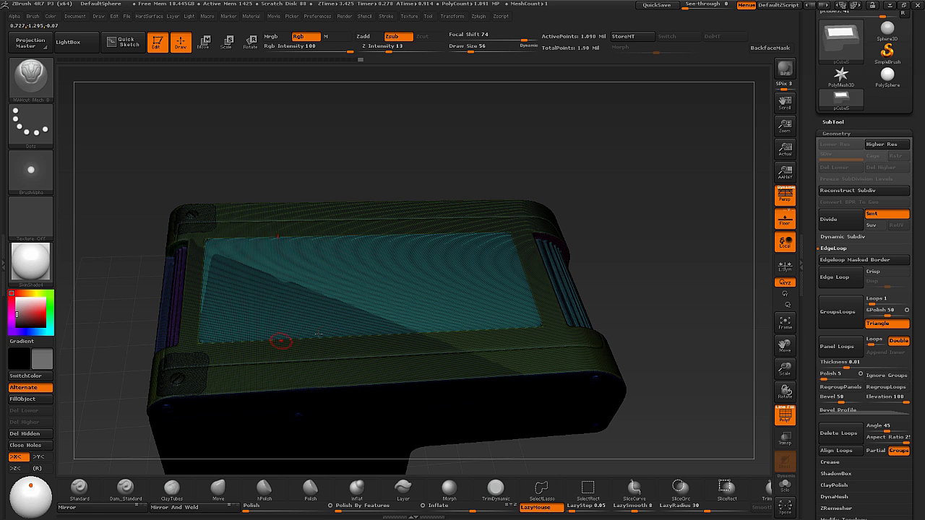
# Push the unmasked central rectangle straight into the block with a Move transpose line to form a recessed panel.
pyautogui.click(205, 48)
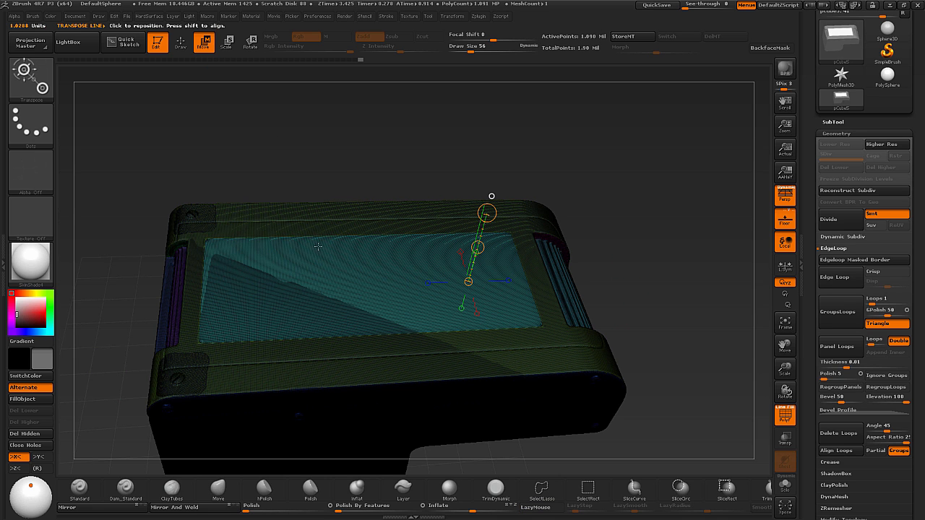
pyautogui.click(330, 305)
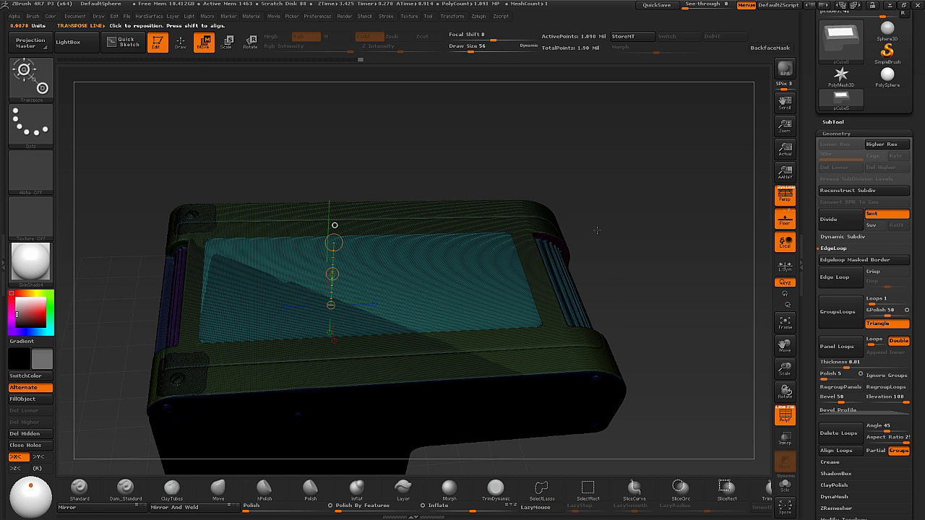
pyautogui.keyDown('ctrl'); pyautogui.click(526, 248); pyautogui.keyUp('ctrl')
pyautogui.keyDown('ctrl'); pyautogui.click(363, 284); pyautogui.keyUp('ctrl')
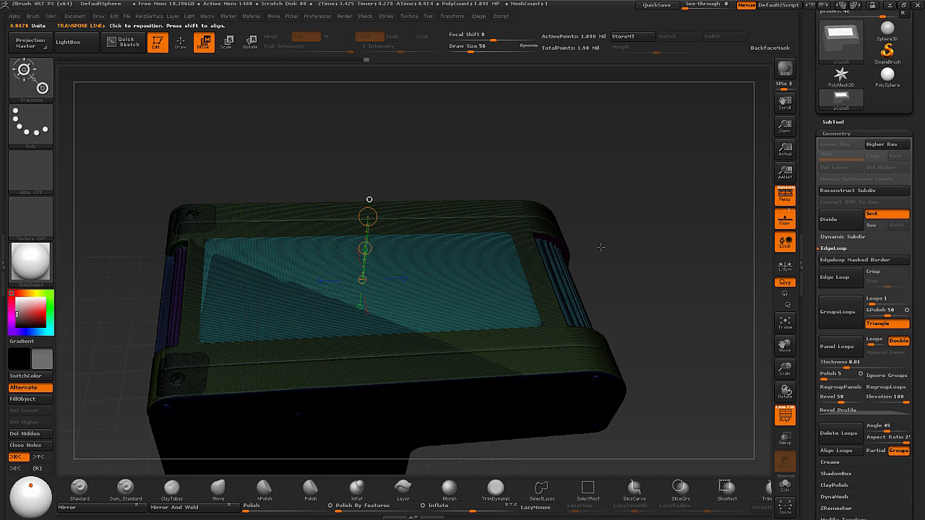
pyautogui.keyDown('shift'); pyautogui.moveTo(601, 247); pyautogui.dragTo(596, 239); pyautogui.keyUp('shift')
pyautogui.moveTo(410, 223)
pyautogui.mouseDown()
pyautogui.moveTo(407, 253)
pyautogui.moveTo(361, 246)
pyautogui.moveTo(362, 255)
pyautogui.mouseUp()
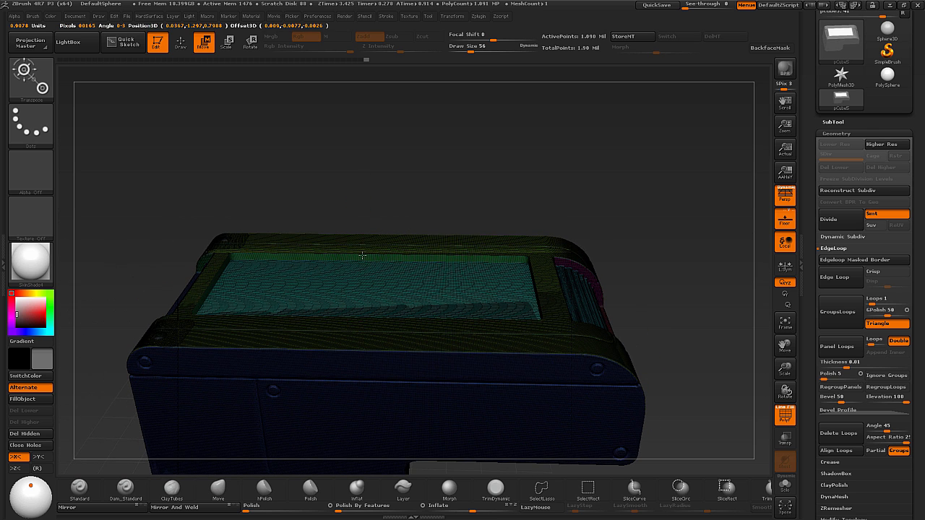
# Scale the recessed panel slightly along a transpose line in the face-on view, and hide the polyframe.
pyautogui.moveTo(569, 216); pyautogui.dragTo(609, 210)
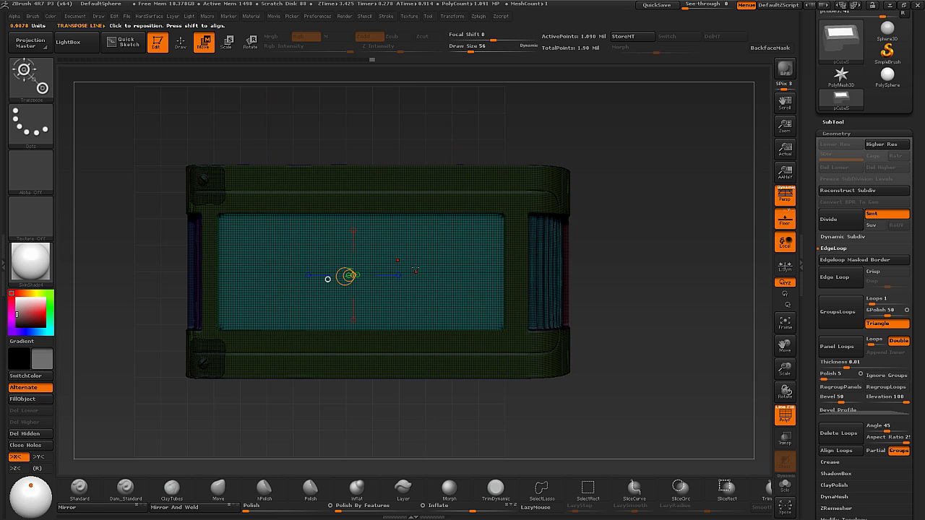
pyautogui.moveTo(346, 277); pyautogui.dragTo(398, 135)
pyautogui.click(228, 43)
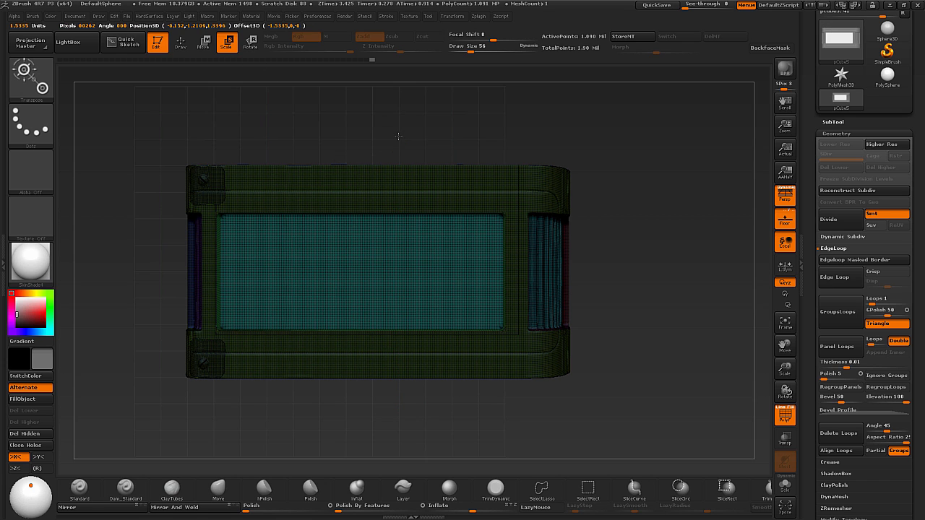
pyautogui.moveTo(598, 233)
pyautogui.mouseDown()
pyautogui.moveTo(620, 212)
pyautogui.moveTo(617, 244)
pyautogui.mouseUp()
pyautogui.click(181, 48)
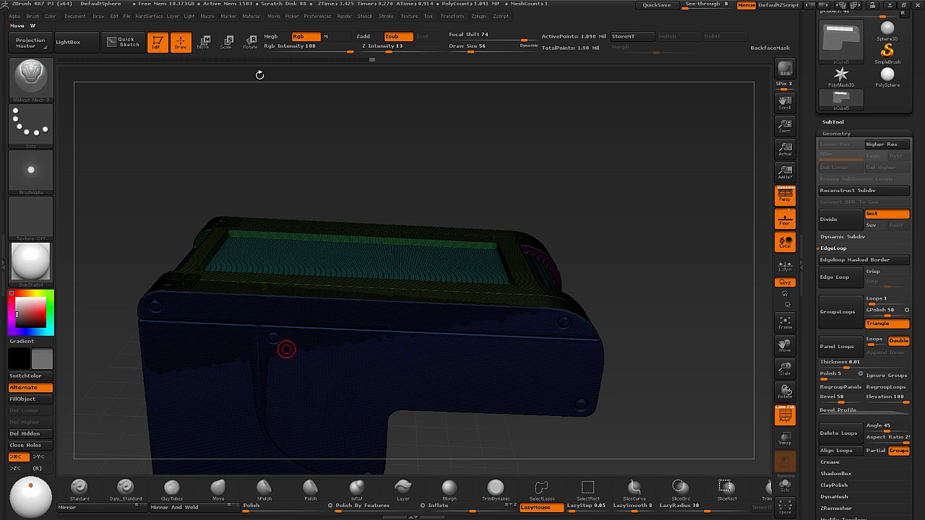
pyautogui.click(785, 414)
# Apply Polish By Features to the unmasked recessed panel and clear the mask from the model.
pyautogui.moveTo(631, 309); pyautogui.dragTo(637, 342)
pyautogui.keyDown('ctrl'); pyautogui.click(501, 335); pyautogui.keyUp('ctrl')
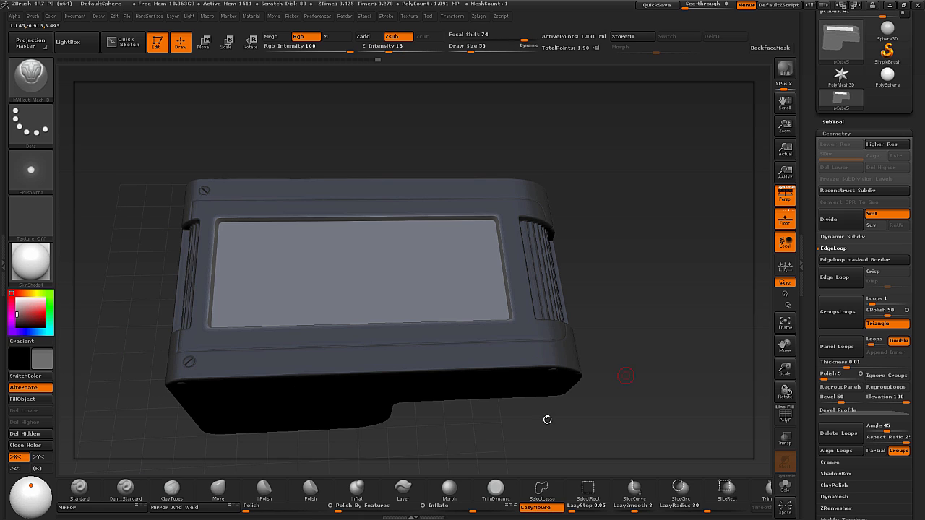
pyautogui.moveTo(555, 430); pyautogui.dragTo(479, 371)
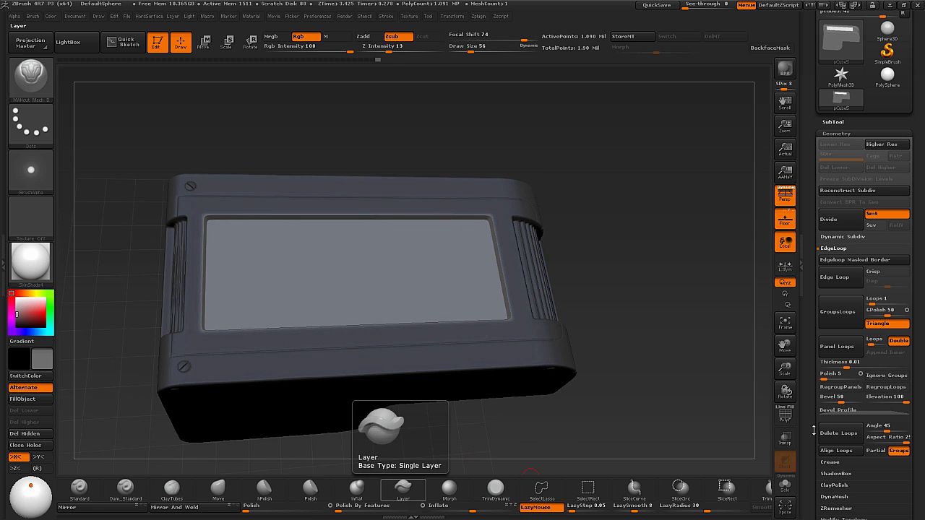
pyautogui.scroll(-5, 851, 369)
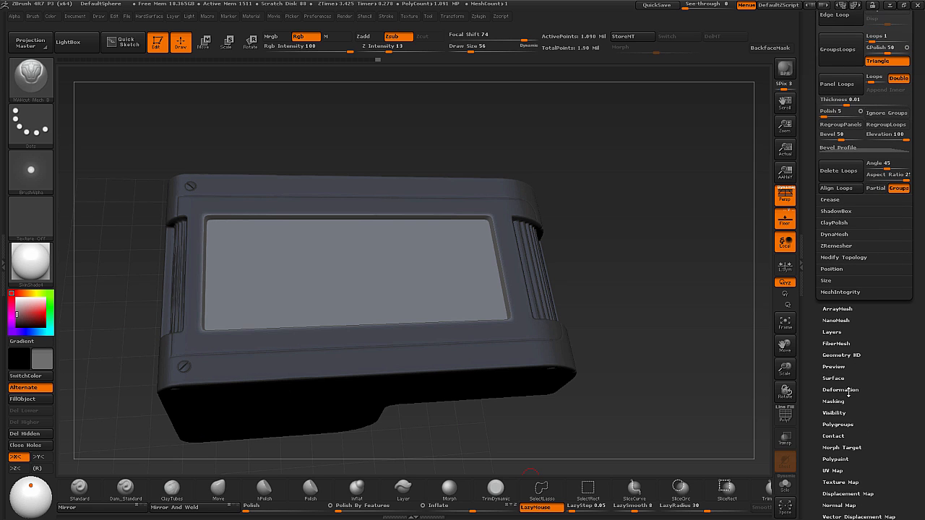
pyautogui.click(854, 388)
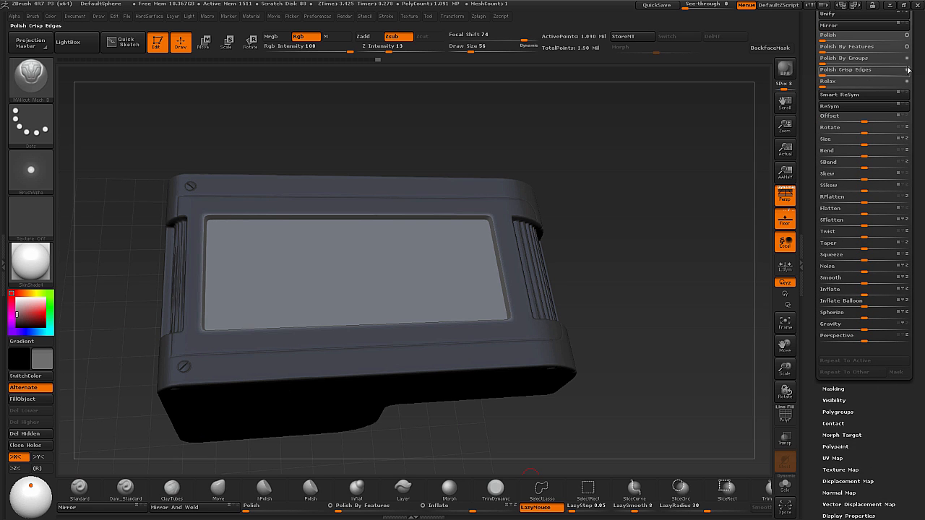
pyautogui.click(823, 46)
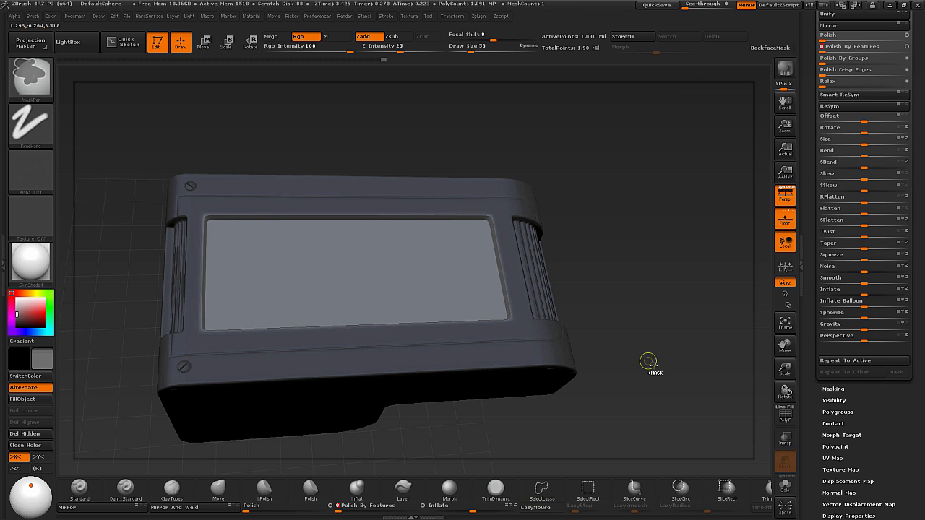
pyautogui.moveTo(648, 364); pyautogui.dragTo(654, 419)
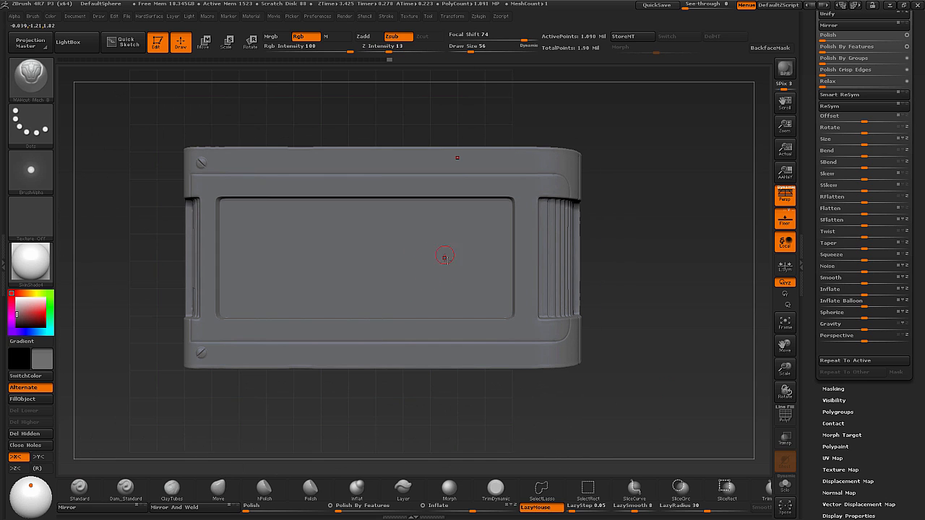
# Mask the whole model except the recessed panel's polygroup by isolating the panel, masking it and inverting the mask.
pyautogui.keyDown('ctrl'); pyautogui.keyDown('shift'); pyautogui.click(445, 282); pyautogui.keyUp('shift'); pyautogui.keyUp('ctrl')
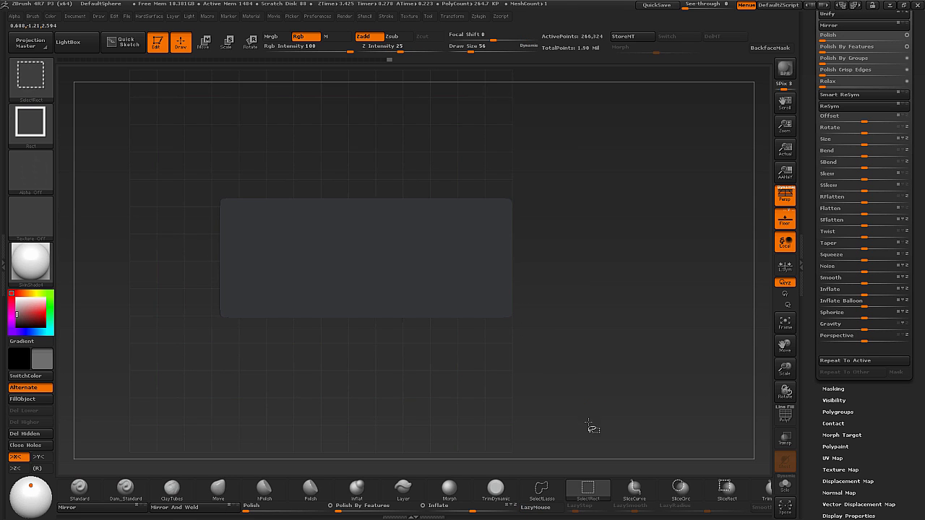
pyautogui.keyDown('ctrl'); pyautogui.keyDown('shift'); pyautogui.click(587, 422); pyautogui.keyUp('shift'); pyautogui.keyUp('ctrl')
pyautogui.keyDown('ctrl'); pyautogui.click(587, 421); pyautogui.keyUp('ctrl')
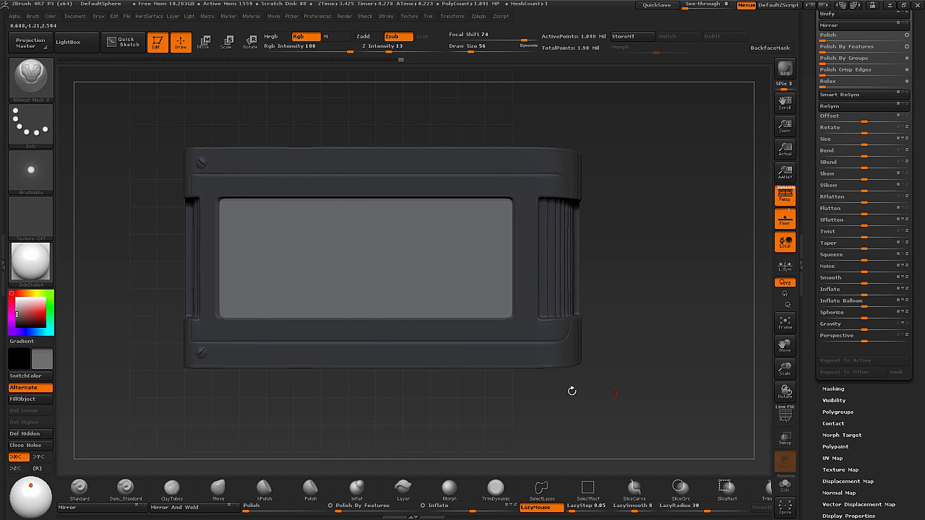
# Show the polyframe, subdivide only the unmasked recessed panel once, and hide the polyframe again in the face-on view.
pyautogui.hotkey('shift', 'f')
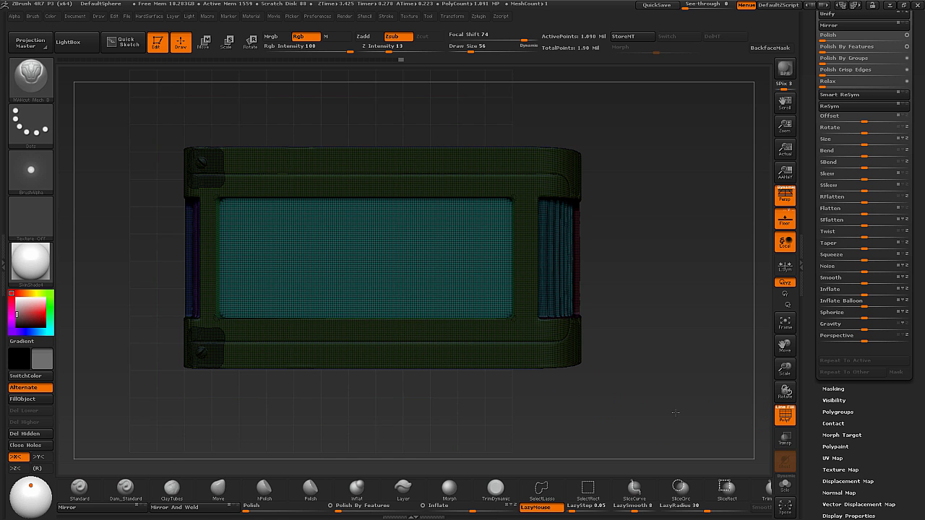
pyautogui.moveTo(675, 412); pyautogui.dragTo(673, 406)
pyautogui.press('ctrl')
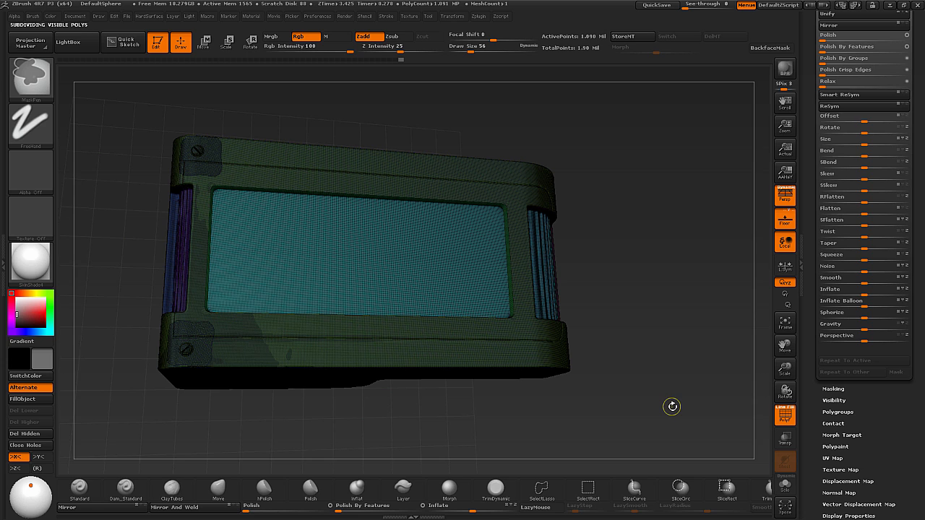
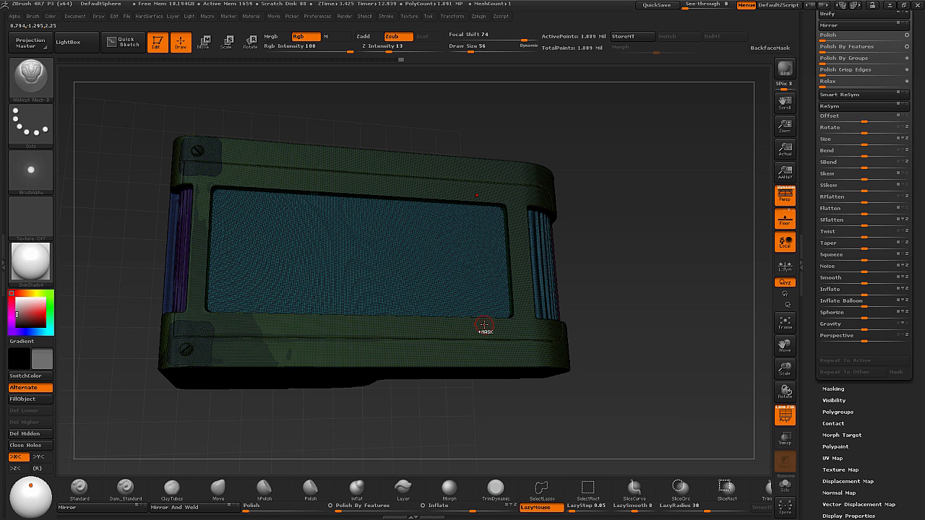
pyautogui.press('ctrl')
pyautogui.keyDown('shift'); pyautogui.moveTo(687, 405); pyautogui.dragTo(683, 419); pyautogui.keyUp('shift')
pyautogui.click(783, 417)
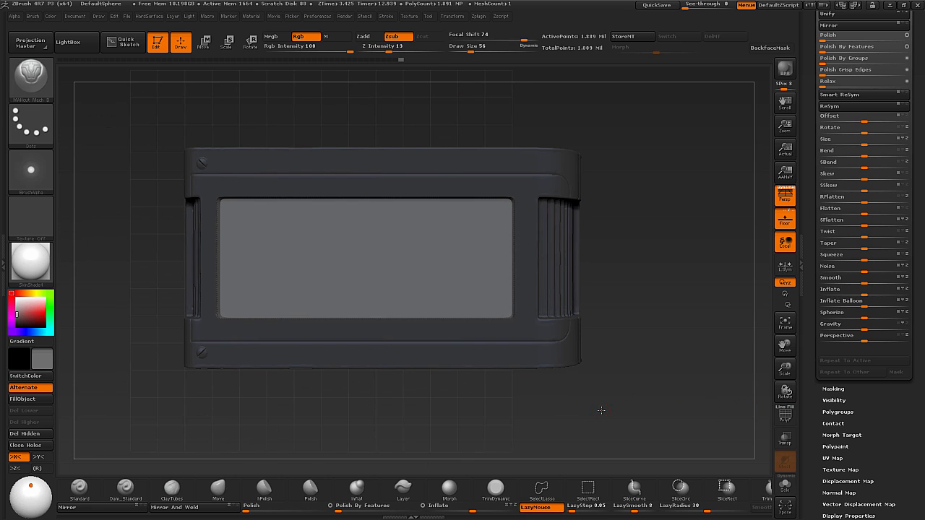
# Switch to the Drag_Grid_001 brush and set its draw size to 324 for the recessed panel.
pyautogui.keyDown('alt'); pyautogui.moveTo(601, 410); pyautogui.dragTo(602, 409); pyautogui.keyUp('alt')
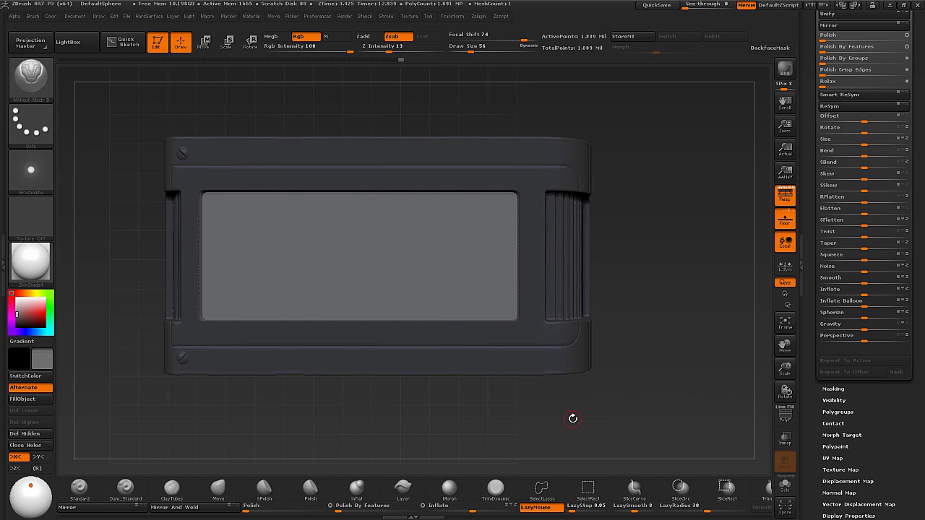
pyautogui.press('b')
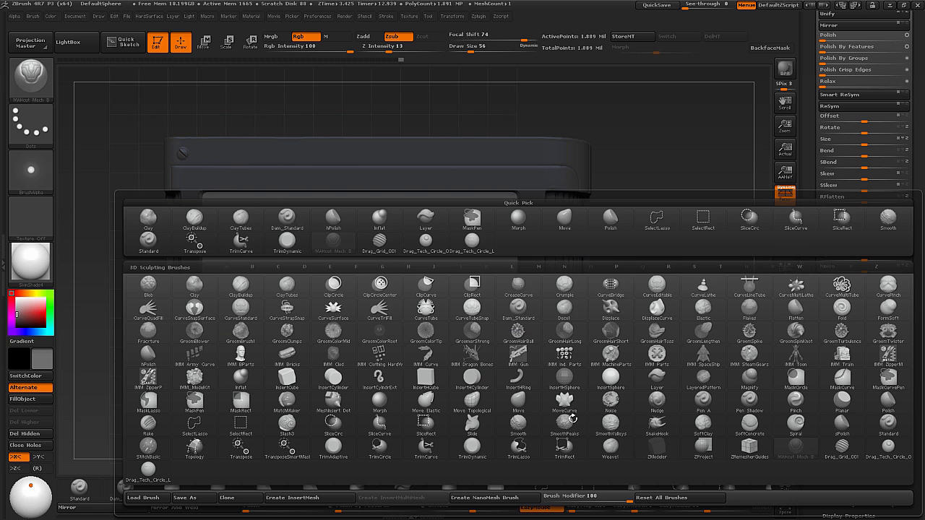
pyautogui.click(385, 250)
pyautogui.press('s')
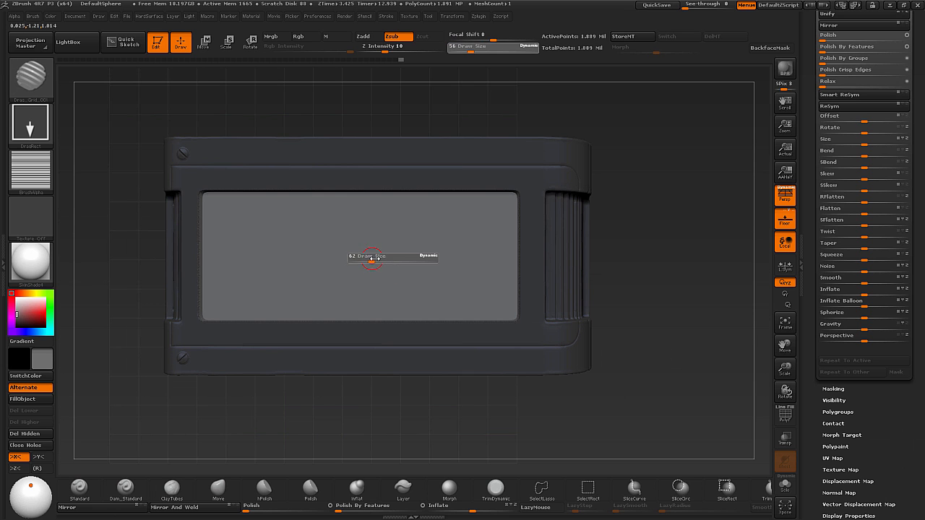
pyautogui.moveTo(371, 261)
pyautogui.mouseDown()
pyautogui.moveTo(387, 260)
pyautogui.moveTo(378, 258)
pyautogui.mouseUp()
pyautogui.press('s')
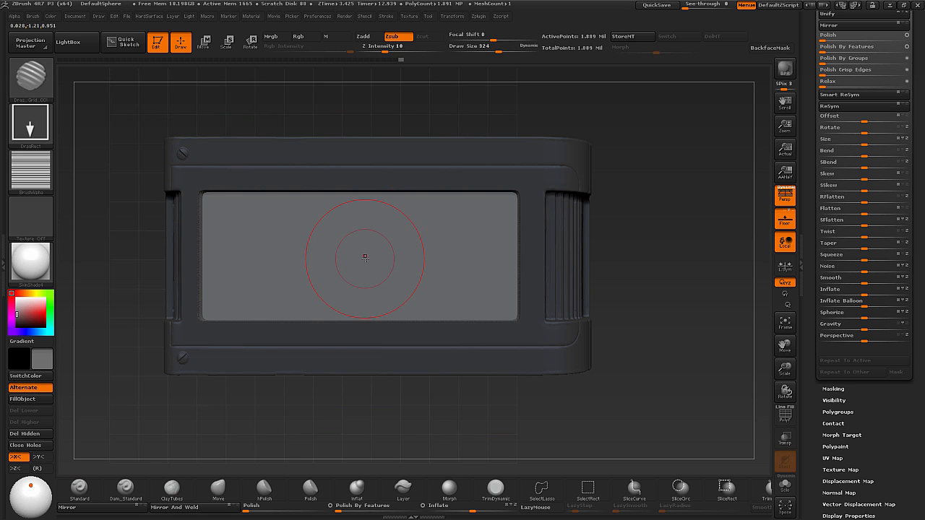
# Try two test stamps of the grid pattern at the middle of the recessed panel.
pyautogui.moveTo(366, 258)
pyautogui.mouseDown()
pyautogui.moveTo(466, 309)
pyautogui.moveTo(489, 291)
pyautogui.moveTo(435, 169)
pyautogui.moveTo(335, 116)
pyautogui.moveTo(388, 377)
pyautogui.moveTo(331, 386)
pyautogui.mouseUp()
pyautogui.hotkey('ctrl', 'z')
pyautogui.moveTo(420, 256); pyautogui.dragTo(413, 281)
pyautogui.hotkey('ctrl', 'z')
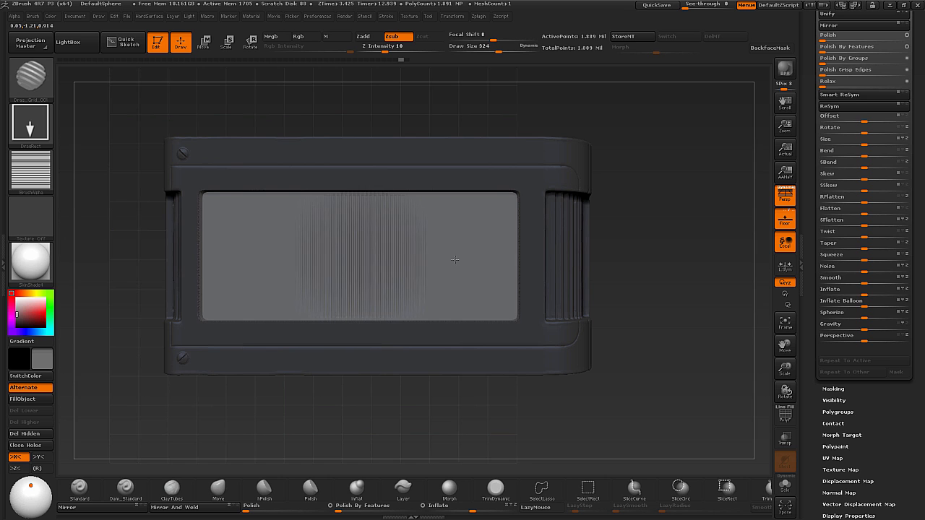
# Stamp vertical grooves across the whole recessed panel and soften them with Polish By Features.
pyautogui.moveTo(505, 247); pyautogui.dragTo(588, 255)
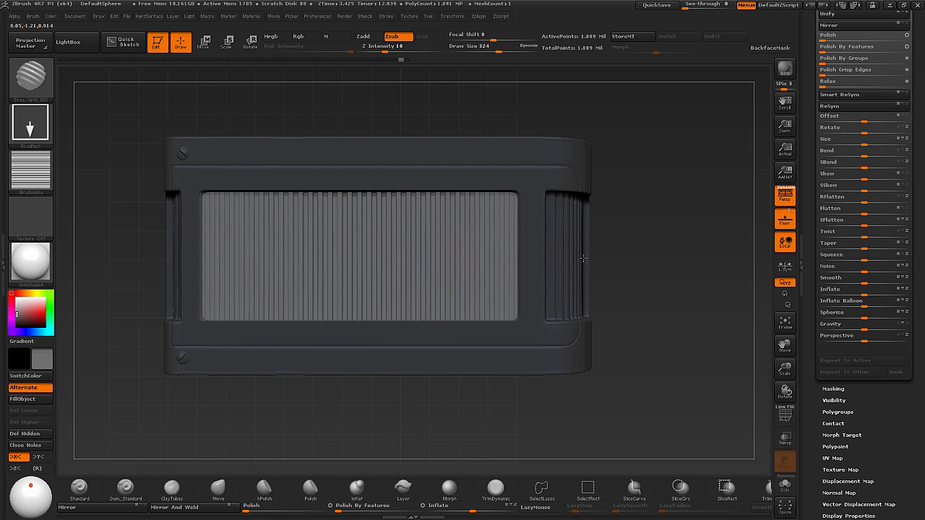
pyautogui.moveTo(562, 406); pyautogui.dragTo(608, 399)
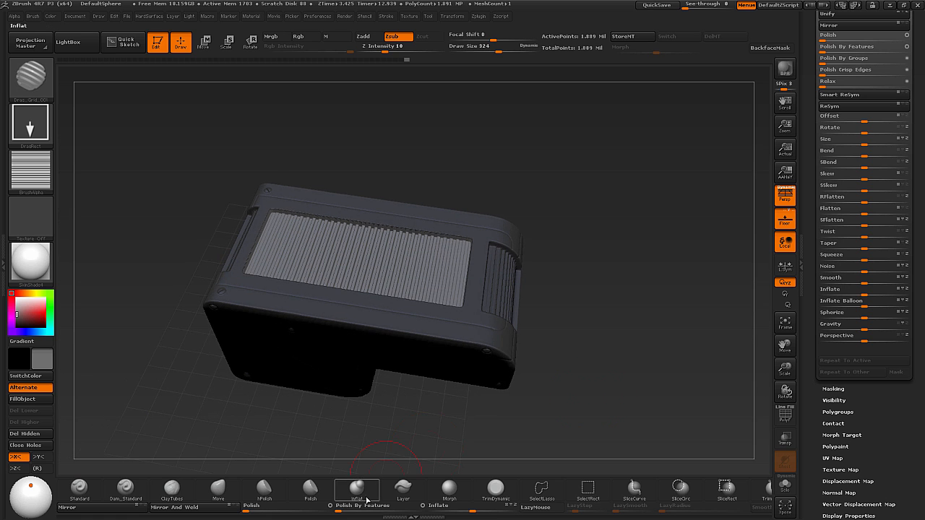
pyautogui.click(342, 508)
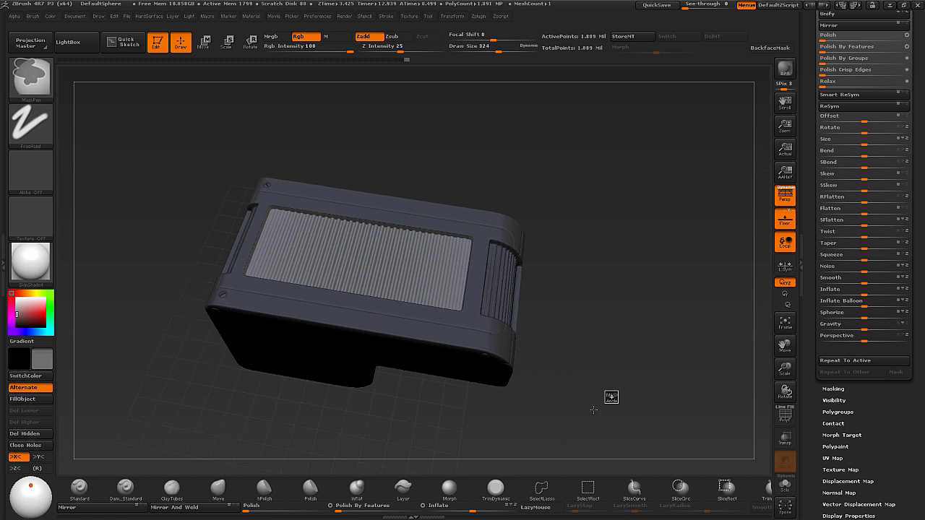
pyautogui.moveTo(613, 395); pyautogui.dragTo(634, 384)
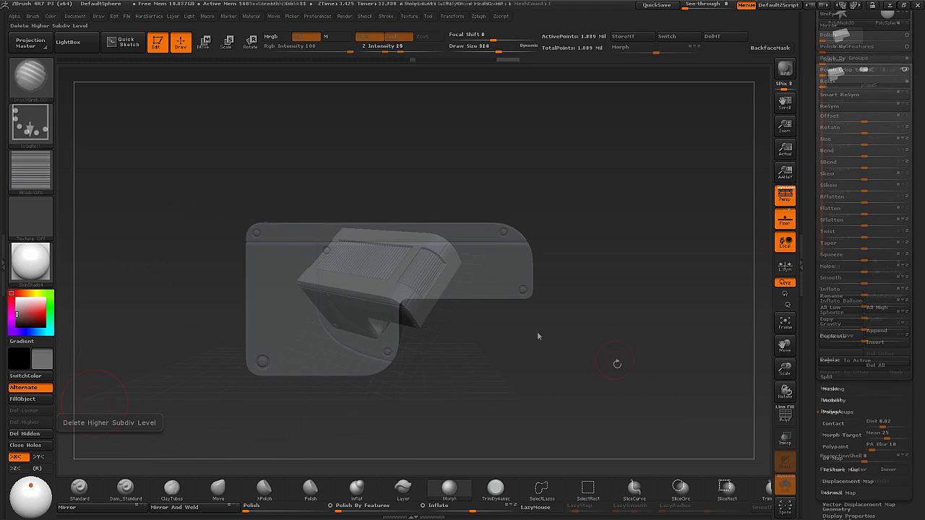
# Turn to the block's side face and load the Drag_Tech_Oval brush from the brush library.
pyautogui.moveTo(574, 352); pyautogui.dragTo(554, 346)
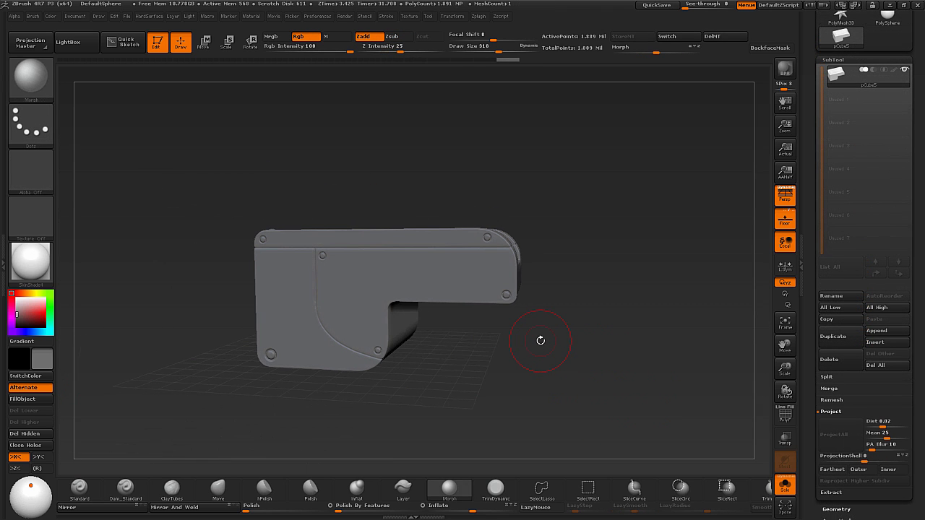
pyautogui.press(',')
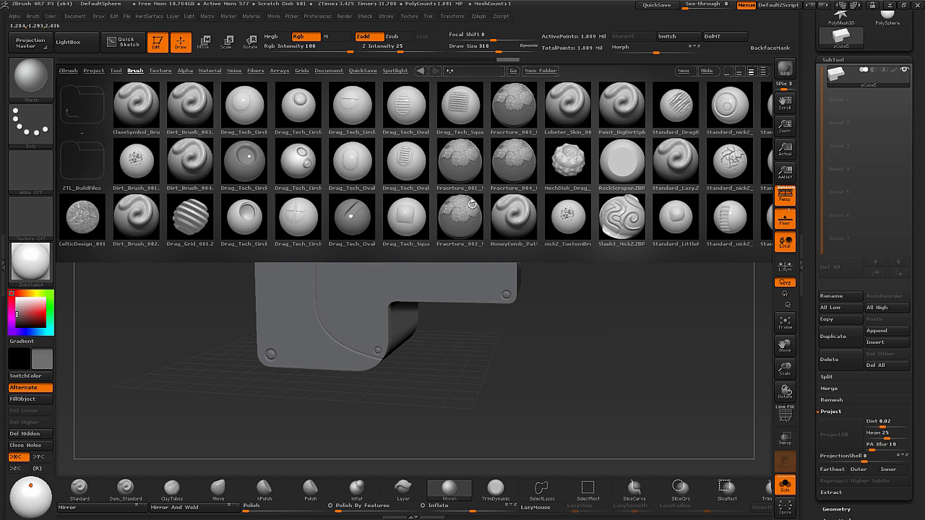
pyautogui.click(357, 219)
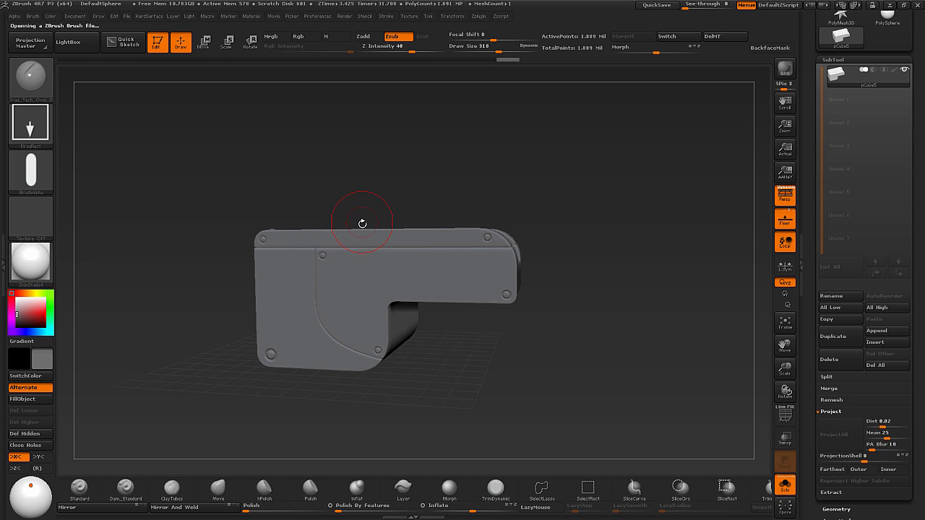
# Set the draw size to 108 and stamp an oval slot on the side's horizontal seam, towards the arm's tip.
pyautogui.press('s')
pyautogui.click(470, 359)
pyautogui.moveTo(470, 360)
pyautogui.mouseDown()
pyautogui.moveTo(495, 384)
pyautogui.moveTo(554, 401)
pyautogui.moveTo(489, 295)
pyautogui.mouseUp()
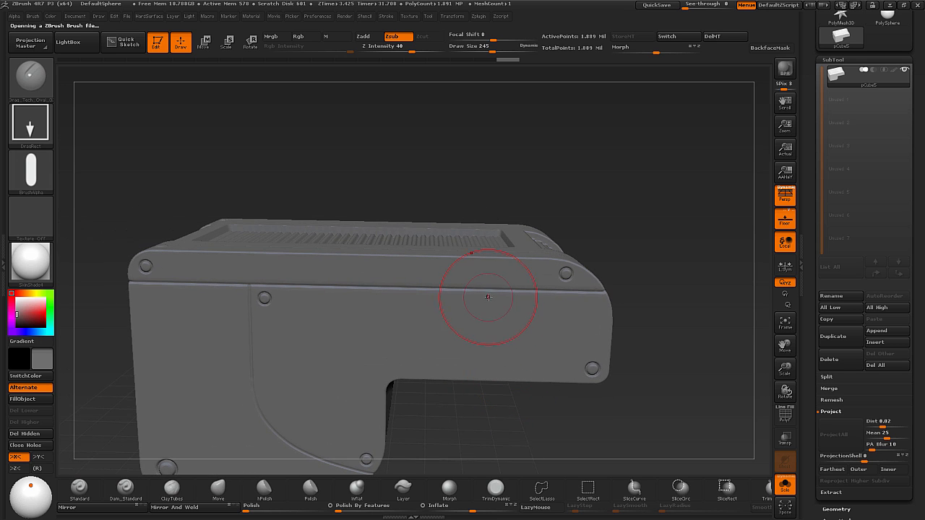
pyautogui.press('s')
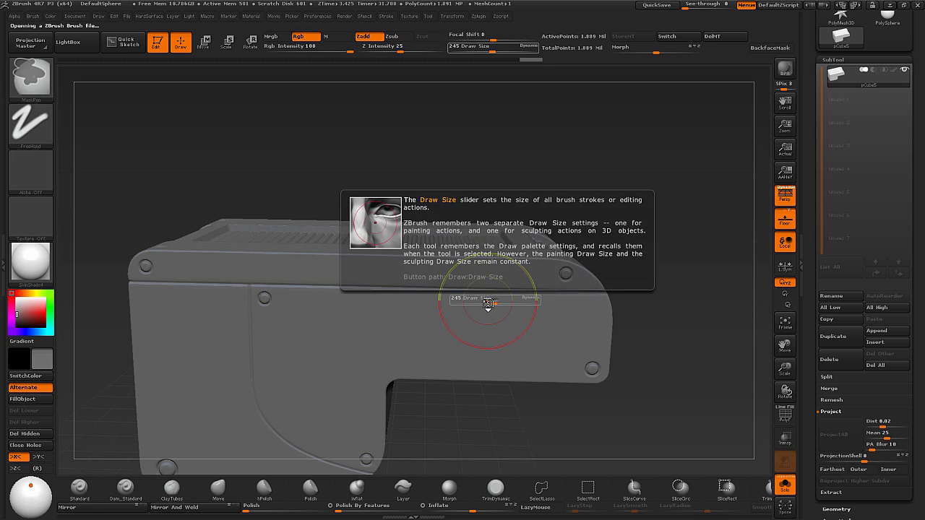
pyautogui.press('s')
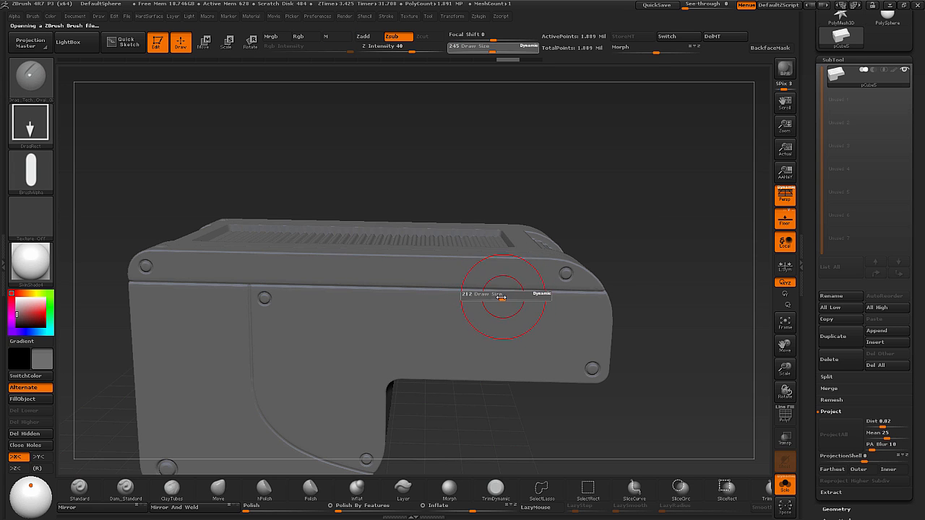
pyautogui.moveTo(499, 295); pyautogui.dragTo(488, 294)
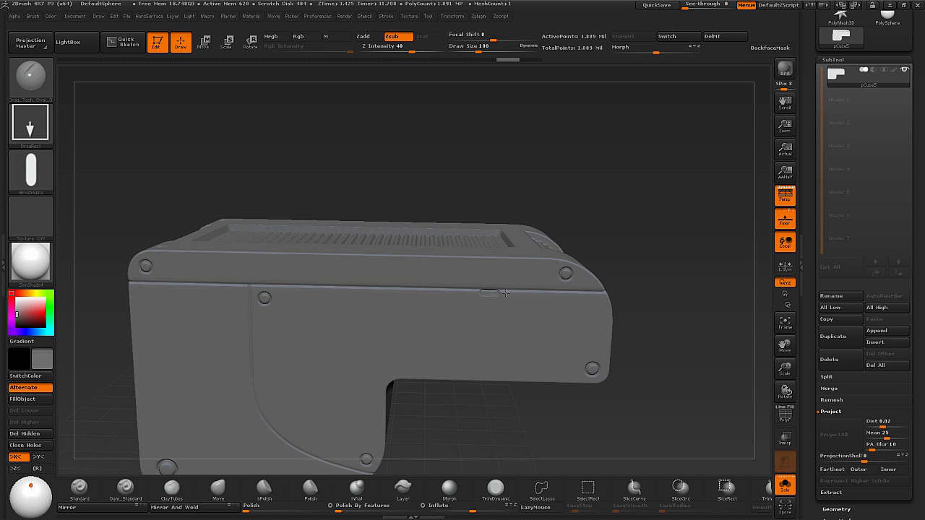
# Stamp a second oval slot near the rear end of the horizontal seam and try one on the vertical seam.
pyautogui.press('f')
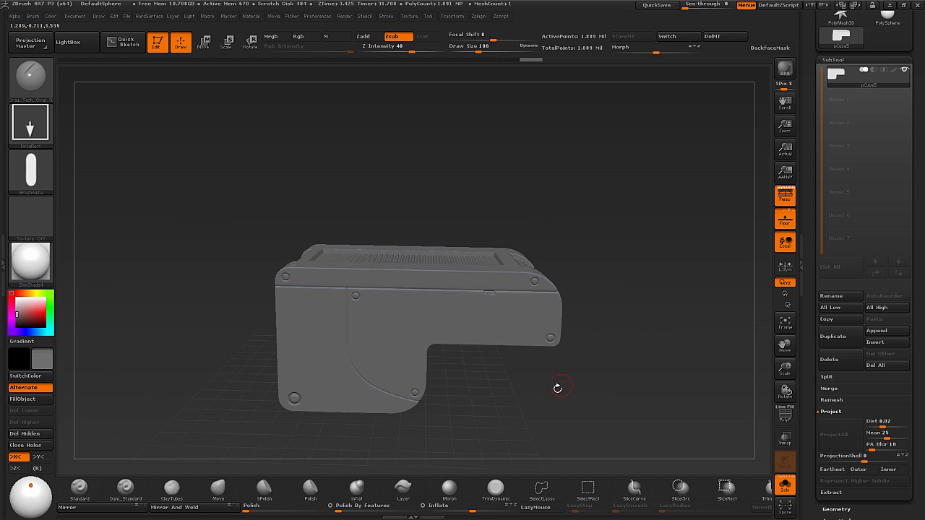
pyautogui.moveTo(557, 386); pyautogui.dragTo(568, 400)
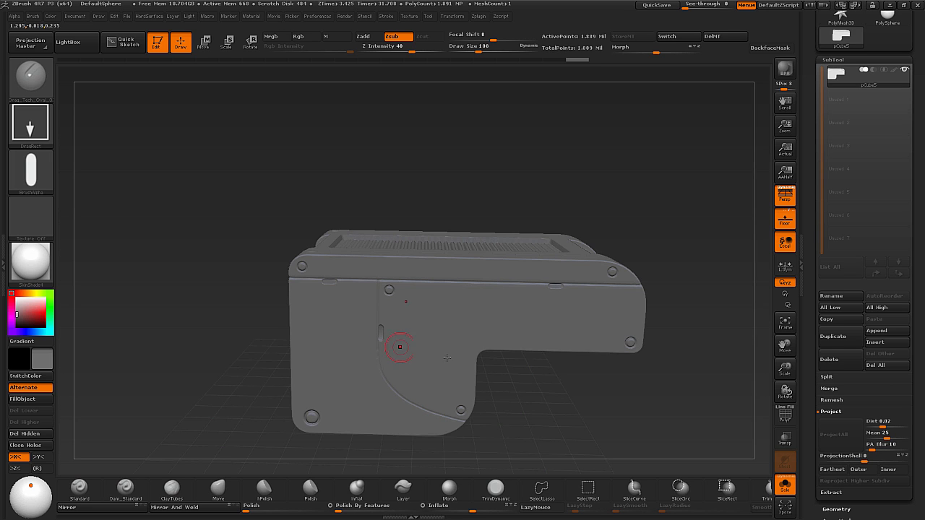
pyautogui.press('f')
pyautogui.moveTo(486, 399); pyautogui.dragTo(538, 401)
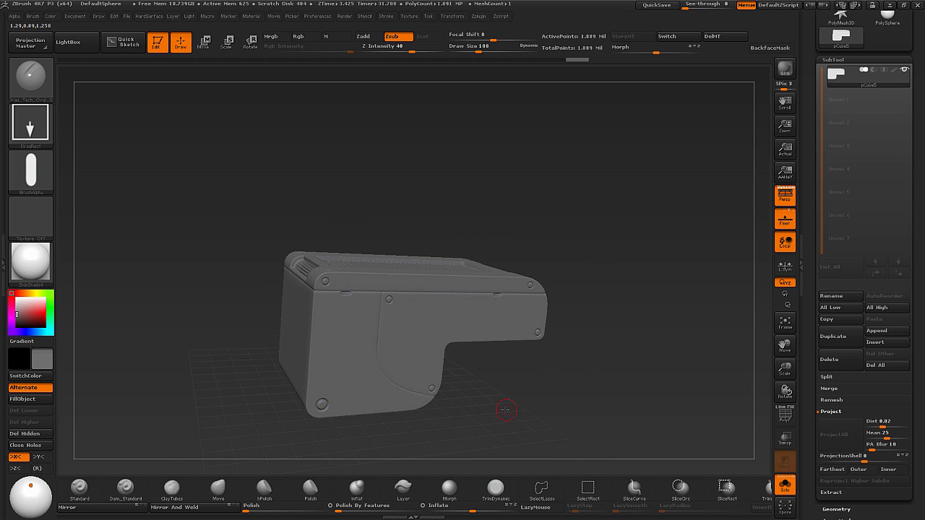
# Stamp a vertical oval slot on the rear edge of the side face, about halfway down.
pyautogui.moveTo(443, 351)
pyautogui.mouseDown()
pyautogui.moveTo(525, 419)
pyautogui.moveTo(496, 403)
pyautogui.moveTo(249, 359)
pyautogui.moveTo(279, 349)
pyautogui.mouseUp()
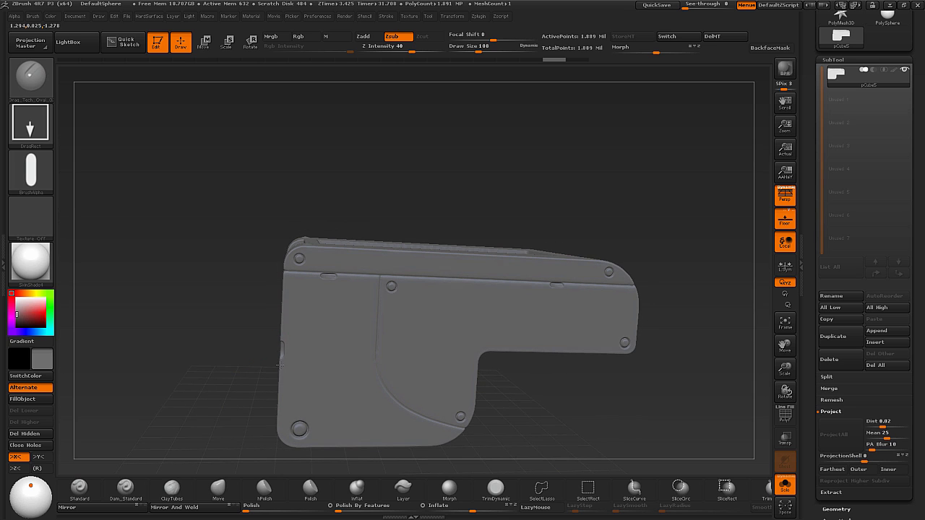
pyautogui.moveTo(278, 362); pyautogui.dragTo(312, 364)
pyautogui.keyDown('shift'); pyautogui.moveTo(466, 390); pyautogui.dragTo(451, 395); pyautogui.keyUp('shift')
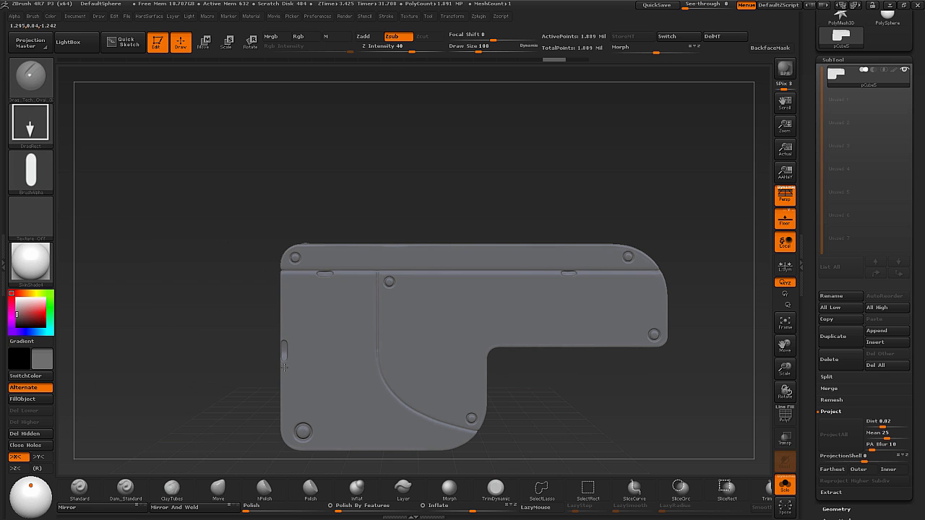
# Load the Drag_Tech_Circle_003 brush from the brush library and set its draw size to 234.
pyautogui.moveTo(549, 412); pyautogui.dragTo(562, 387)
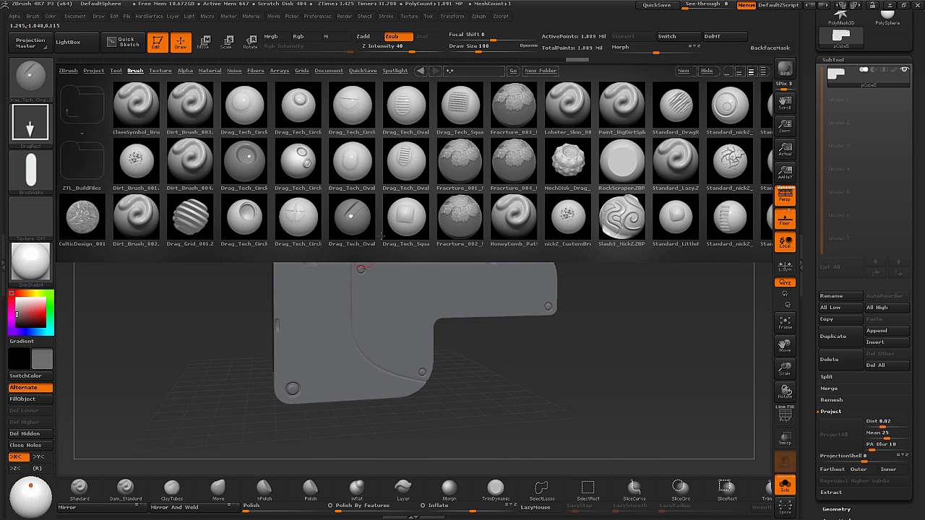
pyautogui.doubleClick(259, 245)
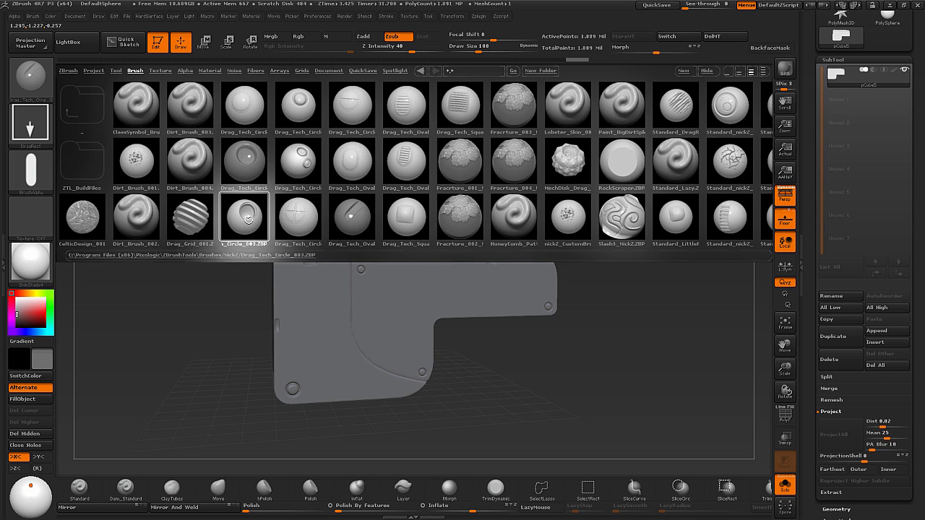
pyautogui.press('s')
pyautogui.moveTo(392, 359); pyautogui.dragTo(439, 361)
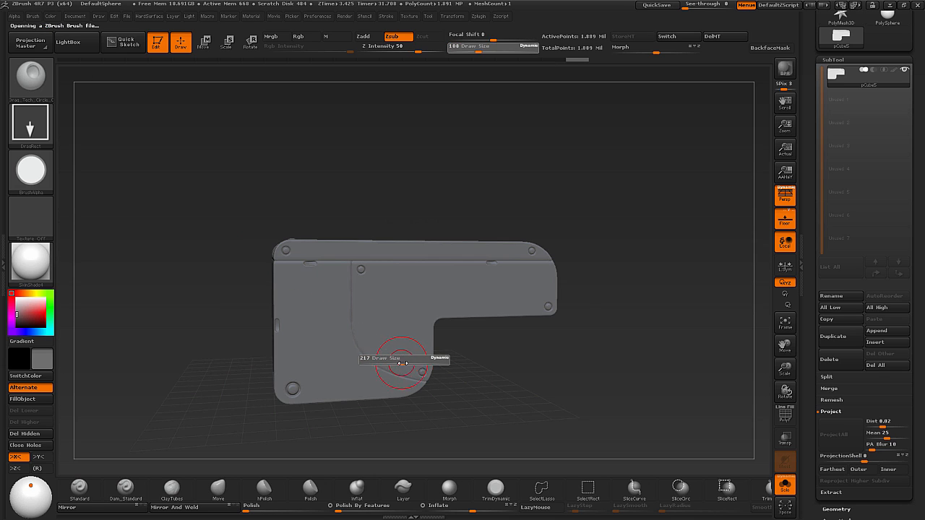
pyautogui.moveTo(369, 334); pyautogui.dragTo(378, 339)
# Set the Z Intensity to 32 and stamp a large circular recess over the lower front corner of the side face.
pyautogui.moveTo(524, 367); pyautogui.dragTo(477, 367)
pyautogui.hotkey('ctrl', 'z')
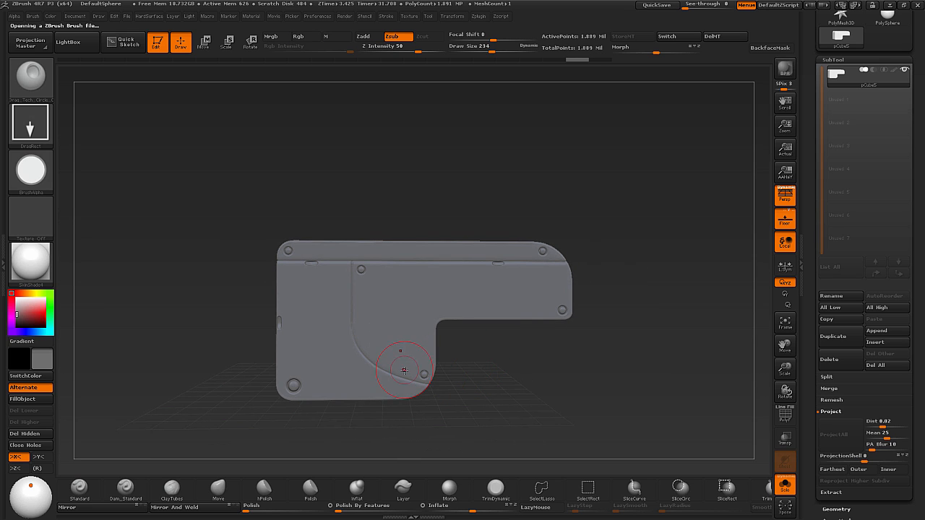
pyautogui.press('u')
pyautogui.moveTo(402, 359); pyautogui.dragTo(394, 357)
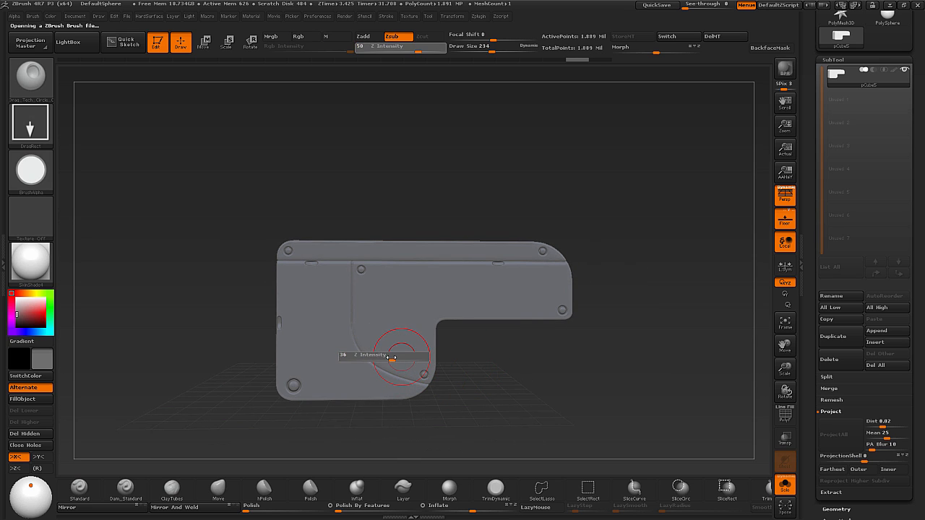
pyautogui.moveTo(484, 384); pyautogui.dragTo(475, 385)
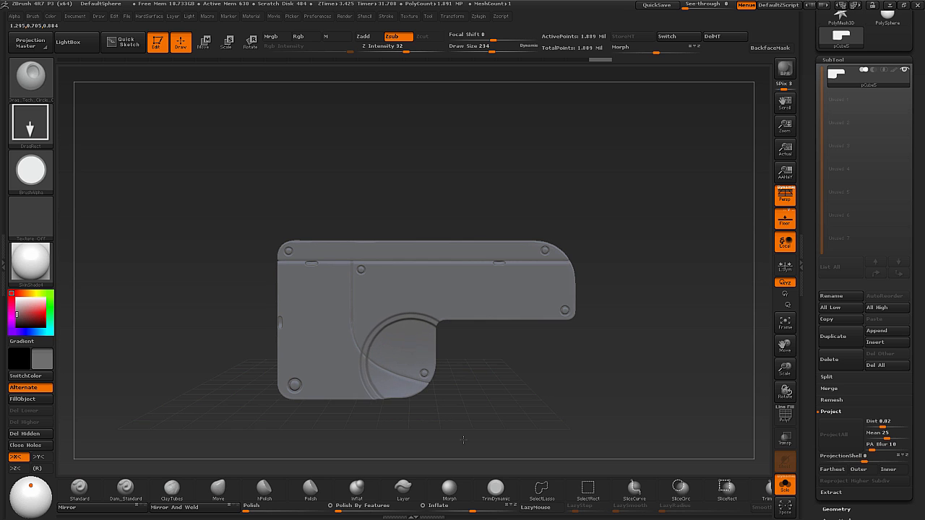
pyautogui.moveTo(541, 412); pyautogui.dragTo(536, 391)
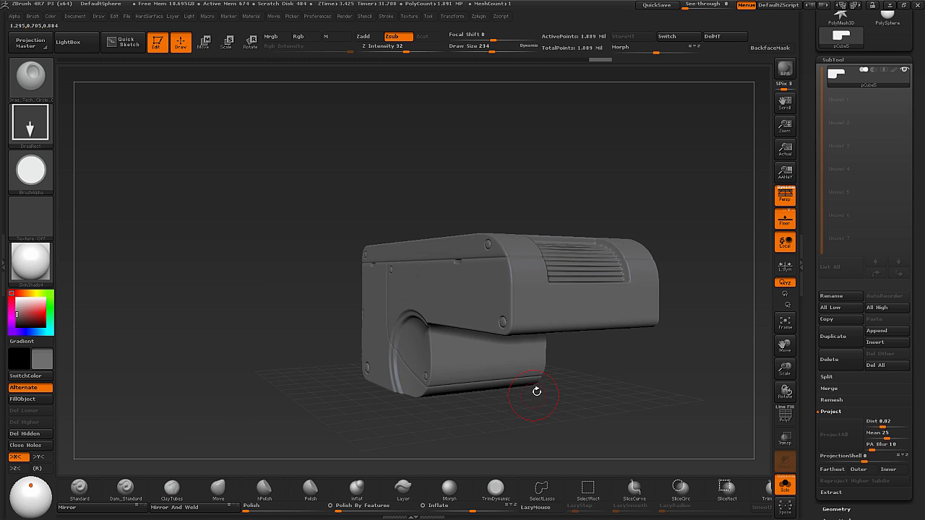
# Try circular recess stamps around the bolt at the arm's tip and the bolt at the lower rear corner.
pyautogui.moveTo(518, 428); pyautogui.dragTo(588, 393)
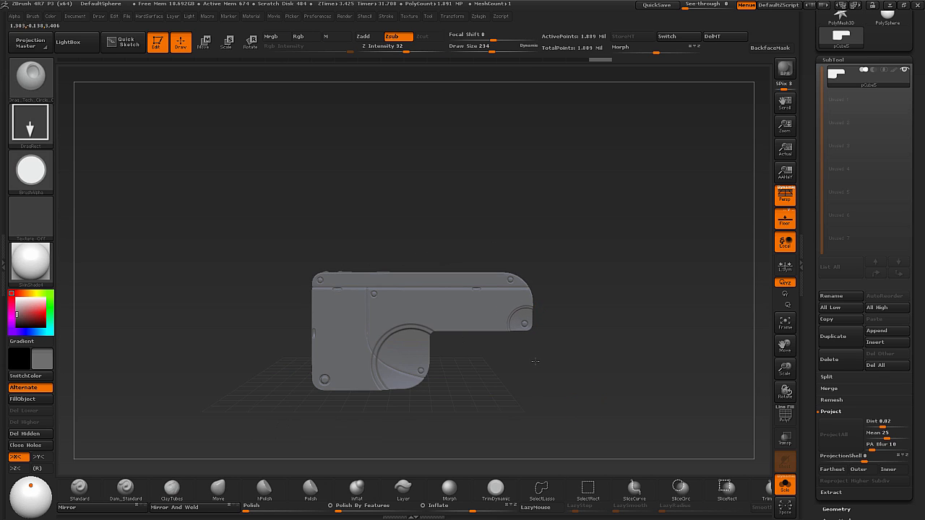
pyautogui.moveTo(535, 361); pyautogui.dragTo(535, 390)
pyautogui.moveTo(585, 405); pyautogui.dragTo(541, 399)
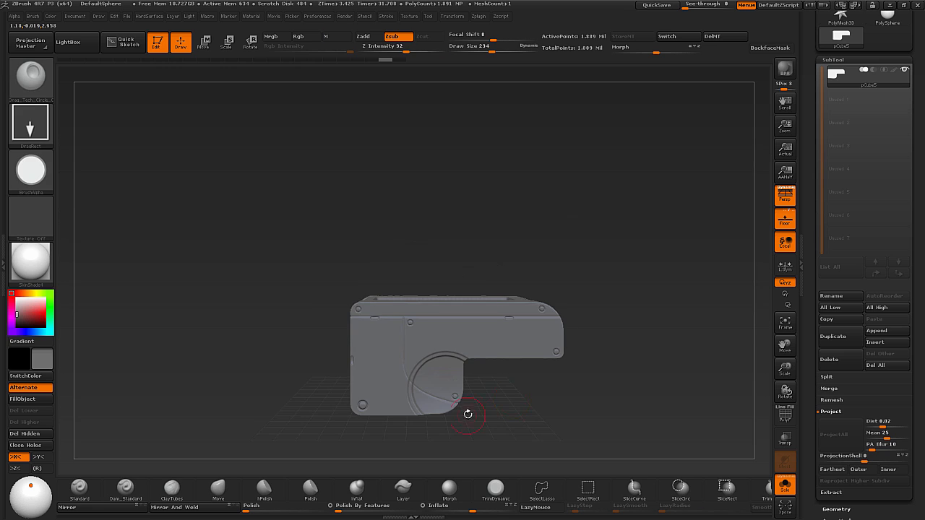
pyautogui.keyDown('alt'); pyautogui.moveTo(467, 414); pyautogui.dragTo(505, 381); pyautogui.keyUp('alt')
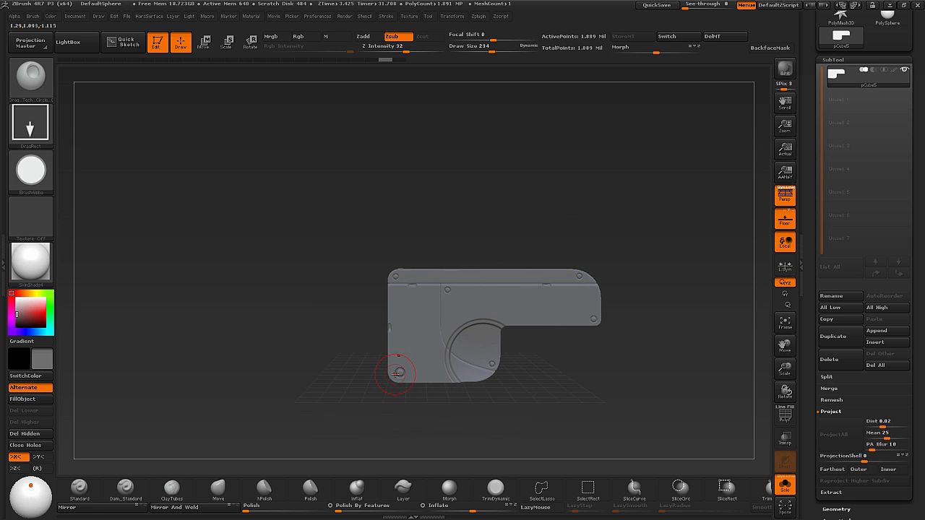
pyautogui.moveTo(400, 371); pyautogui.dragTo(378, 455)
pyautogui.hotkey('ctrl', 'z')
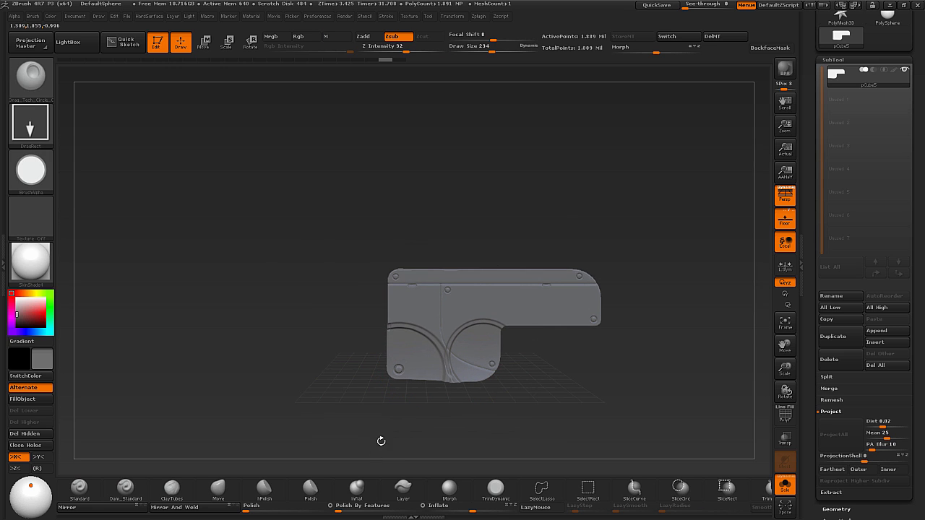
pyautogui.moveTo(400, 365); pyautogui.dragTo(399, 492)
# Load the Standard_nickZ brush with the stacked-bars alpha from the brush library.
pyautogui.moveTo(562, 407); pyautogui.dragTo(553, 375)
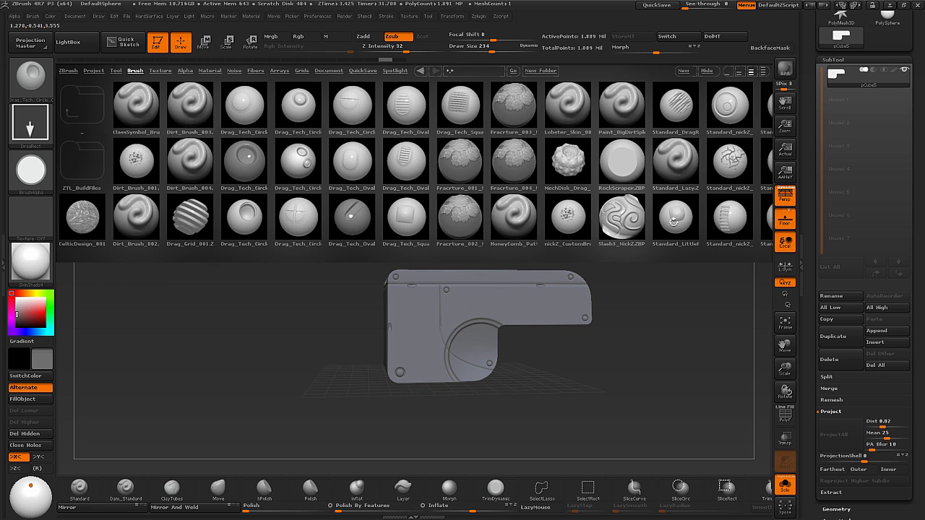
pyautogui.moveTo(673, 222); pyautogui.dragTo(622, 232)
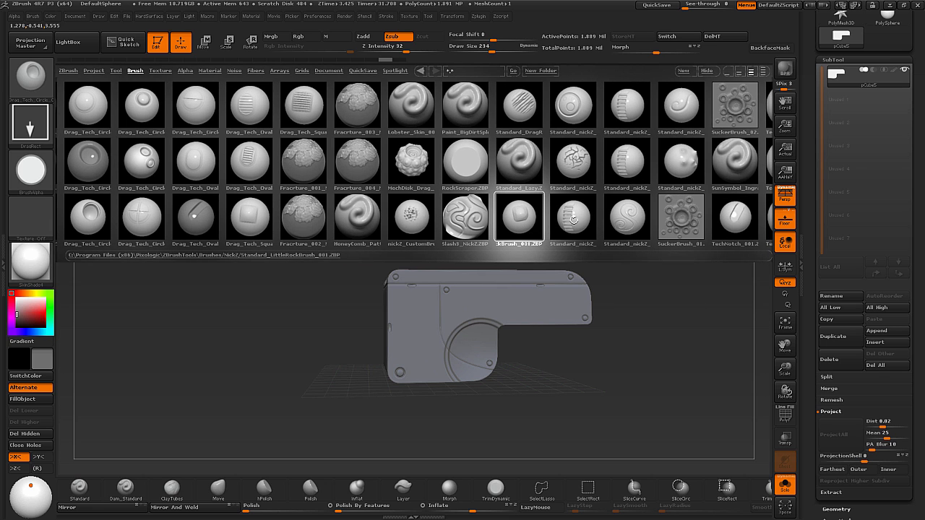
pyautogui.doubleClick(572, 215)
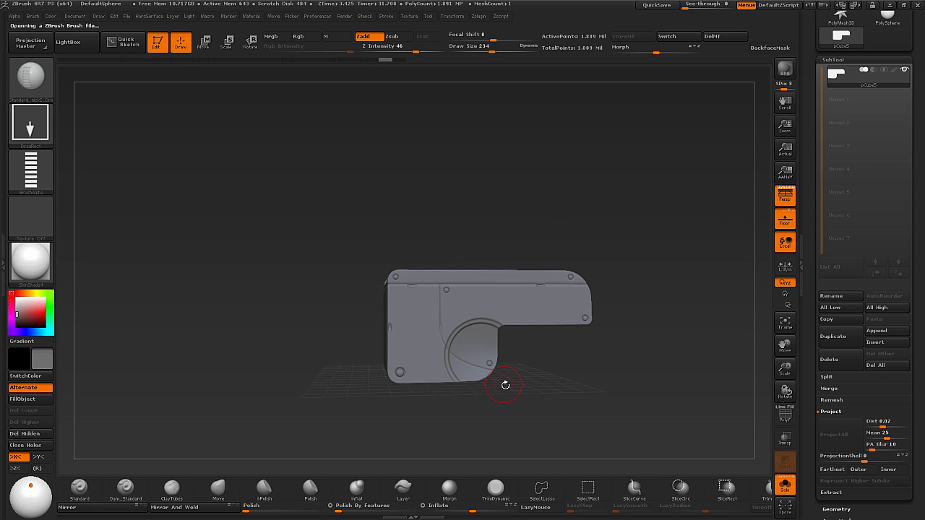
# Try a small stacked-bars stamp on the side face between the two seam slots.
pyautogui.moveTo(505, 385); pyautogui.dragTo(507, 391)
pyautogui.moveTo(484, 292); pyautogui.dragTo(505, 294)
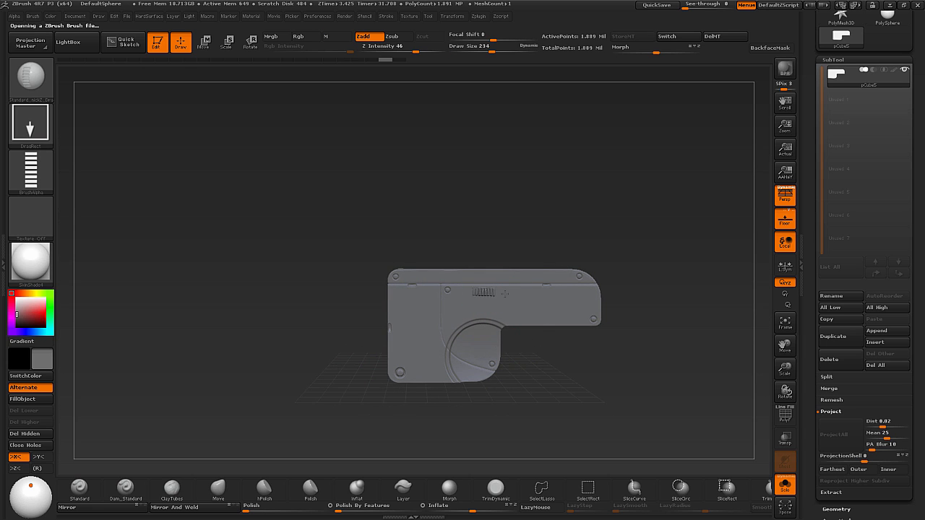
pyautogui.hotkey('ctrl', 'z')
# Set the Z Intensity to 23 and stamp a row of vertical bars just below the seam on the side face.
pyautogui.moveTo(581, 361); pyautogui.dragTo(571, 400)
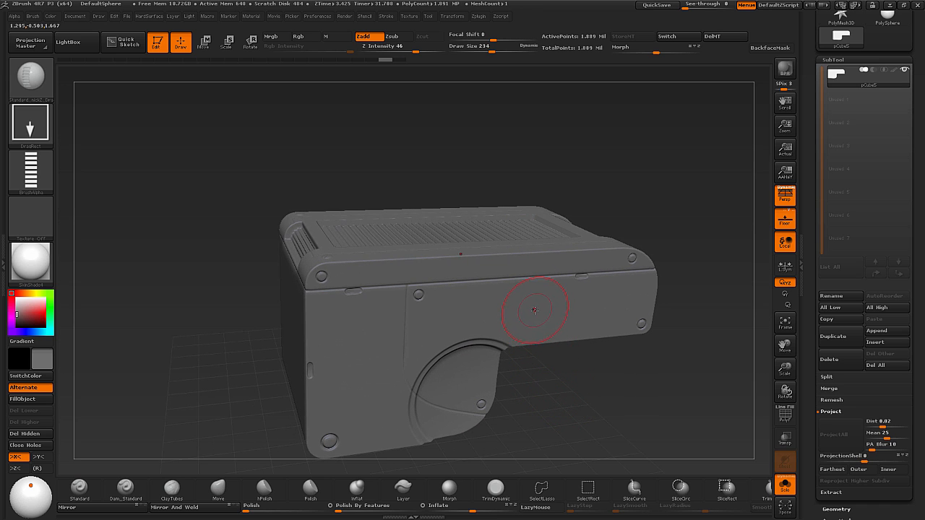
pyautogui.press('u')
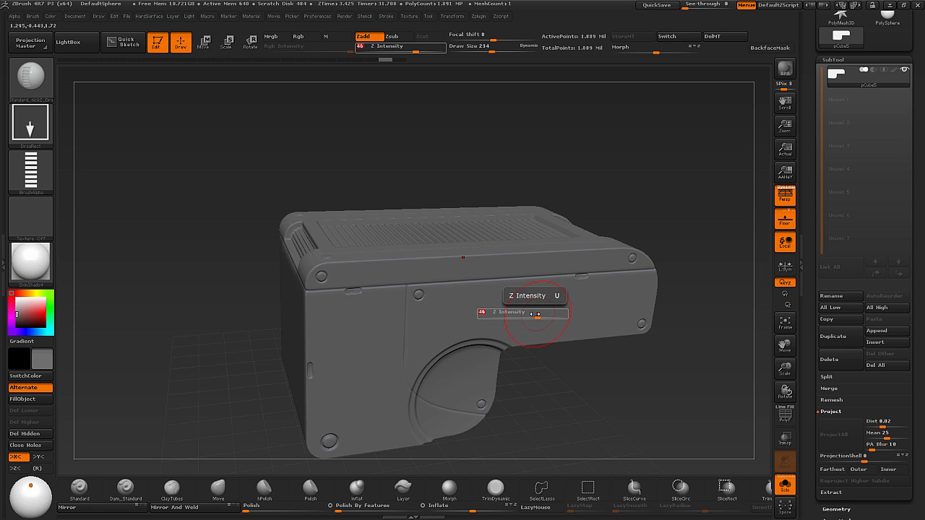
pyautogui.moveTo(535, 315); pyautogui.dragTo(523, 314)
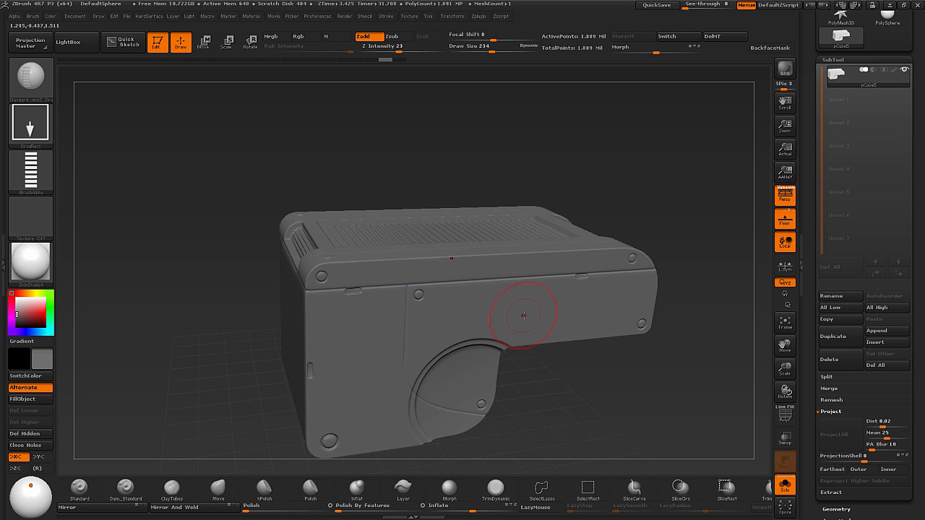
pyautogui.keyDown('shift'); pyautogui.moveTo(631, 385); pyautogui.dragTo(613, 374); pyautogui.keyUp('shift')
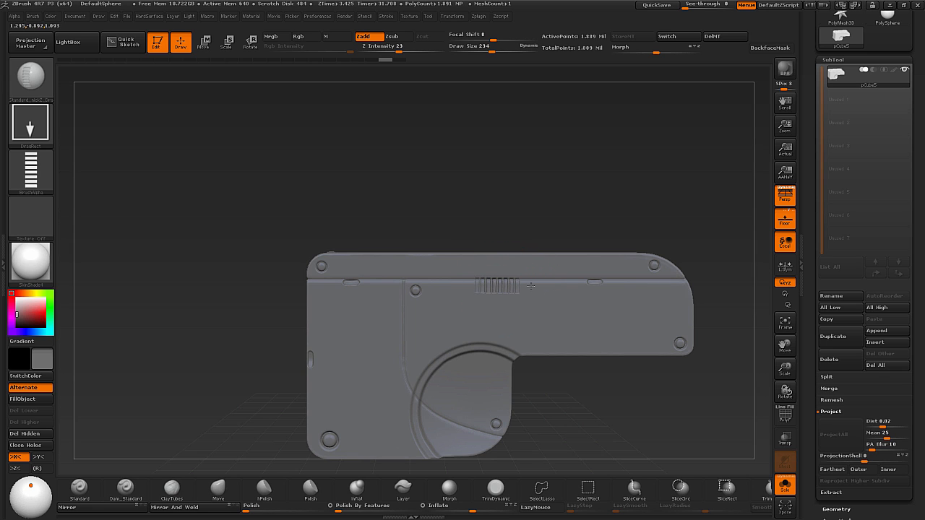
pyautogui.hotkey('ctrl', 'z')
pyautogui.moveTo(531, 287); pyautogui.dragTo(506, 287)
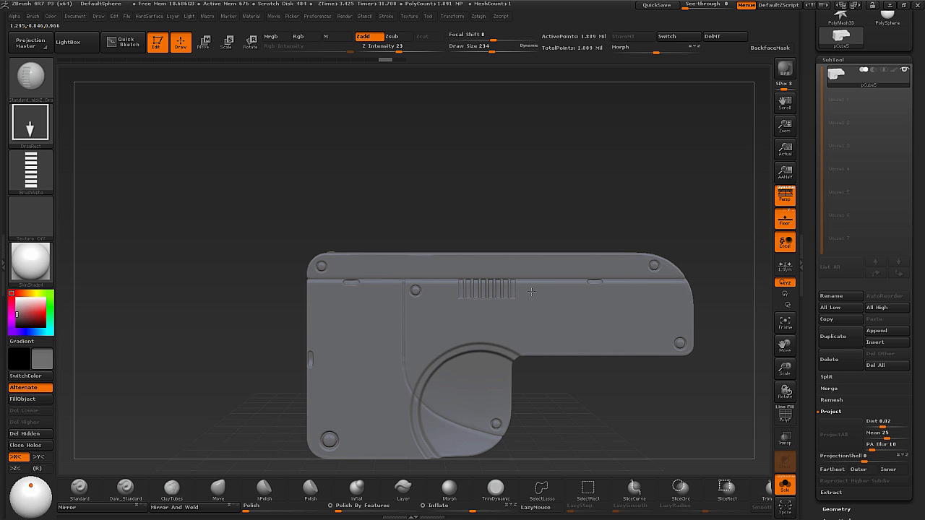
# Stamp a tall column of horizontal vent slots down the centre of the rear face.
pyautogui.moveTo(615, 382); pyautogui.dragTo(593, 331)
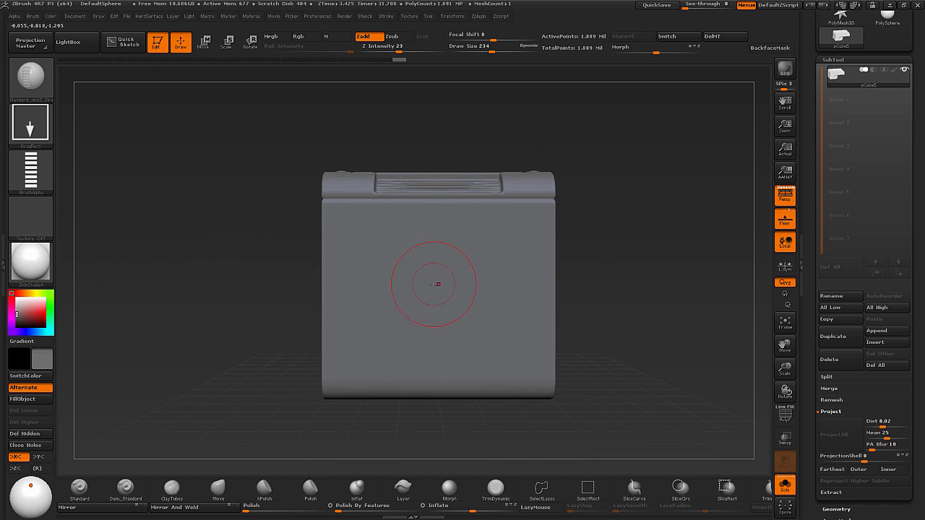
pyautogui.moveTo(436, 284); pyautogui.dragTo(433, 401)
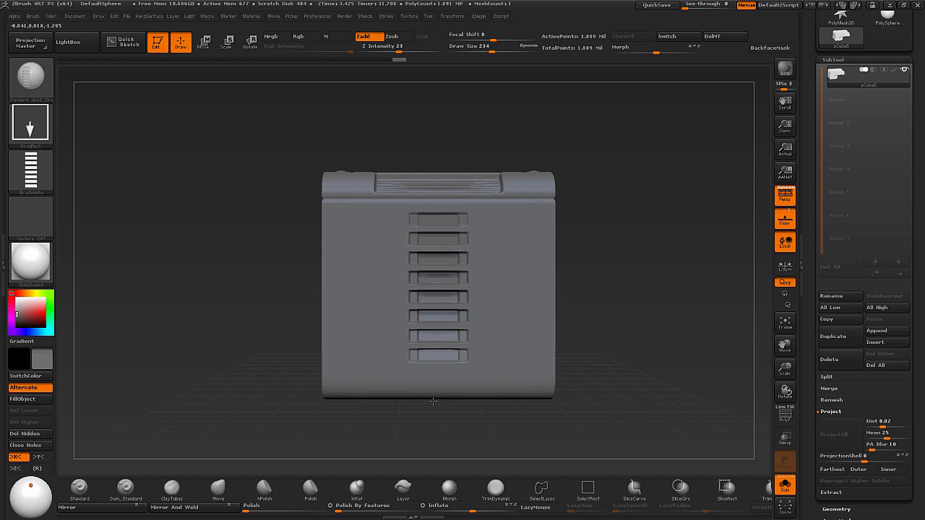
pyautogui.moveTo(614, 286); pyautogui.dragTo(583, 308)
pyautogui.moveTo(462, 421)
pyautogui.mouseDown()
pyautogui.moveTo(567, 393)
pyautogui.moveTo(585, 344)
pyautogui.moveTo(622, 388)
pyautogui.moveTo(506, 294)
pyautogui.mouseUp()
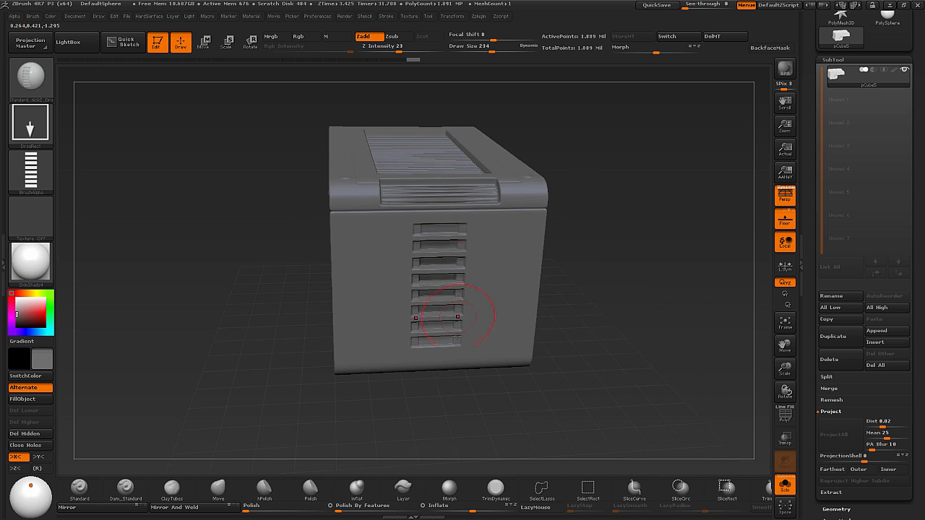
# Cut stepped panel lines around the rear vent column and onto the underside with the MAHcut Mech B brush at draw size 104.
pyautogui.moveTo(564, 380); pyautogui.dragTo(564, 381)
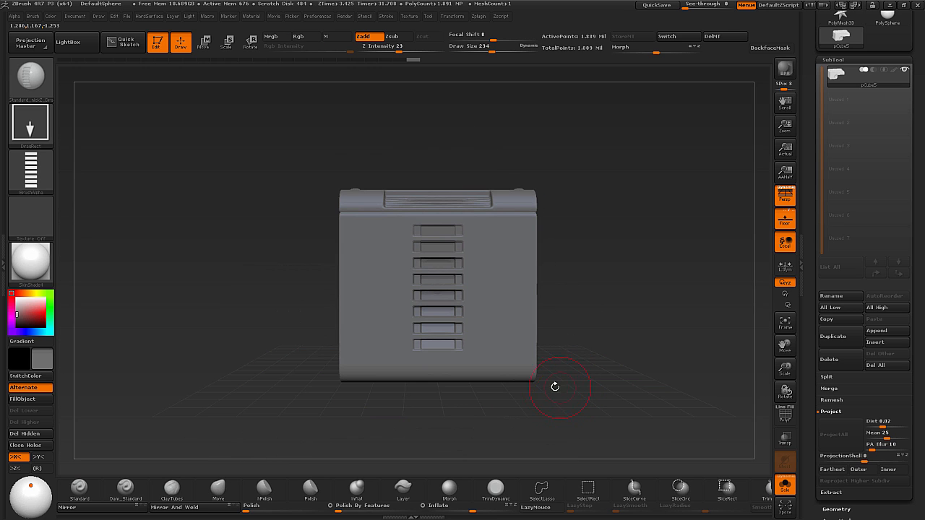
pyautogui.press('b')
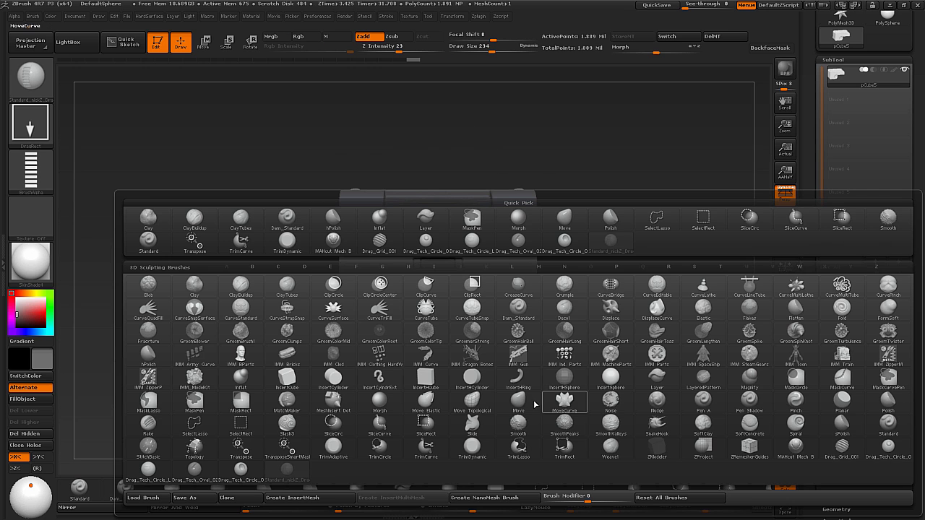
pyautogui.click(333, 246)
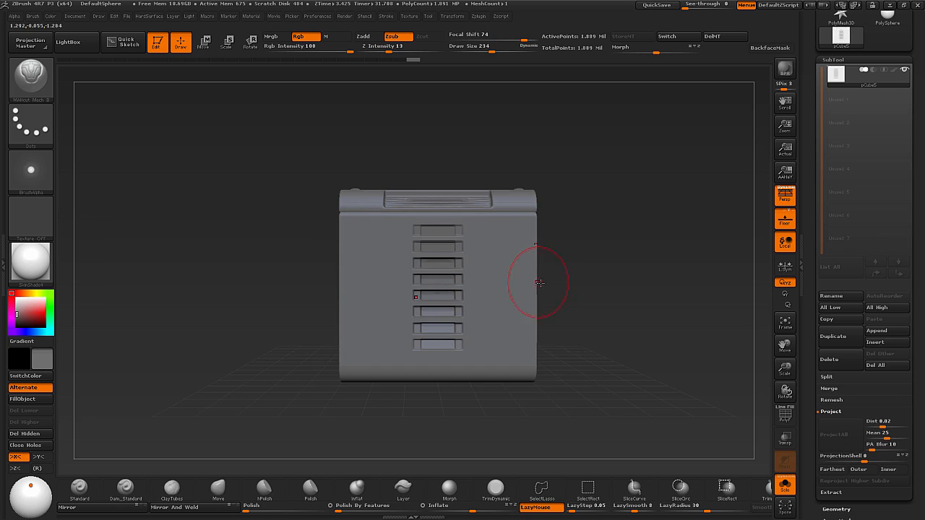
pyautogui.press('s')
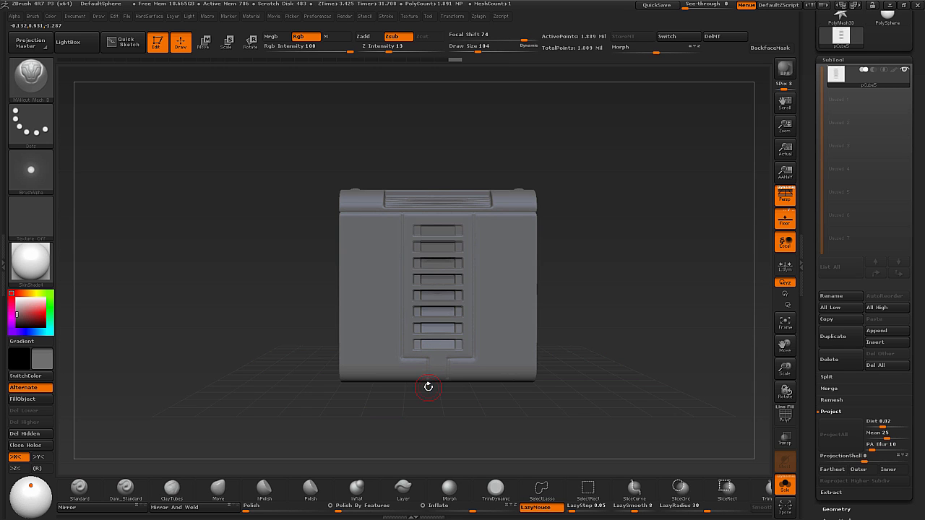
pyautogui.moveTo(429, 387)
pyautogui.mouseDown()
pyautogui.moveTo(499, 405)
pyautogui.moveTo(578, 388)
pyautogui.moveTo(571, 325)
pyautogui.moveTo(546, 284)
pyautogui.mouseUp()
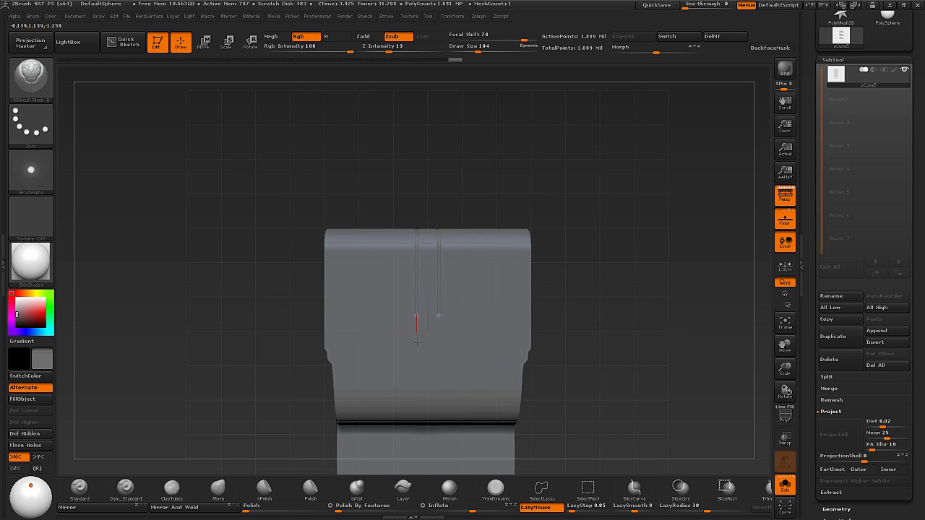
pyautogui.moveTo(417, 403)
pyautogui.keyDown('shift'); pyautogui.mouseDown()
pyautogui.moveTo(417, 390)
pyautogui.moveTo(447, 391)
pyautogui.mouseUp(); pyautogui.keyUp('shift')
# Open the NickZ Hardsurface folder of insert brushes in the brush library.
pyautogui.moveTo(576, 328)
pyautogui.mouseDown()
pyautogui.moveTo(589, 400)
pyautogui.moveTo(586, 334)
pyautogui.moveTo(588, 357)
pyautogui.moveTo(572, 354)
pyautogui.moveTo(586, 375)
pyautogui.mouseUp()
pyautogui.press(',')
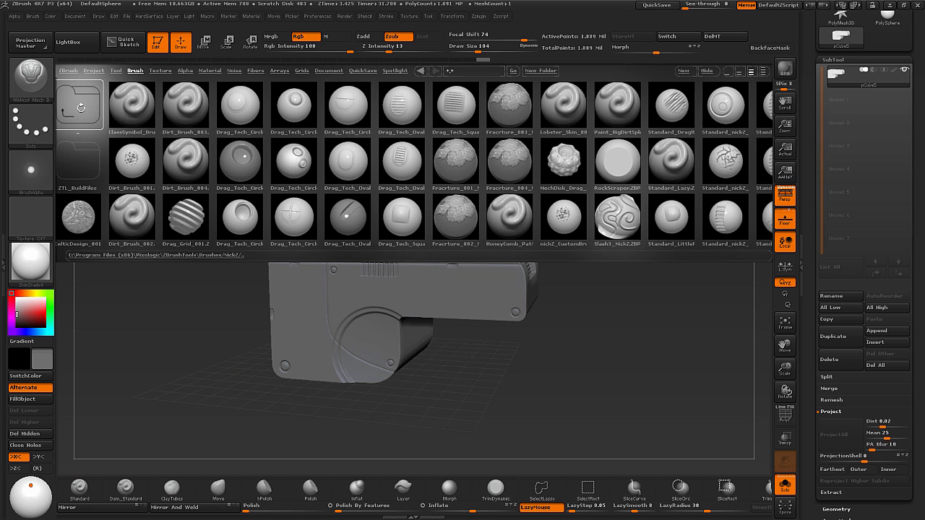
pyautogui.click(81, 108)
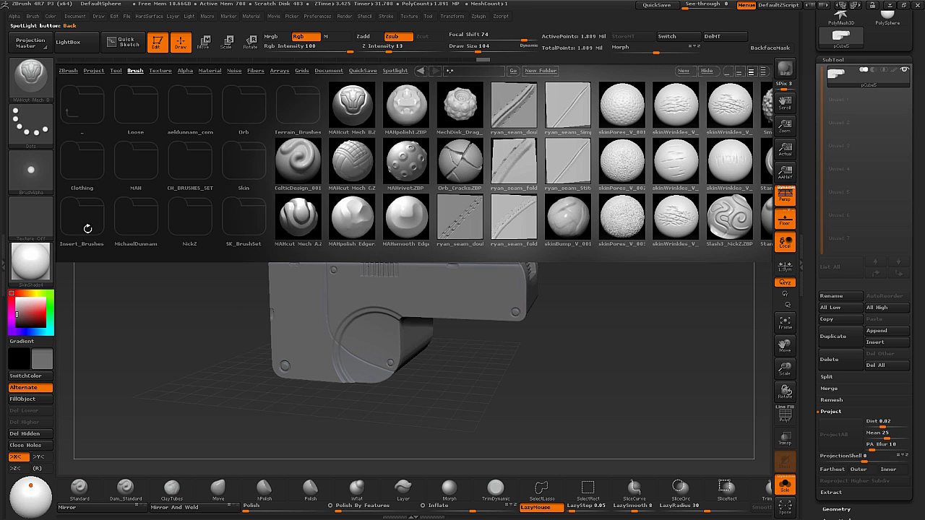
pyautogui.click(86, 228)
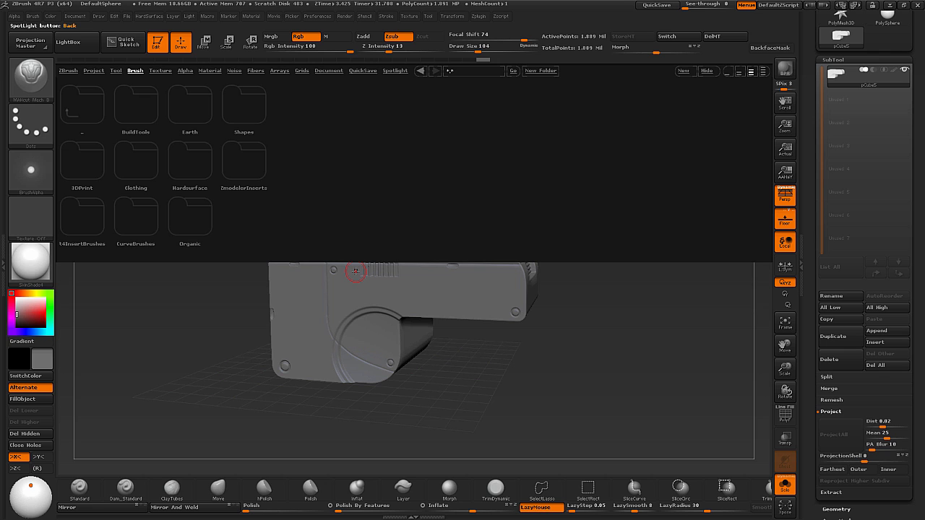
pyautogui.click(206, 217)
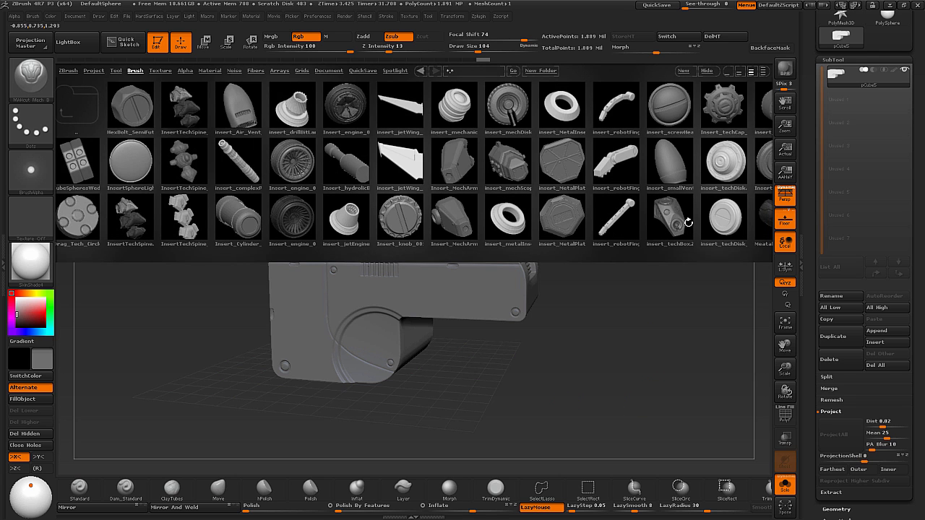
# Load the insert_screwHeads brush and choose the slotted ScrewHead_002 mesh.
pyautogui.moveTo(687, 222); pyautogui.dragTo(572, 237)
pyautogui.click(585, 236)
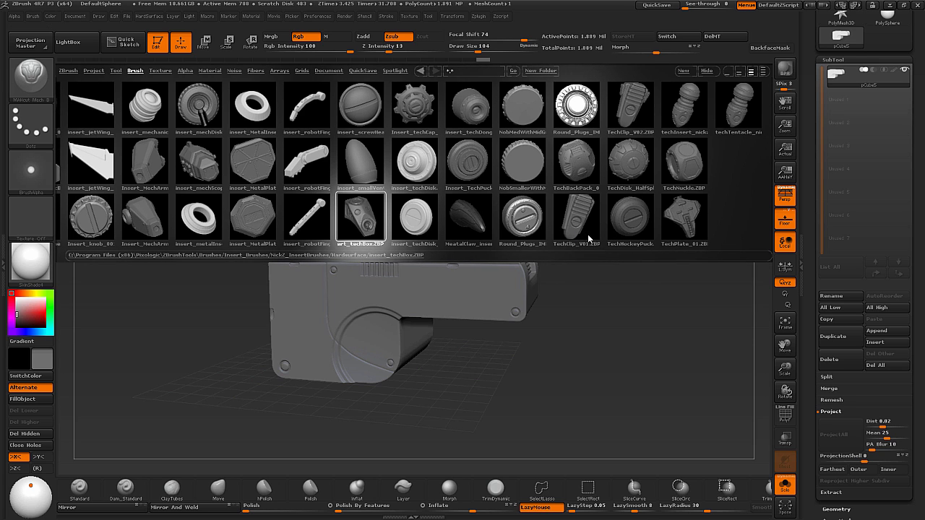
pyautogui.moveTo(585, 237); pyautogui.dragTo(689, 222)
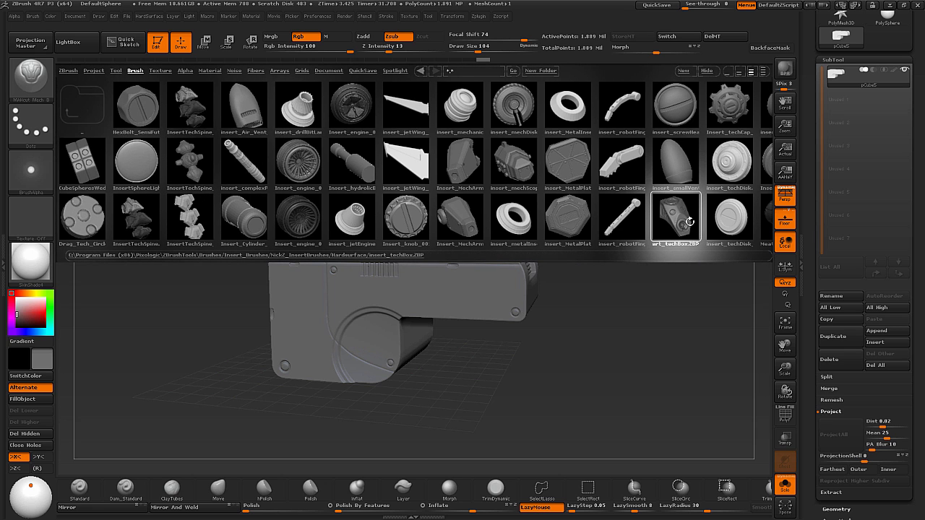
pyautogui.moveTo(475, 221)
pyautogui.mouseDown()
pyautogui.moveTo(531, 213)
pyautogui.moveTo(539, 194)
pyautogui.mouseUp()
pyautogui.doubleClick(539, 108)
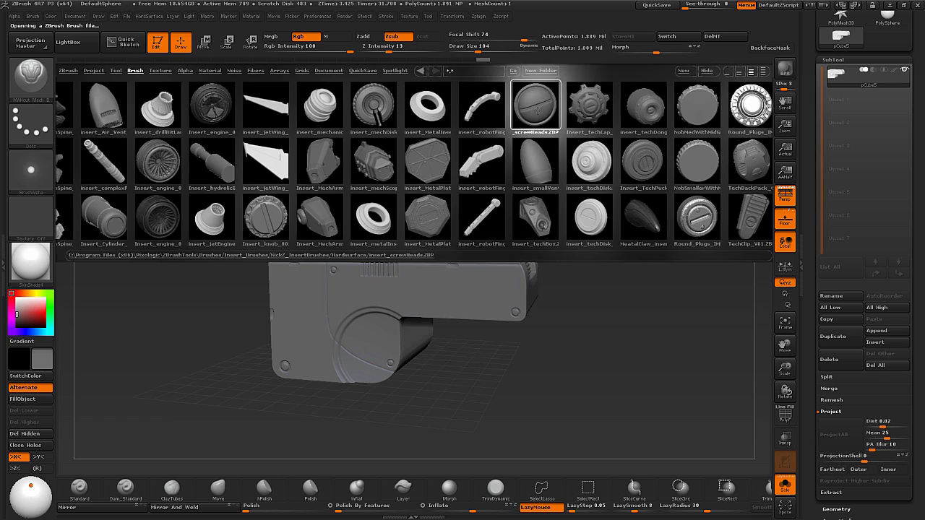
pyautogui.moveTo(492, 398)
pyautogui.mouseDown()
pyautogui.moveTo(529, 374)
pyautogui.moveTo(548, 406)
pyautogui.moveTo(561, 376)
pyautogui.mouseUp()
pyautogui.press('m')
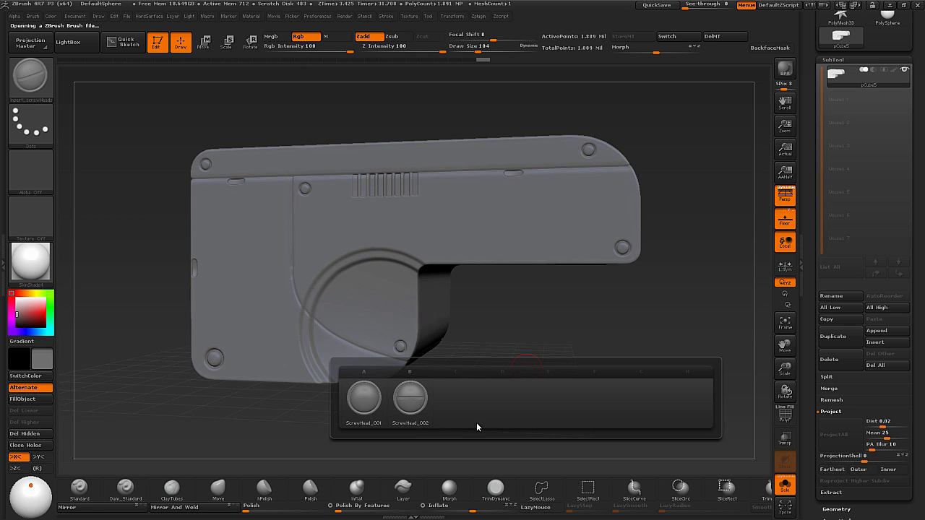
pyautogui.click(410, 398)
# Try inserting a screw head in the upper rear corner of the side face at draw sizes 80 and 51.
pyautogui.moveTo(455, 376); pyautogui.dragTo(504, 345)
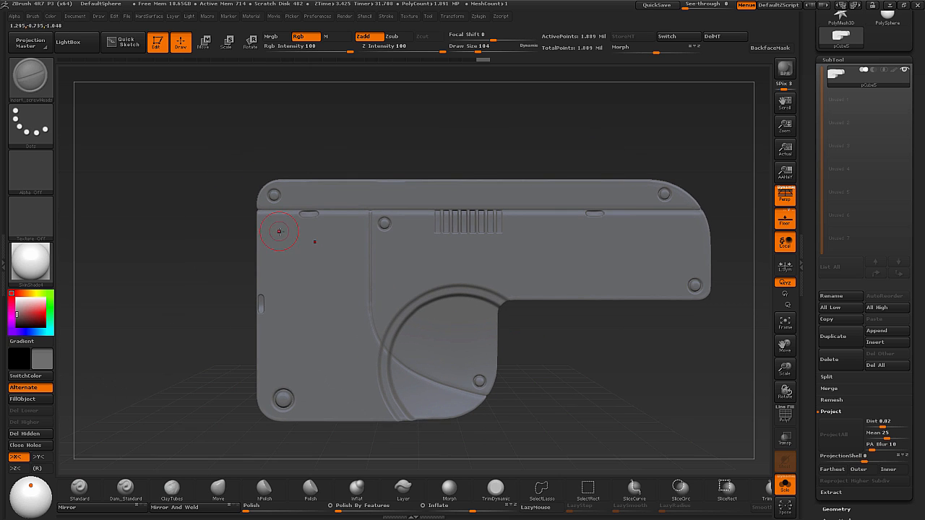
pyautogui.press('s')
pyautogui.moveTo(281, 231); pyautogui.dragTo(269, 226)
pyautogui.moveTo(588, 372); pyautogui.dragTo(404, 323)
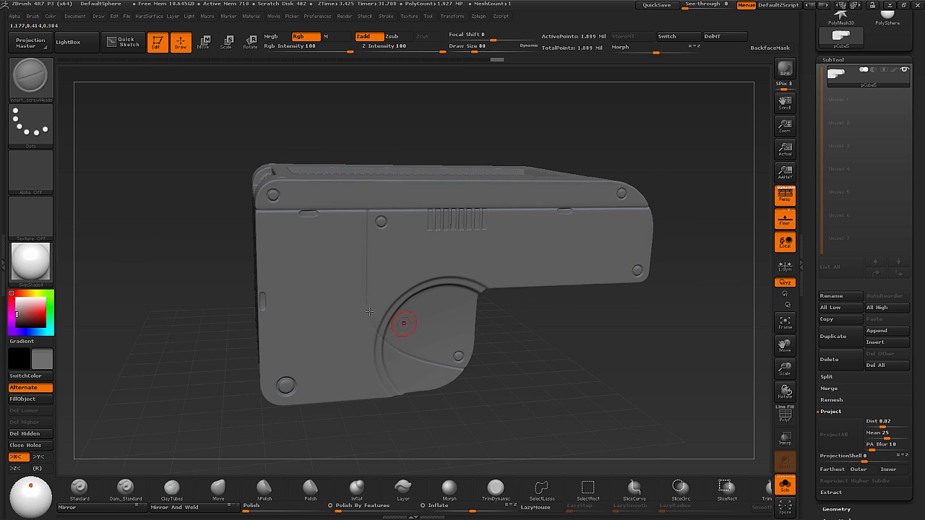
pyautogui.moveTo(421, 146); pyautogui.dragTo(447, 138)
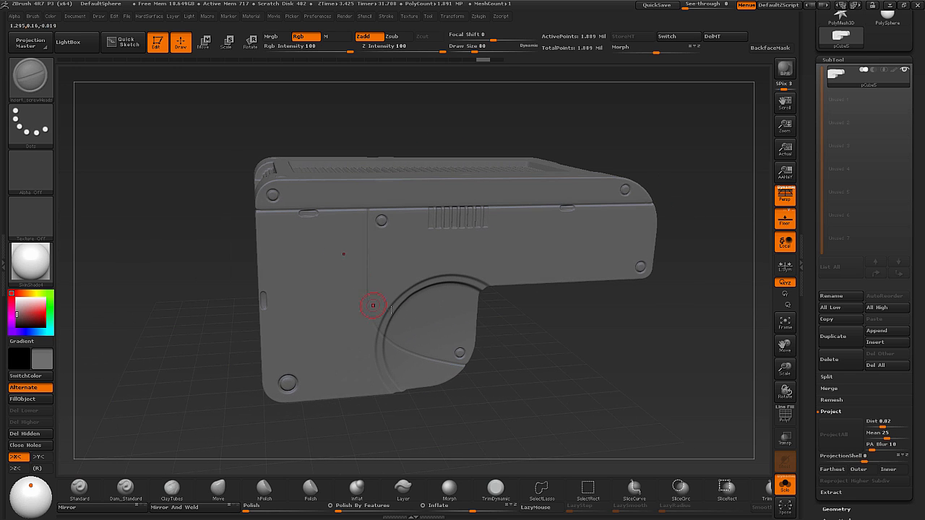
pyautogui.press('s')
pyautogui.moveTo(280, 237)
pyautogui.mouseDown()
pyautogui.moveTo(269, 225)
pyautogui.moveTo(273, 234)
pyautogui.mouseUp()
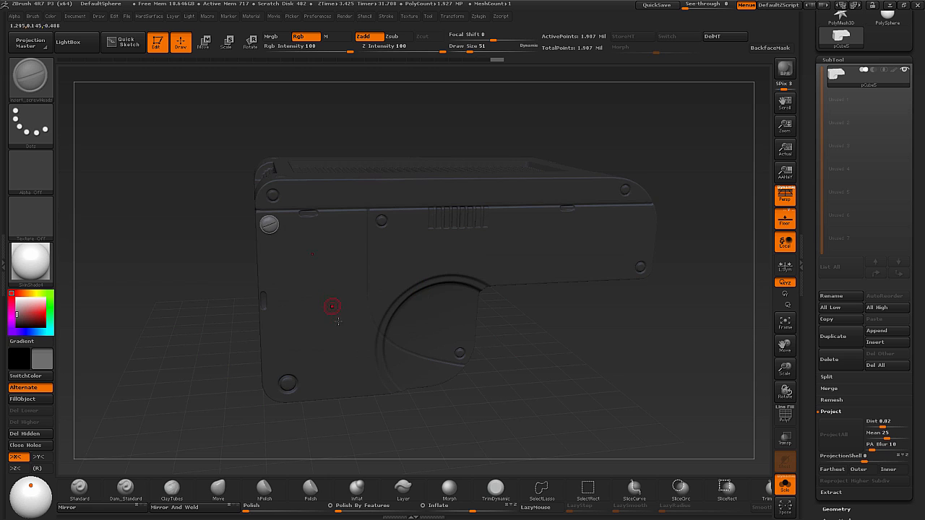
pyautogui.hotkey('ctrl', 'z')
# Set the draw size to 31 and try a smaller screw head in the upper rear corner of the side face.
pyautogui.press('s')
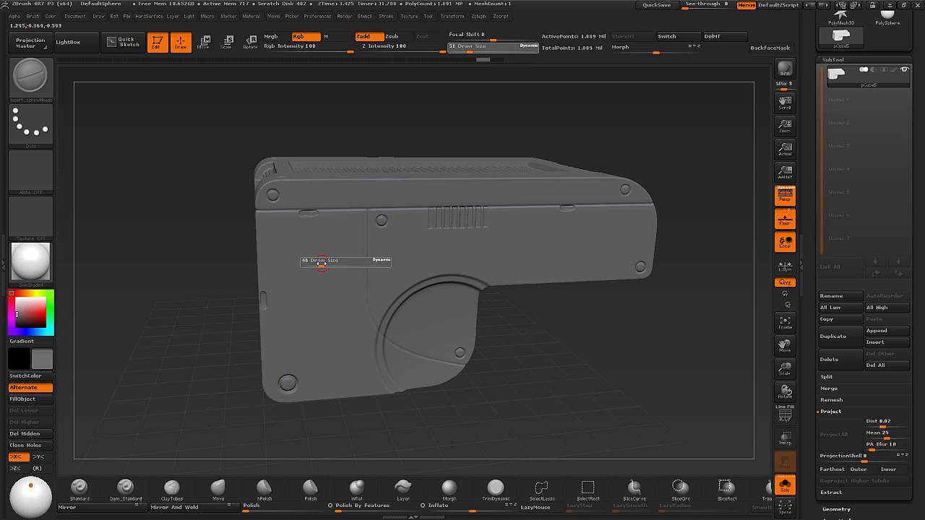
pyautogui.moveTo(318, 265); pyautogui.dragTo(317, 265)
pyautogui.click(264, 219)
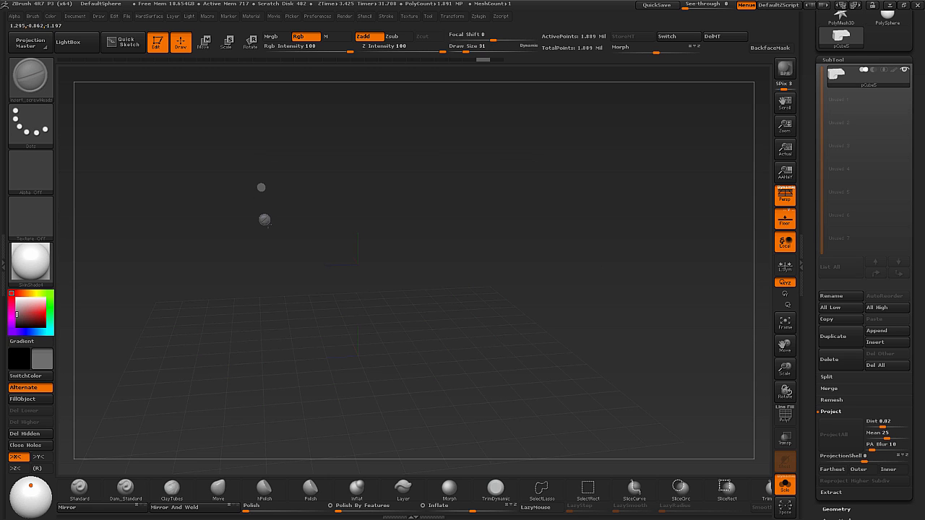
pyautogui.moveTo(553, 378); pyautogui.dragTo(550, 388)
pyautogui.hotkey('ctrl', 'z')
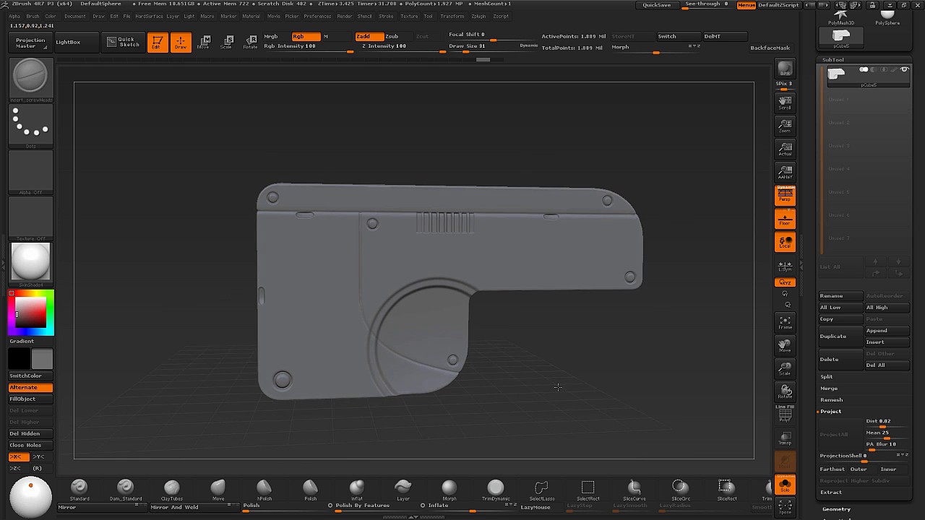
# Insert four mirrored pairs of screw heads along the long borders of the grooved top panel, at its ends and in between.
pyautogui.moveTo(496, 336); pyautogui.dragTo(380, 304)
pyautogui.moveTo(289, 270); pyautogui.dragTo(296, 299)
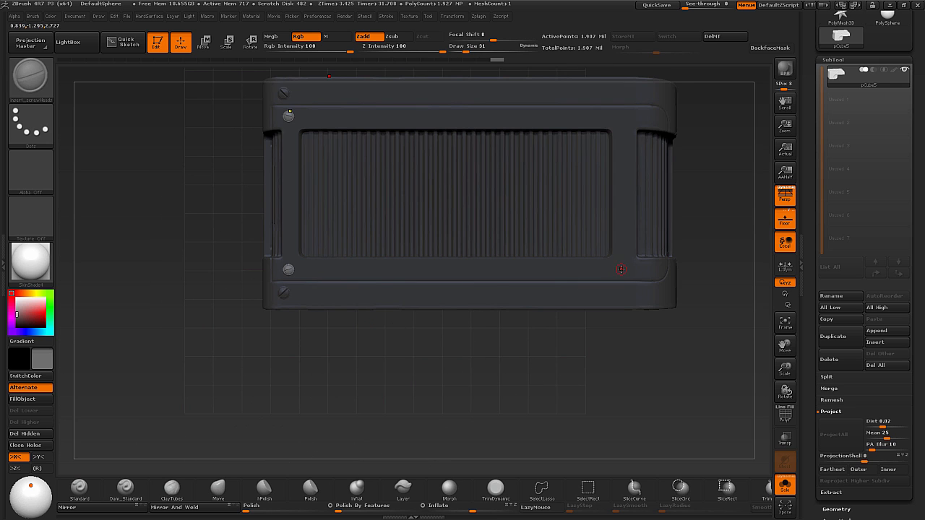
pyautogui.moveTo(620, 268); pyautogui.dragTo(621, 269)
pyautogui.moveTo(376, 270); pyautogui.dragTo(377, 270)
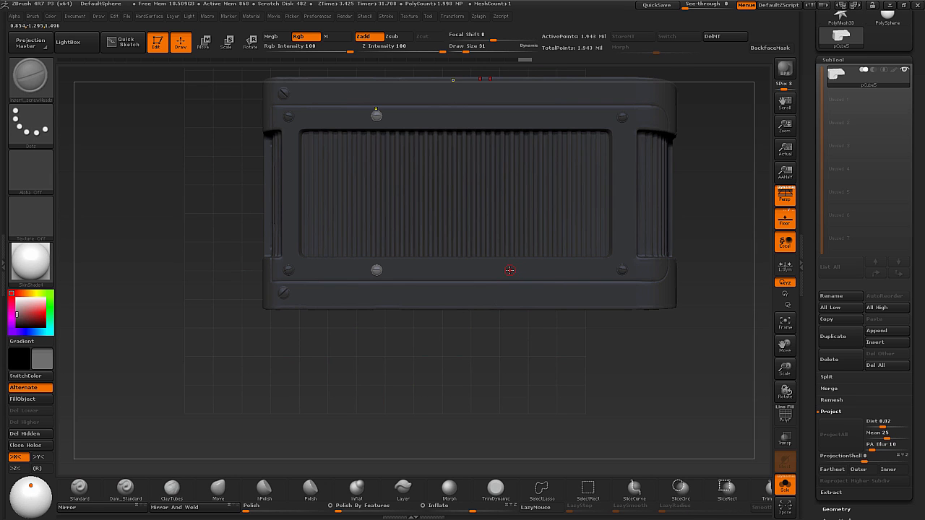
pyautogui.moveTo(509, 270); pyautogui.dragTo(510, 271)
# Insert mirrored pairs of screw heads on the rear face beside the upper and lower ends of the vent panel.
pyautogui.moveTo(546, 409)
pyautogui.mouseDown()
pyautogui.moveTo(581, 380)
pyautogui.moveTo(558, 410)
pyautogui.moveTo(611, 391)
pyautogui.moveTo(614, 368)
pyautogui.moveTo(645, 337)
pyautogui.moveTo(679, 125)
pyautogui.moveTo(655, 208)
pyautogui.moveTo(672, 249)
pyautogui.moveTo(667, 271)
pyautogui.moveTo(615, 333)
pyautogui.moveTo(578, 334)
pyautogui.moveTo(568, 346)
pyautogui.moveTo(585, 333)
pyautogui.mouseUp()
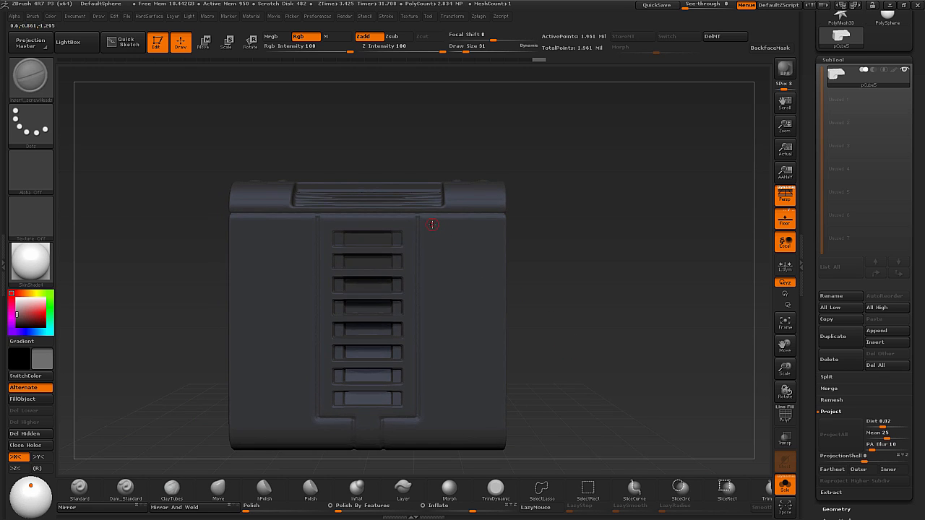
pyautogui.moveTo(432, 225); pyautogui.dragTo(432, 228)
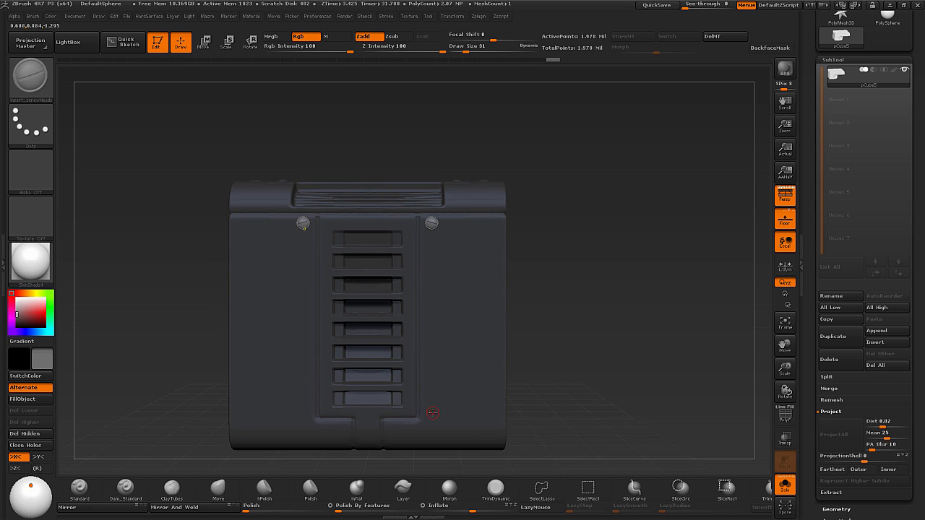
pyautogui.moveTo(432, 413); pyautogui.dragTo(433, 419)
# Load the slotted Round_Plugs insert brush from the Hardsurface insert brush library.
pyautogui.keyDown('alt'); pyautogui.moveTo(564, 396); pyautogui.dragTo(599, 359); pyautogui.keyUp('alt')
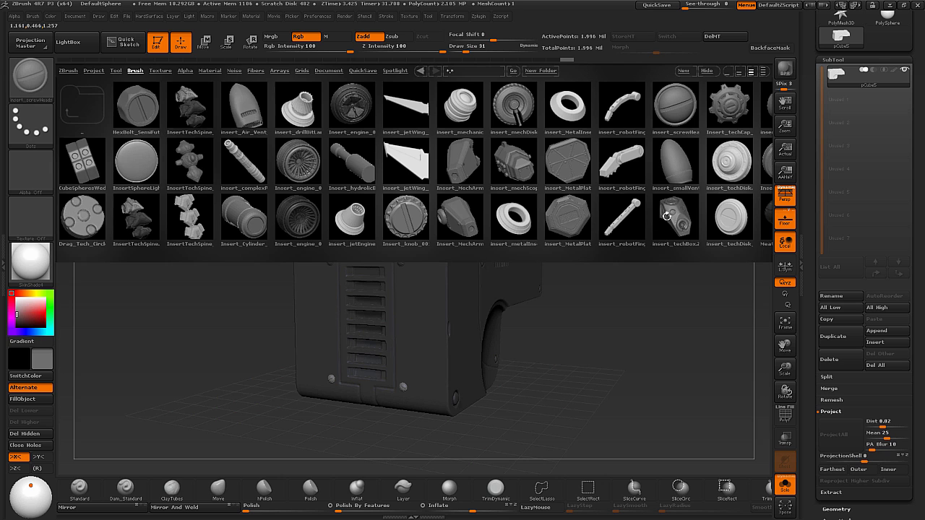
pyautogui.scroll(-5, 578, 235)
pyautogui.scroll(-2, 578, 234)
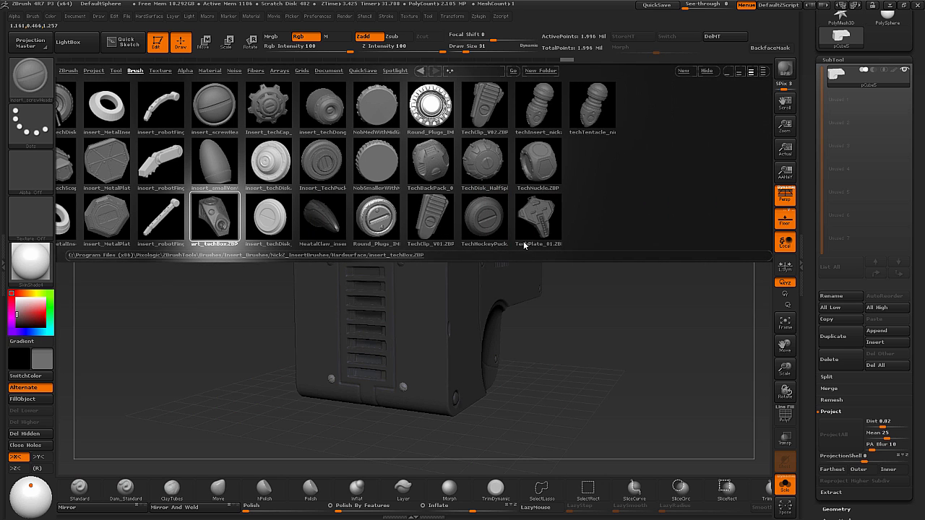
pyautogui.scroll(-2, 532, 241)
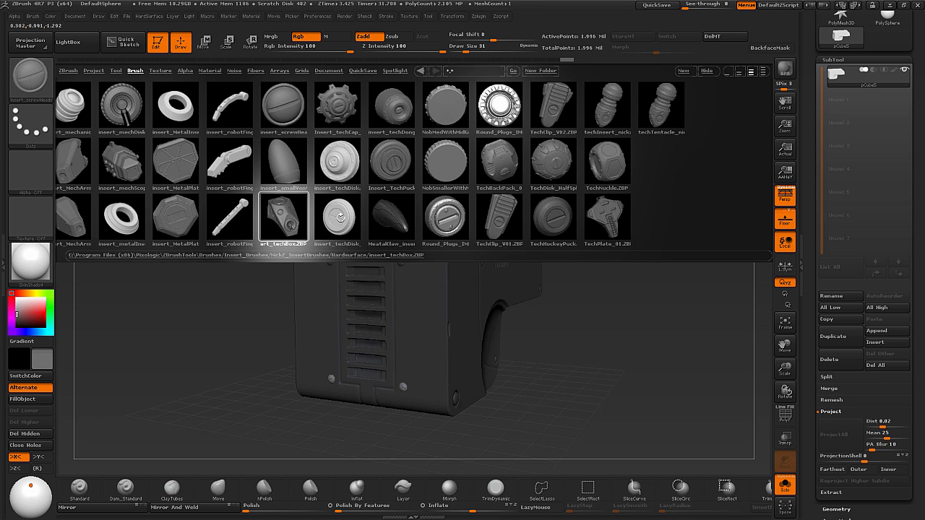
pyautogui.doubleClick(448, 222)
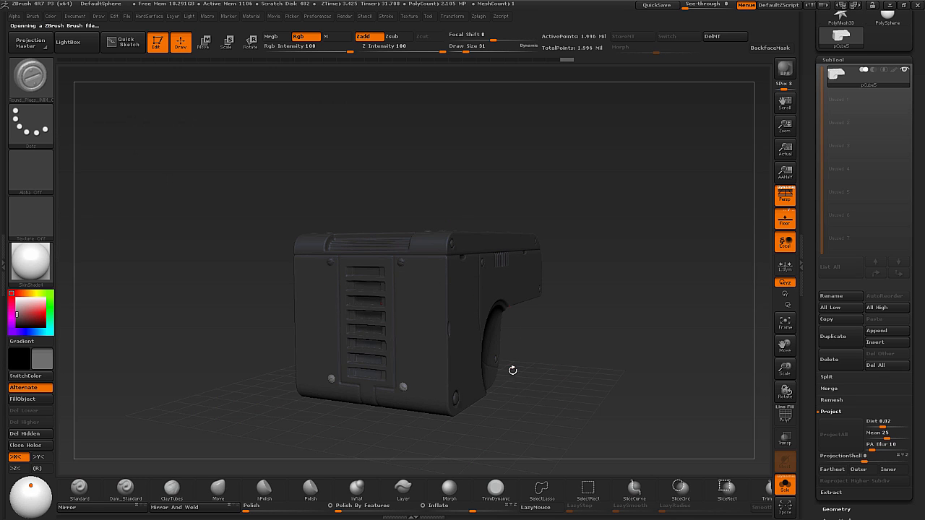
# Insert a mirrored pair of large round plugs at mid-height on the rear face, one on each side of the vent panel.
pyautogui.keyDown('shift'); pyautogui.moveTo(532, 395); pyautogui.dragTo(422, 362); pyautogui.keyUp('shift')
pyautogui.moveTo(650, 367); pyautogui.dragTo(588, 354)
pyautogui.hotkey('ctrl', 'z')
pyautogui.keyDown('alt'); pyautogui.moveTo(523, 334); pyautogui.dragTo(497, 328); pyautogui.keyUp('alt')
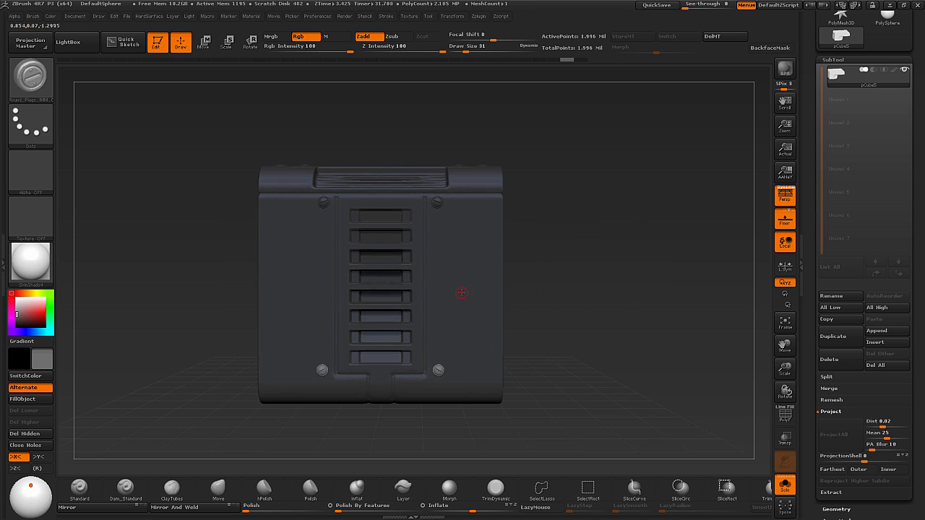
pyautogui.moveTo(462, 293); pyautogui.dragTo(468, 320)
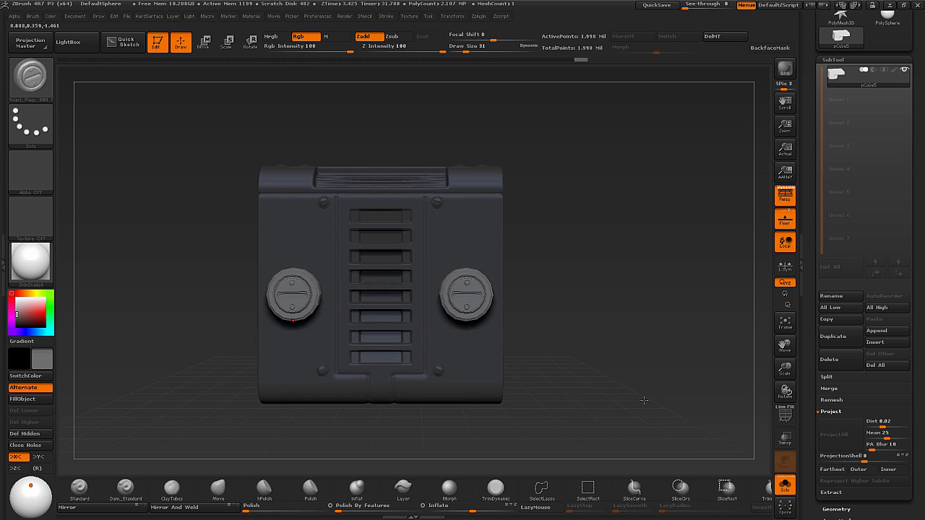
pyautogui.keyDown('alt'); pyautogui.moveTo(644, 400); pyautogui.dragTo(587, 408); pyautogui.keyUp('alt')
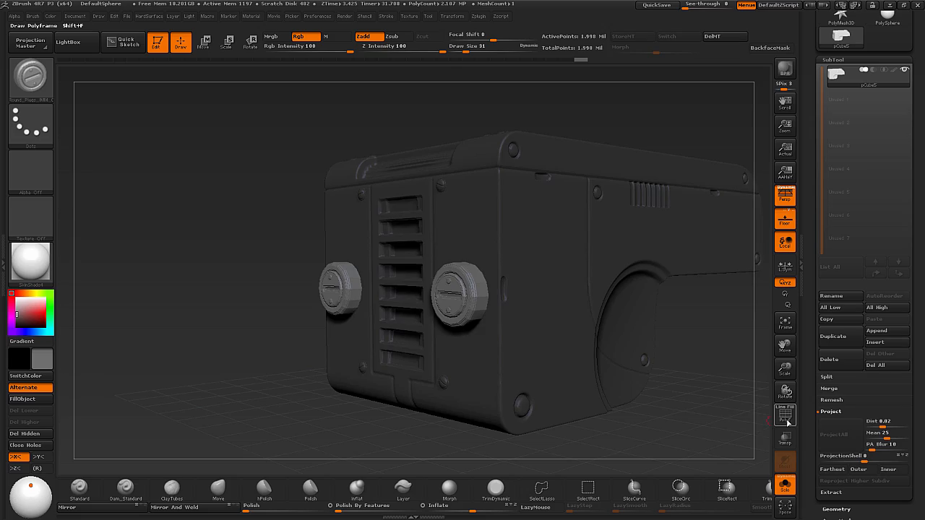
# Split the unmasked points so the two round plugs become a separate subtool.
pyautogui.click(786, 419)
pyautogui.moveTo(688, 410)
pyautogui.mouseDown()
pyautogui.moveTo(714, 412)
pyautogui.moveTo(737, 449)
pyautogui.moveTo(696, 385)
pyautogui.moveTo(646, 371)
pyautogui.moveTo(652, 379)
pyautogui.moveTo(664, 363)
pyautogui.moveTo(716, 365)
pyautogui.mouseUp()
pyautogui.click(785, 419)
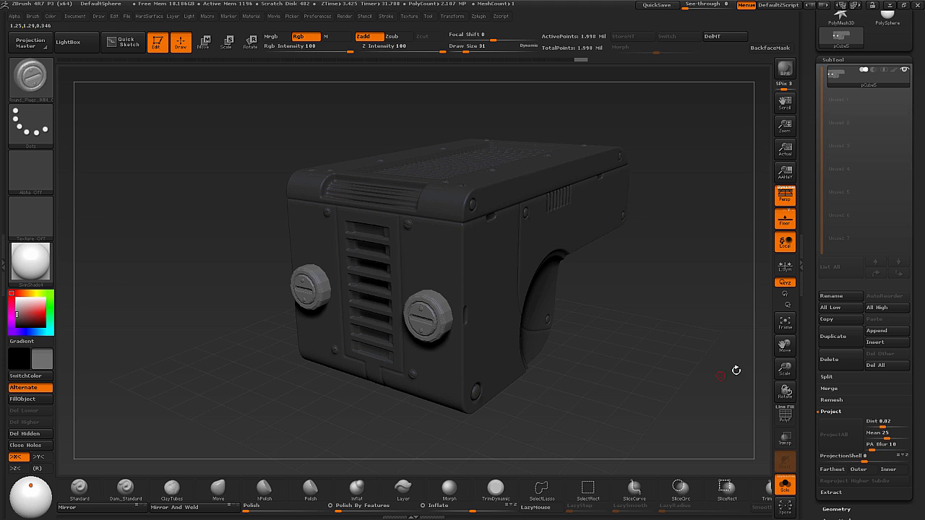
pyautogui.click(832, 378)
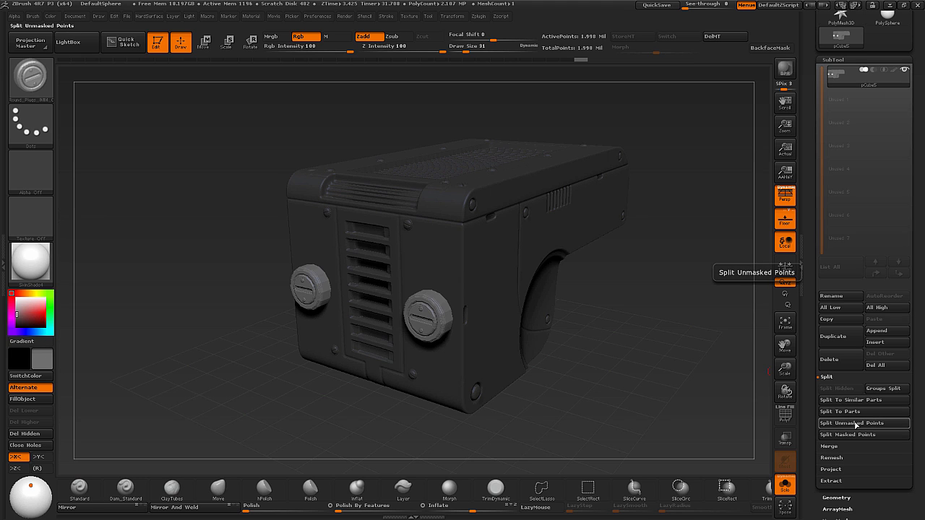
pyautogui.click(863, 423)
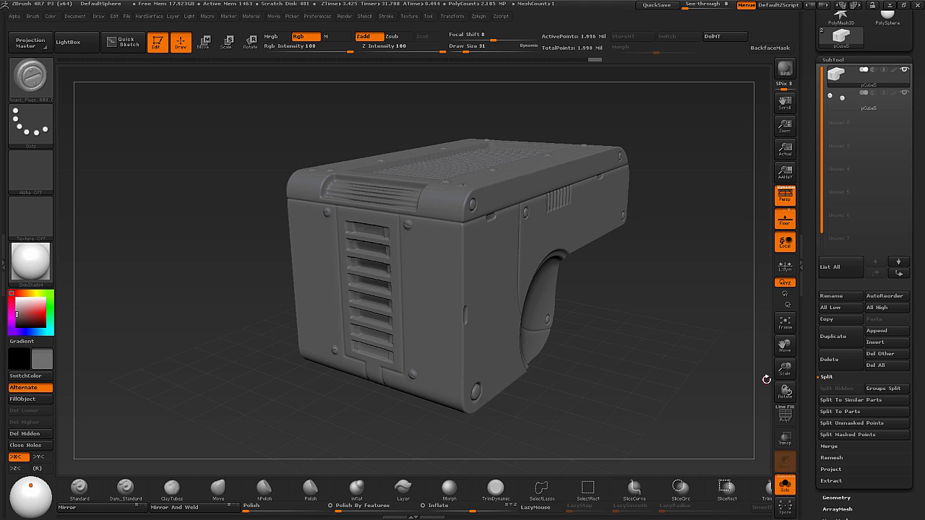
# Select the round plugs subtool and subdivide it three times to smooth the plugs.
pyautogui.click(842, 102)
pyautogui.moveTo(507, 398)
pyautogui.mouseDown()
pyautogui.moveTo(748, 411)
pyautogui.moveTo(642, 405)
pyautogui.mouseUp()
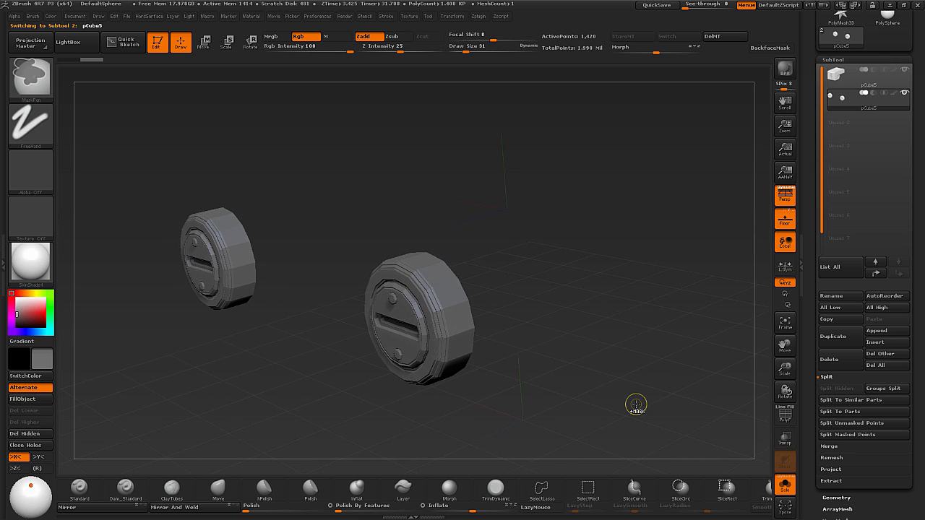
pyautogui.hotkey('ctrl', 'd')
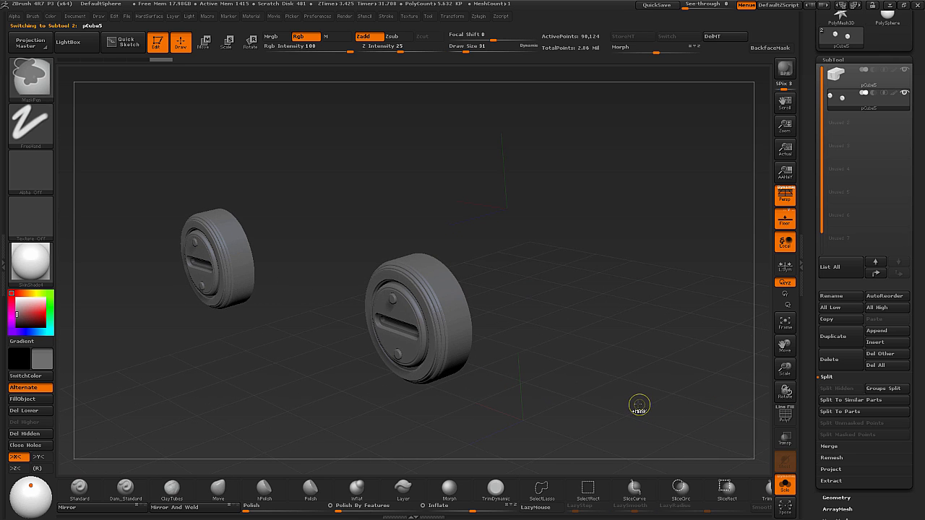
pyautogui.moveTo(628, 398); pyautogui.dragTo(718, 388)
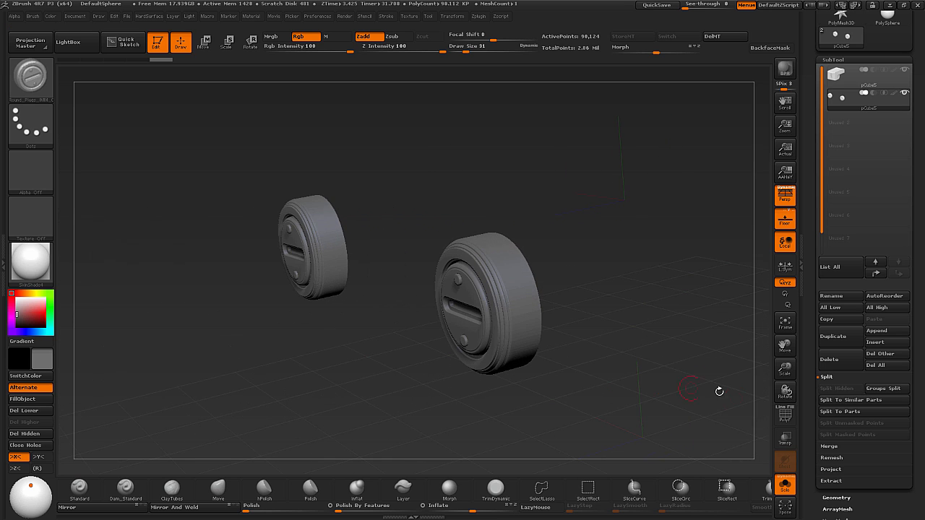
# Show the body with the plugs again and move the plugs inward so they sit partly sunk into the rear face.
pyautogui.click(785, 486)
pyautogui.moveTo(276, 433)
pyautogui.mouseDown()
pyautogui.moveTo(268, 425)
pyautogui.moveTo(365, 309)
pyautogui.mouseUp()
pyautogui.click(207, 47)
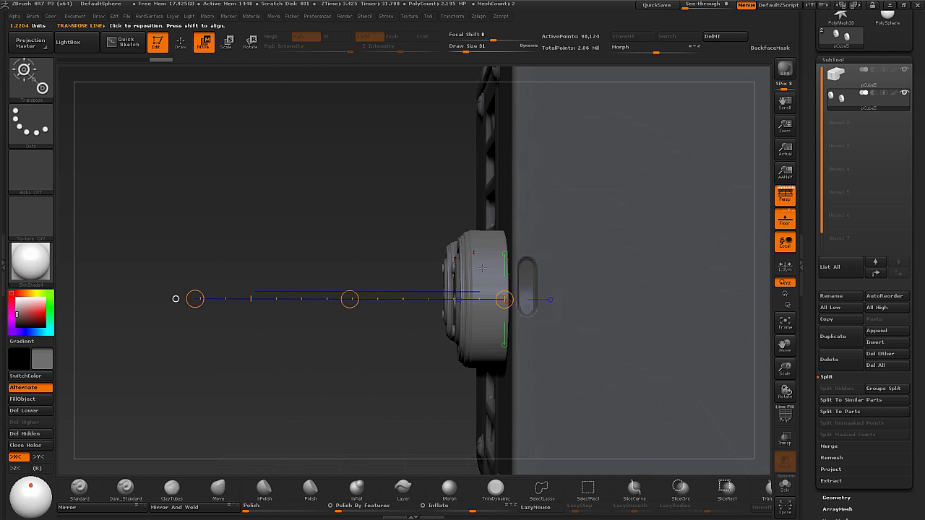
pyautogui.click(480, 290)
pyautogui.keyDown('shift'); pyautogui.moveTo(497, 281); pyautogui.dragTo(323, 291); pyautogui.keyUp('shift')
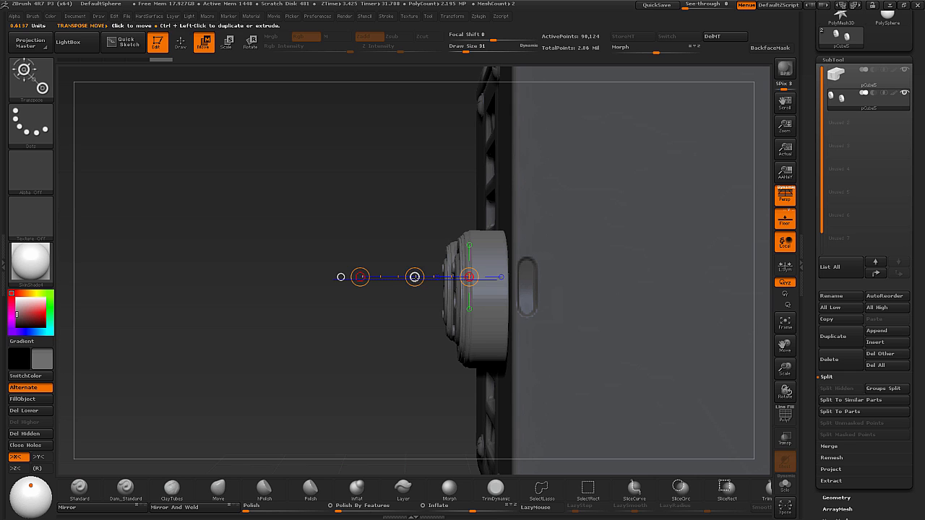
pyautogui.moveTo(415, 276); pyautogui.dragTo(435, 278)
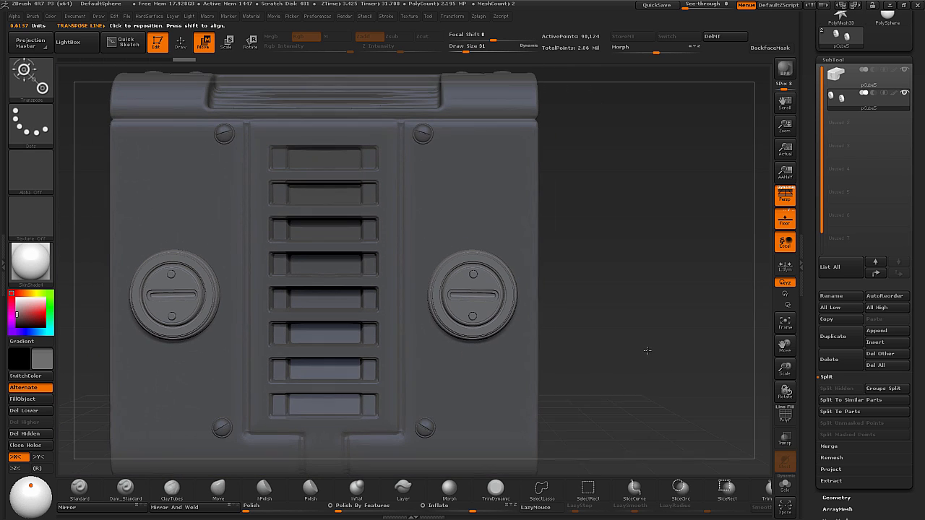
pyautogui.click(180, 41)
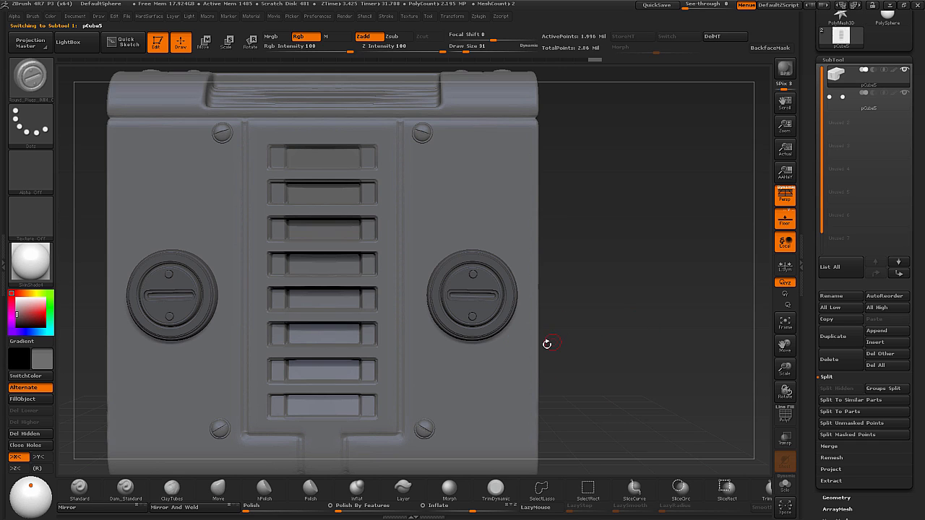
# Set up the Standard brush on the body subtool with the DragRect stroke and the ring-shaped Alpha 09.
pyautogui.press('b')
pyautogui.press('s')
pyautogui.press('t')
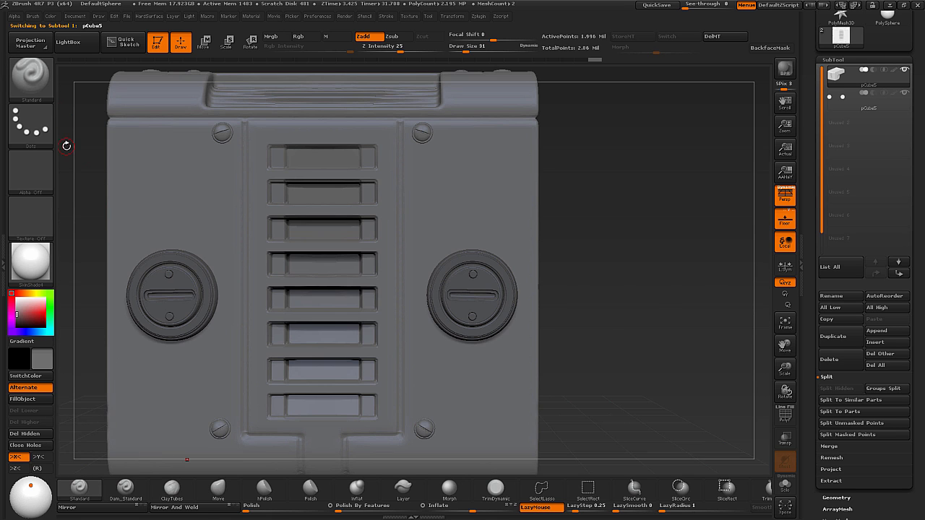
pyautogui.press('b')
pyautogui.press('s')
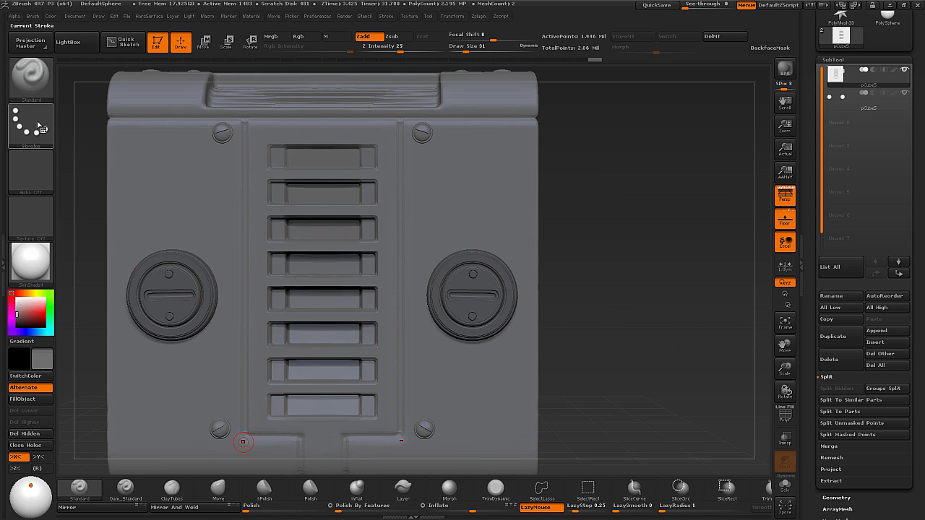
pyautogui.click(32, 126)
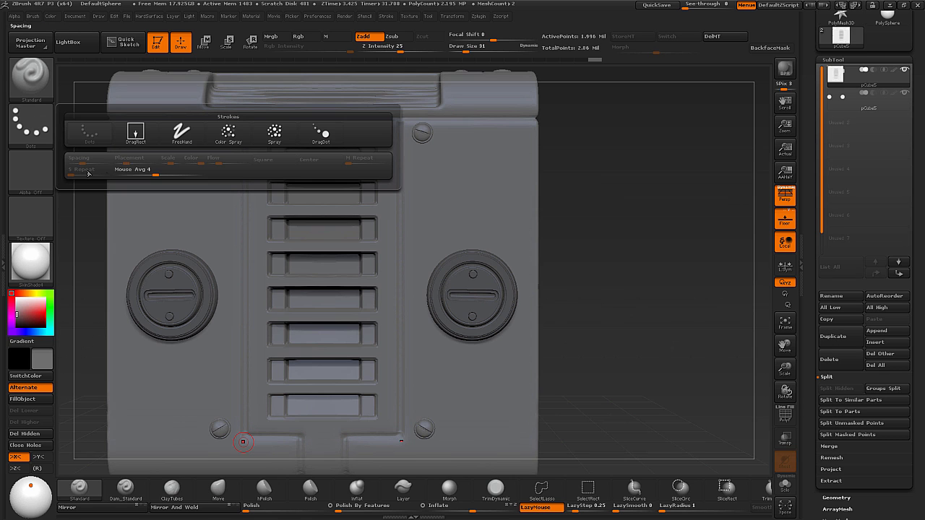
pyautogui.click(136, 132)
pyautogui.click(30, 172)
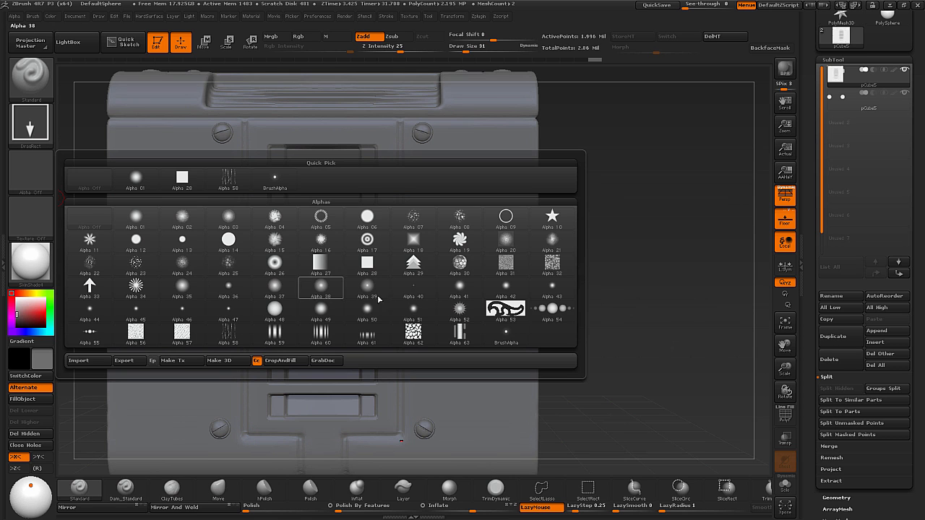
pyautogui.click(505, 216)
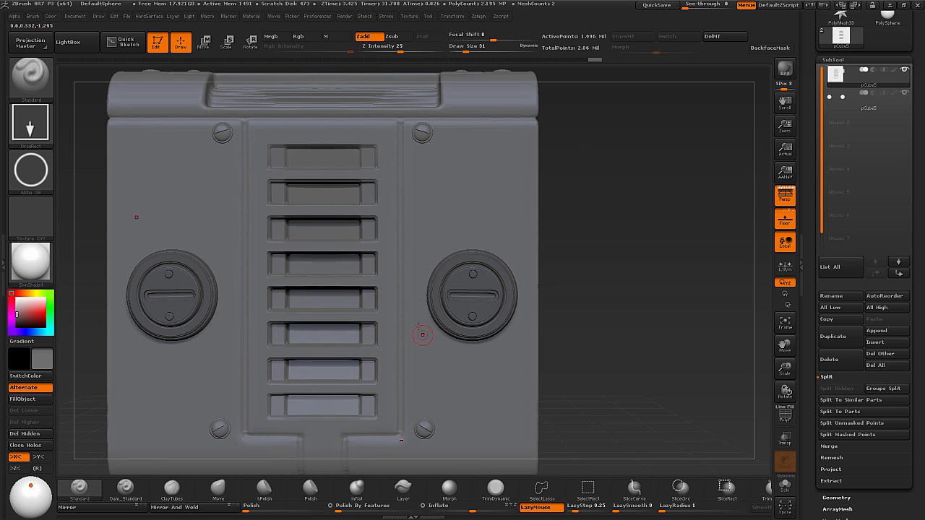
# Try stamping mirrored rings around the plugs on the rear face at draw size 136.
pyautogui.press('s')
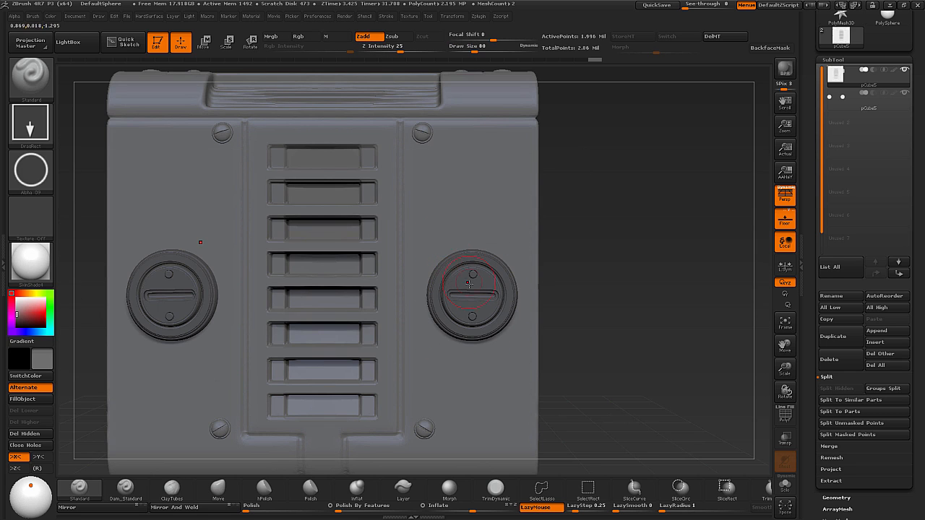
pyautogui.press('s')
pyautogui.moveTo(445, 234); pyautogui.dragTo(449, 239)
pyautogui.press('s')
pyautogui.moveTo(473, 295); pyautogui.dragTo(475, 295)
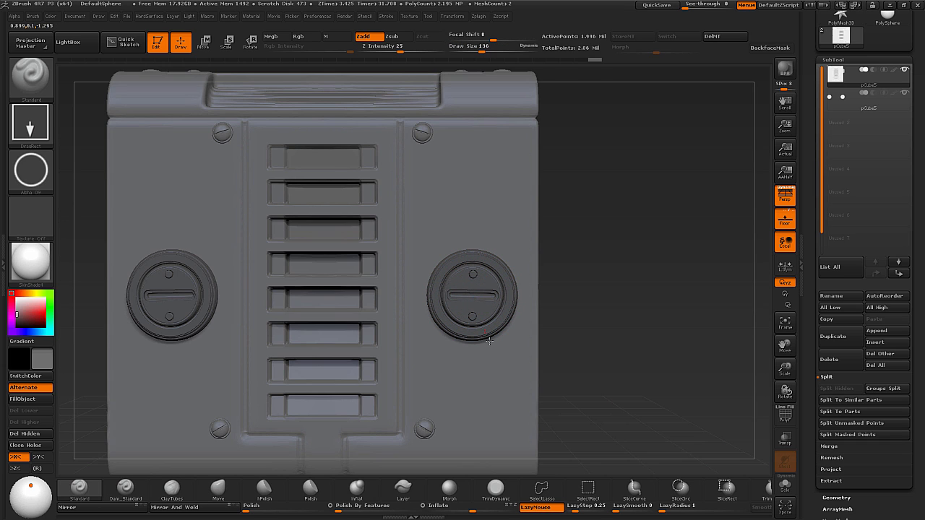
pyautogui.moveTo(495, 355); pyautogui.dragTo(505, 383)
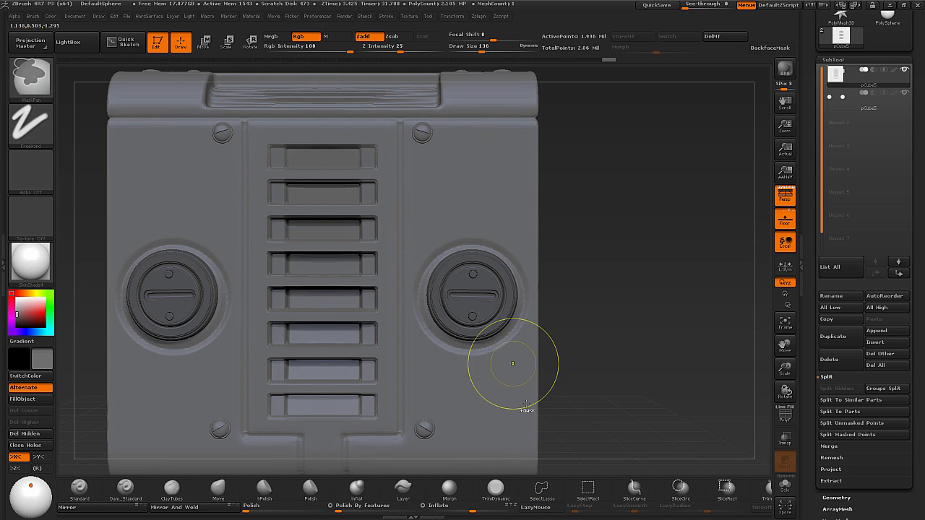
pyautogui.hotkey('ctrl', 'z')
# Turn off LazyMouse and stamp tighter mirrored rings around the two plugs on the body at draw size 140.
pyautogui.click(536, 507)
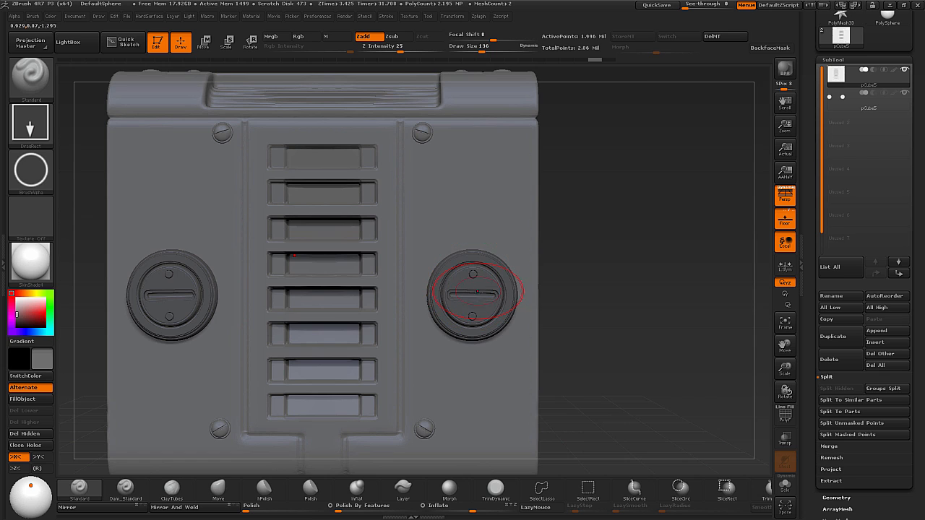
pyautogui.press('s')
pyautogui.moveTo(474, 294); pyautogui.dragTo(476, 294)
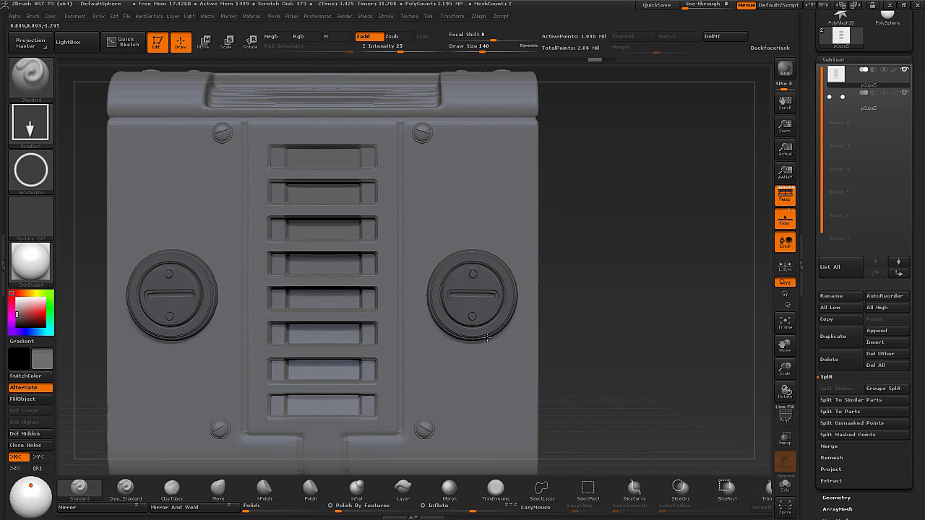
pyautogui.moveTo(502, 358); pyautogui.dragTo(508, 365)
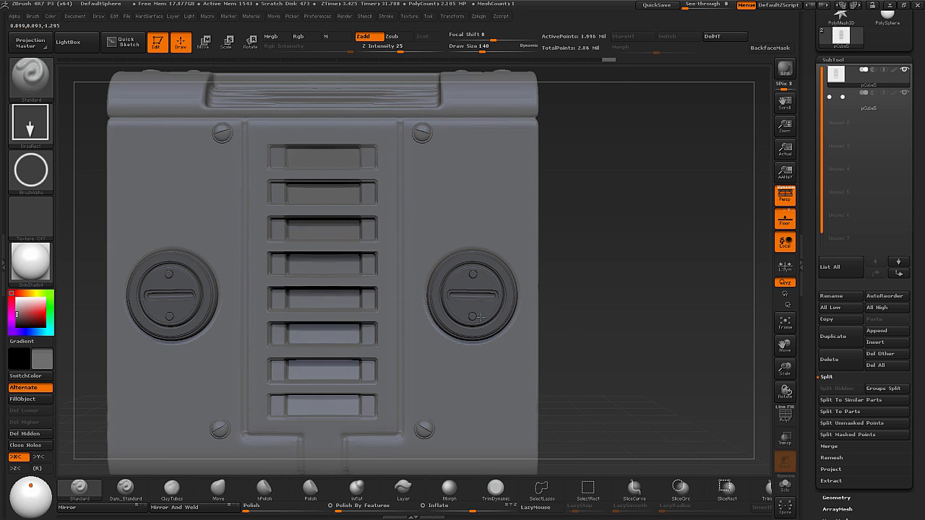
pyautogui.moveTo(499, 362); pyautogui.dragTo(503, 368)
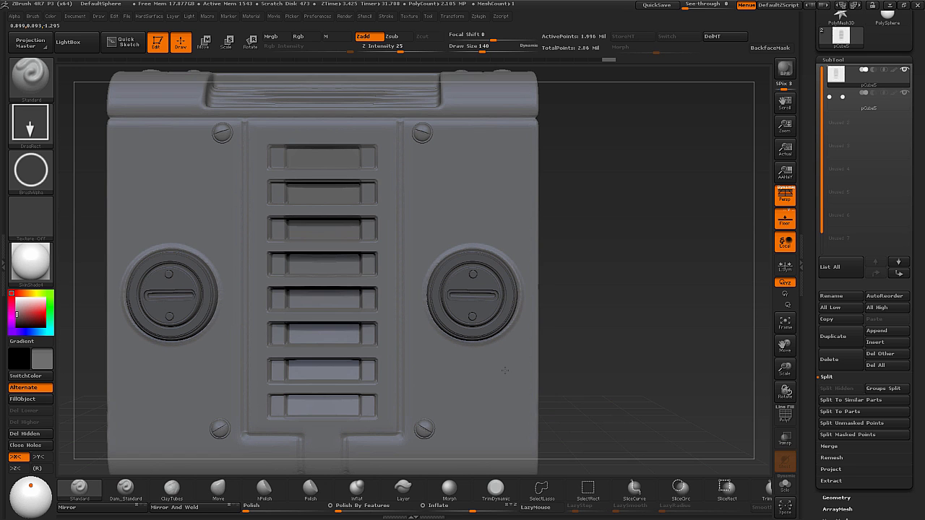
pyautogui.moveTo(598, 338); pyautogui.dragTo(541, 285)
pyautogui.press('shift')
pyautogui.moveTo(495, 339)
pyautogui.keyDown('shift'); pyautogui.mouseDown()
pyautogui.moveTo(467, 359)
pyautogui.moveTo(448, 310)
pyautogui.moveTo(484, 262)
pyautogui.mouseUp(); pyautogui.keyUp('shift')
# Hide the round plugs subtool and load the insert_techDisk_02 brush from the insert brush library.
pyautogui.moveTo(698, 375); pyautogui.dragTo(595, 379)
pyautogui.moveTo(618, 421); pyautogui.dragTo(594, 404)
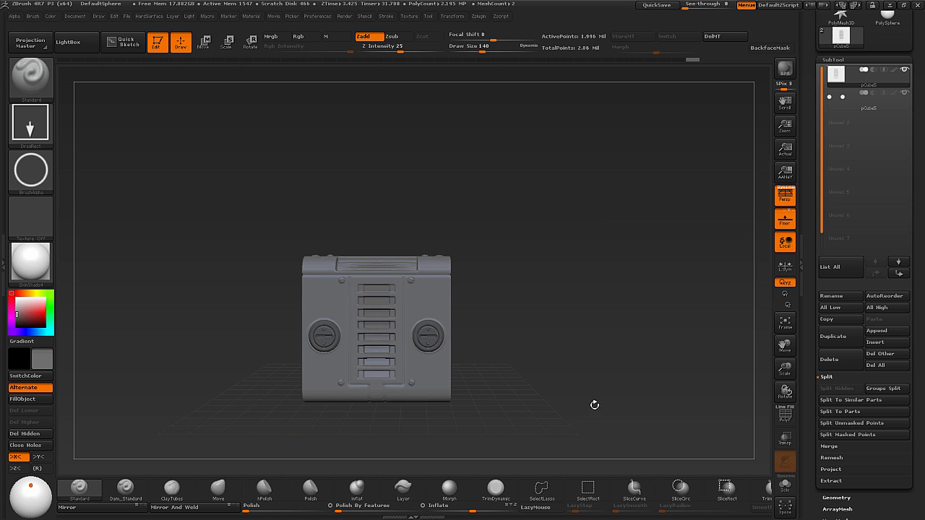
pyautogui.moveTo(650, 397)
pyautogui.mouseDown()
pyautogui.moveTo(624, 401)
pyautogui.moveTo(672, 454)
pyautogui.moveTo(651, 407)
pyautogui.moveTo(663, 410)
pyautogui.moveTo(658, 400)
pyautogui.moveTo(657, 409)
pyautogui.mouseUp()
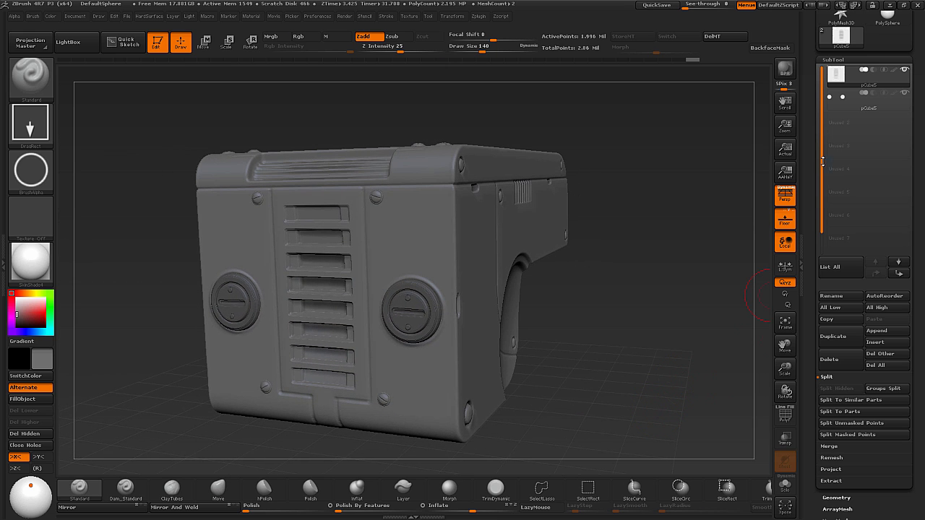
pyautogui.moveTo(642, 283); pyautogui.dragTo(609, 356)
pyautogui.press(',')
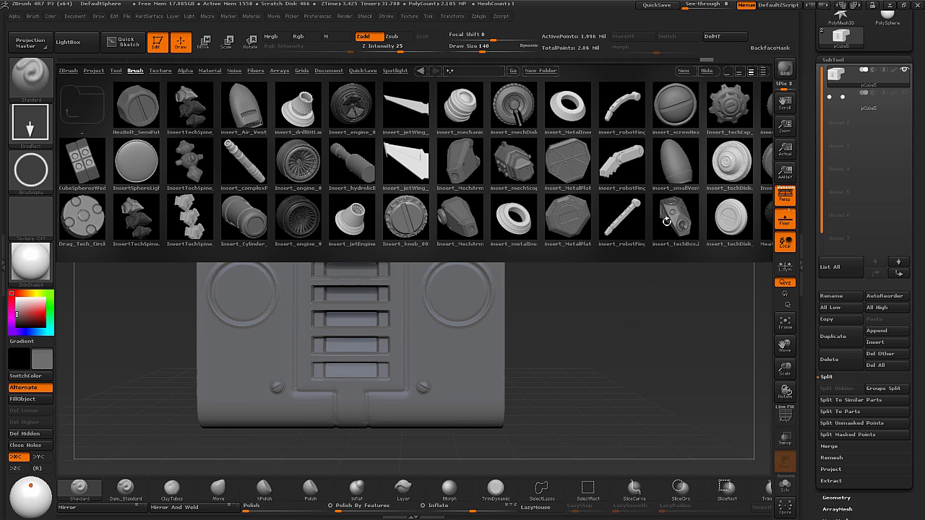
pyautogui.moveTo(718, 225); pyautogui.dragTo(619, 242)
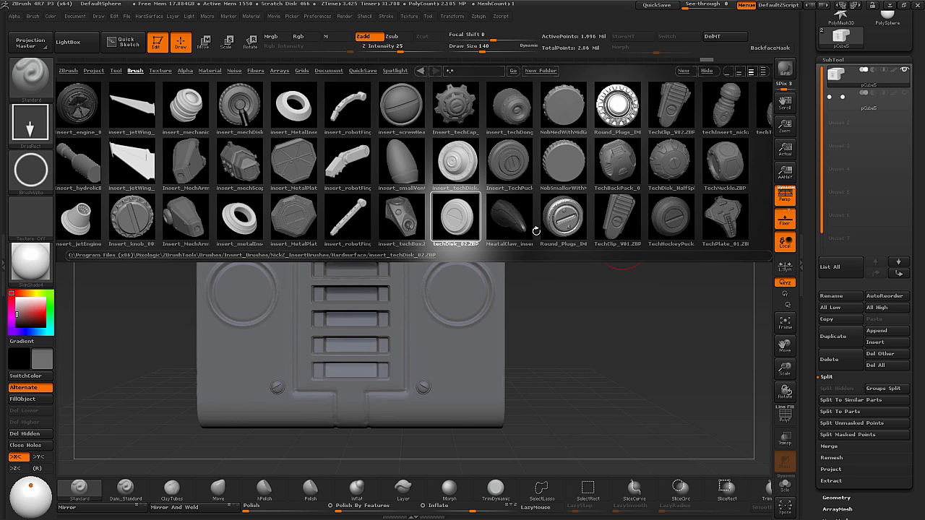
pyautogui.moveTo(503, 227); pyautogui.dragTo(526, 229)
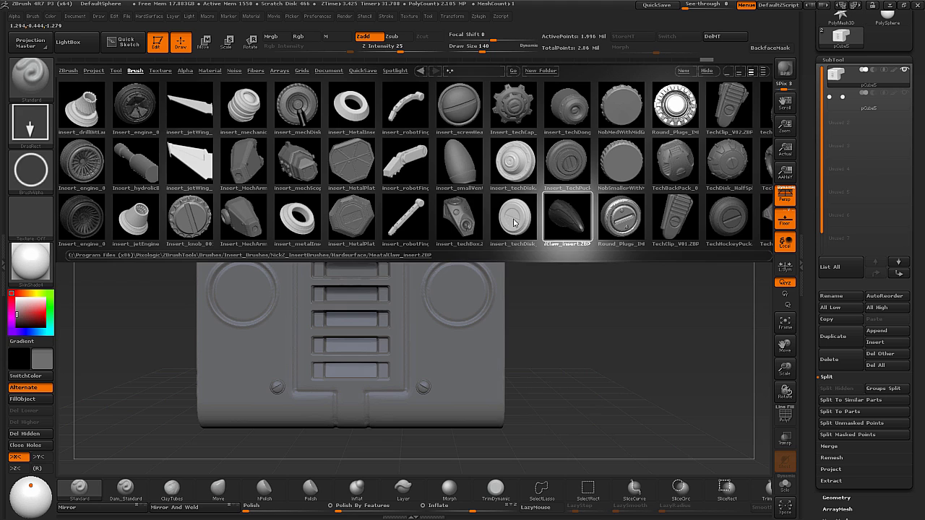
pyautogui.doubleClick(514, 223)
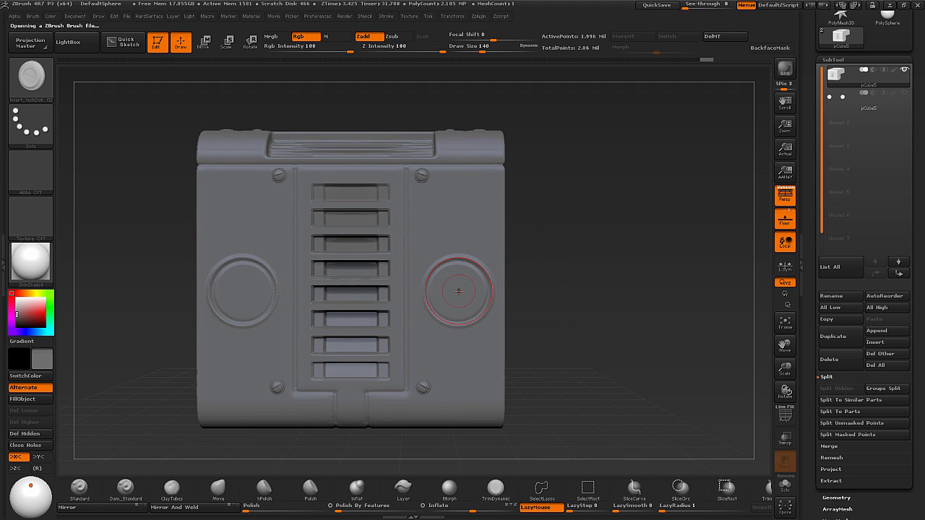
# Insert mirrored tech disks inside the two rings on the rear face at draw size 140 and adjust their position with Transpose Move.
pyautogui.moveTo(459, 292); pyautogui.dragTo(457, 322)
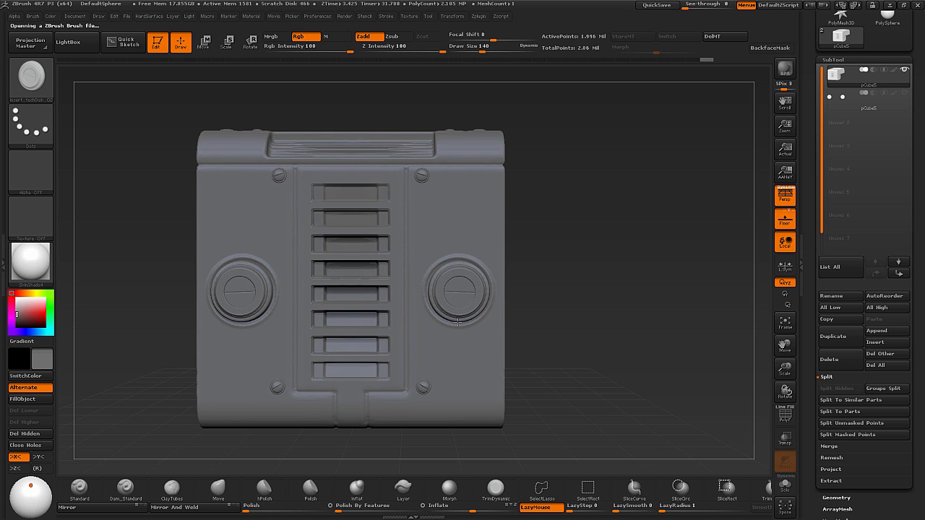
pyautogui.moveTo(597, 337)
pyautogui.mouseDown()
pyautogui.moveTo(481, 334)
pyautogui.moveTo(595, 338)
pyautogui.mouseUp()
pyautogui.click(205, 44)
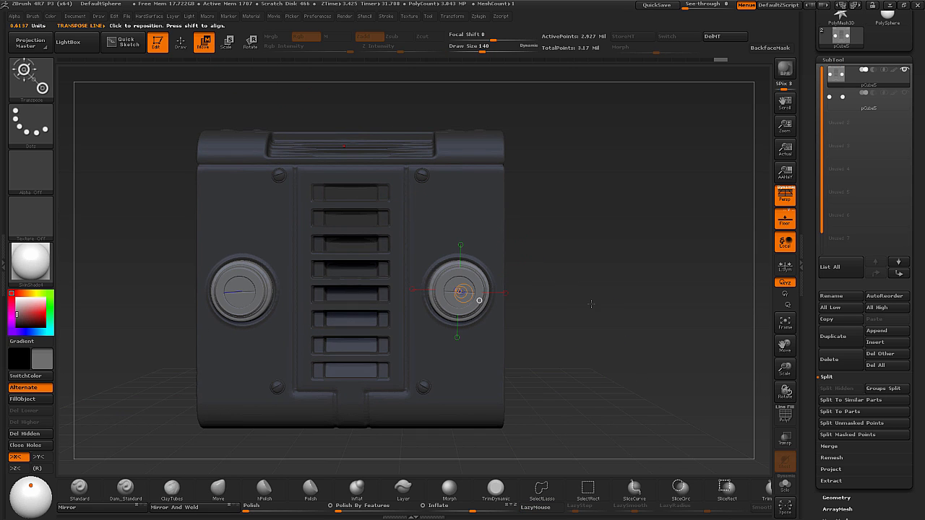
pyautogui.click(507, 291)
pyautogui.moveTo(495, 293); pyautogui.dragTo(495, 293)
pyautogui.moveTo(576, 340); pyautogui.dragTo(572, 320)
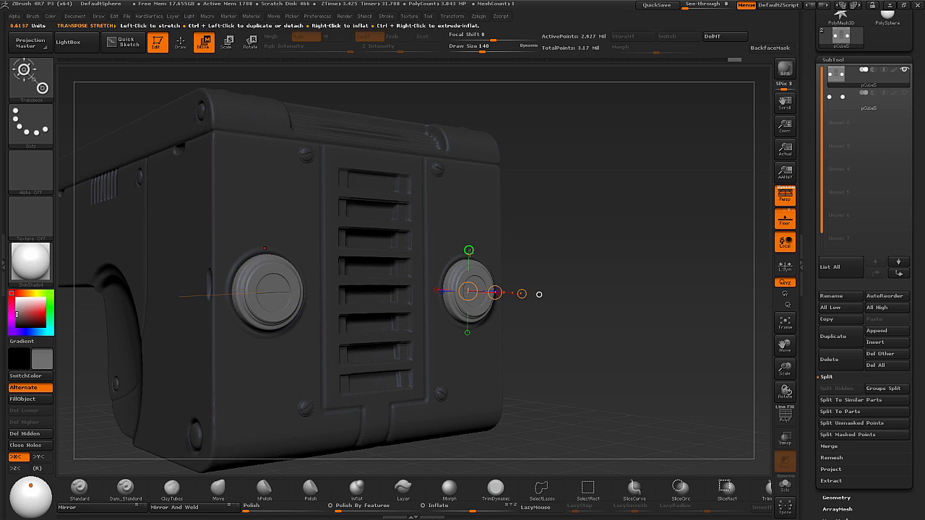
pyautogui.moveTo(468, 291); pyautogui.dragTo(469, 196)
pyautogui.moveTo(544, 328)
pyautogui.mouseDown()
pyautogui.moveTo(527, 305)
pyautogui.moveTo(490, 297)
pyautogui.moveTo(532, 305)
pyautogui.moveTo(542, 330)
pyautogui.moveTo(551, 310)
pyautogui.mouseUp()
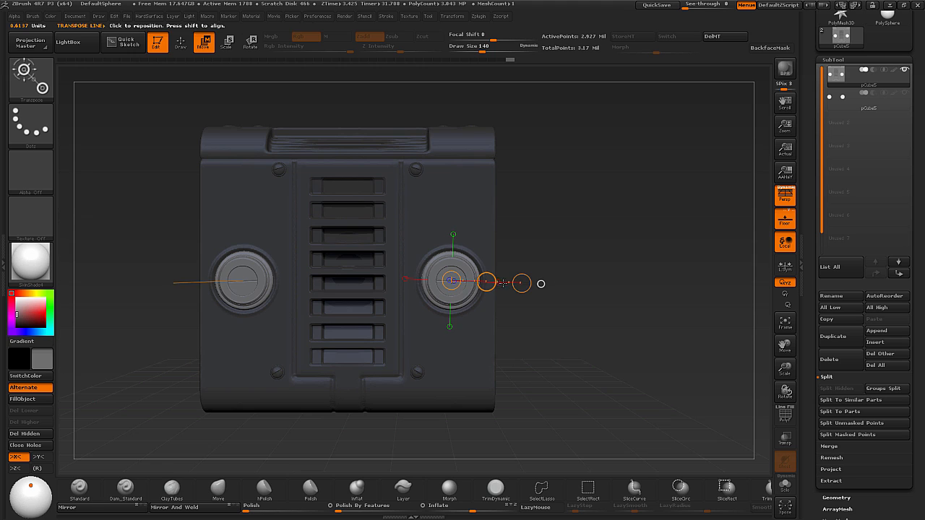
pyautogui.moveTo(503, 282); pyautogui.dragTo(486, 282)
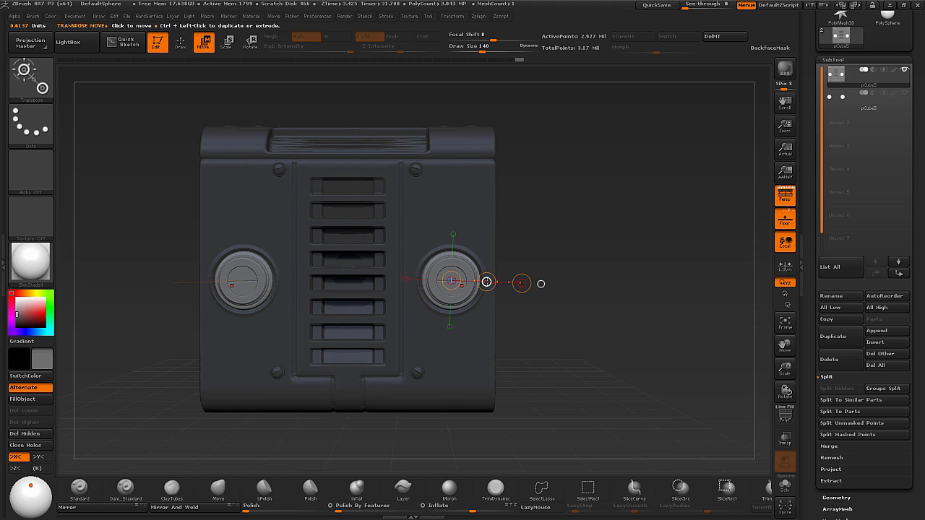
# Return to Draw mode, clear the mask and show the round plugs subtool over the inserted disks.
pyautogui.click(905, 94)
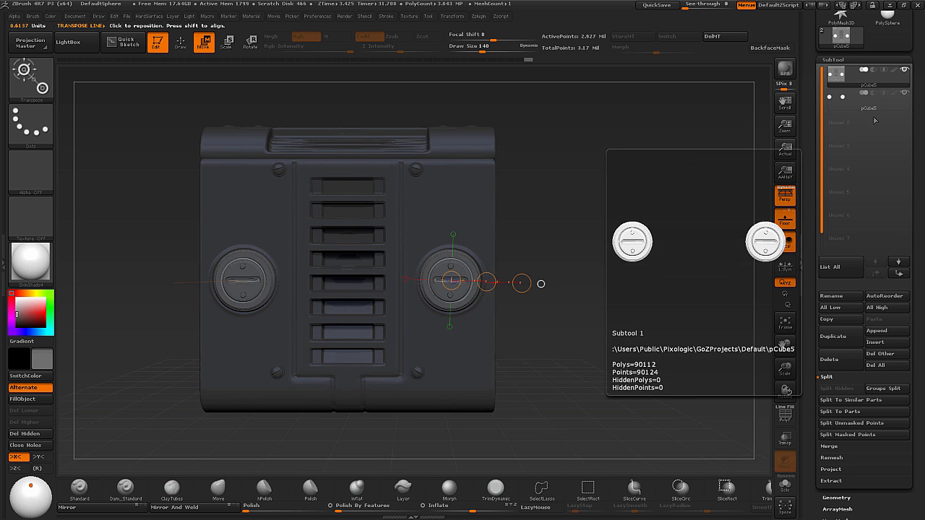
pyautogui.moveTo(559, 316); pyautogui.dragTo(621, 310)
pyautogui.click(180, 43)
pyautogui.click(903, 96)
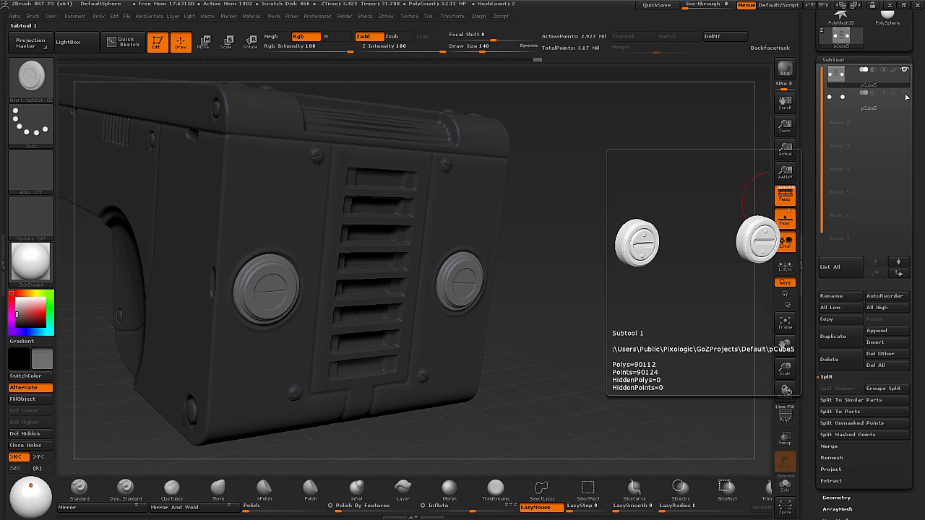
pyautogui.click(903, 96)
pyautogui.keyDown('ctrl'); pyautogui.click(633, 359); pyautogui.keyUp('ctrl')
pyautogui.moveTo(637, 379); pyautogui.dragTo(546, 311)
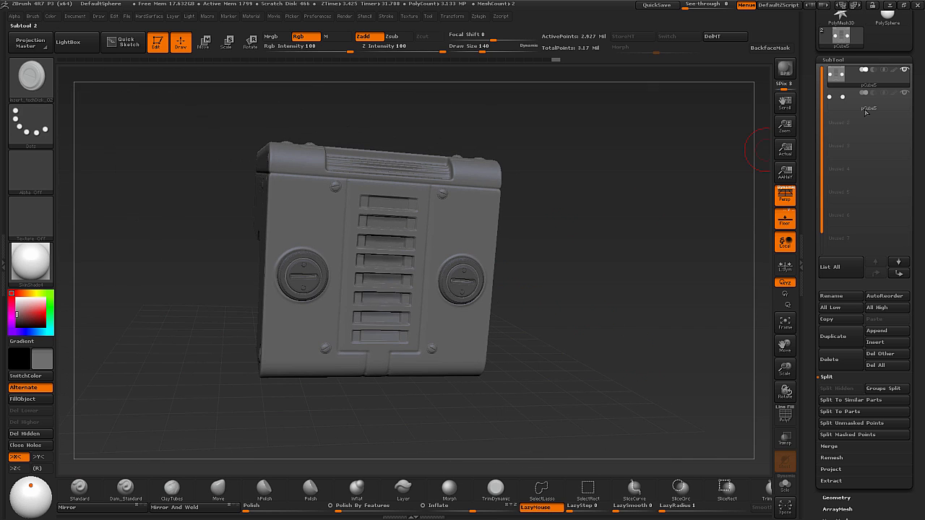
# Compare the rear face with the round plugs hidden and shown, and examine the body's rear and side.
pyautogui.click(905, 95)
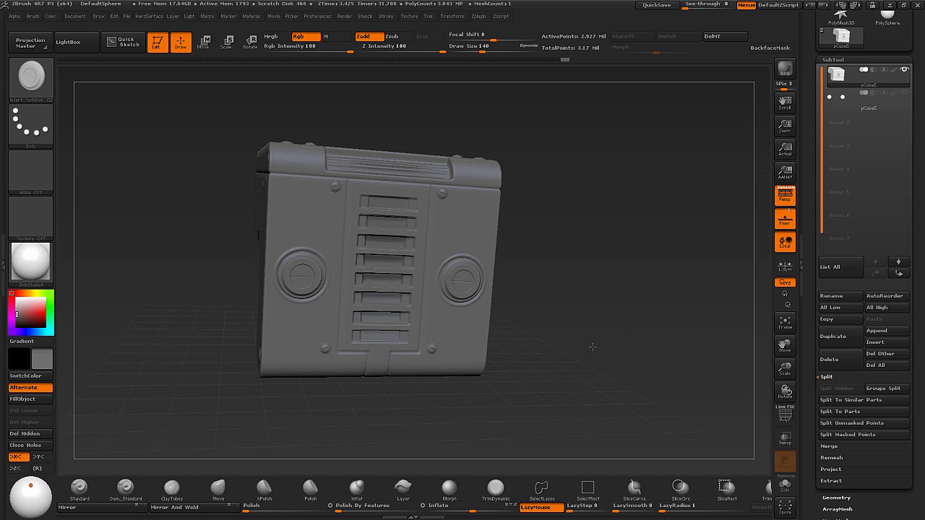
pyautogui.moveTo(591, 347)
pyautogui.mouseDown()
pyautogui.moveTo(622, 355)
pyautogui.moveTo(656, 381)
pyautogui.moveTo(622, 388)
pyautogui.moveTo(636, 398)
pyautogui.moveTo(636, 376)
pyautogui.moveTo(618, 423)
pyautogui.moveTo(635, 383)
pyautogui.moveTo(603, 405)
pyautogui.moveTo(636, 403)
pyautogui.moveTo(506, 340)
pyautogui.mouseUp()
pyautogui.click(904, 93)
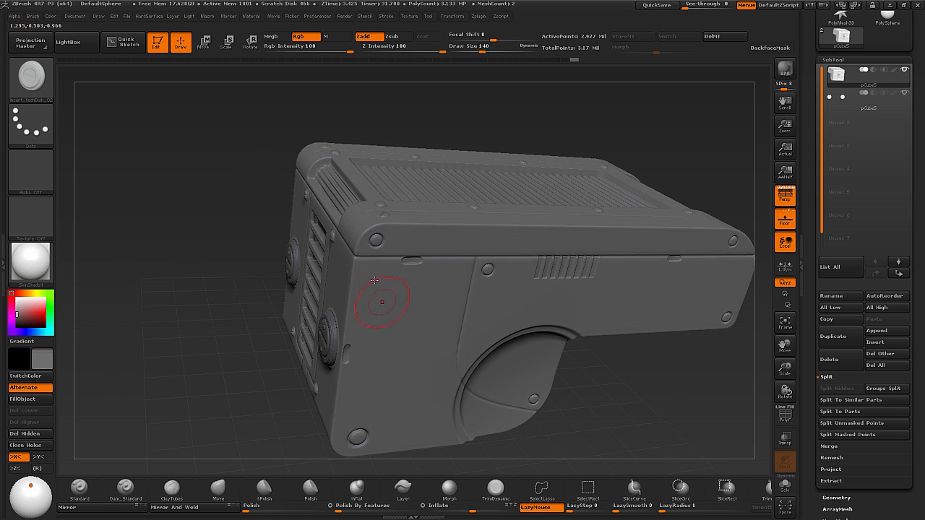
pyautogui.moveTo(633, 414); pyautogui.dragTo(561, 354)
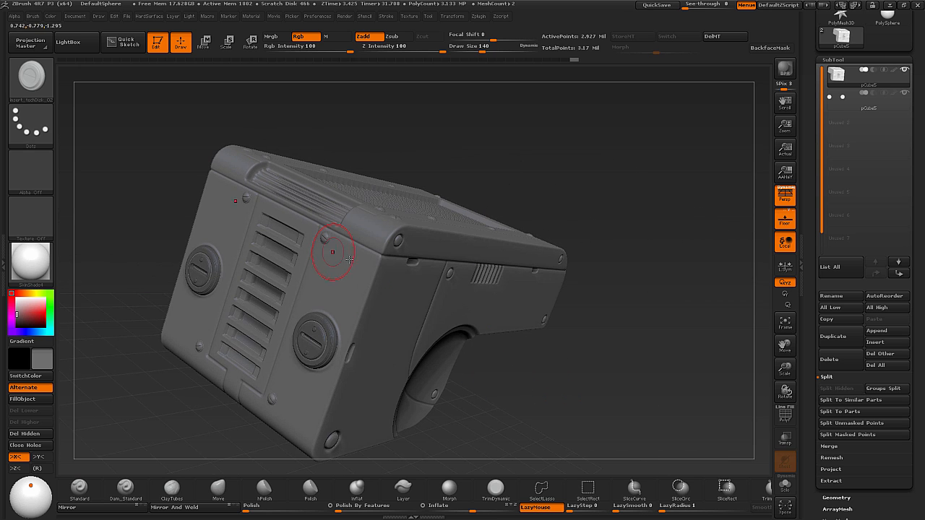
pyautogui.keyDown('shift'); pyautogui.moveTo(599, 395); pyautogui.dragTo(359, 318); pyautogui.keyUp('shift')
pyautogui.keyDown('alt'); pyautogui.moveTo(422, 334); pyautogui.dragTo(557, 354); pyautogui.keyUp('alt')
pyautogui.keyDown('alt'); pyautogui.moveTo(581, 394); pyautogui.dragTo(464, 325); pyautogui.keyUp('alt')
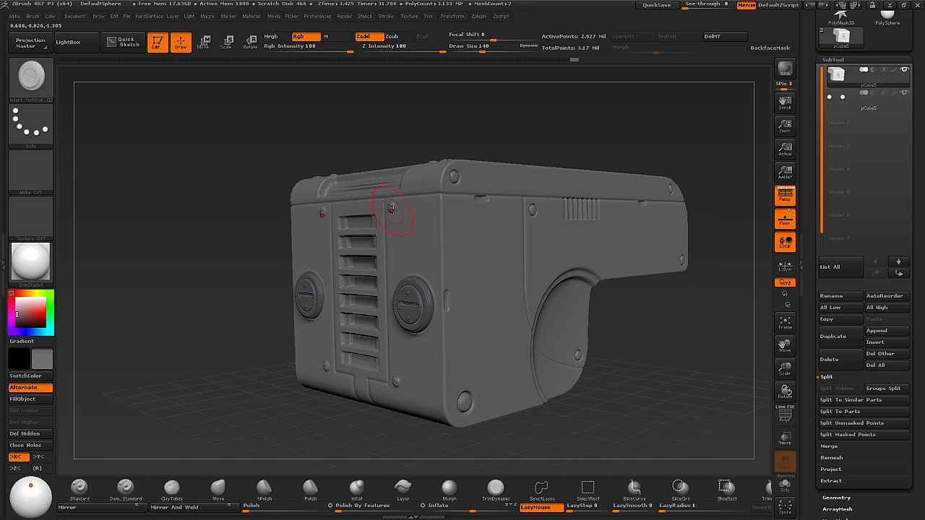
# Select the insert_screwHeads brush and set its draw size to 18 for detailing the rear face.
pyautogui.press('s')
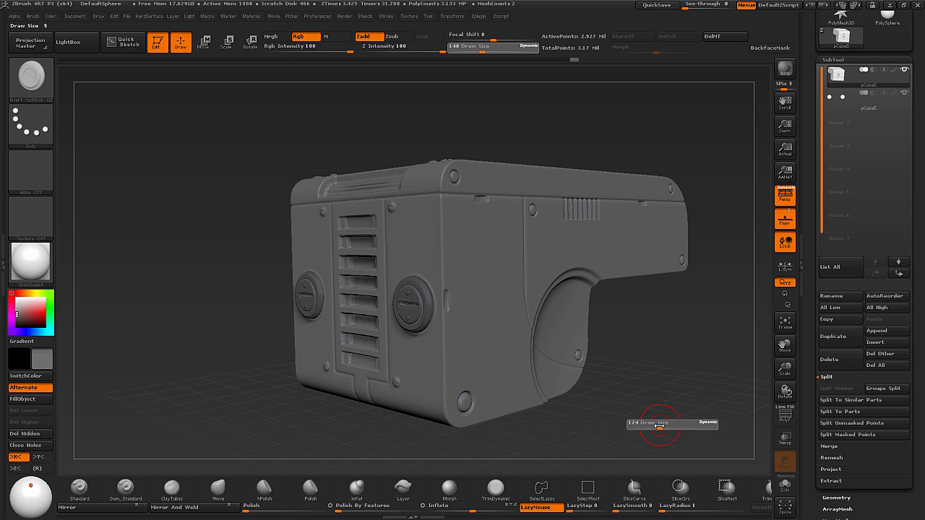
pyautogui.moveTo(653, 426); pyautogui.dragTo(622, 424)
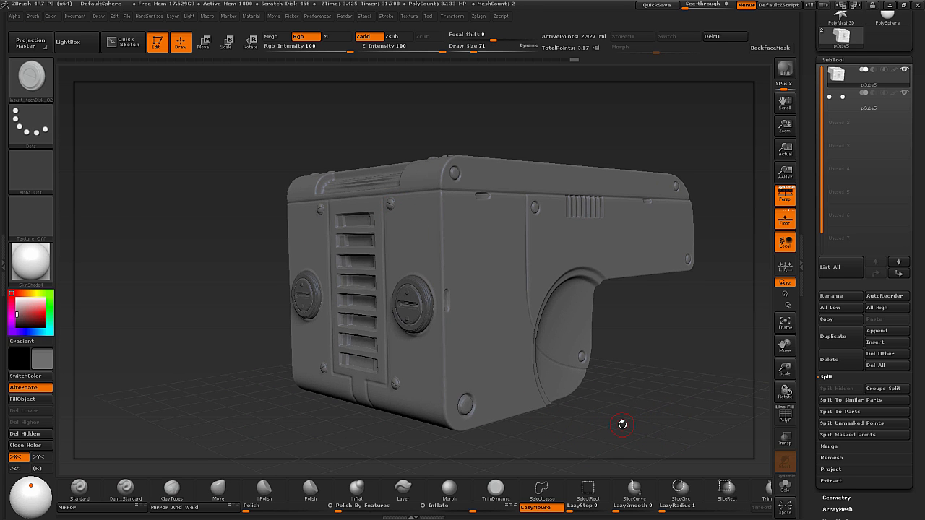
pyautogui.press('b')
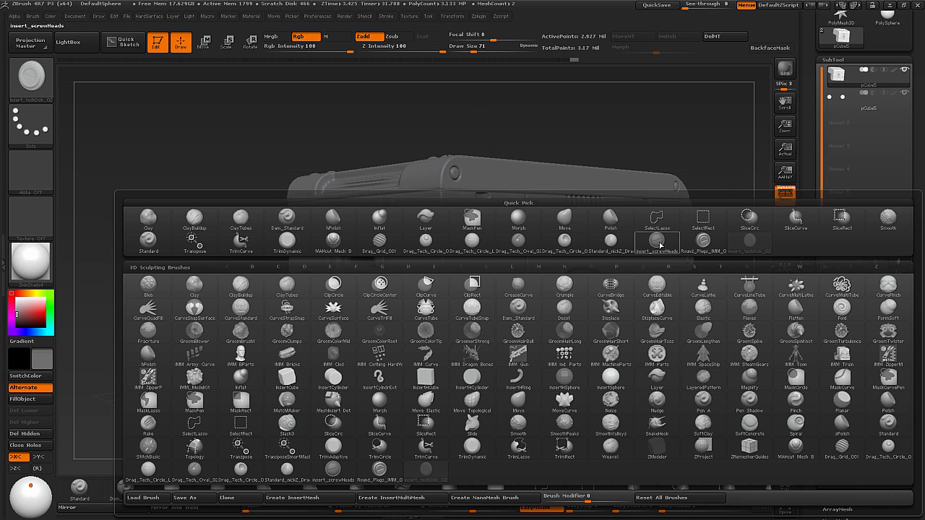
pyautogui.click(657, 242)
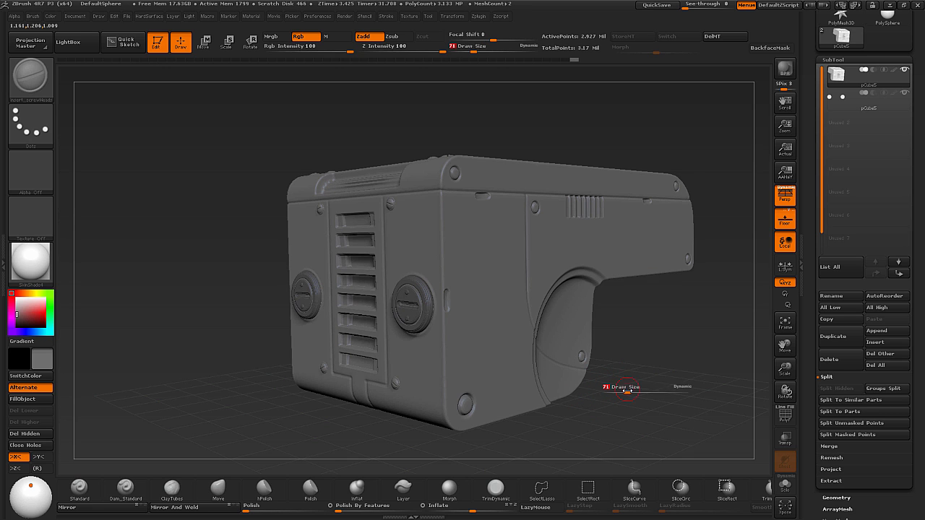
pyautogui.moveTo(627, 391); pyautogui.dragTo(622, 391)
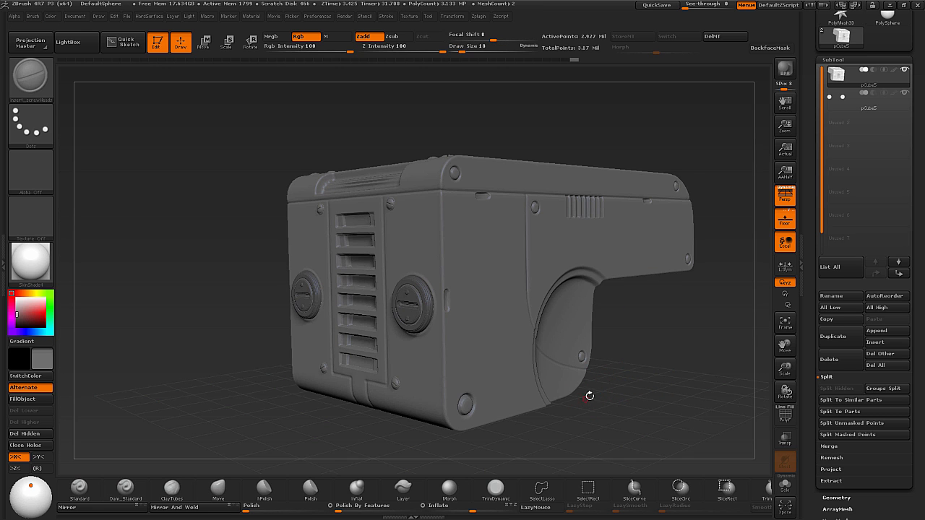
pyautogui.keyDown('shift'); pyautogui.moveTo(588, 421); pyautogui.dragTo(600, 419); pyautogui.keyUp('shift')
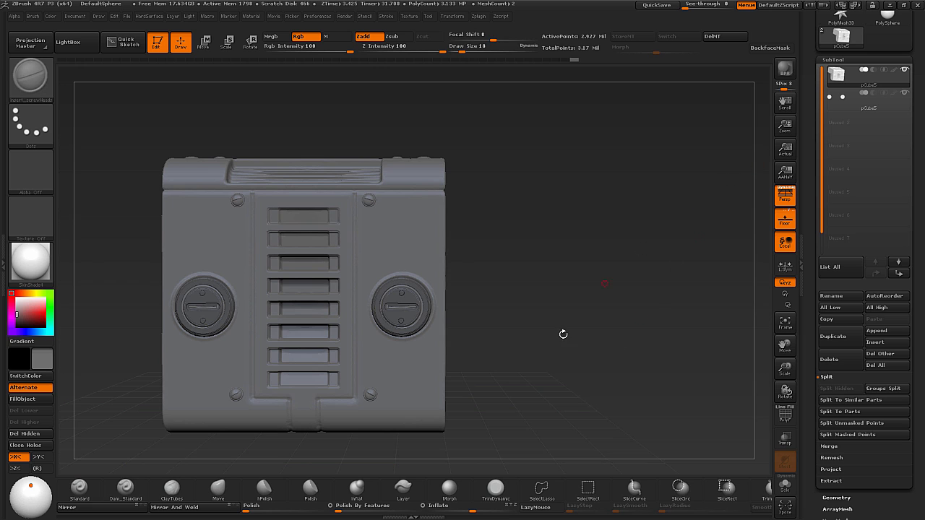
pyautogui.keyDown('alt'); pyautogui.moveTo(563, 334); pyautogui.dragTo(653, 337); pyautogui.keyUp('alt')
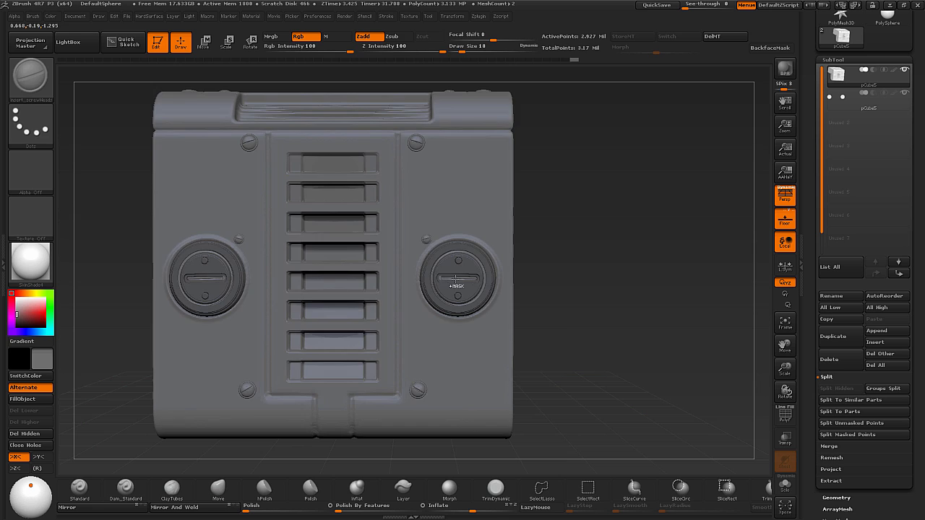
# Undo the screw-head test and try inserting a smaller mirrored pair beside the round plugs at draw size 7.
pyautogui.hotkey('ctrl', 'z')
pyautogui.press('s')
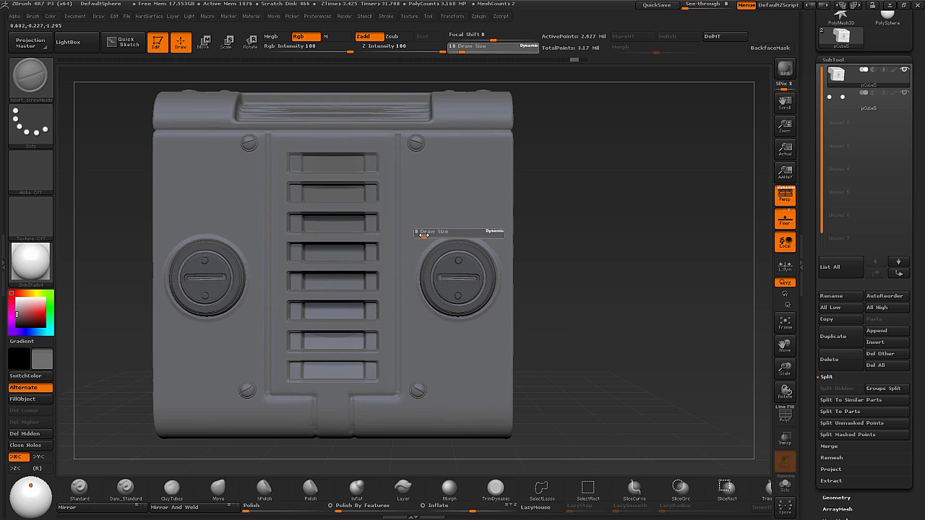
pyautogui.click(423, 235)
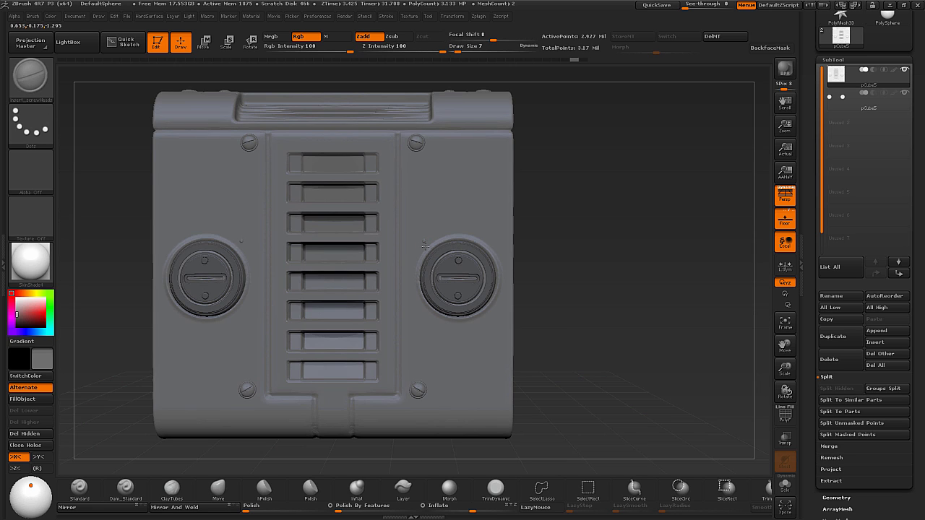
pyautogui.moveTo(428, 247); pyautogui.dragTo(426, 244)
pyautogui.hotkey('ctrl', 'z')
# Set the draw size to 9, insert mirrored small screw heads in a circle around both round plugs, and clear the mask.
pyautogui.press('s')
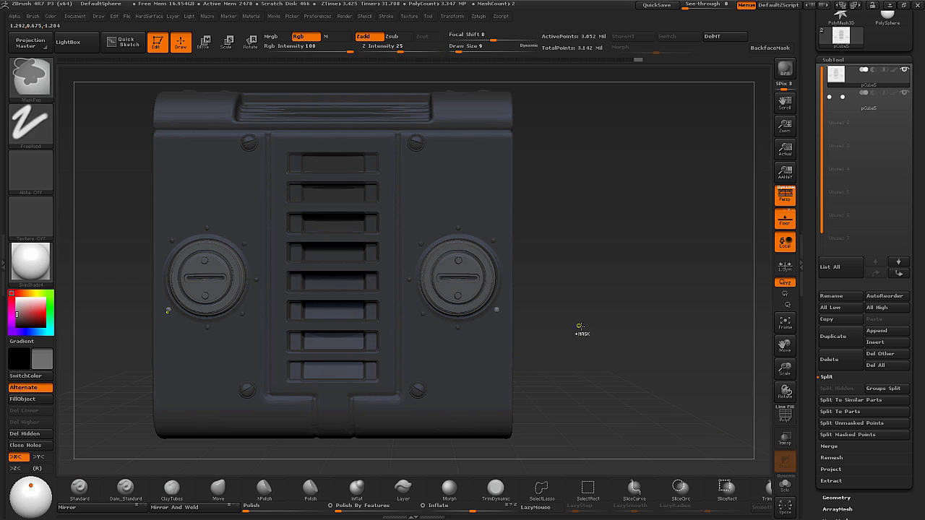
pyautogui.moveTo(646, 373); pyautogui.dragTo(620, 381)
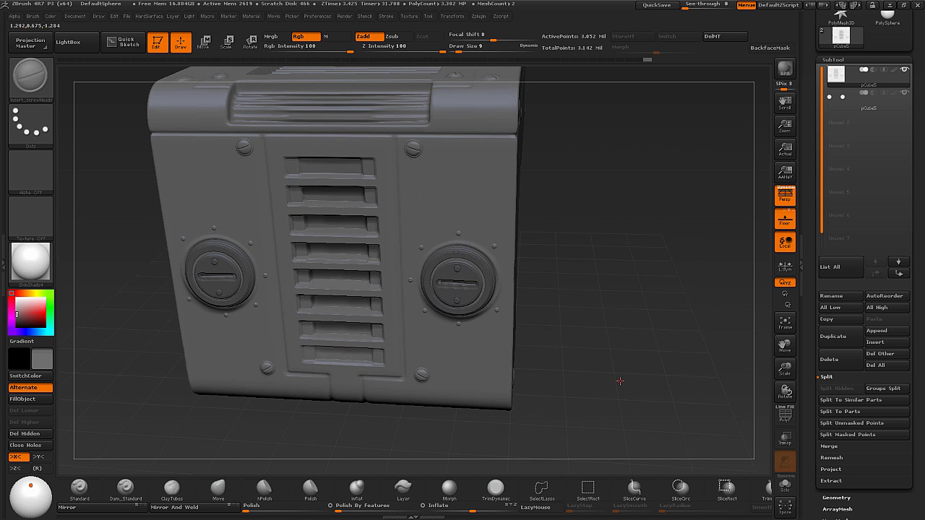
pyautogui.moveTo(586, 344); pyautogui.dragTo(584, 344)
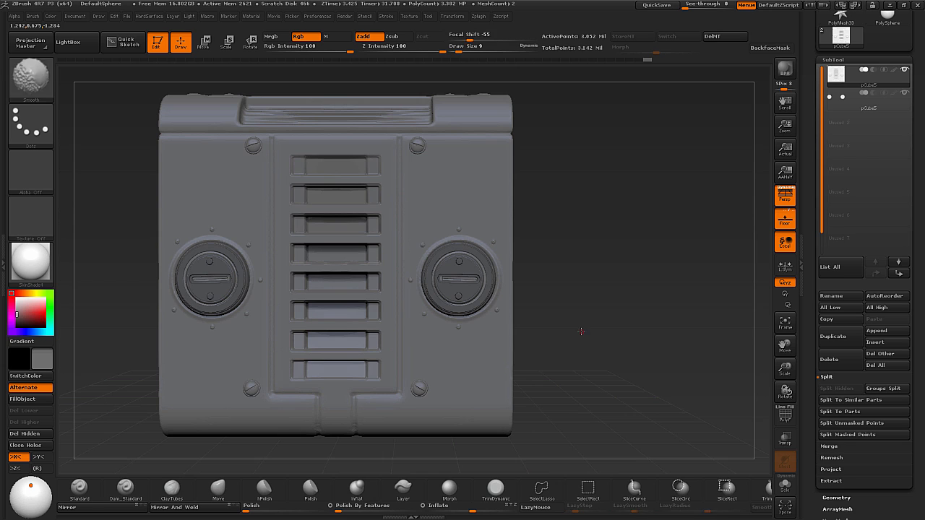
# Insert mirrored small screw heads at the corners and mid-height edges of the central vent panel, then clear the mask.
pyautogui.moveTo(393, 390); pyautogui.dragTo(391, 392)
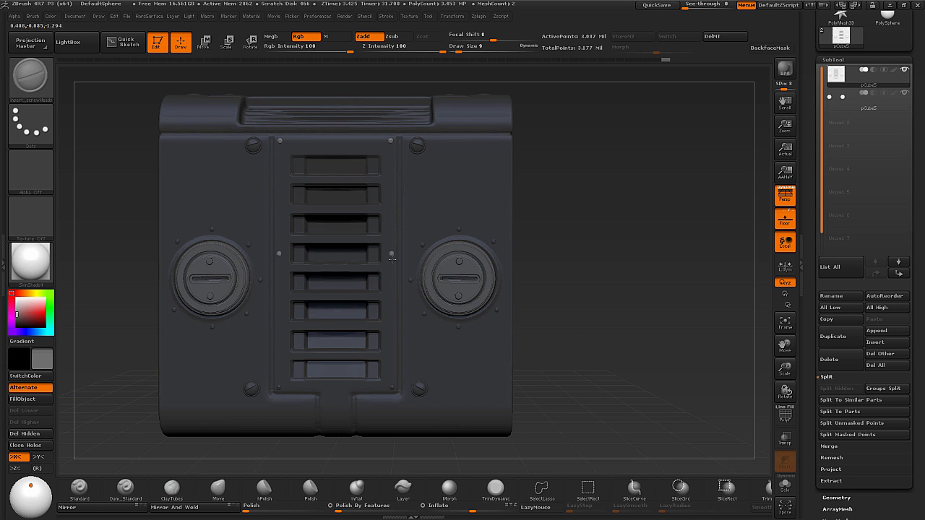
pyautogui.moveTo(391, 257); pyautogui.dragTo(392, 258)
pyautogui.keyDown('ctrl'); pyautogui.moveTo(590, 316); pyautogui.dragTo(542, 342); pyautogui.keyUp('ctrl')
# Insert mirrored small screw heads at the rear face's upper outer corners and just below the vent panel, then clear the mask.
pyautogui.click(505, 137)
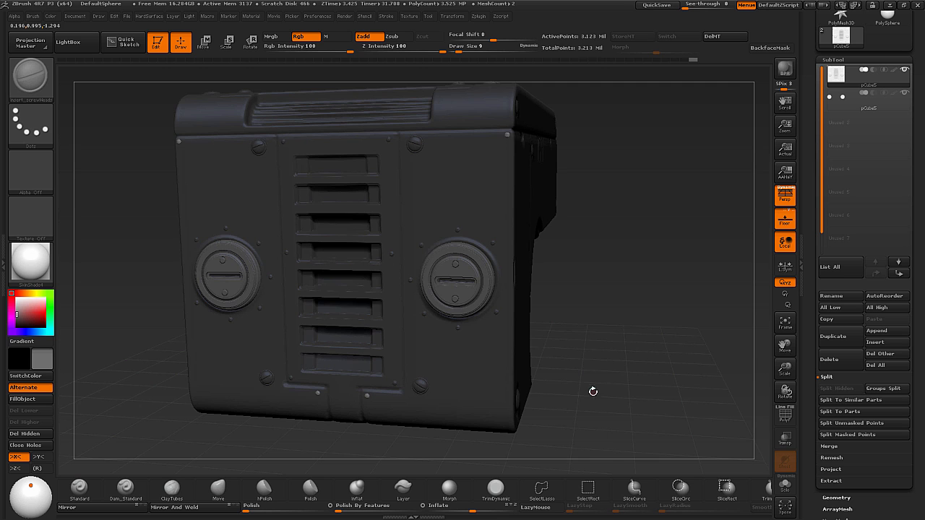
pyautogui.keyDown('alt'); pyautogui.moveTo(592, 392); pyautogui.dragTo(587, 356); pyautogui.keyUp('alt')
pyautogui.keyDown('ctrl'); pyautogui.moveTo(586, 369); pyautogui.dragTo(646, 354); pyautogui.keyUp('ctrl')
# Insert mirrored small screw heads below the side seam at the rear corner, beside the vertical panel line and at the front end, unmasking each time.
pyautogui.moveTo(646, 354); pyautogui.dragTo(300, 250)
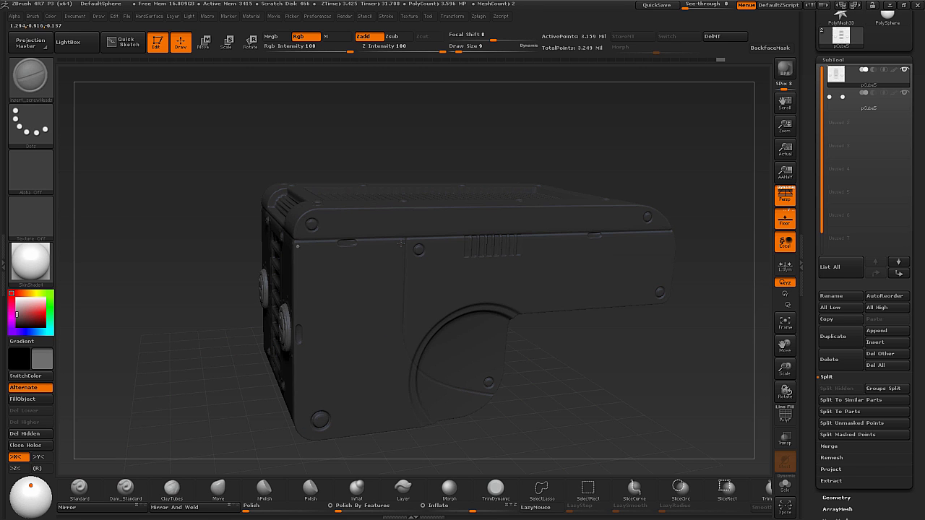
pyautogui.keyDown('ctrl'); pyautogui.moveTo(609, 399); pyautogui.dragTo(572, 402); pyautogui.keyUp('ctrl')
pyautogui.moveTo(617, 265); pyautogui.dragTo(627, 253)
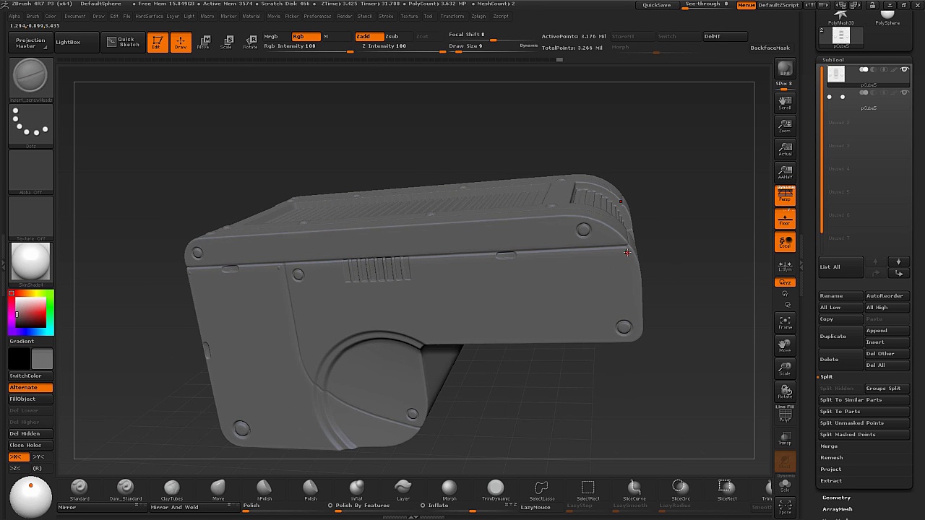
pyautogui.moveTo(656, 344); pyautogui.dragTo(696, 364)
pyautogui.moveTo(698, 363)
pyautogui.keyDown('ctrl'); pyautogui.mouseDown()
pyautogui.moveTo(656, 394)
pyautogui.moveTo(574, 385)
pyautogui.moveTo(600, 392)
pyautogui.moveTo(599, 377)
pyautogui.mouseUp(); pyautogui.keyUp('ctrl')
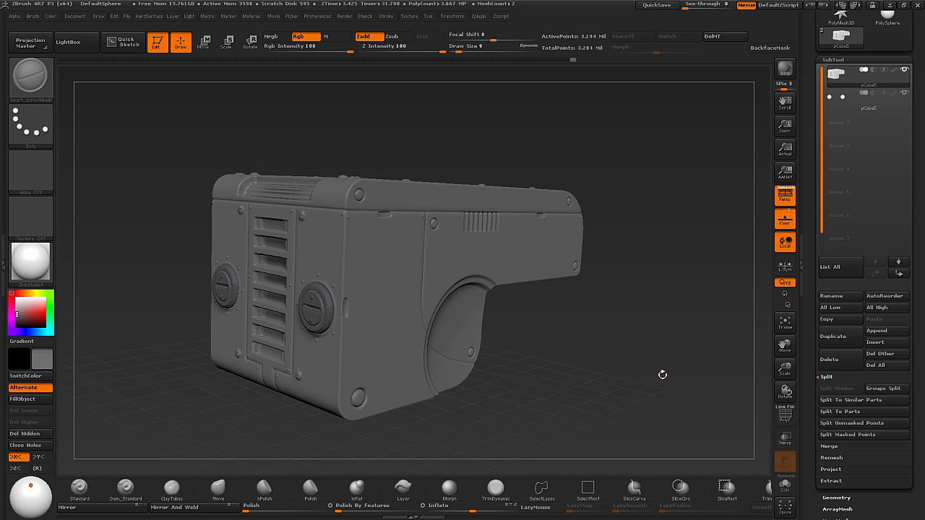
# Start a BPR render of the detailed block from an elevated three-quarter view.
pyautogui.moveTo(662, 373)
pyautogui.mouseDown()
pyautogui.moveTo(668, 390)
pyautogui.moveTo(653, 387)
pyautogui.mouseUp()
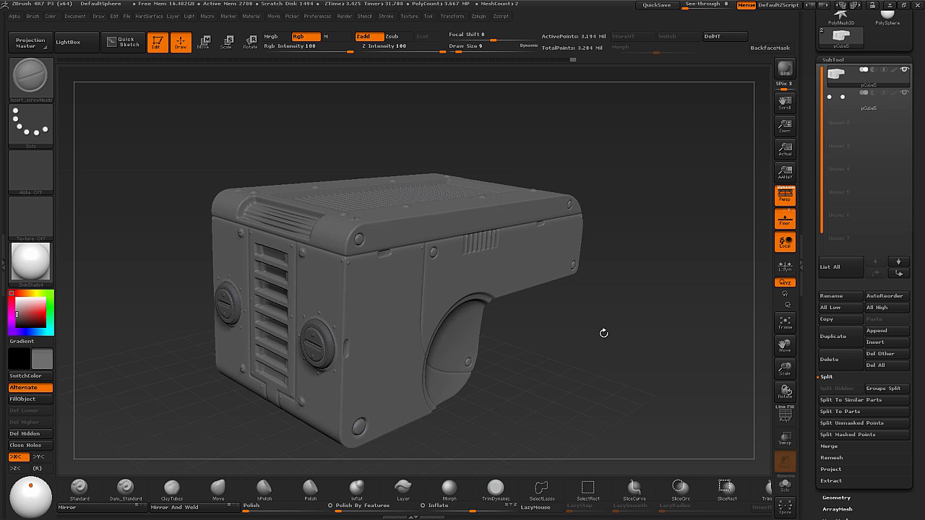
pyautogui.moveTo(605, 332); pyautogui.dragTo(631, 375)
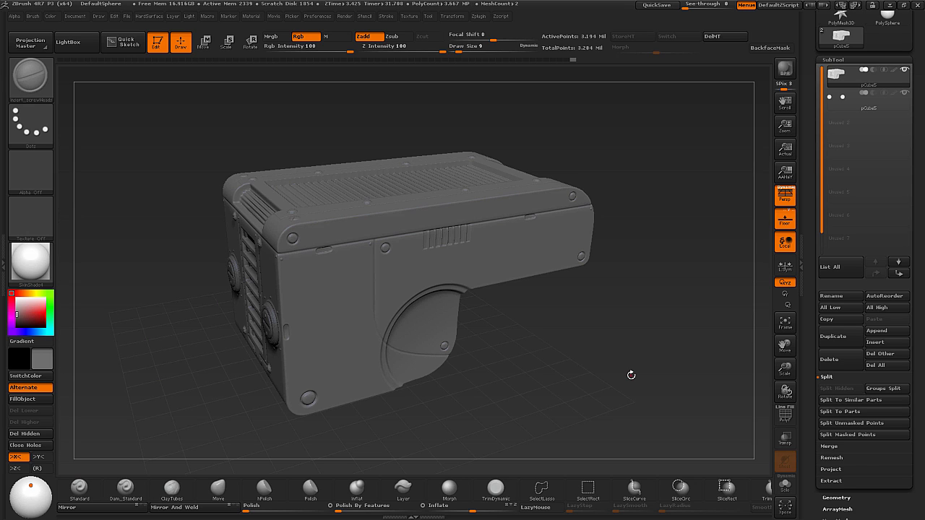
pyautogui.hotkey('shift', 'r')
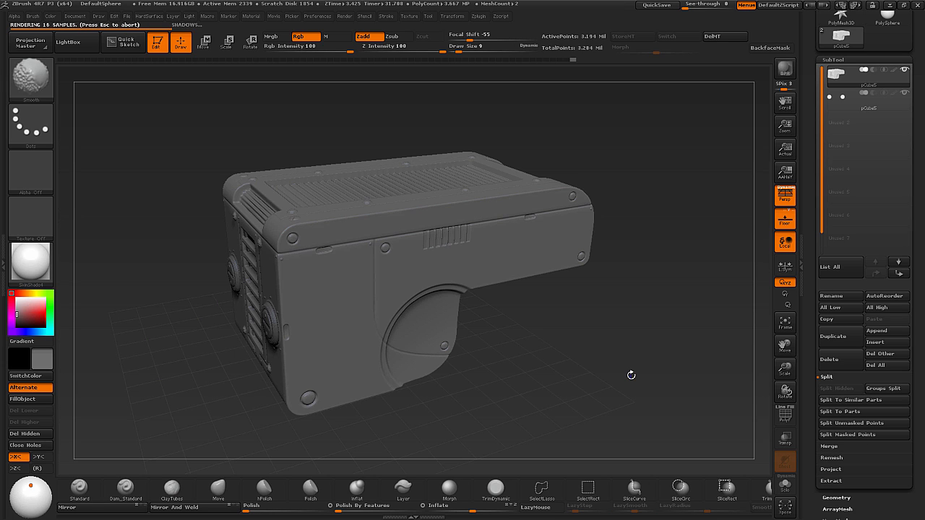